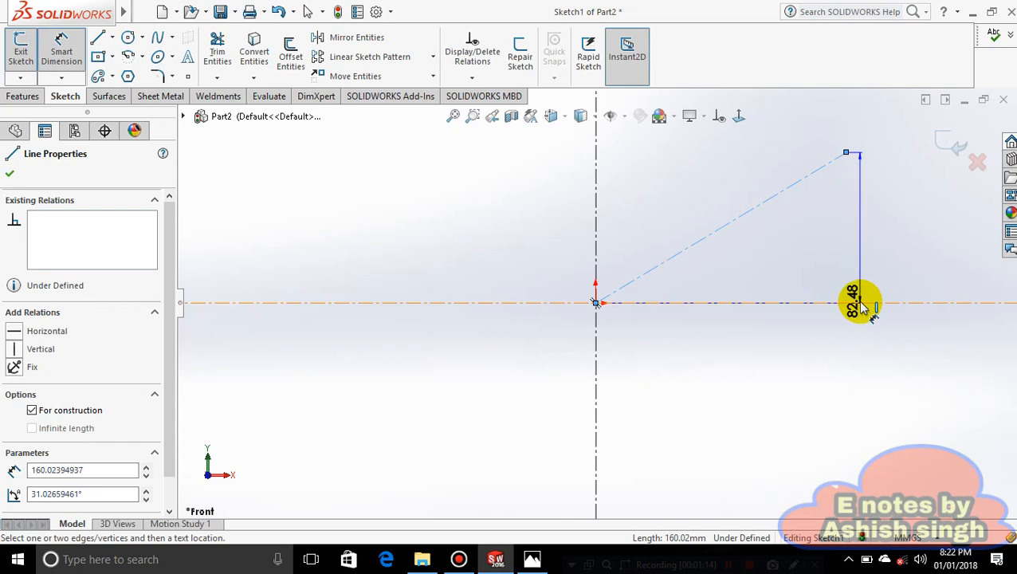
- Dimension the angle between the inclined construction line and the horizontal centerline as 30 degrees
click(860, 305)
click(892, 249)
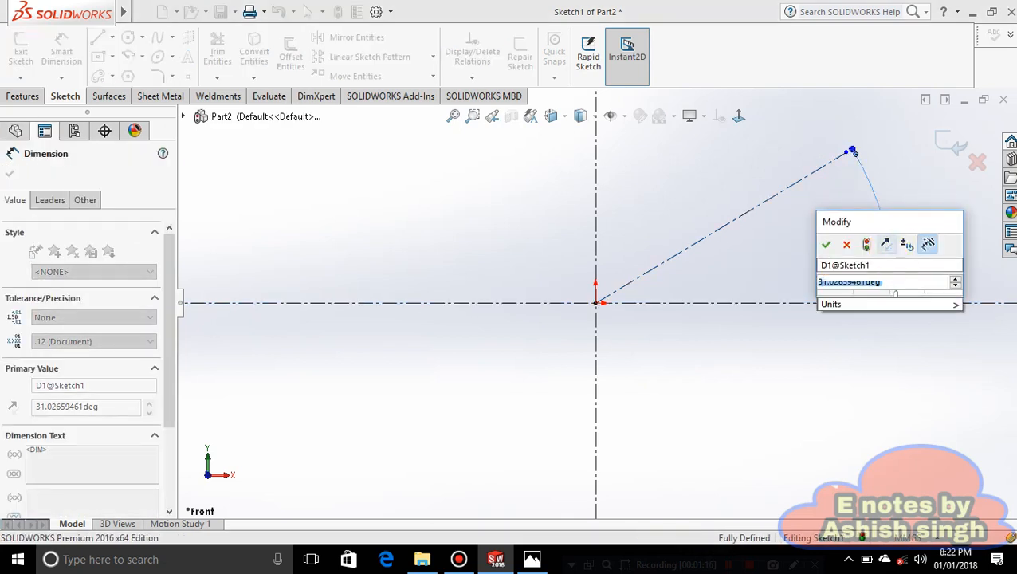
text(30)
key(Return)
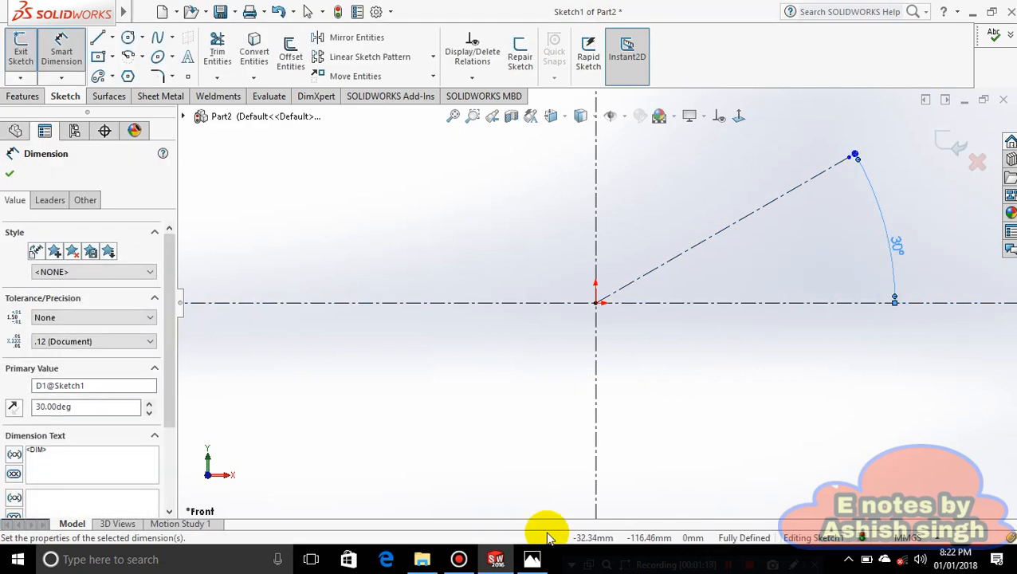
- Check the pratice1.JPG reference drawing and sketch a short solid line along the upper part of the inclined construction line
click(532, 559)
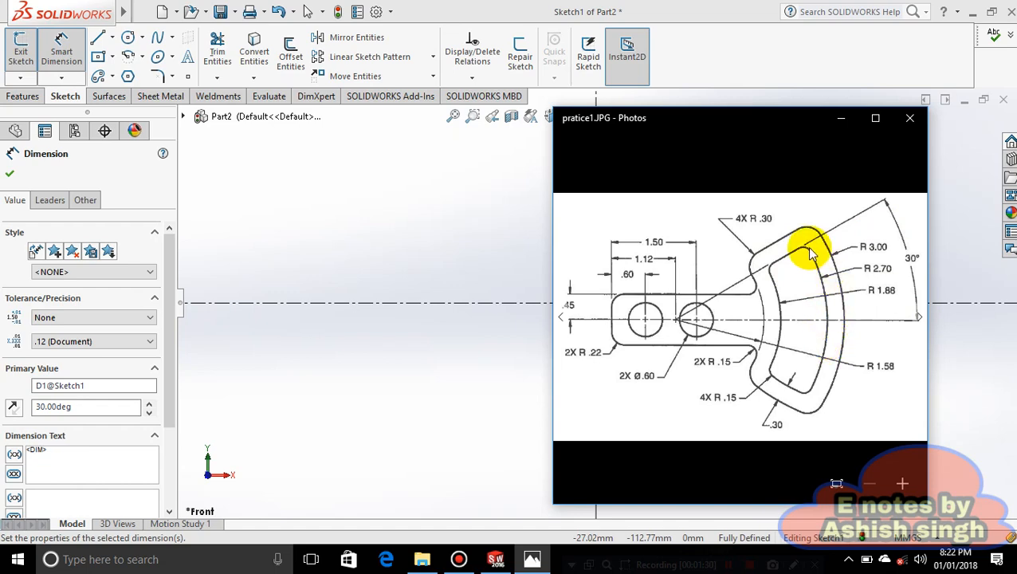
click(841, 117)
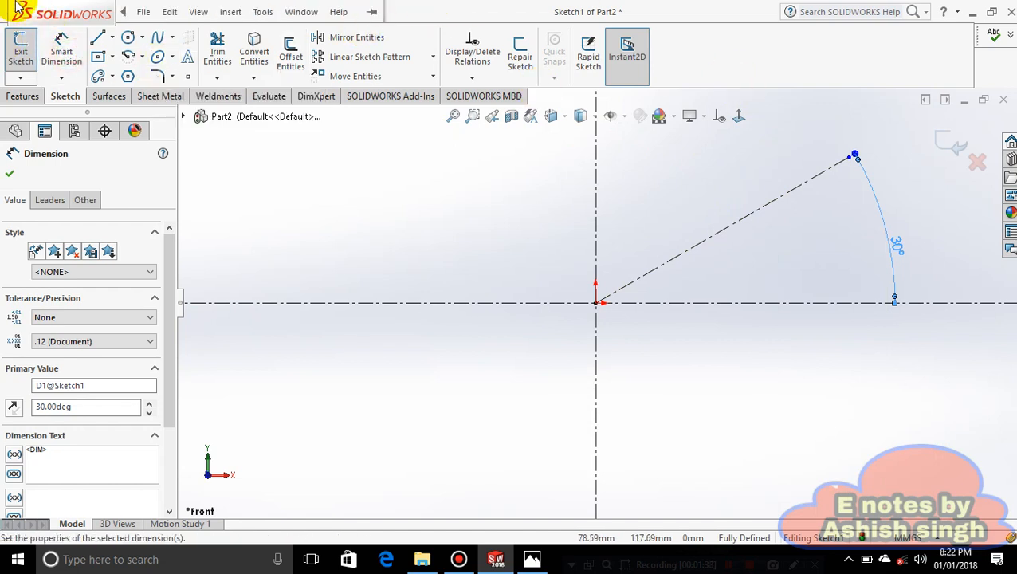
click(112, 37)
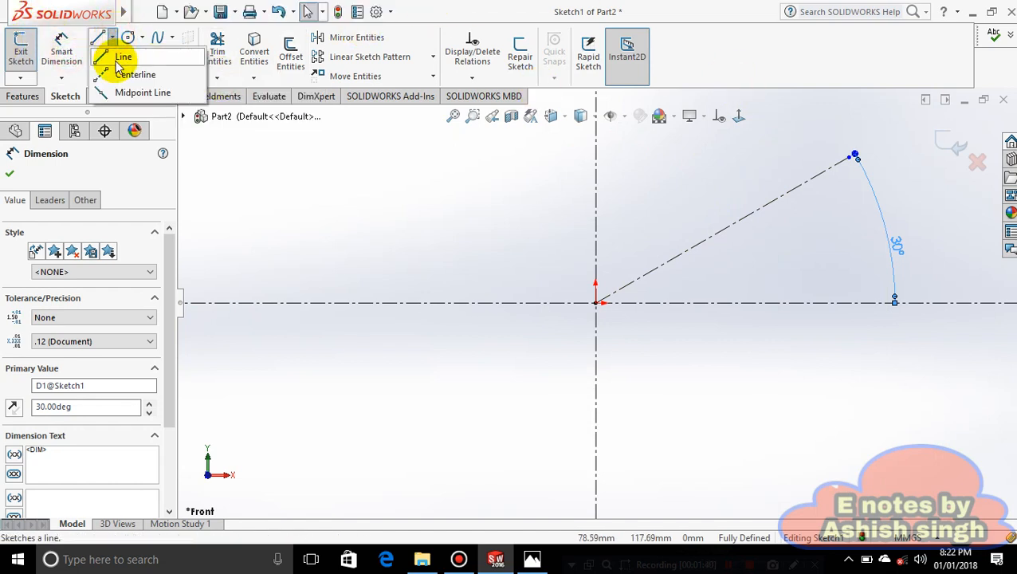
click(121, 58)
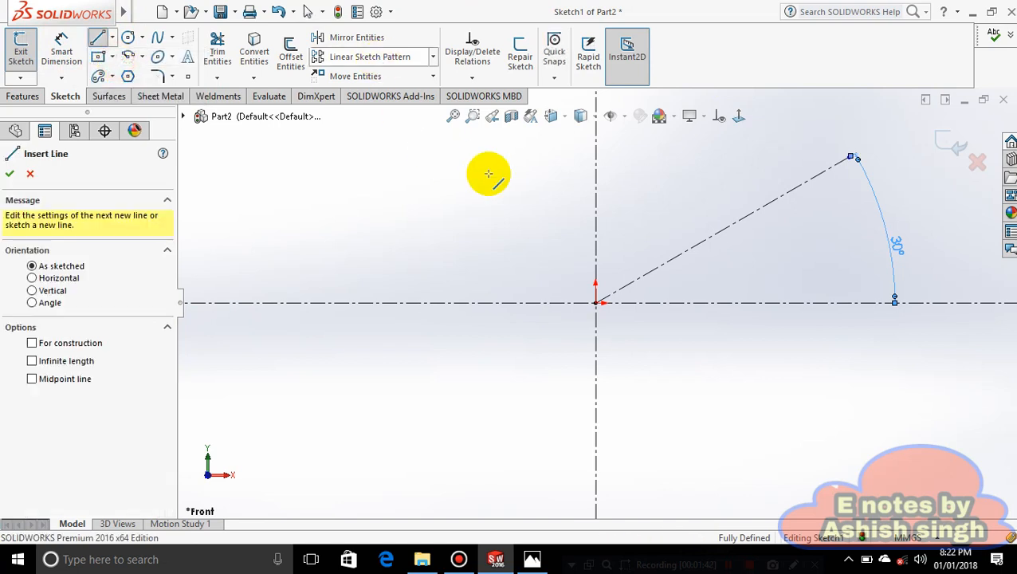
click(767, 205)
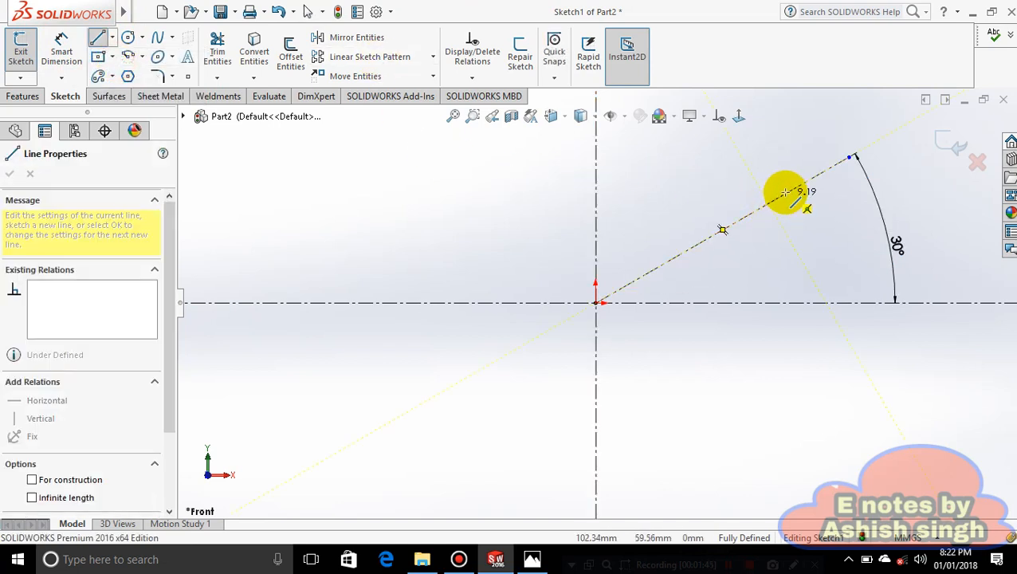
double_click(806, 182)
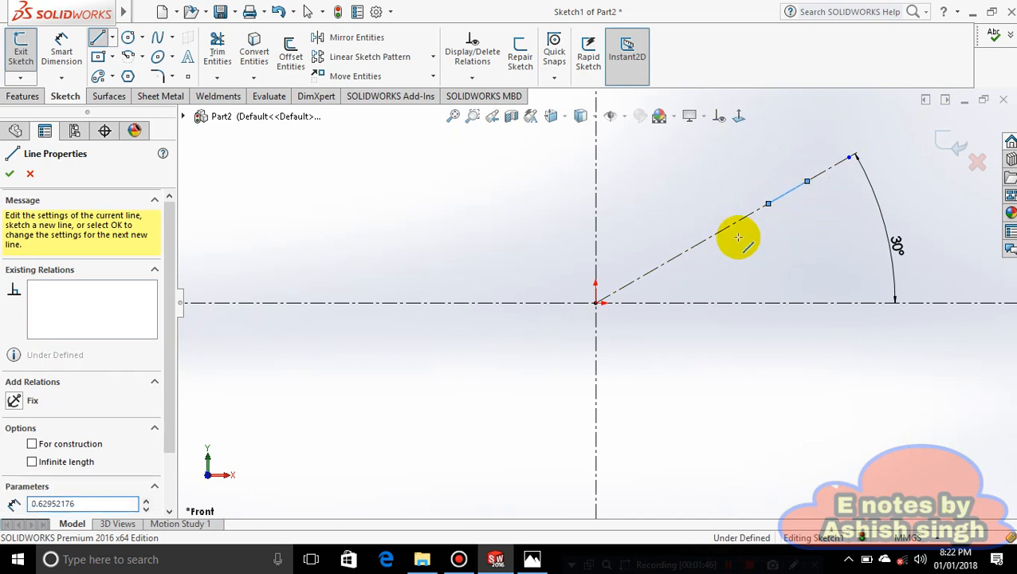
- Sketch an origin-centred Centerpoint Arc from the short line's outer end down to the horizontal centerline
click(143, 56)
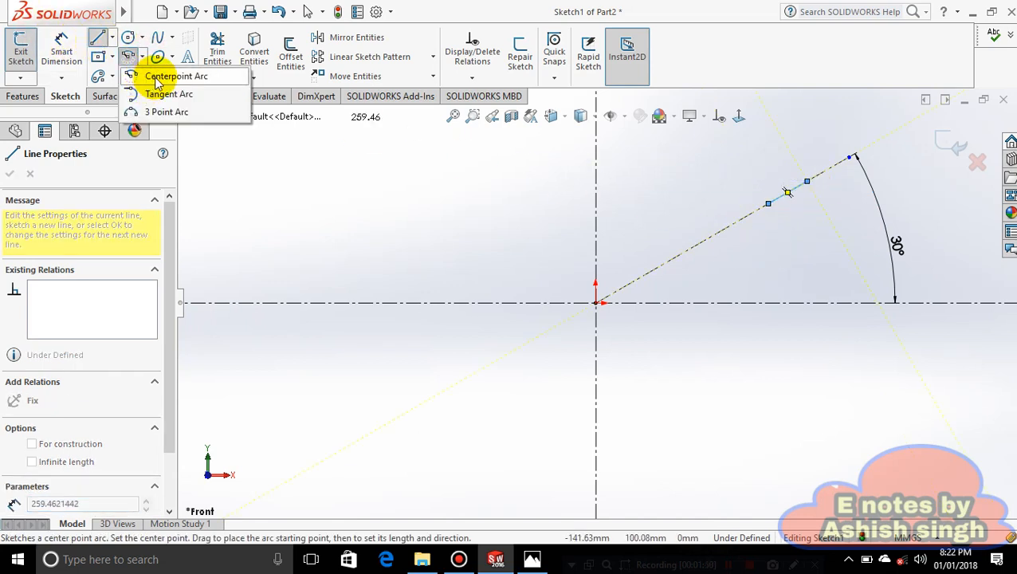
click(157, 77)
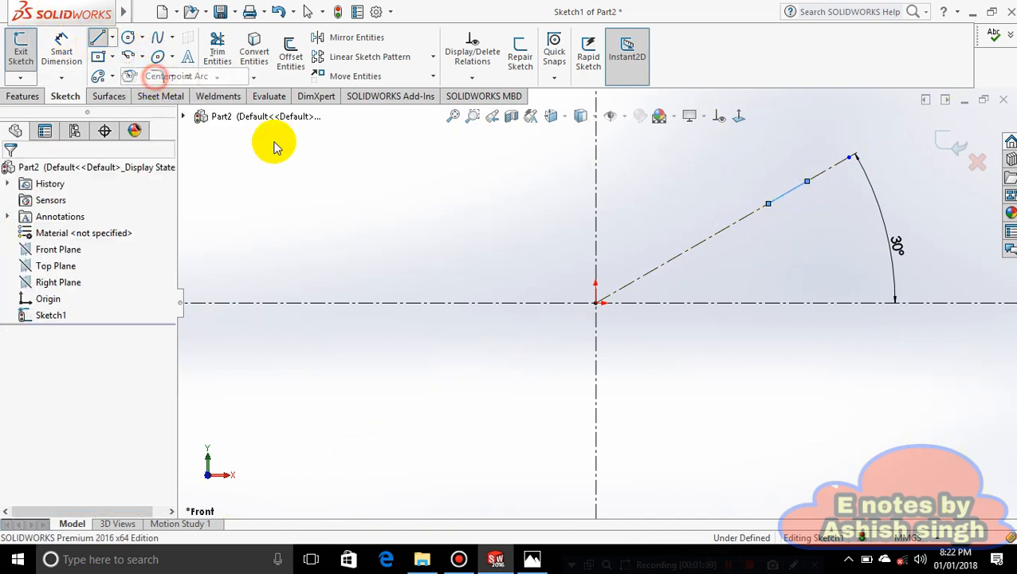
click(596, 303)
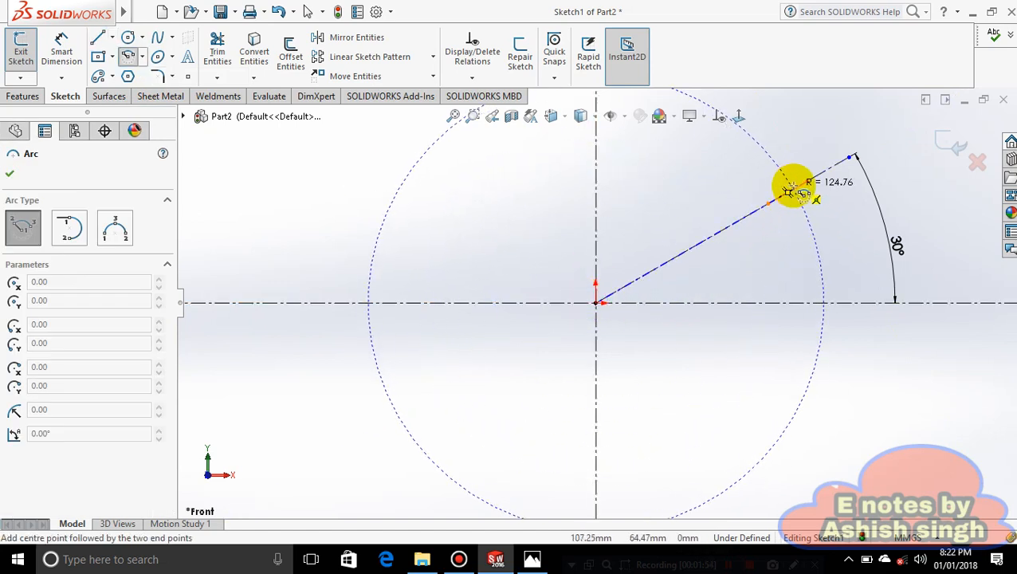
click(808, 183)
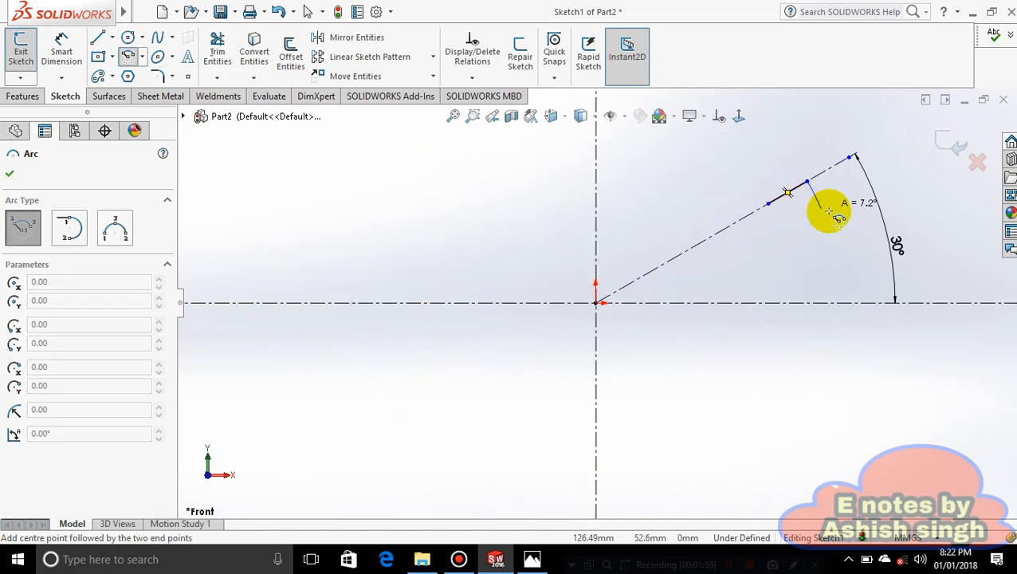
click(840, 303)
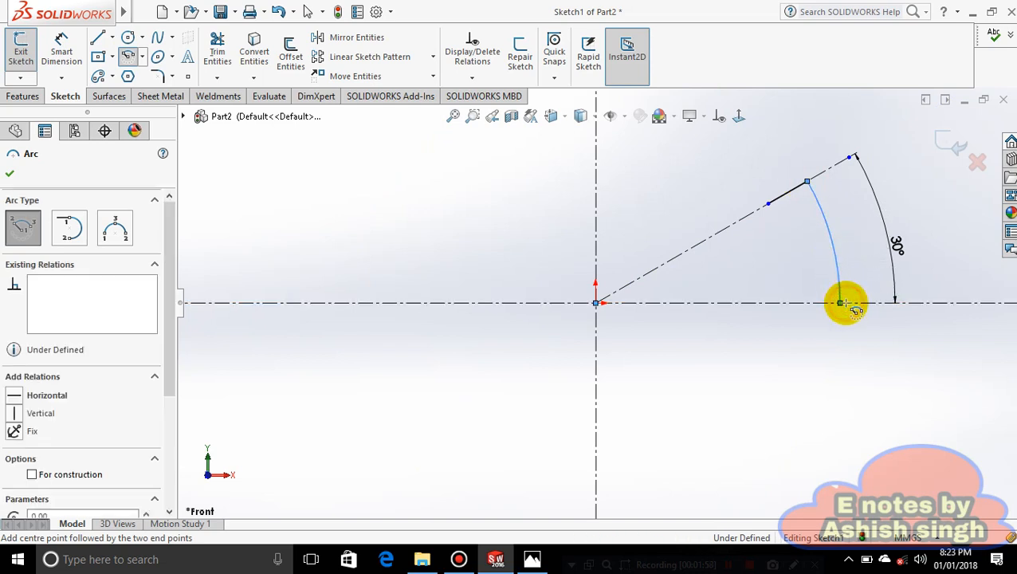
- Sketch a second origin-centred arc from the short line's inner end down to the horizontal centerline
click(596, 303)
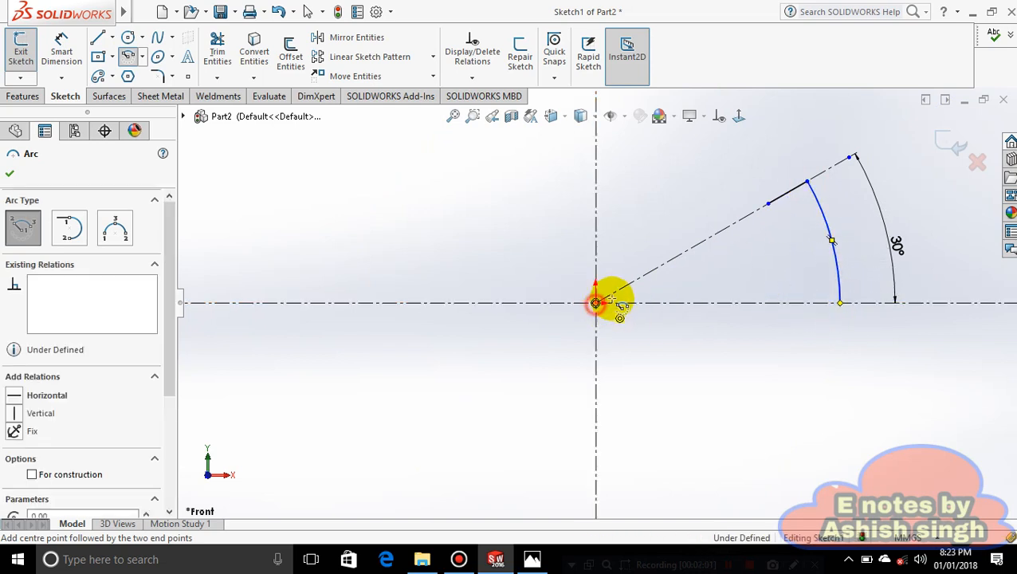
click(768, 204)
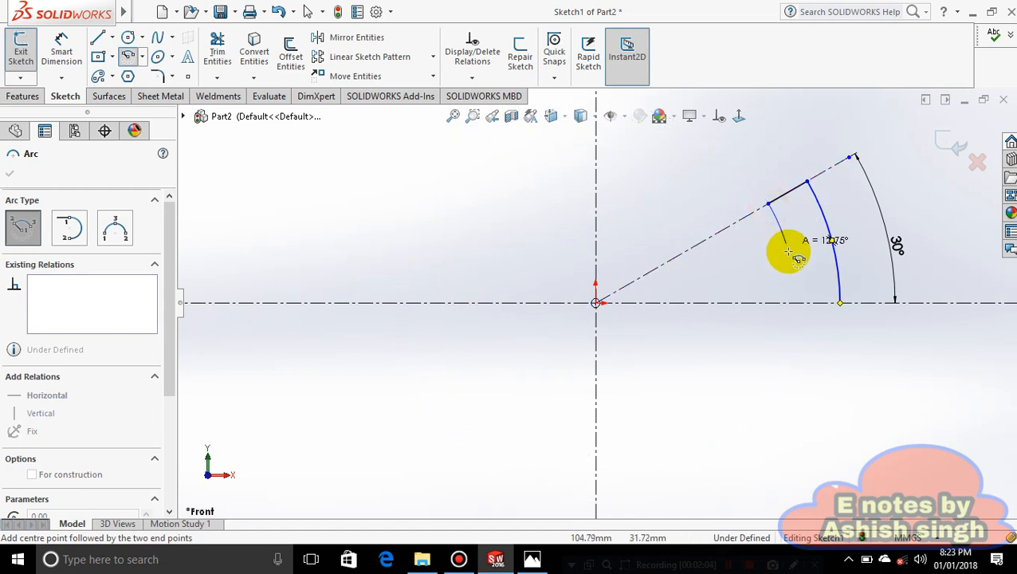
click(796, 302)
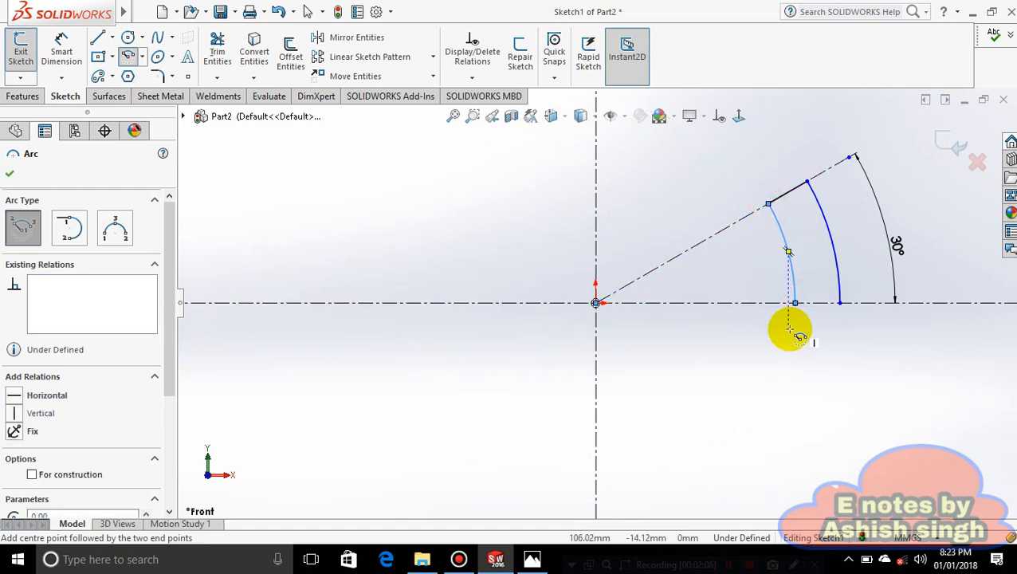
key(Escape)
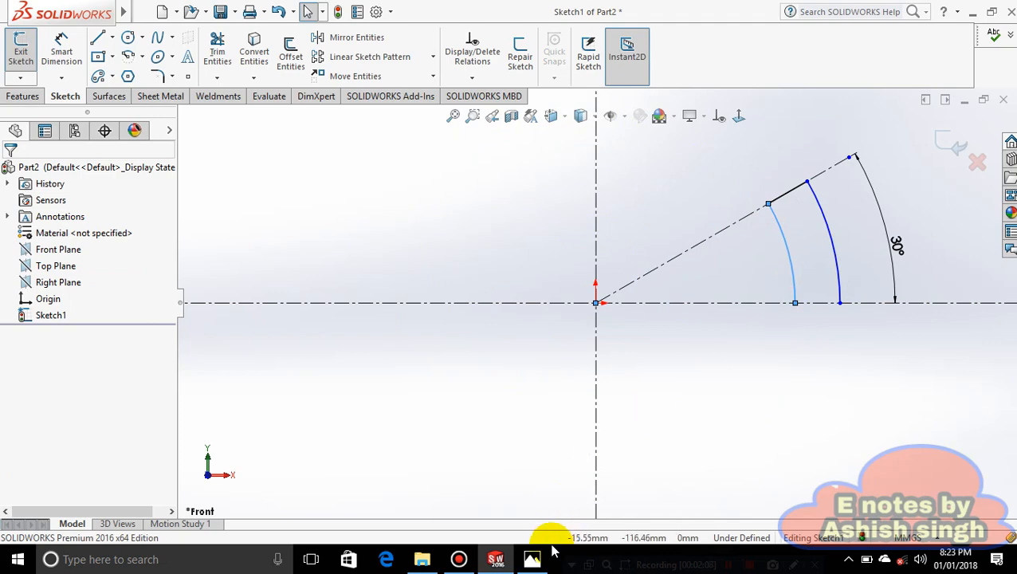
- Consult the reference drawing and sketch 3 Point Arcs across the short line's corners, about R6 mm at the outer and R5.5 mm at the inner
click(531, 559)
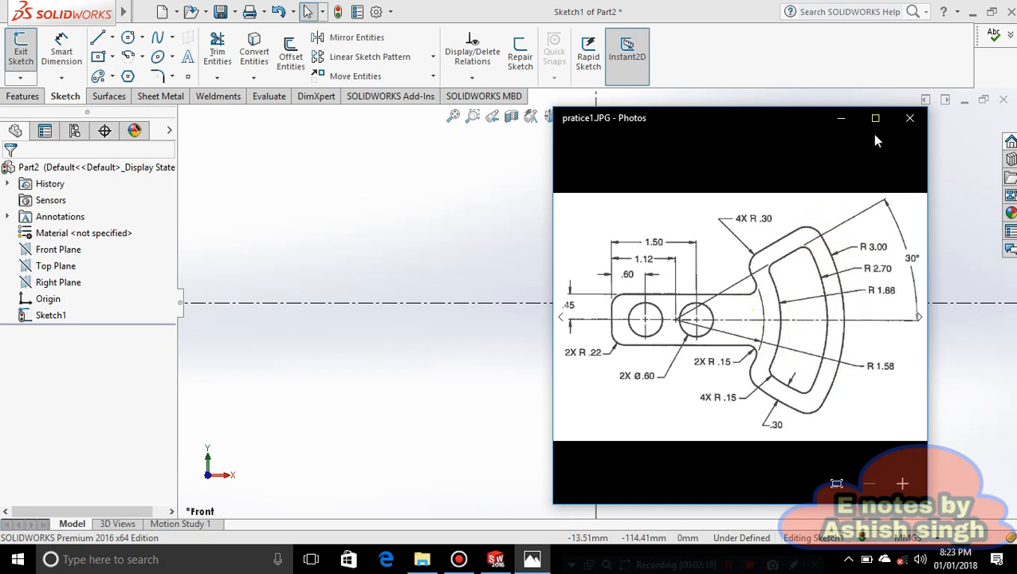
click(846, 119)
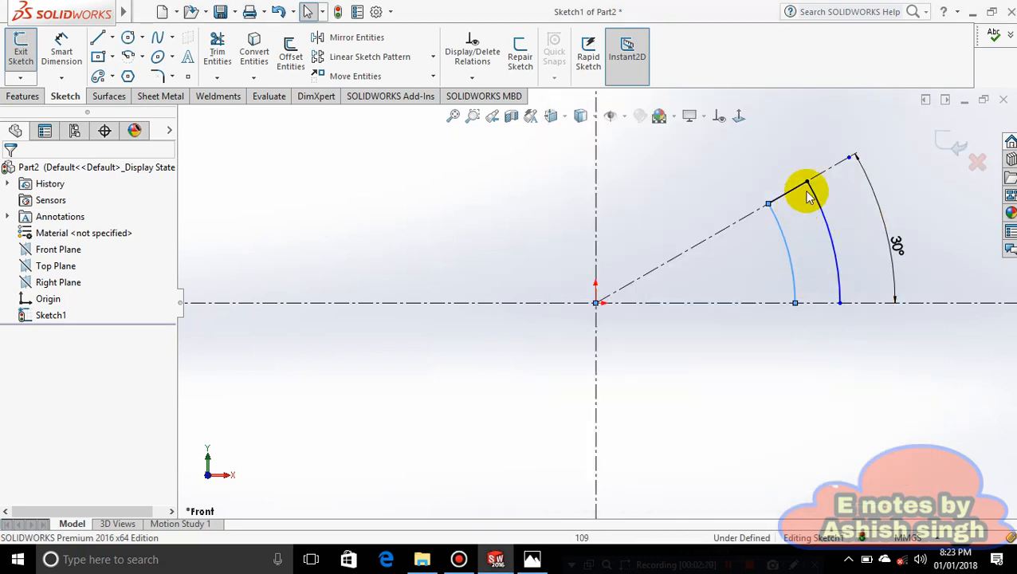
scroll(806, 182, down, 4)
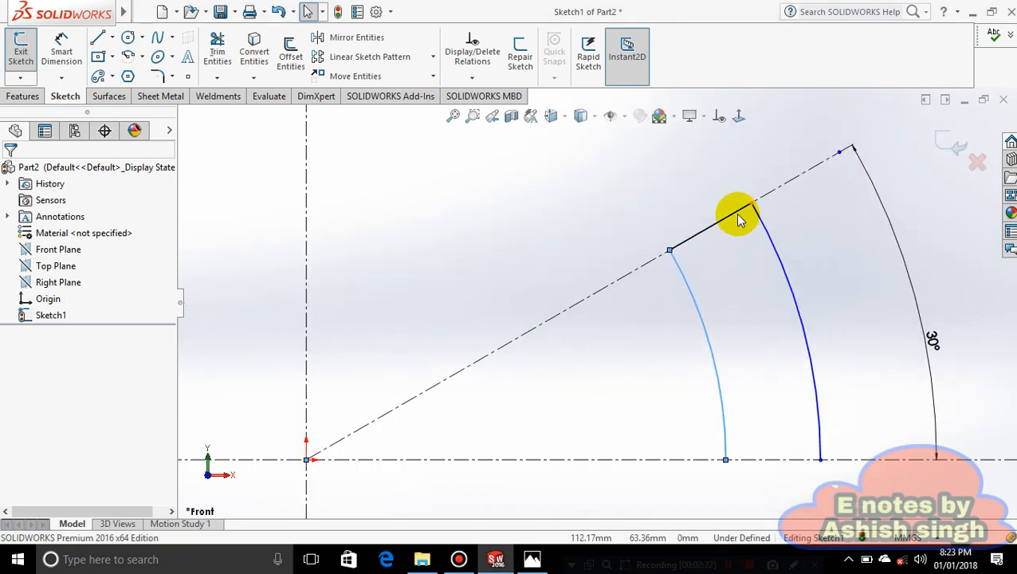
click(531, 561)
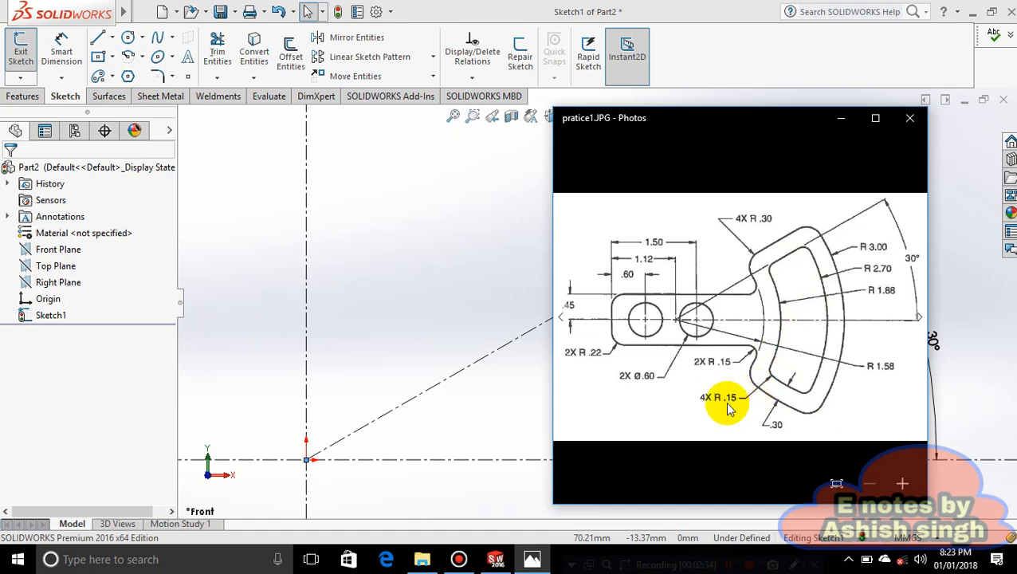
click(531, 560)
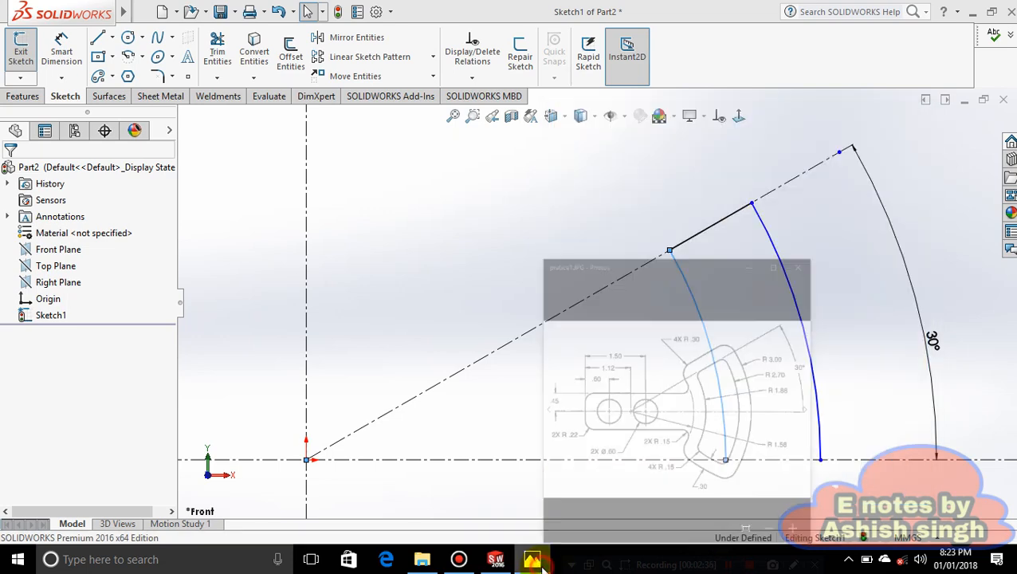
click(142, 58)
click(144, 107)
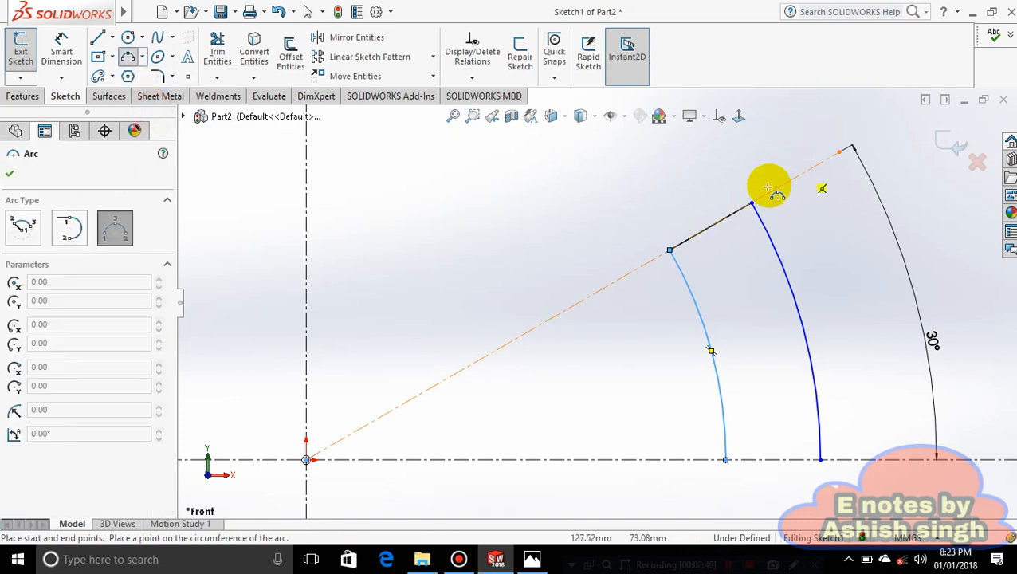
click(731, 213)
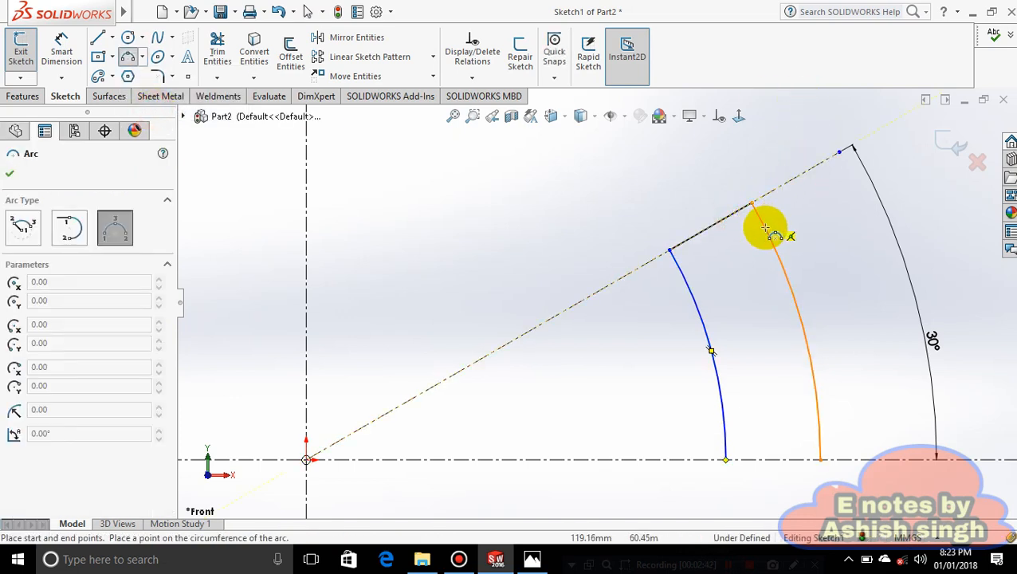
click(763, 230)
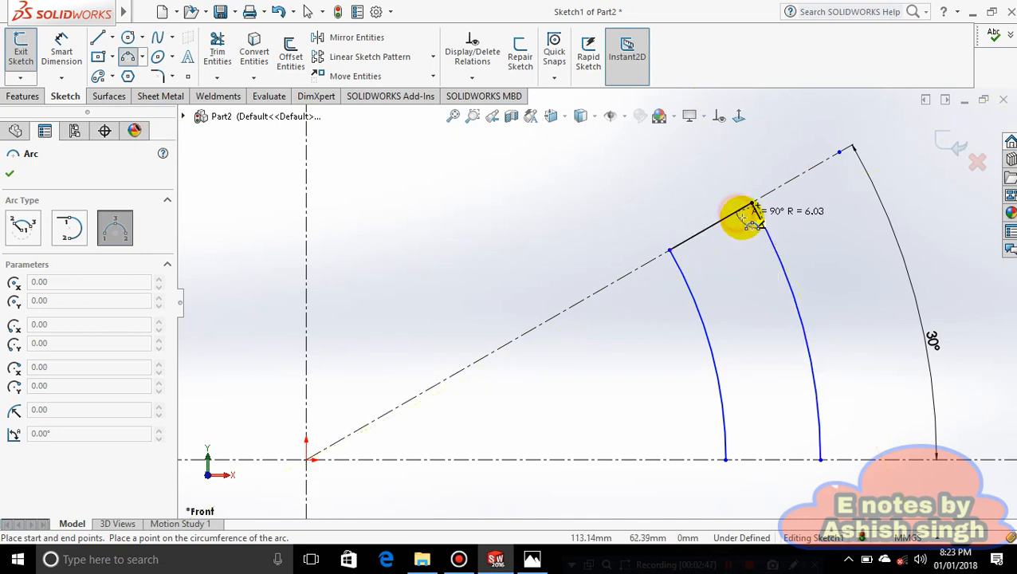
drag(747, 217, 684, 254)
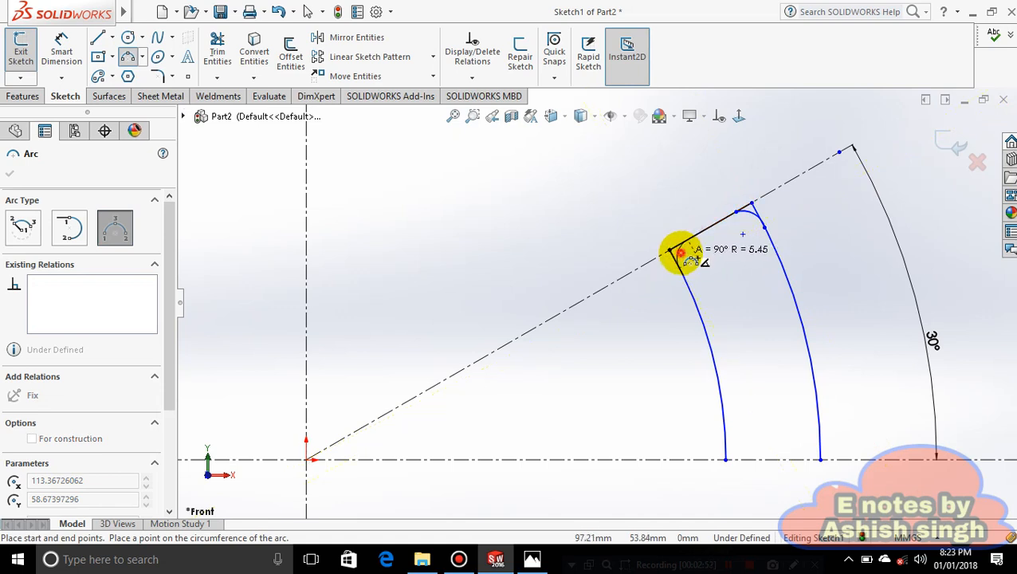
scroll(680, 255, down, 4)
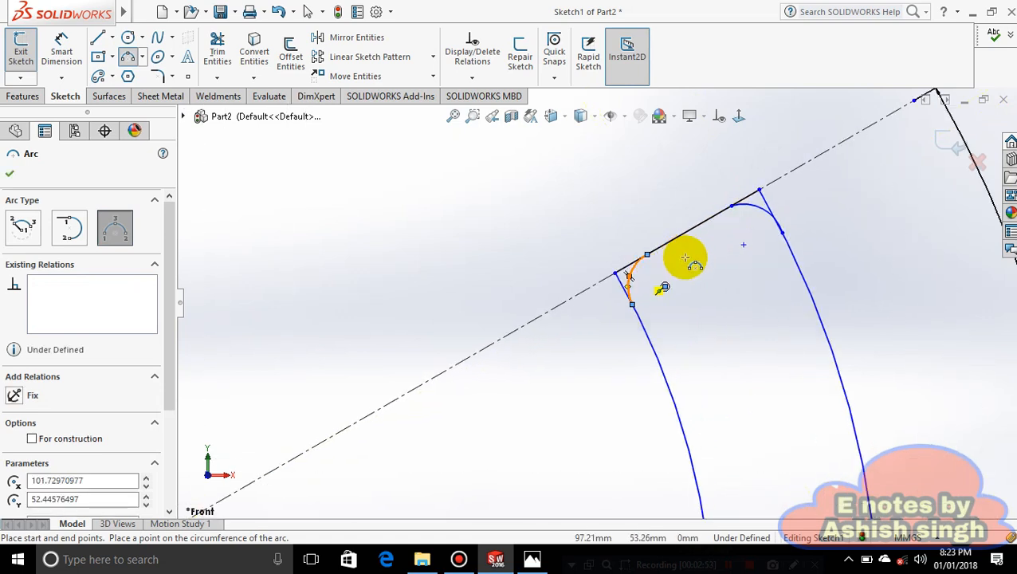
click(619, 269)
key(Escape)
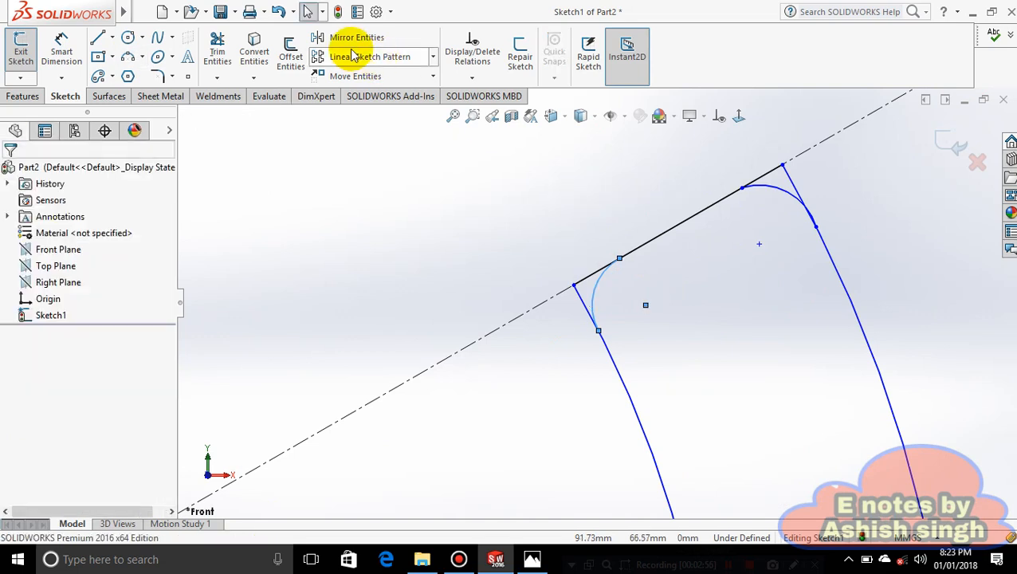
- Dimension the inner corner arc's radius as 0.15 mm
click(61, 46)
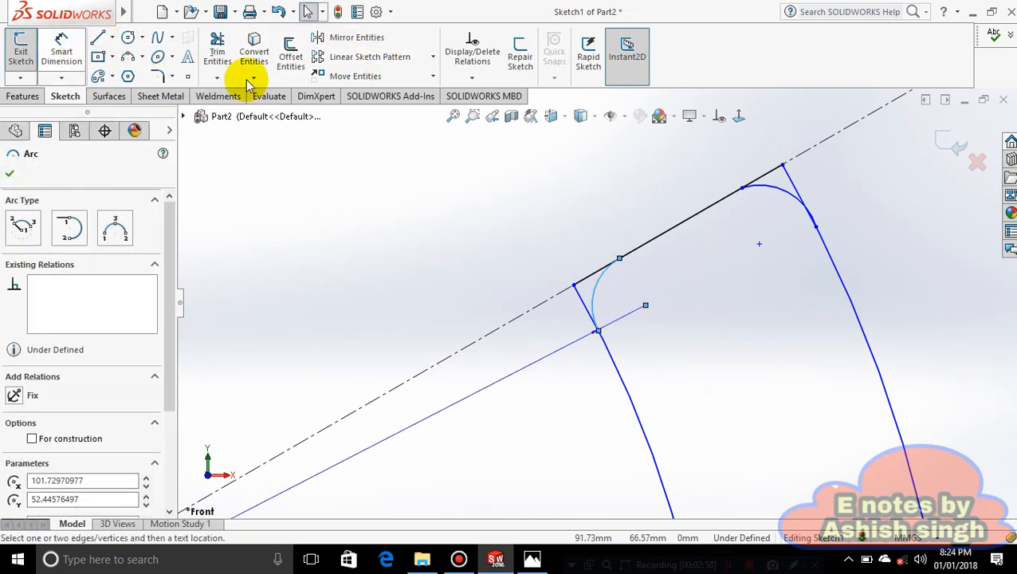
click(466, 227)
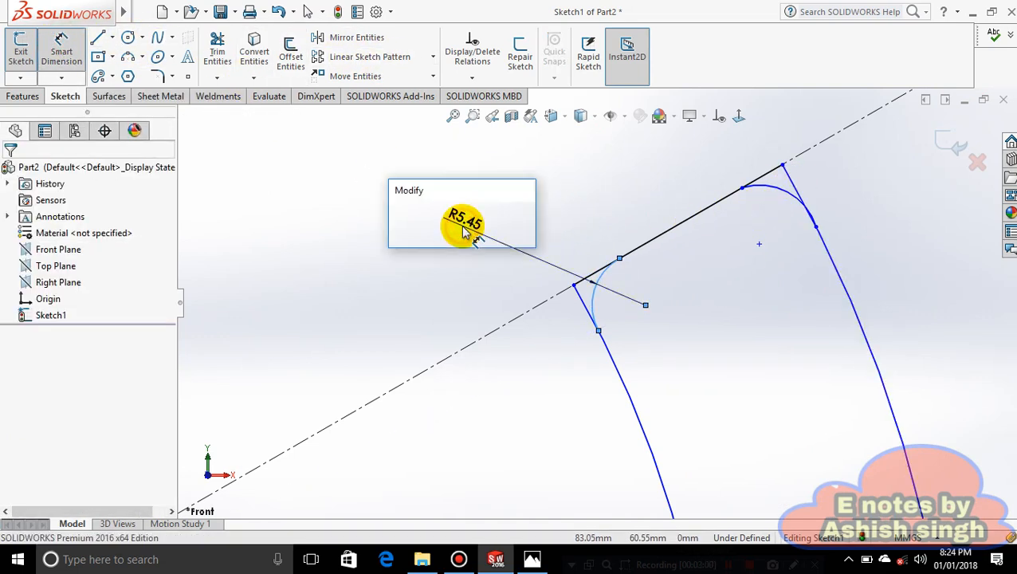
text(0.15)
key(Return)
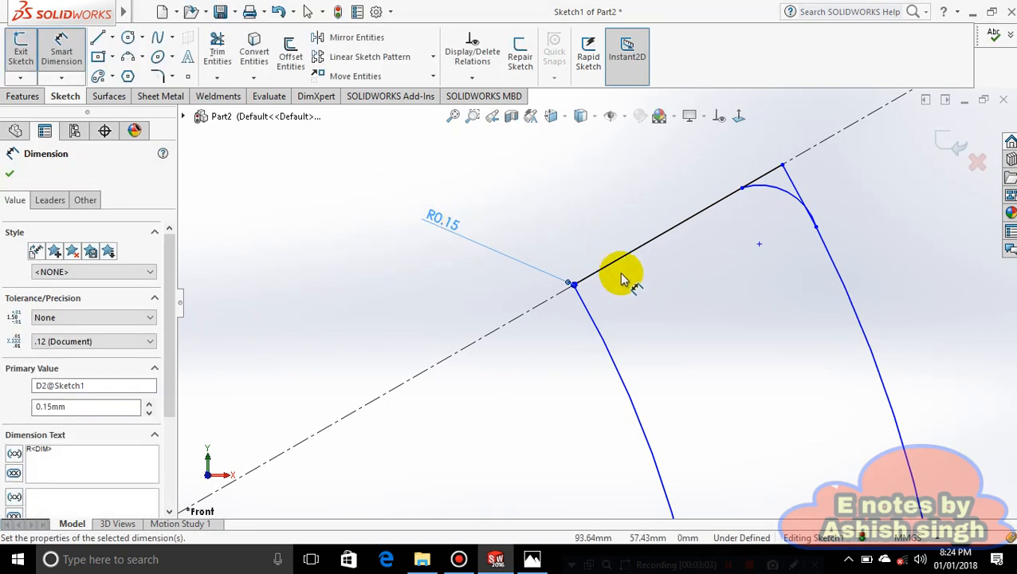
- Dimension the outer corner arc's radius as 0.15 mm
scroll(581, 288, down, 6)
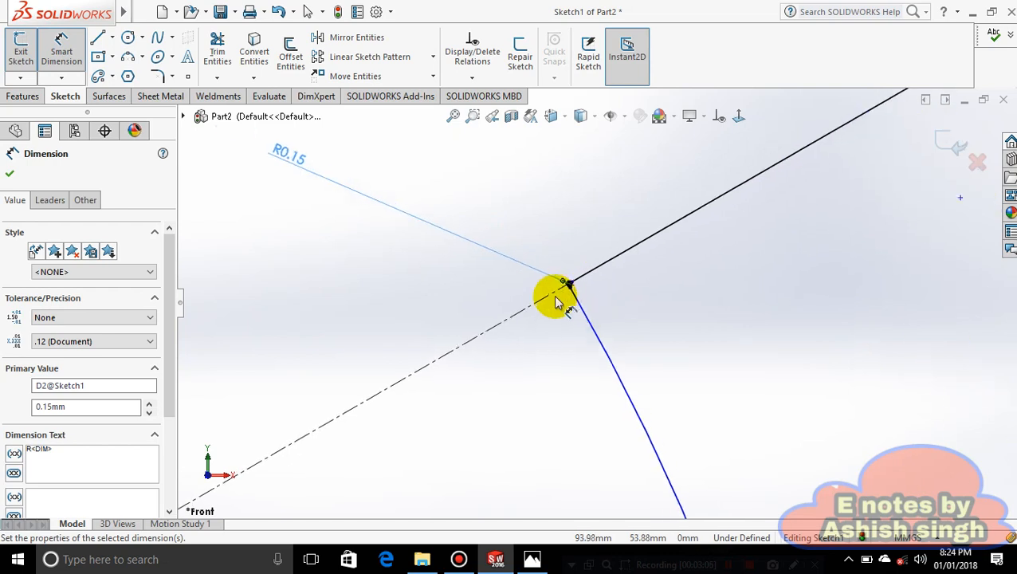
scroll(626, 301, up, 4)
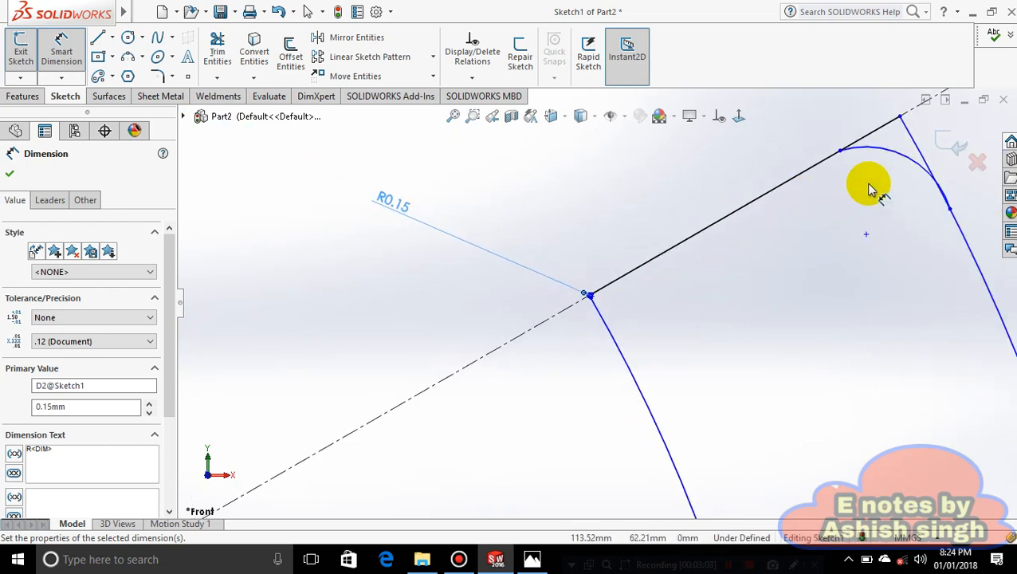
scroll(869, 187, down, 5)
scroll(867, 195, up, 7)
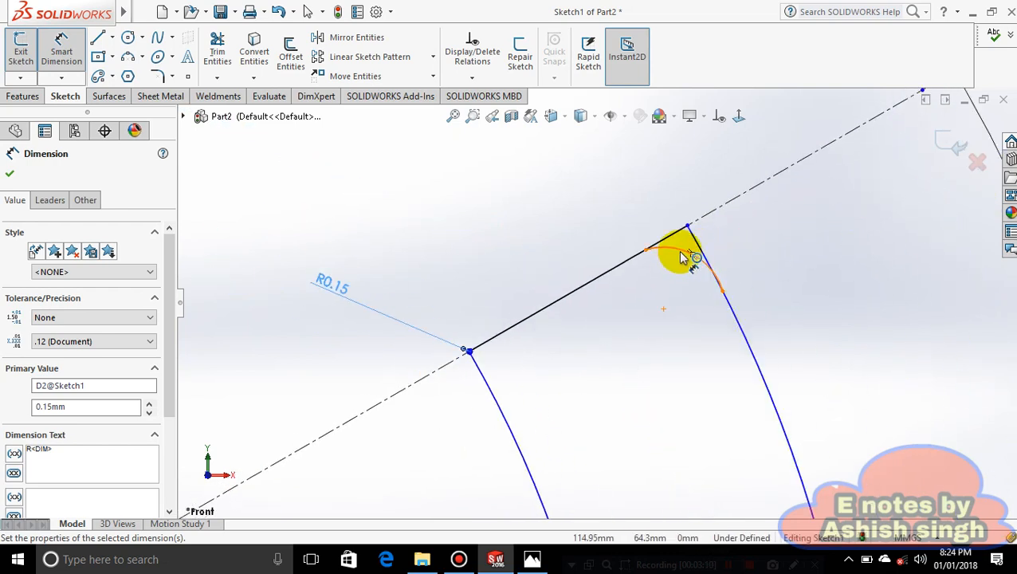
click(683, 258)
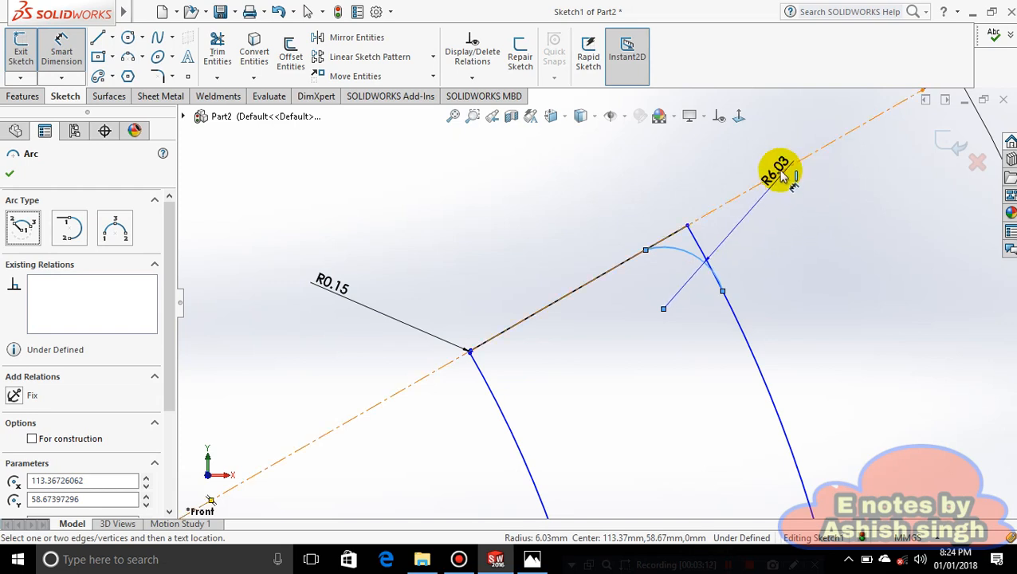
click(756, 143)
text(0.1)
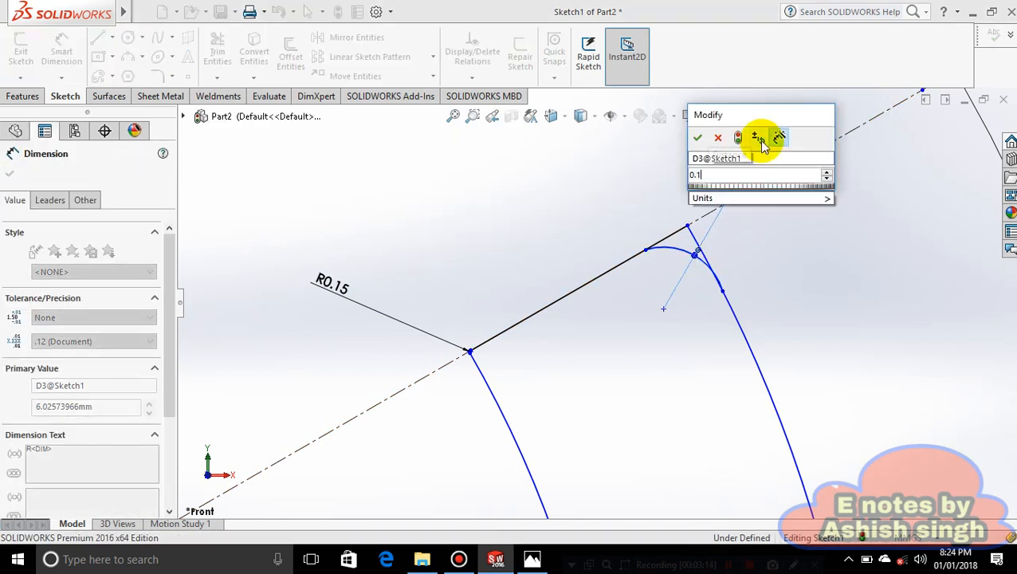
text(5)
key(Return)
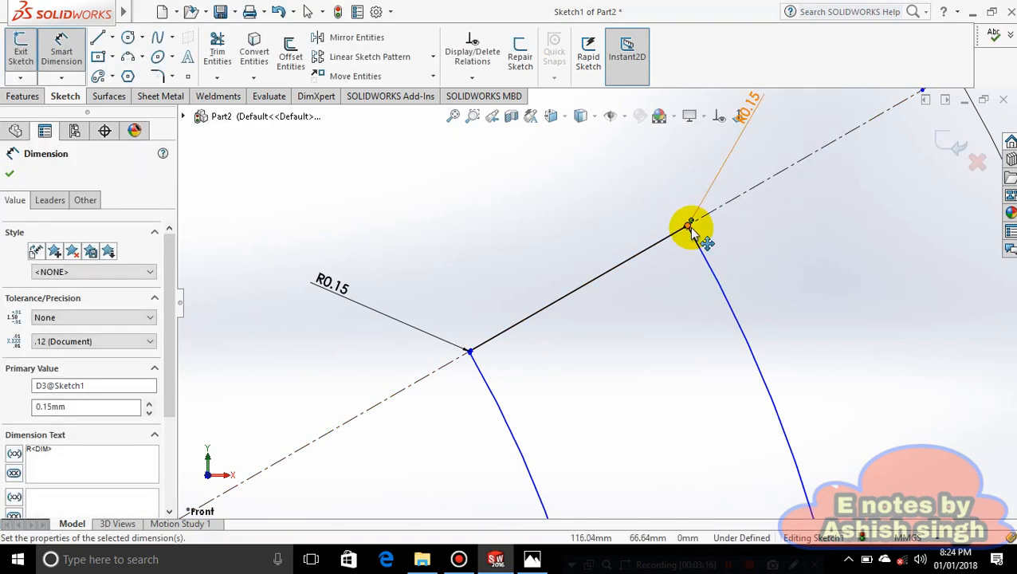
key(Escape)
- Add a Tangent relation between the outer corner arc and the short line
scroll(685, 257, down, 1)
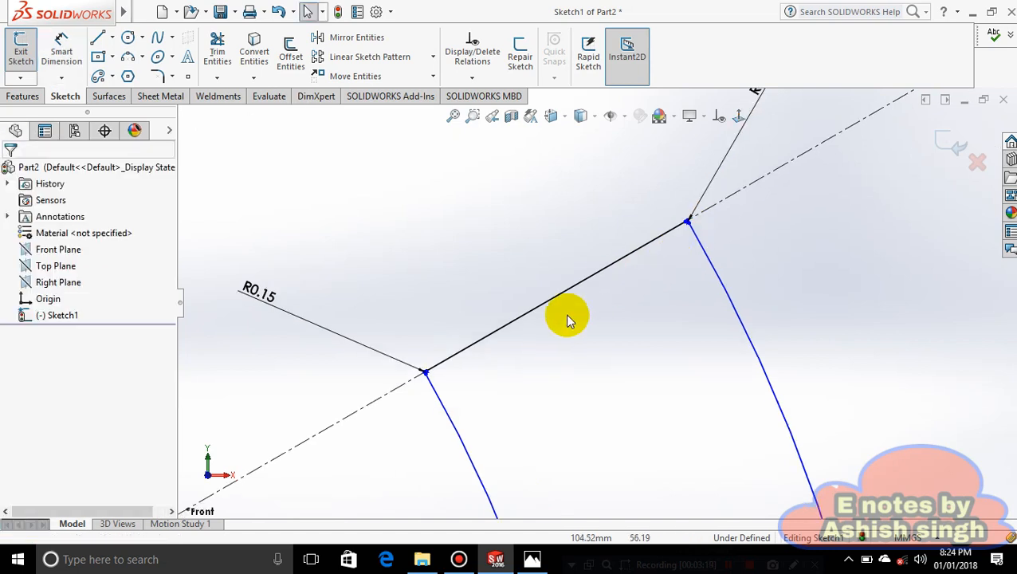
scroll(567, 317, down, 3)
scroll(761, 166, down, 5)
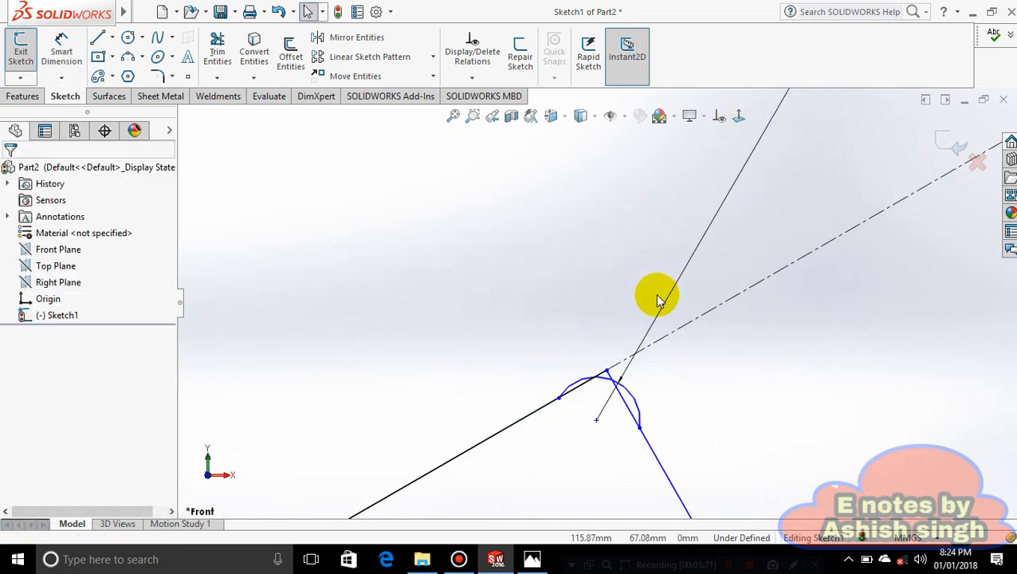
scroll(582, 430, down, 3)
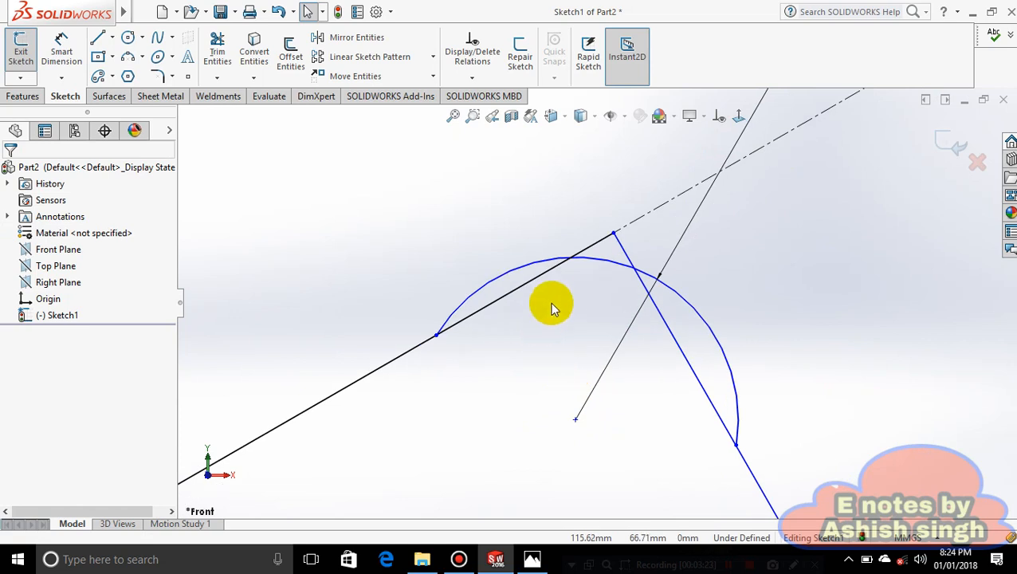
click(490, 357)
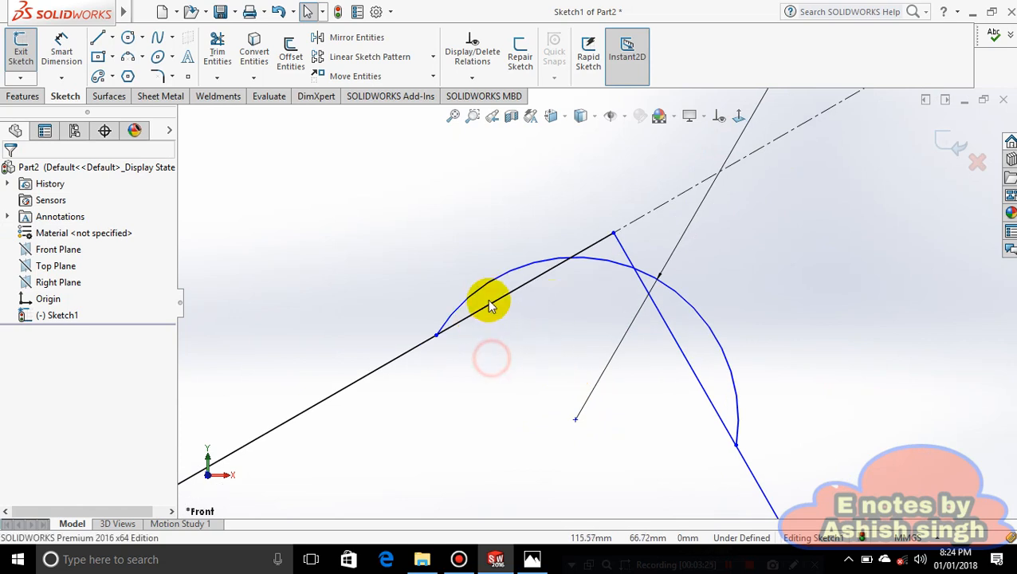
click(486, 291)
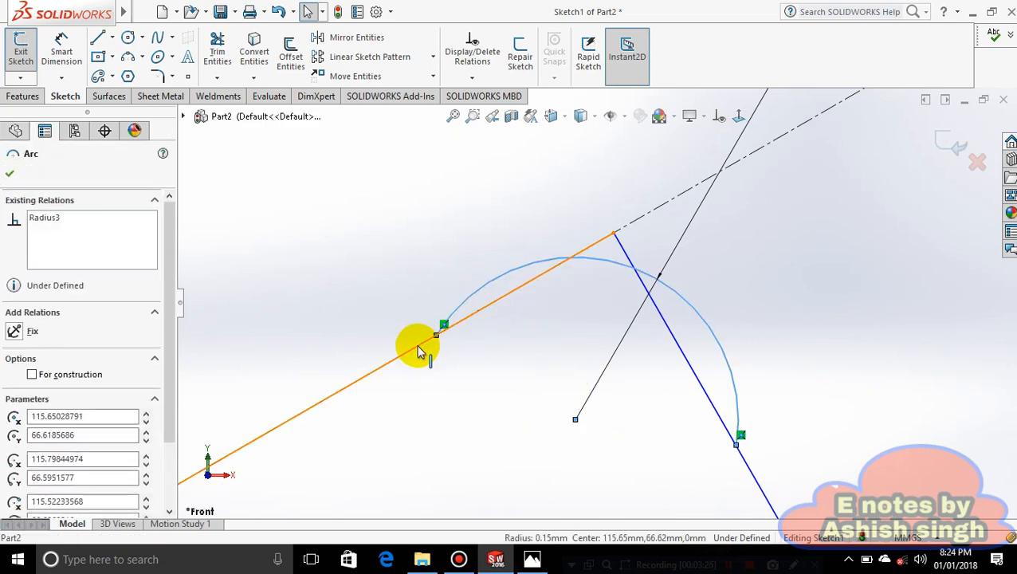
click(423, 342)
ctrl+click(460, 305)
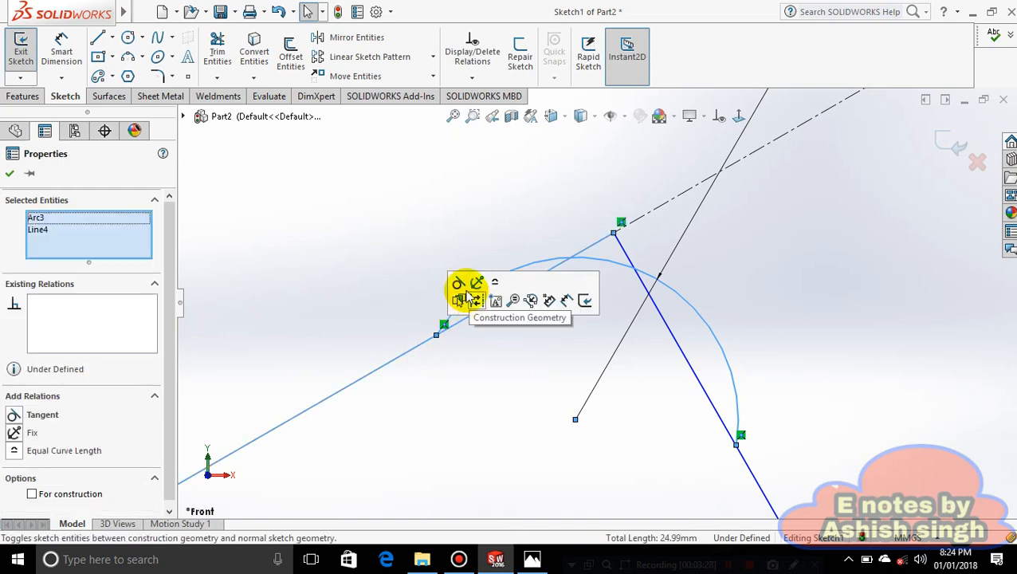
click(461, 286)
click(680, 419)
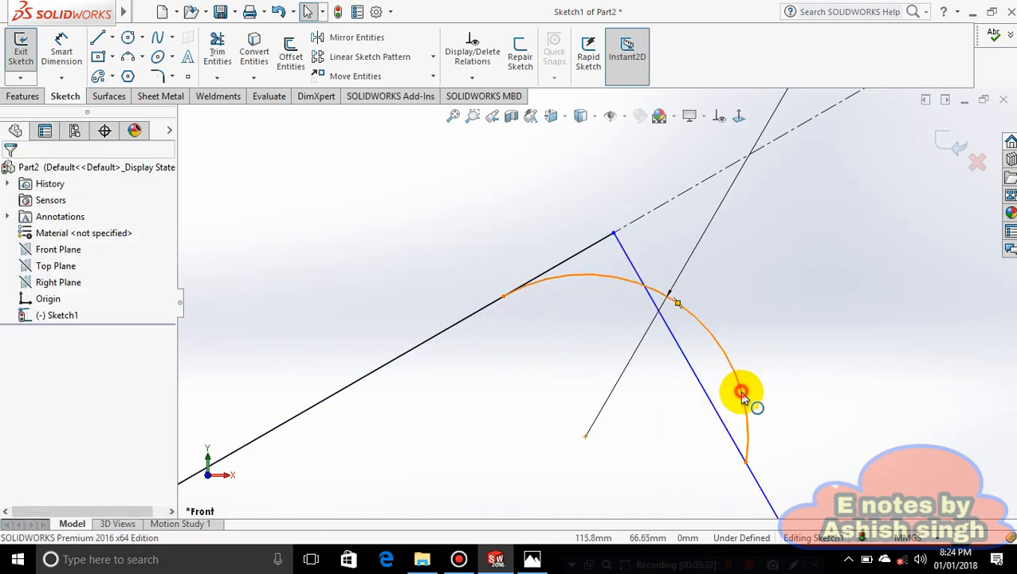
- Add a Tangent relation between the outer corner arc and the large outer arc
click(741, 395)
ctrl+click(727, 431)
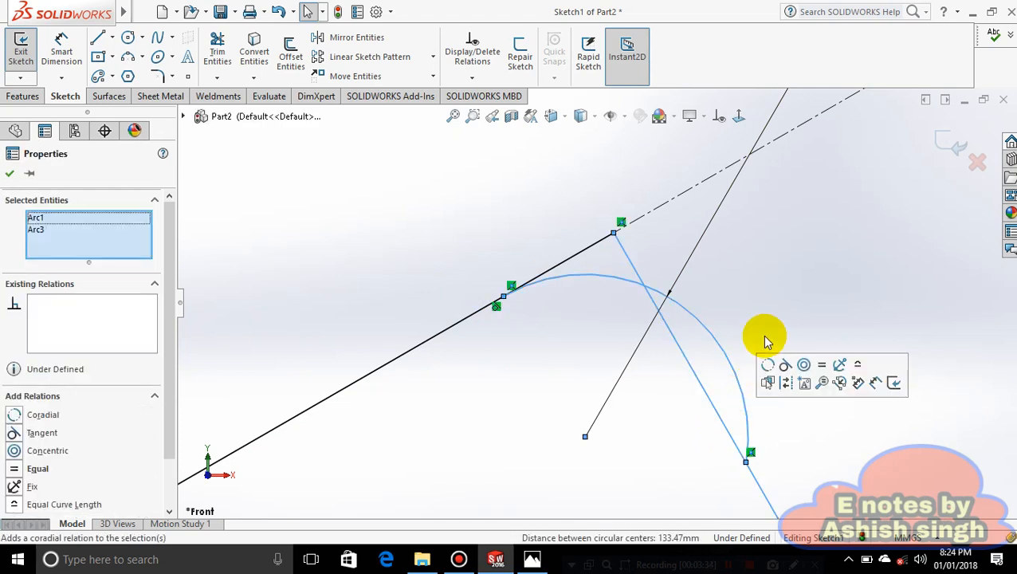
click(783, 366)
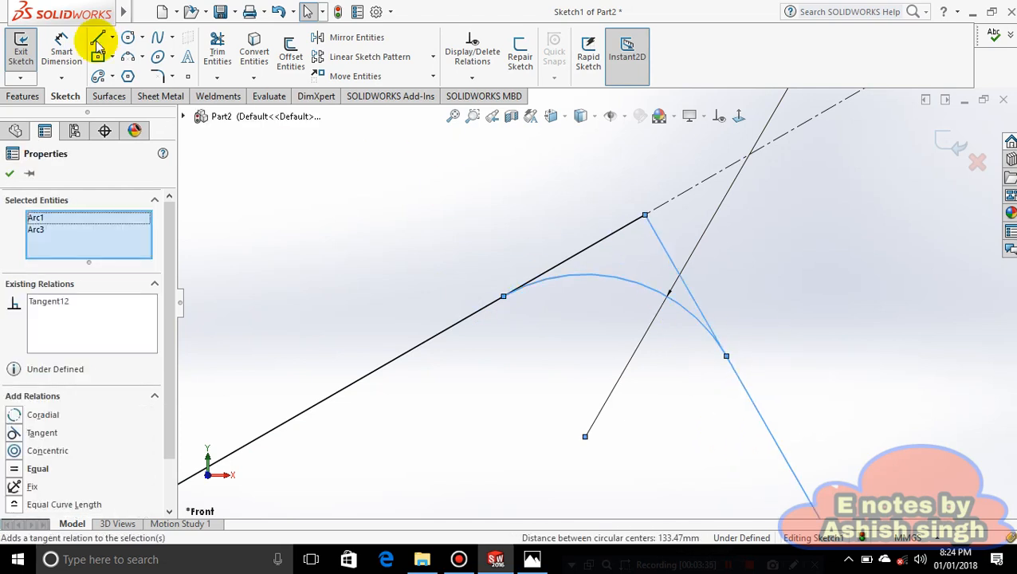
- Power-trim the ends of the short line and the large outer arc that overhang the outer corner arc
click(218, 56)
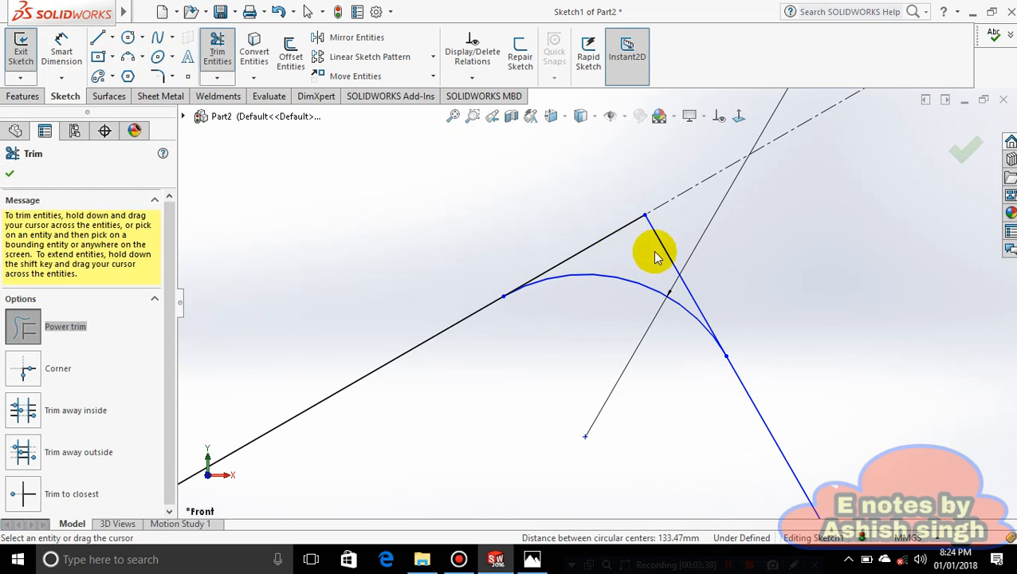
drag(682, 230, 610, 243)
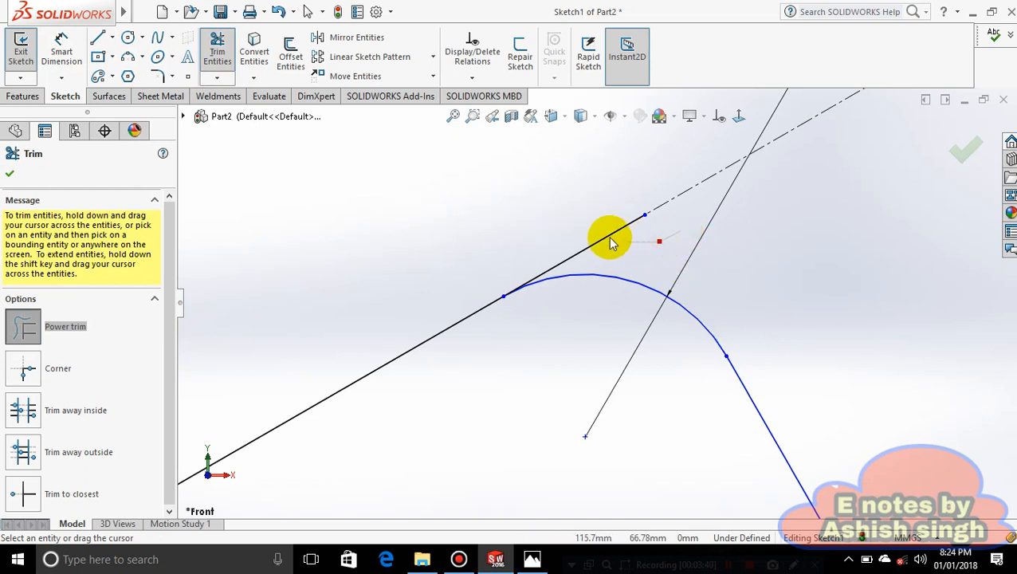
scroll(567, 319, up, 12)
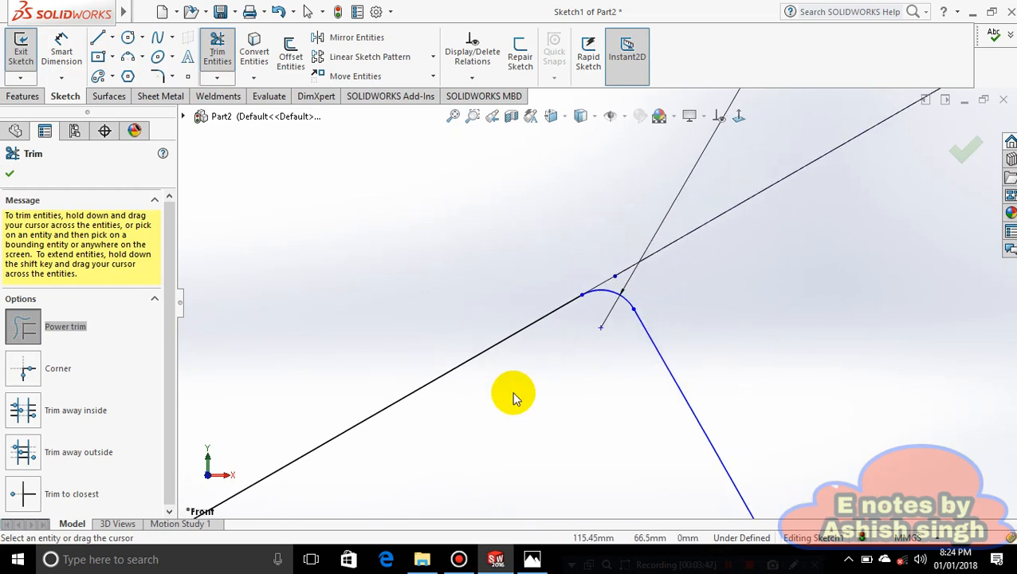
scroll(598, 311, down, 8)
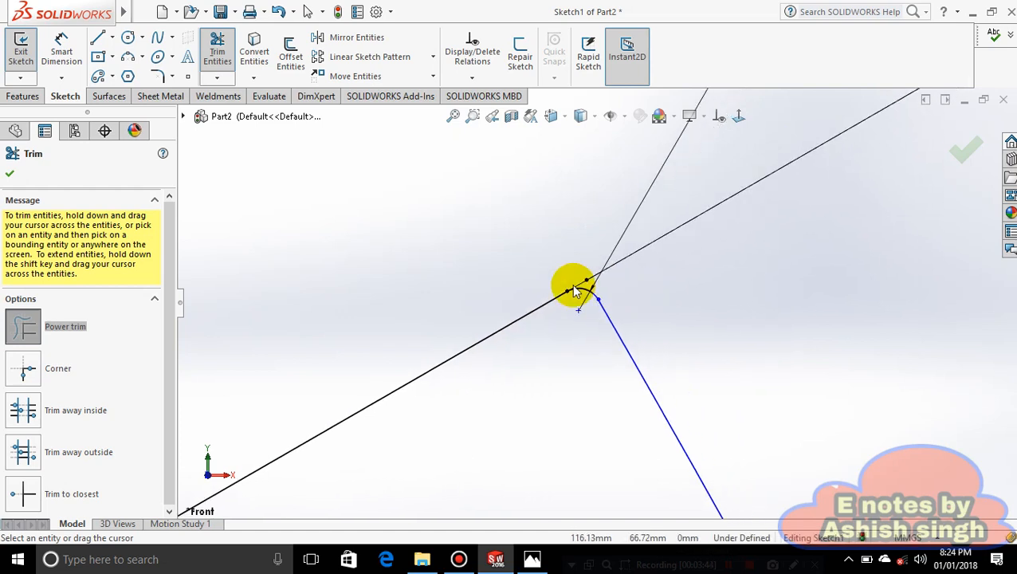
scroll(631, 297, down, 2)
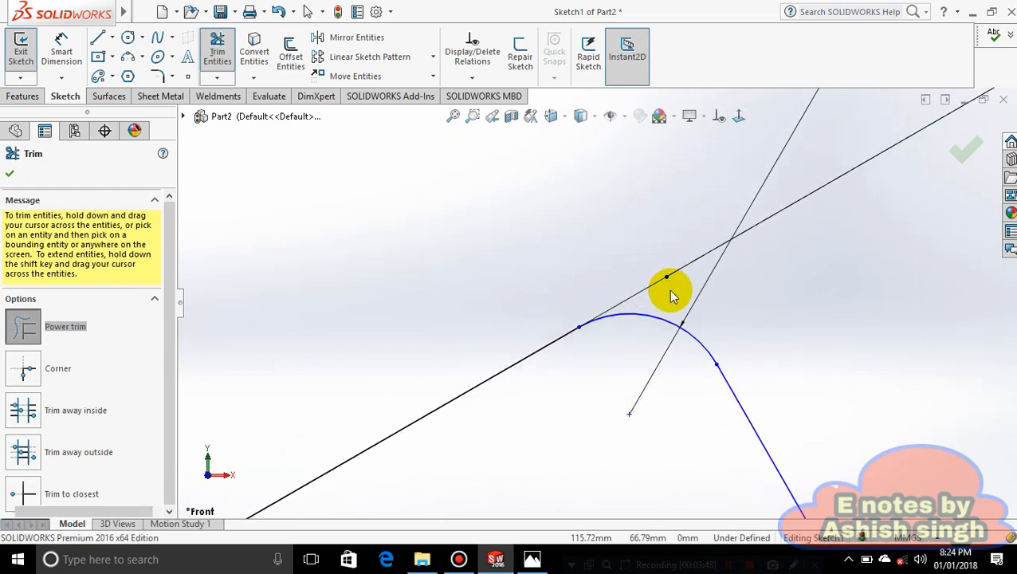
- Try to delete the stray point left on the angled line beyond the outer corner arc
key(Escape)
click(665, 276)
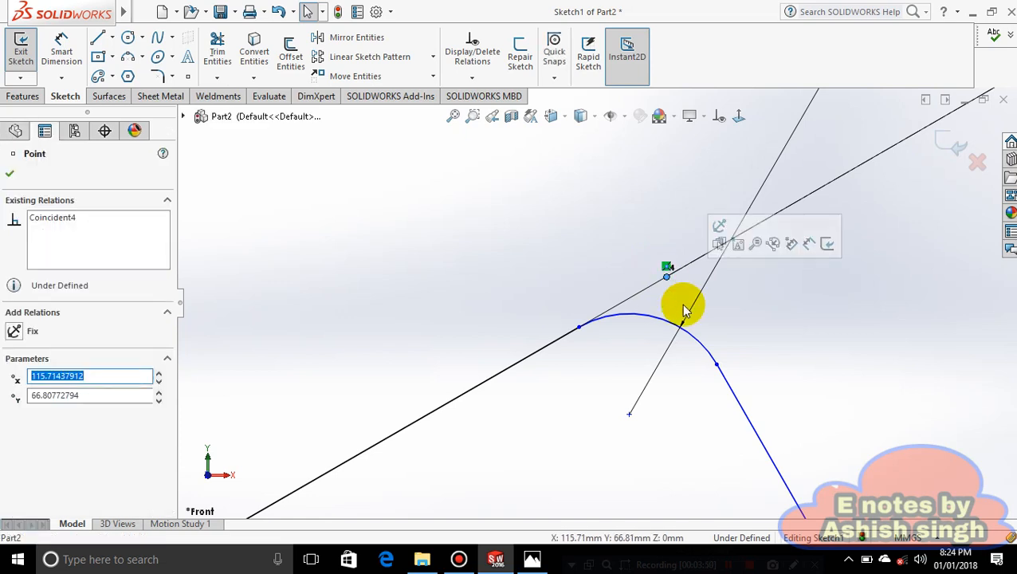
key(Delete)
click(599, 277)
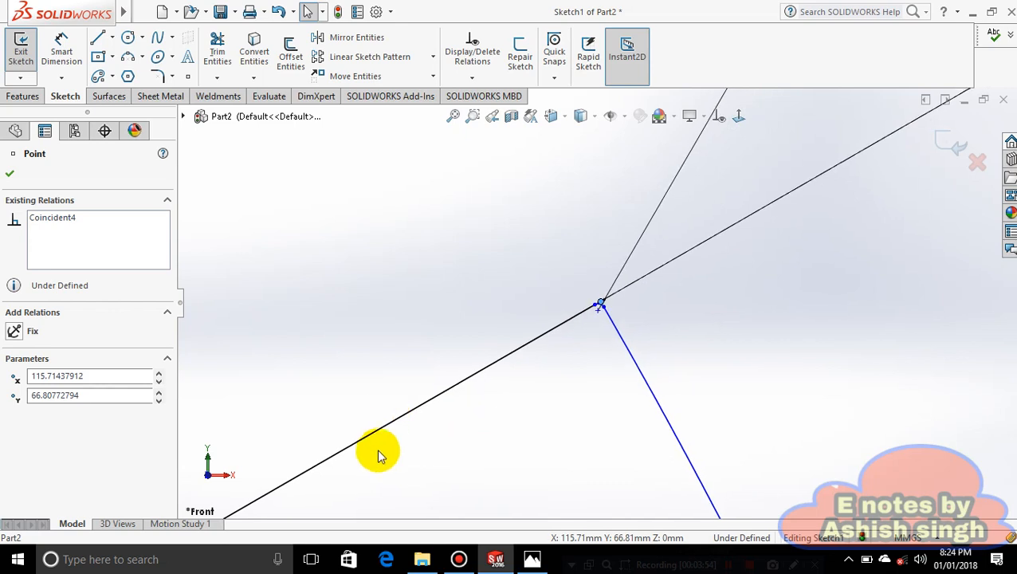
scroll(386, 438, up, 5)
scroll(395, 432, down, 10)
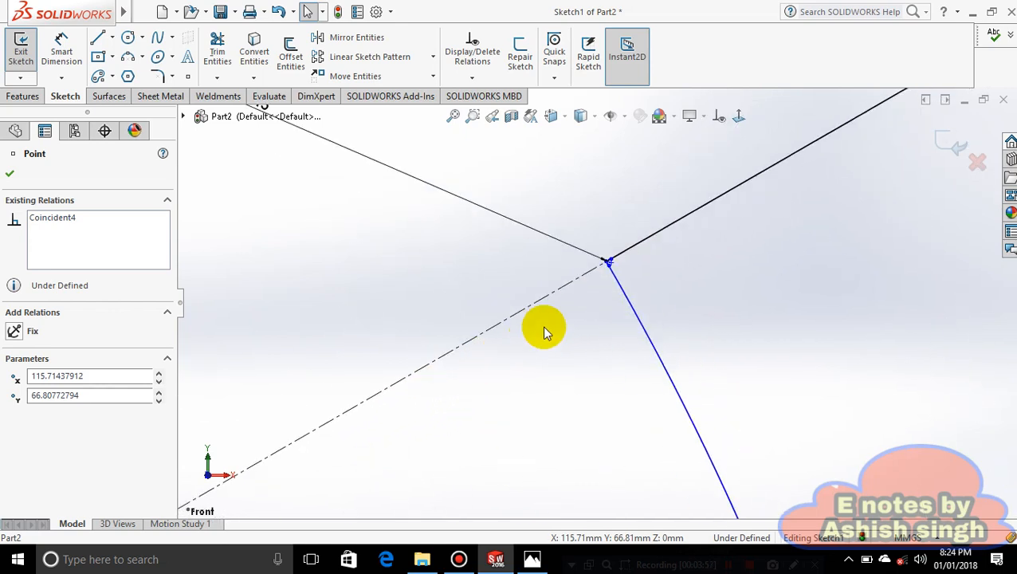
scroll(609, 263, down, 6)
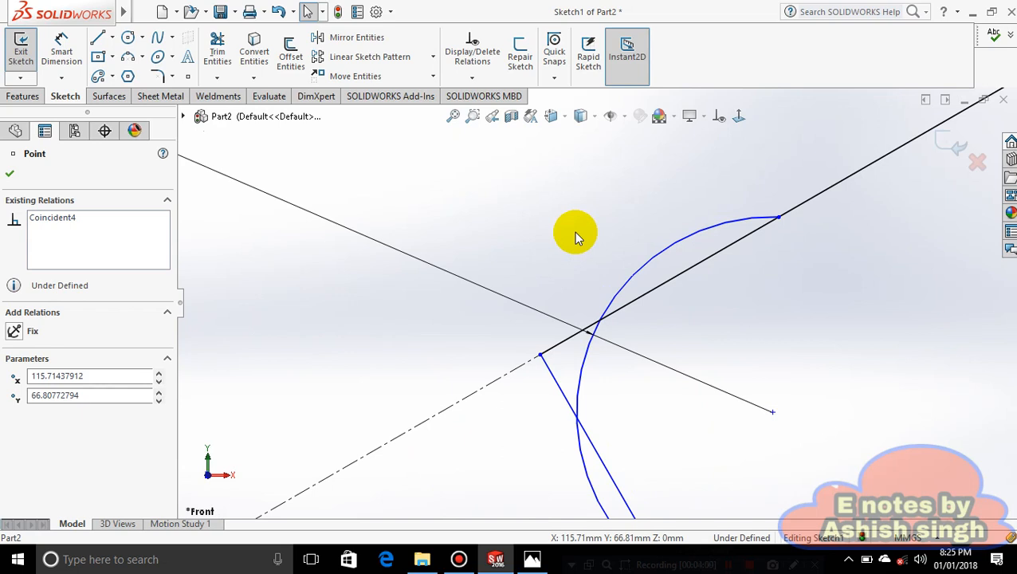
ctrl+click(695, 239)
ctrl+click(702, 260)
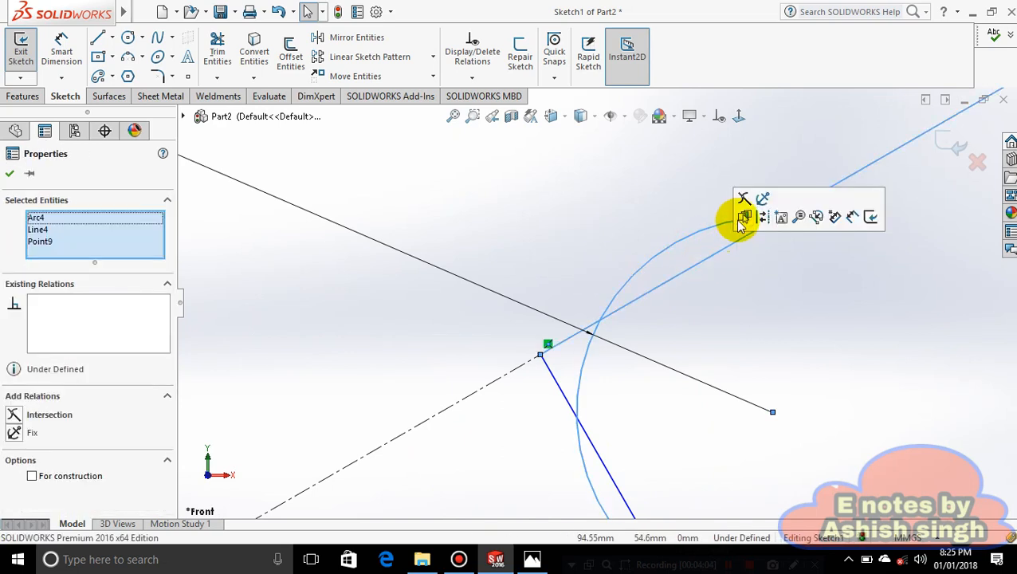
click(742, 198)
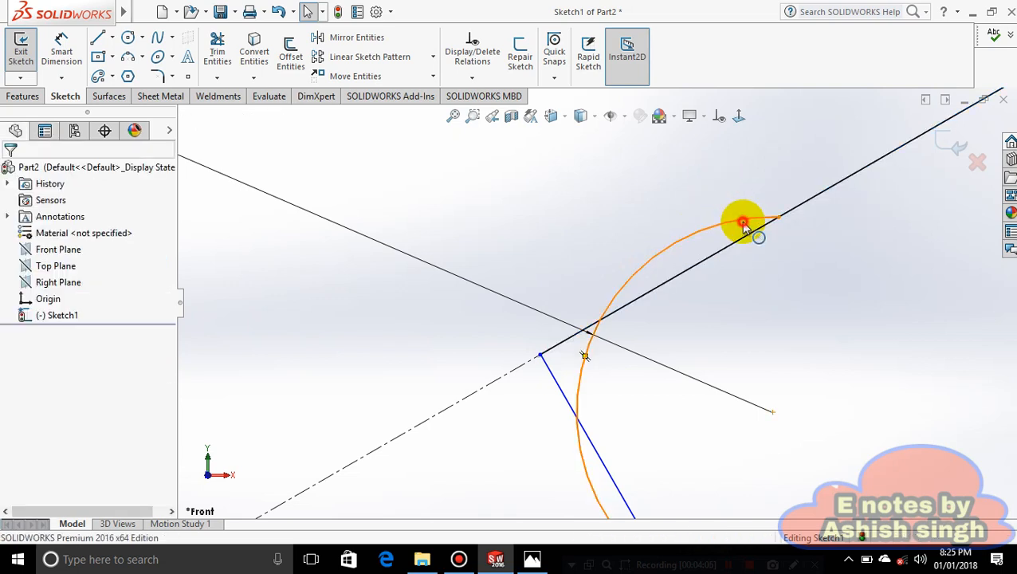
- Add a Tangent relation between the inner corner arc and the short line
click(742, 223)
ctrl+click(810, 200)
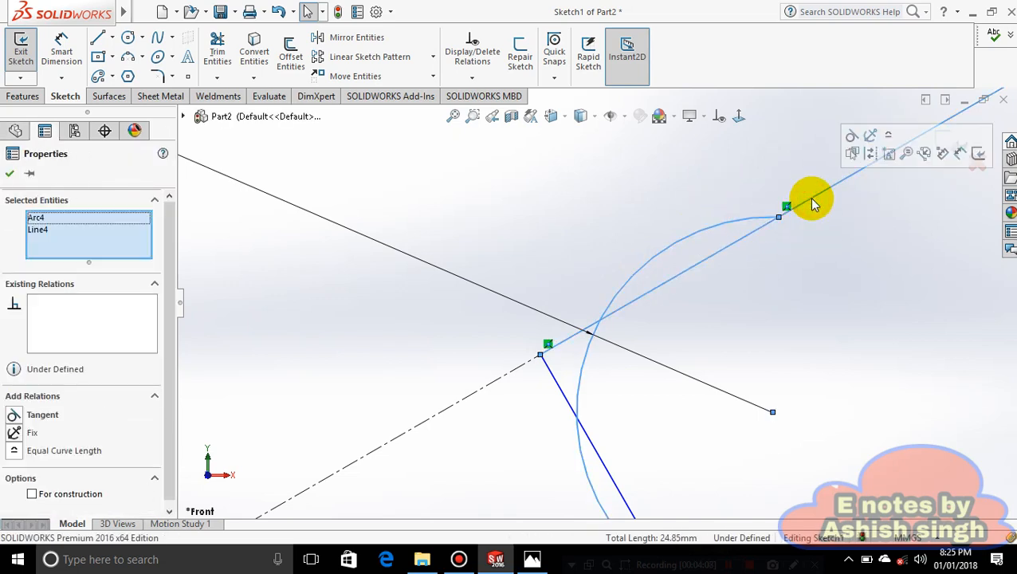
click(850, 133)
click(671, 354)
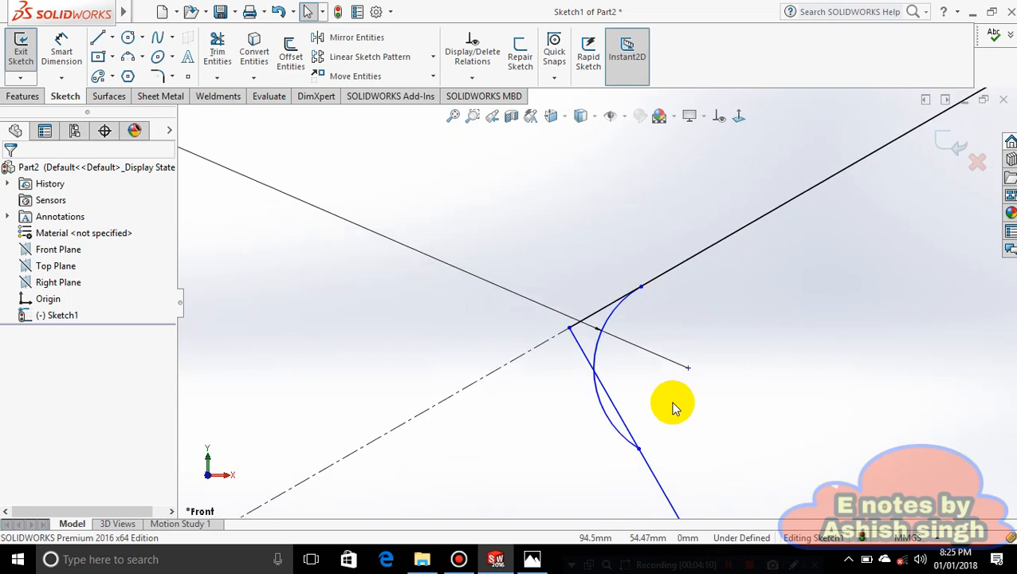
- Add a Tangent relation between the inner corner arc and the large inner arc
scroll(671, 408, down, 3)
click(538, 434)
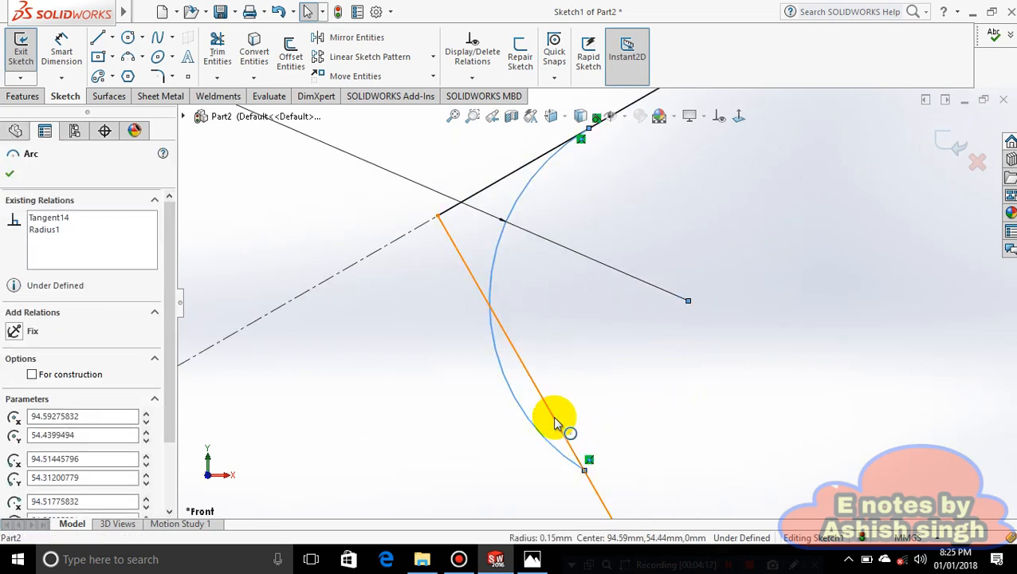
ctrl+click(556, 423)
click(611, 354)
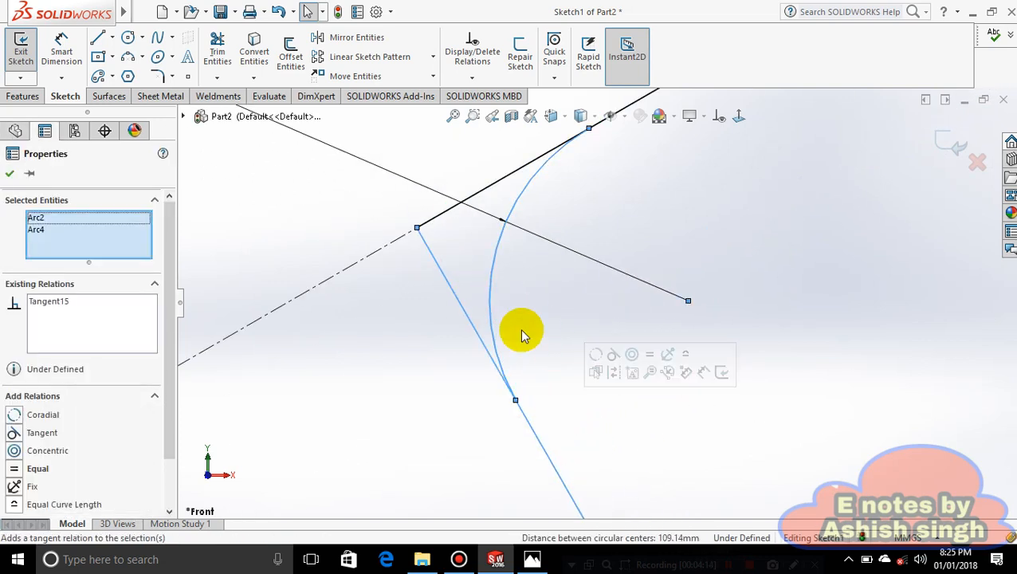
- Power-trim the ends of the short line and the large inner arc that overhang the inner corner arc
click(214, 44)
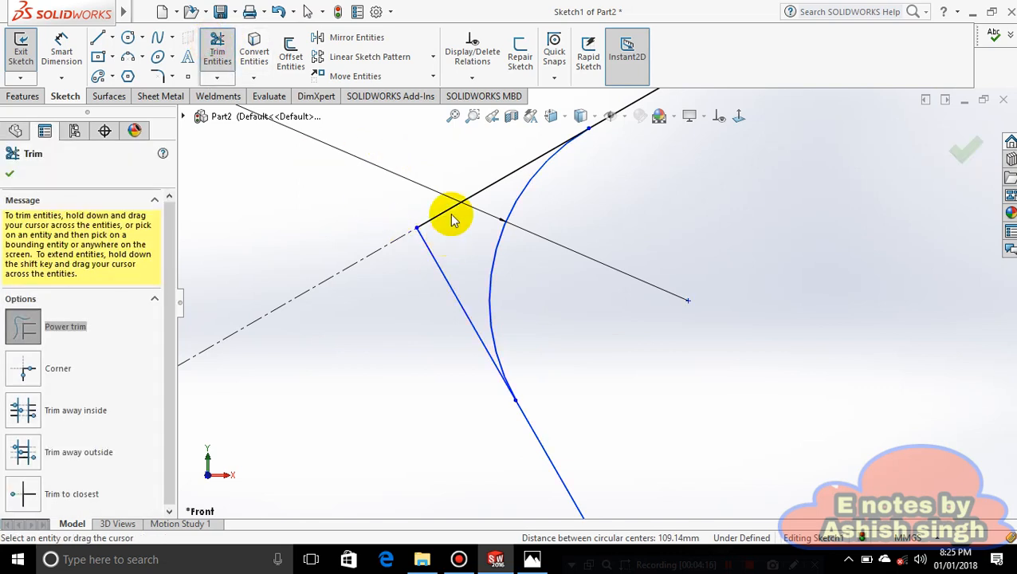
mouse_move(452, 221)
mouse_down()
mouse_move(418, 268)
mouse_move(456, 273)
mouse_up()
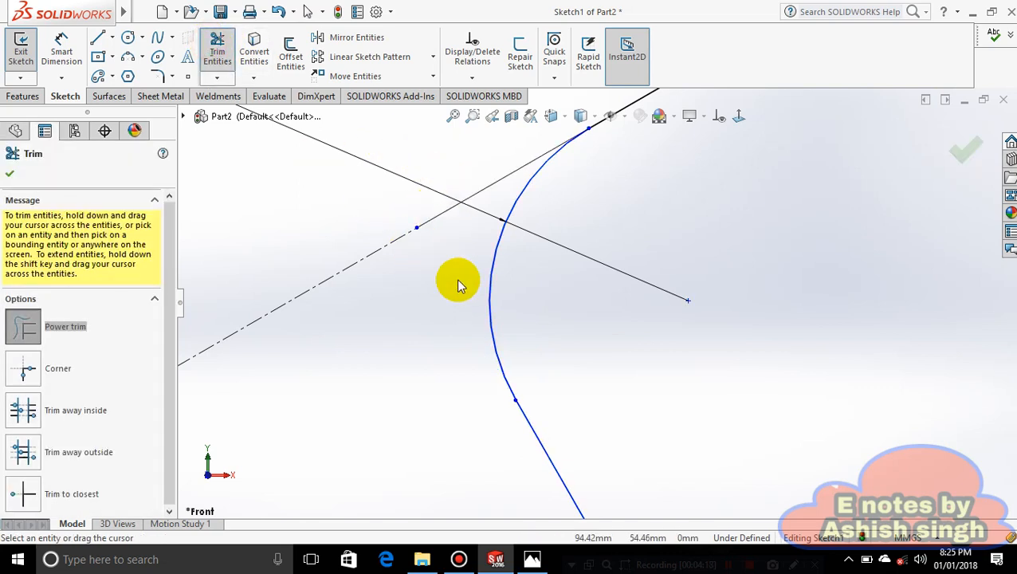
key(Escape)
scroll(458, 284, up, 6)
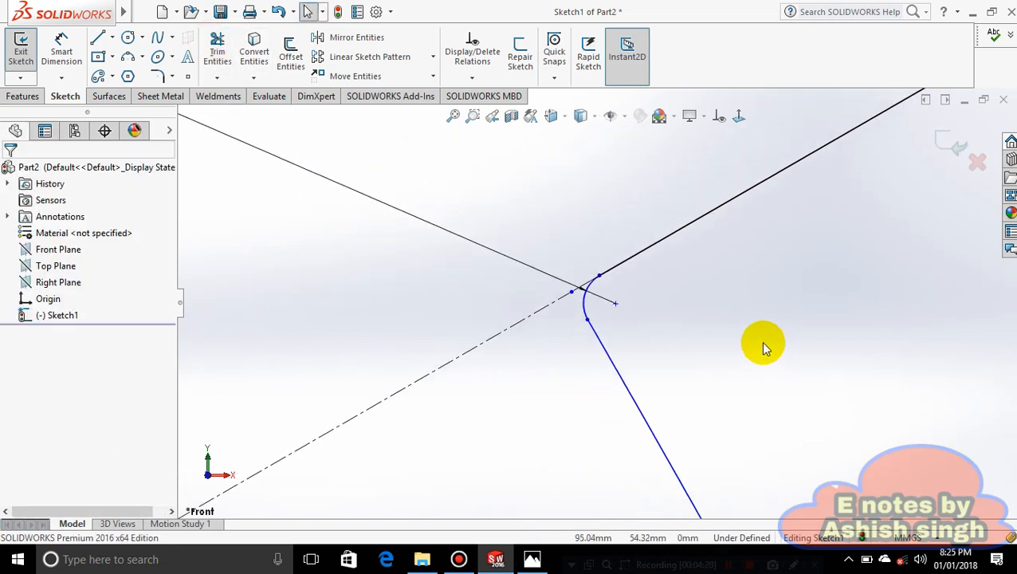
scroll(762, 348, up, 8)
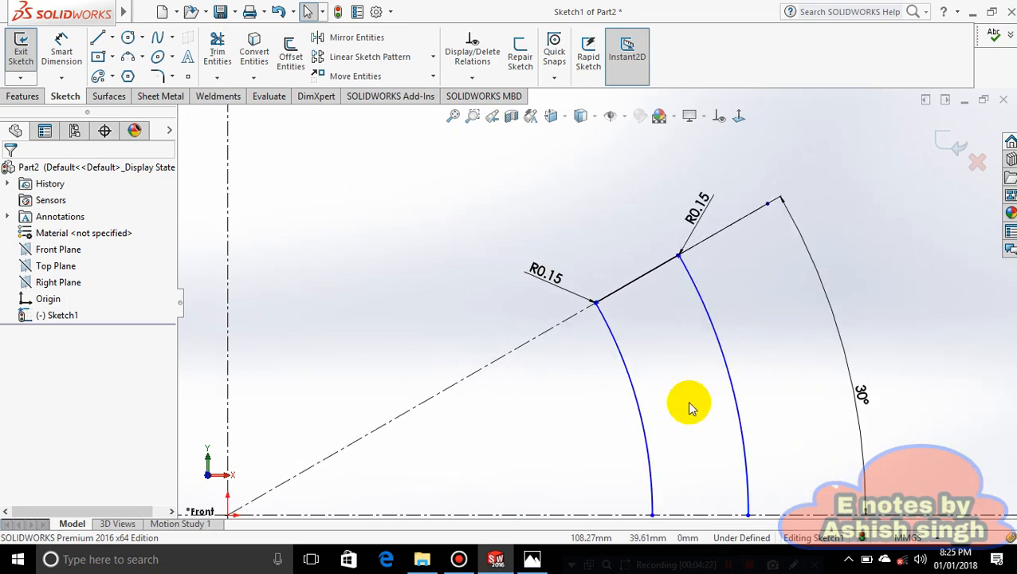
scroll(690, 407, up, 2)
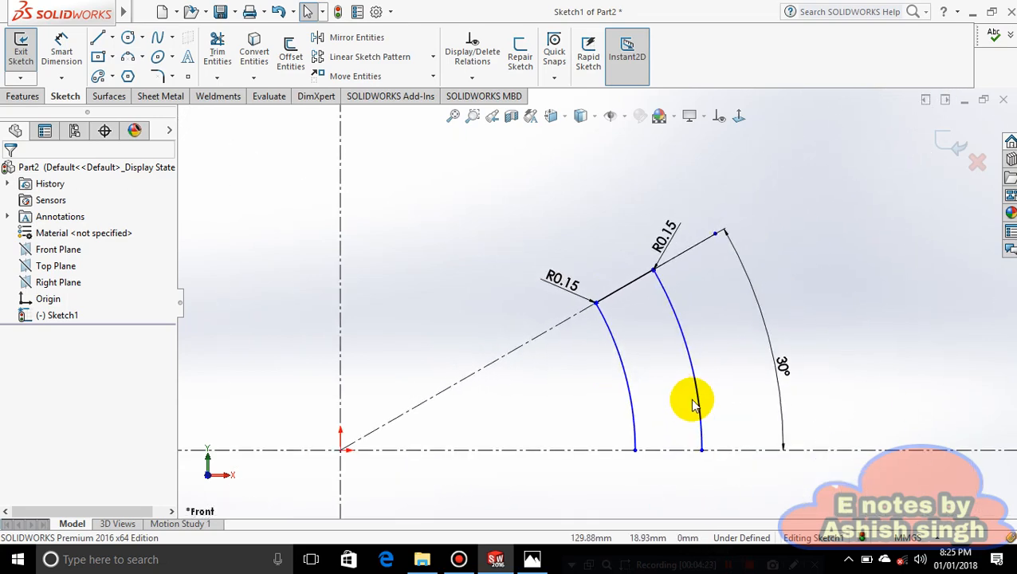
- Check the arc radii in the pratice1.JPG reference drawing and dimension the window's large inner arc with a radius of 1.88 mm
click(530, 560)
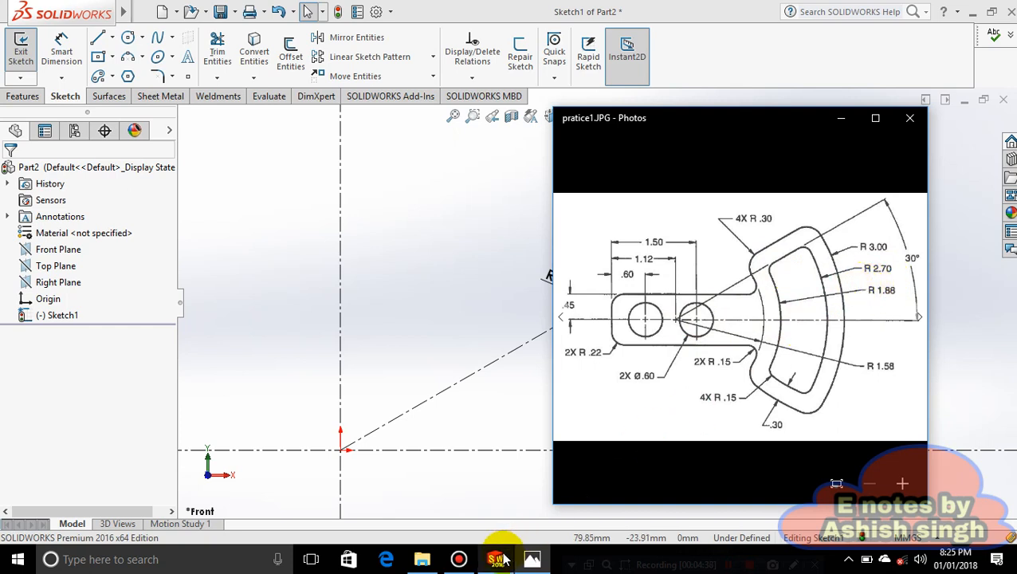
click(530, 559)
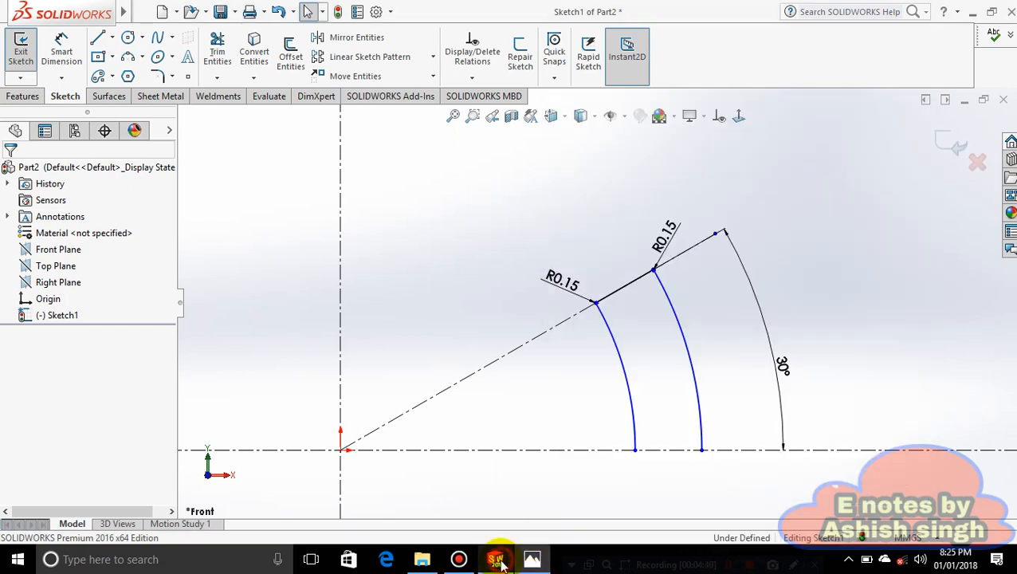
click(77, 49)
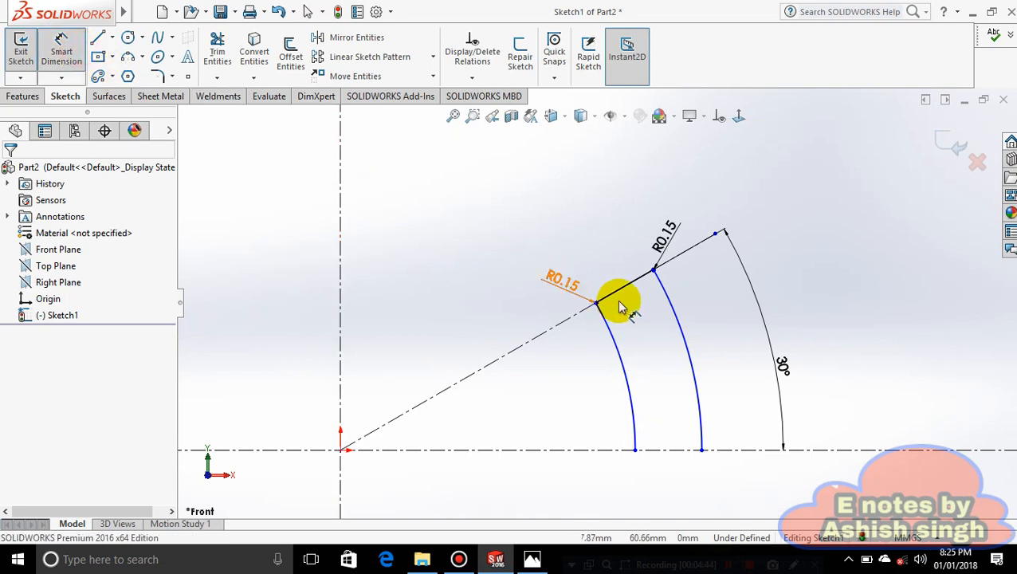
click(625, 362)
click(807, 279)
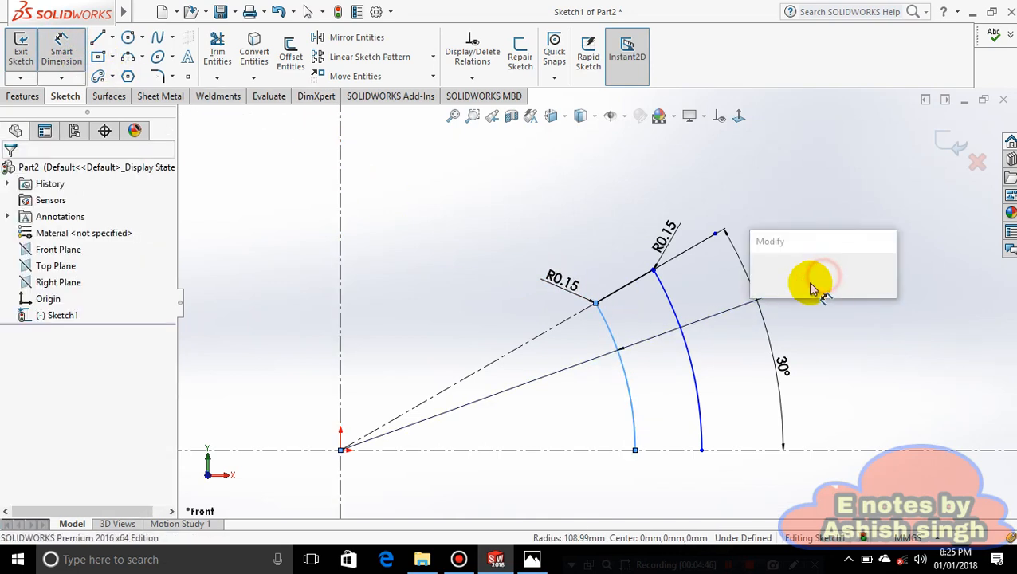
text(1.88)
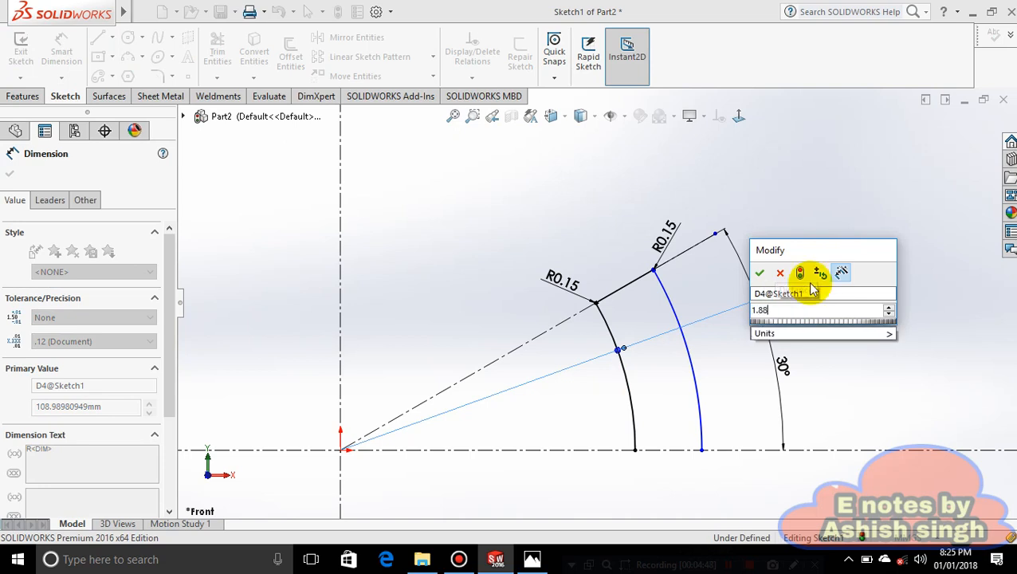
key(Return)
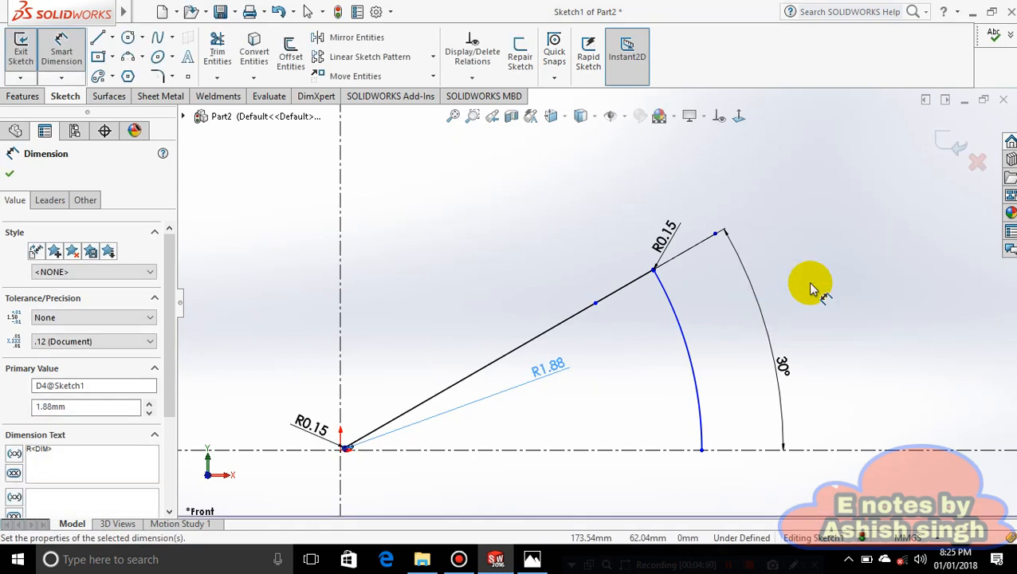
- Recheck the reference drawing and dimension the window's large outer arc with a radius of 2.70 mm
click(532, 559)
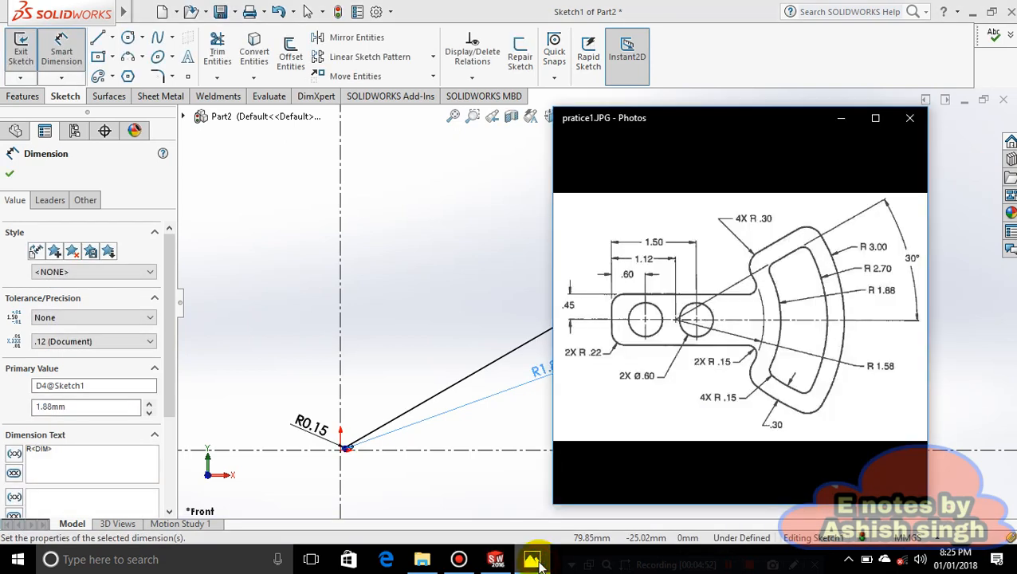
click(539, 561)
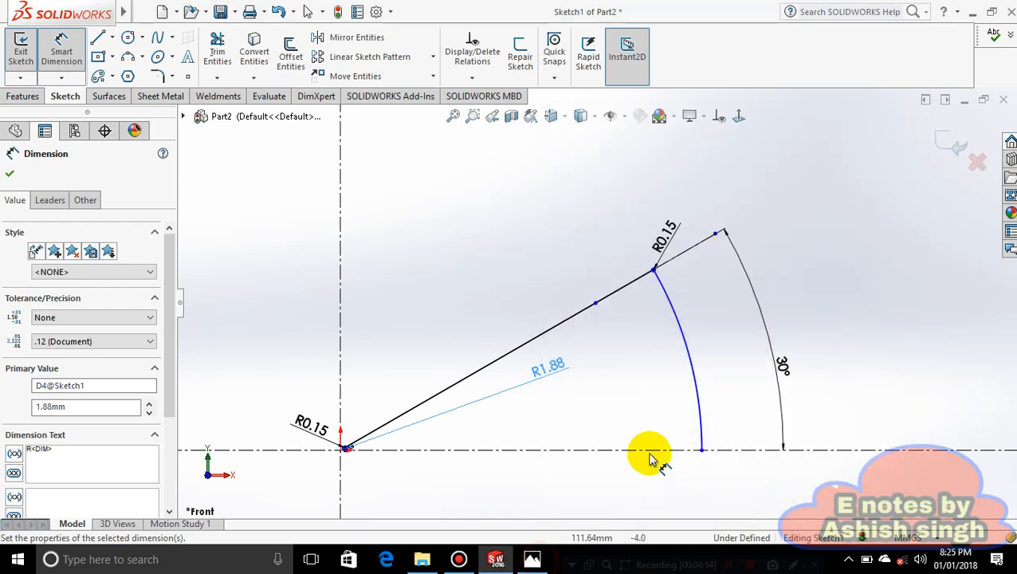
click(699, 384)
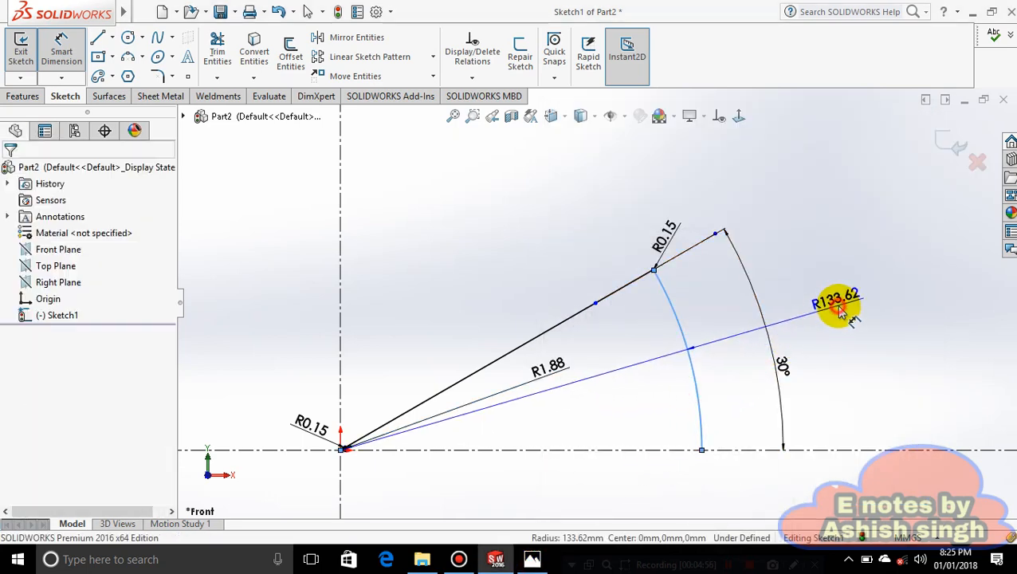
click(837, 306)
text(2.7)
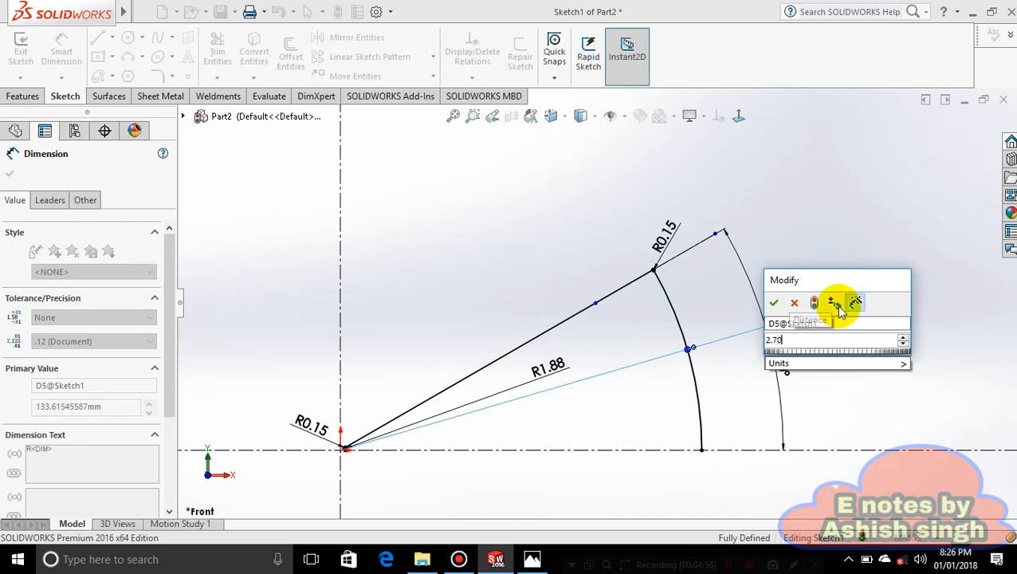
key(Return)
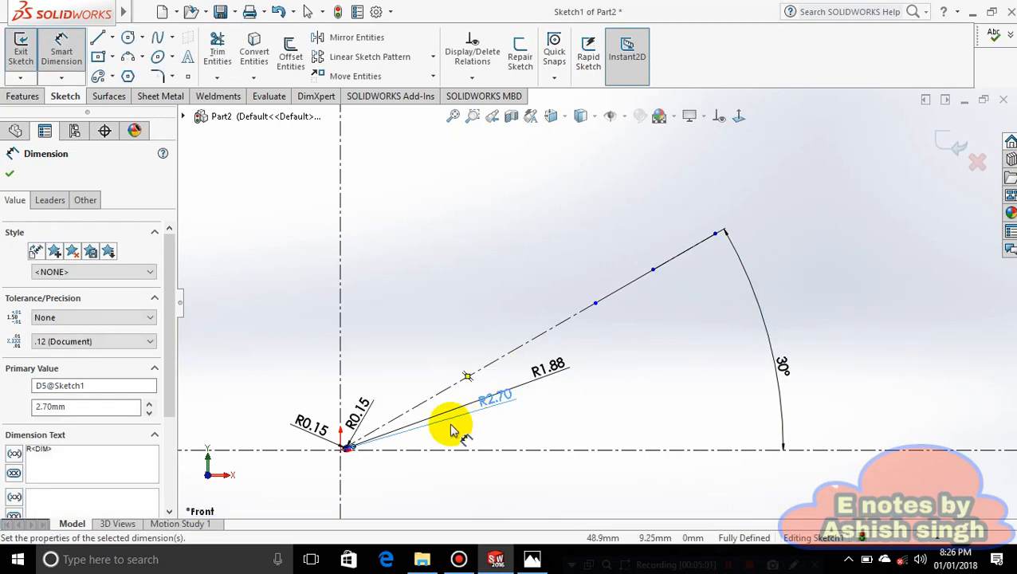
- Move the R2.70 and R1.88 dimension labels closer to the shrunken window profile near the origin
scroll(365, 450, down, 3)
scroll(401, 404, up, 3)
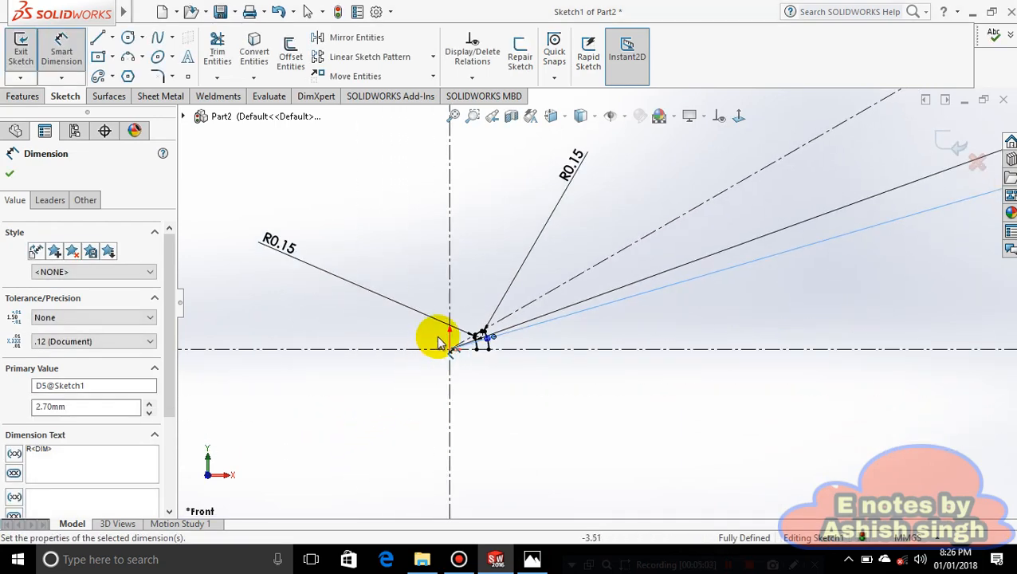
scroll(597, 298, up, 2)
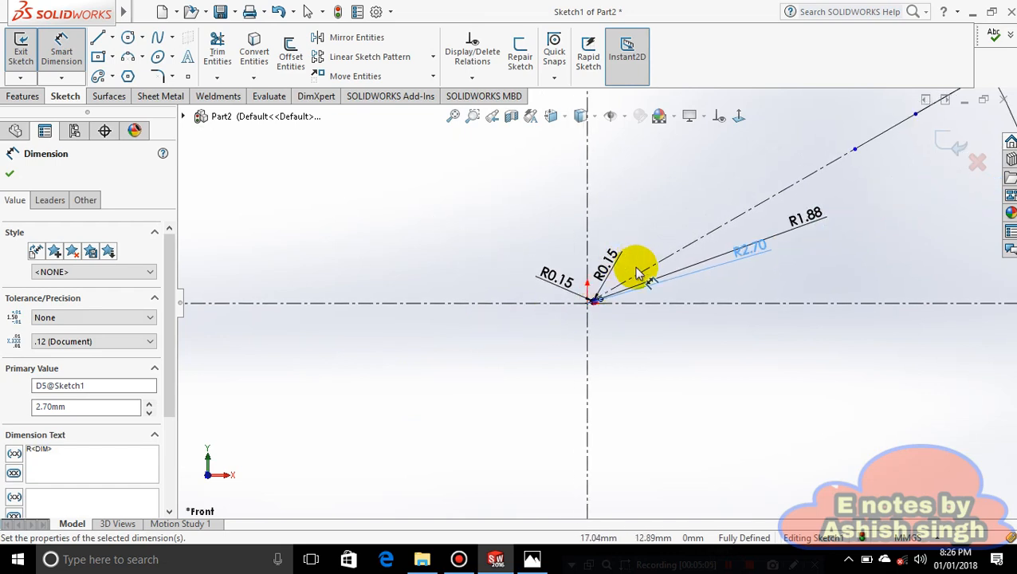
key(Escape)
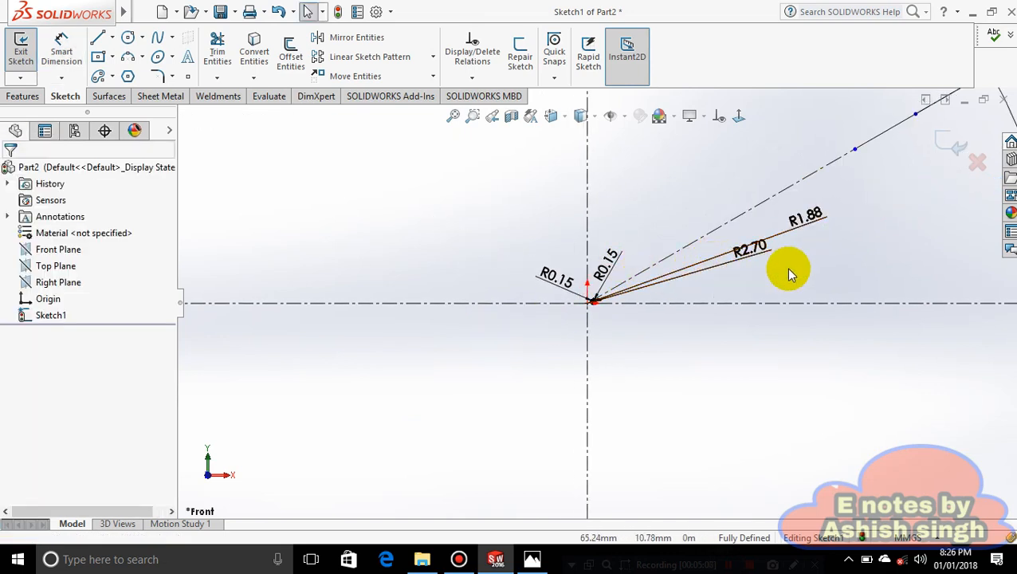
mouse_move(783, 261)
mouse_down()
mouse_move(625, 302)
mouse_move(680, 288)
mouse_move(669, 286)
mouse_up()
click(807, 214)
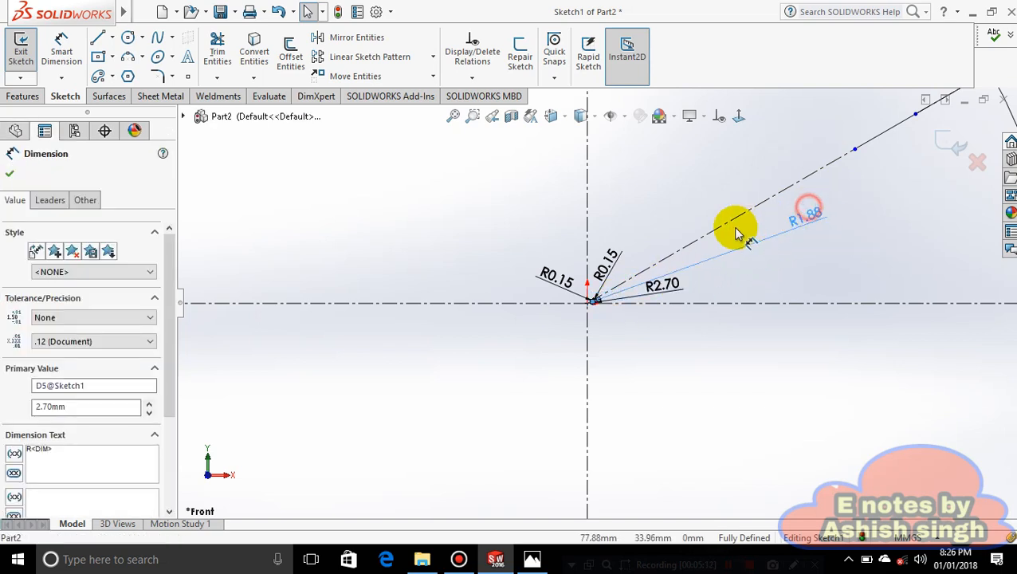
drag(737, 233, 624, 309)
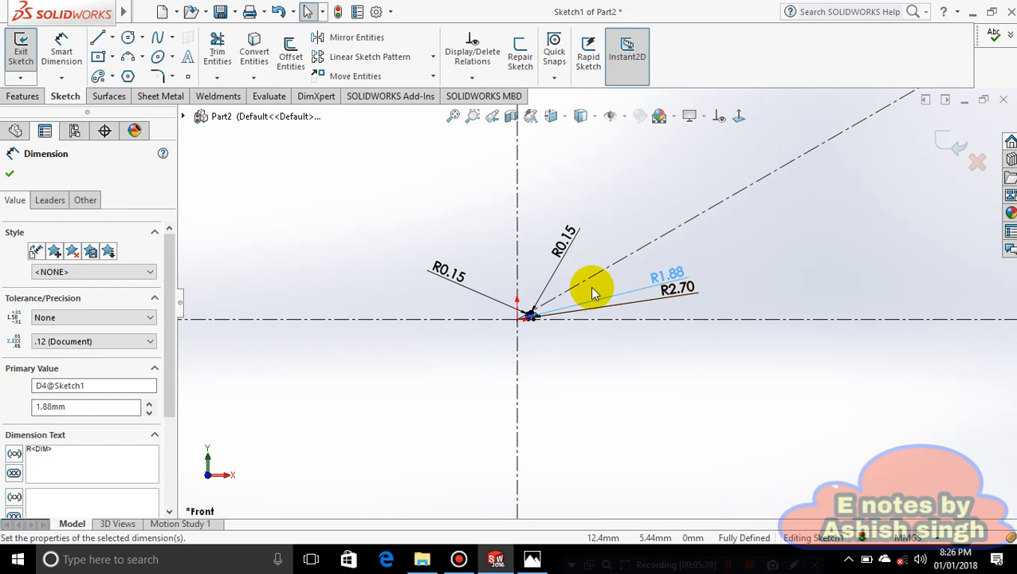
- Examine the rescaled window profile and compare it with the outer outline in the pratice1.JPG reference drawing
scroll(538, 340, down, 5)
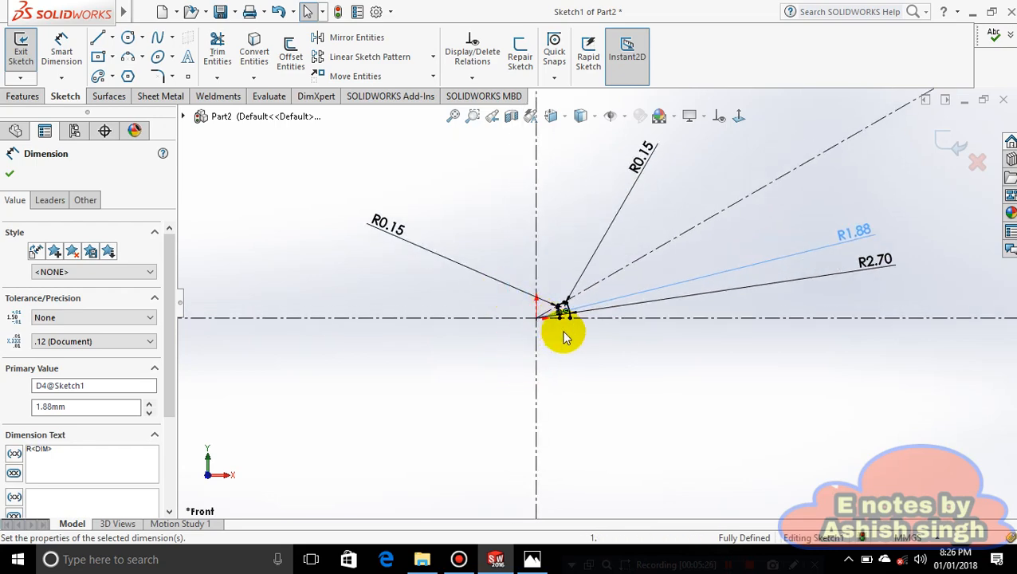
scroll(562, 337, down, 8)
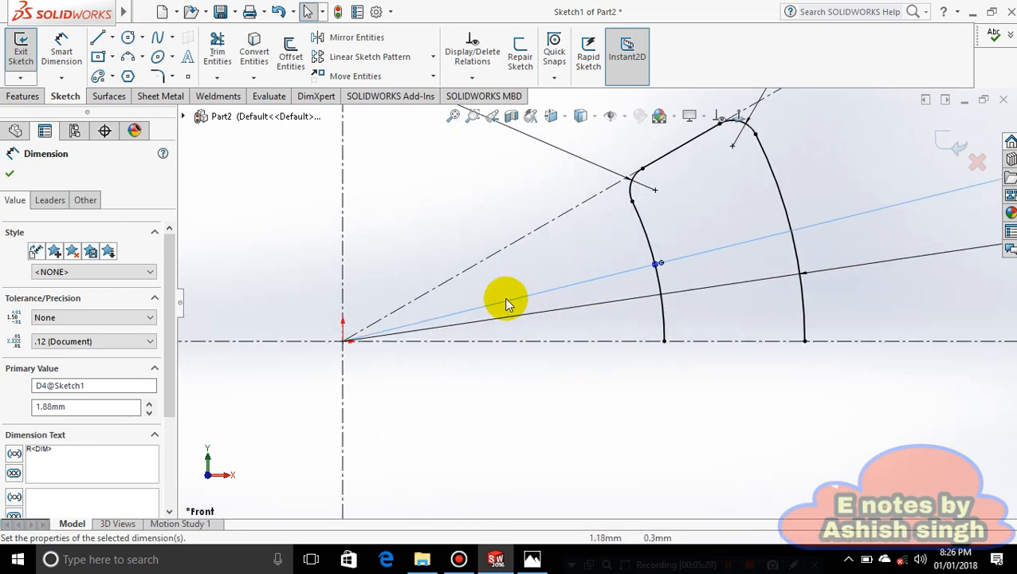
scroll(503, 297, up, 5)
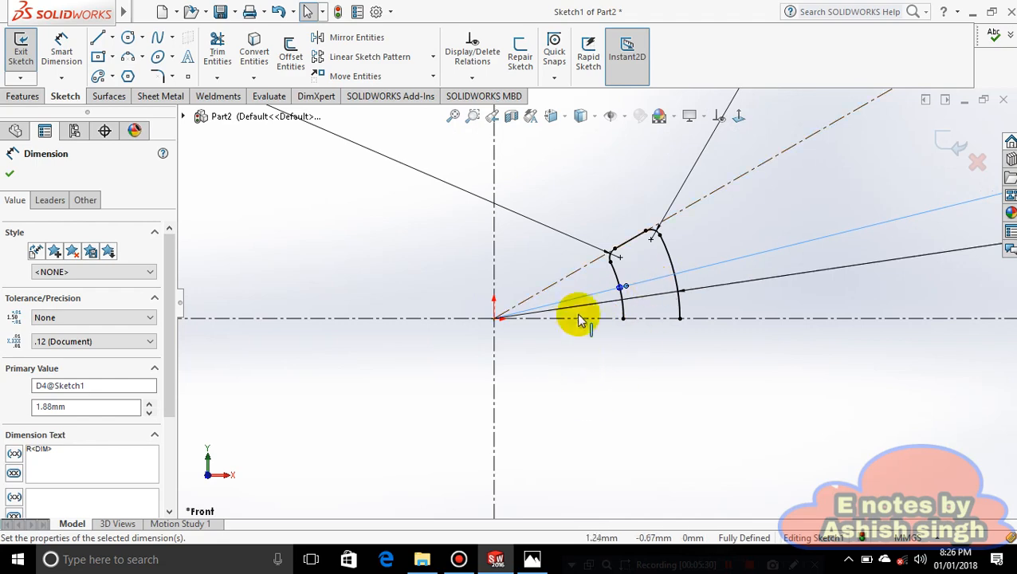
click(537, 562)
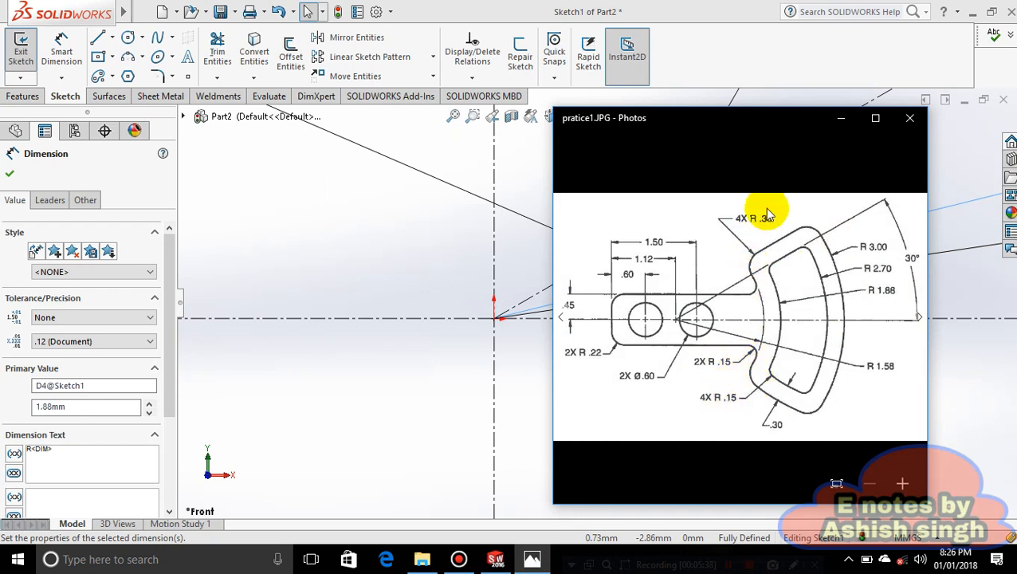
click(843, 119)
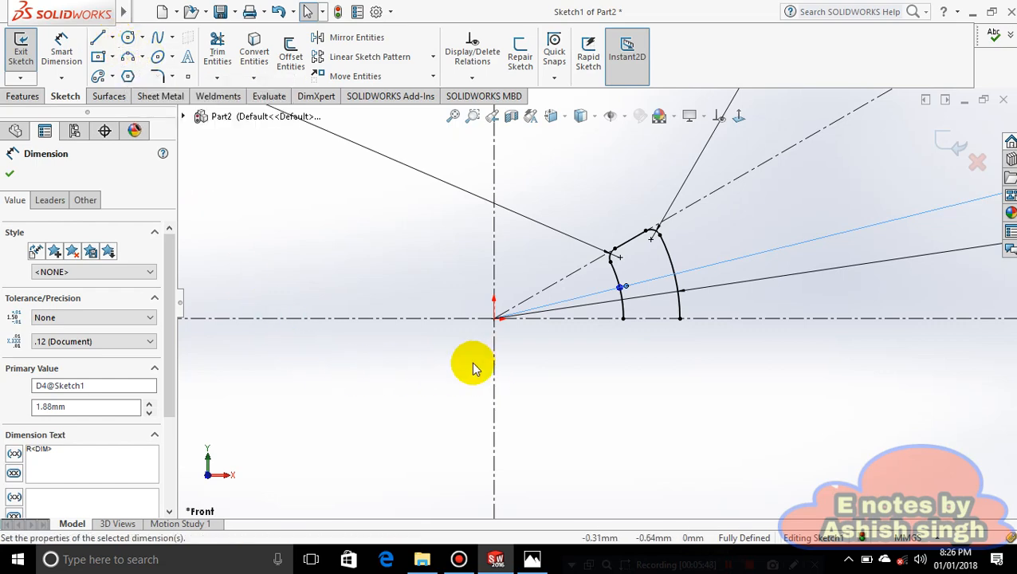
click(533, 559)
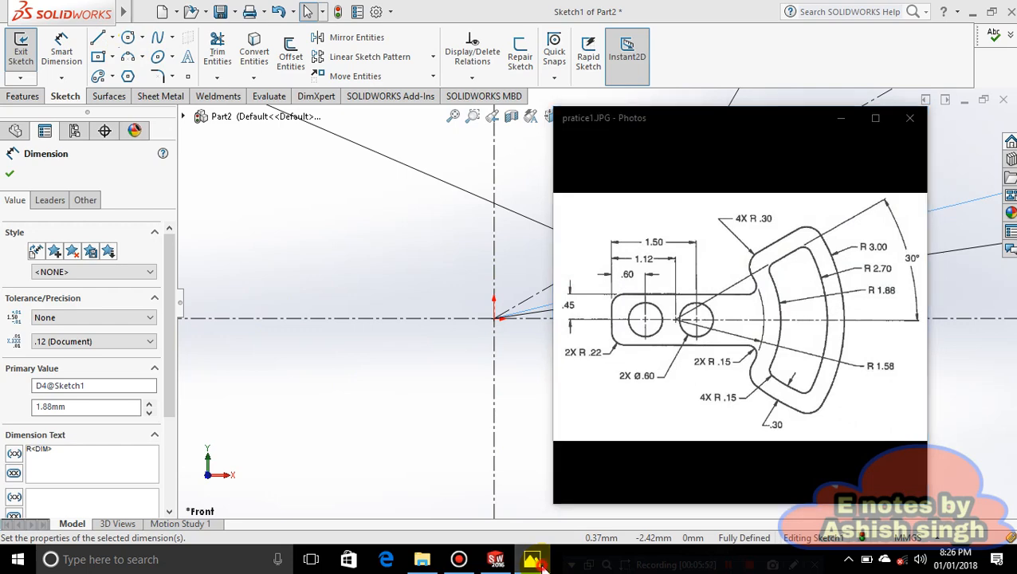
click(532, 558)
click(291, 52)
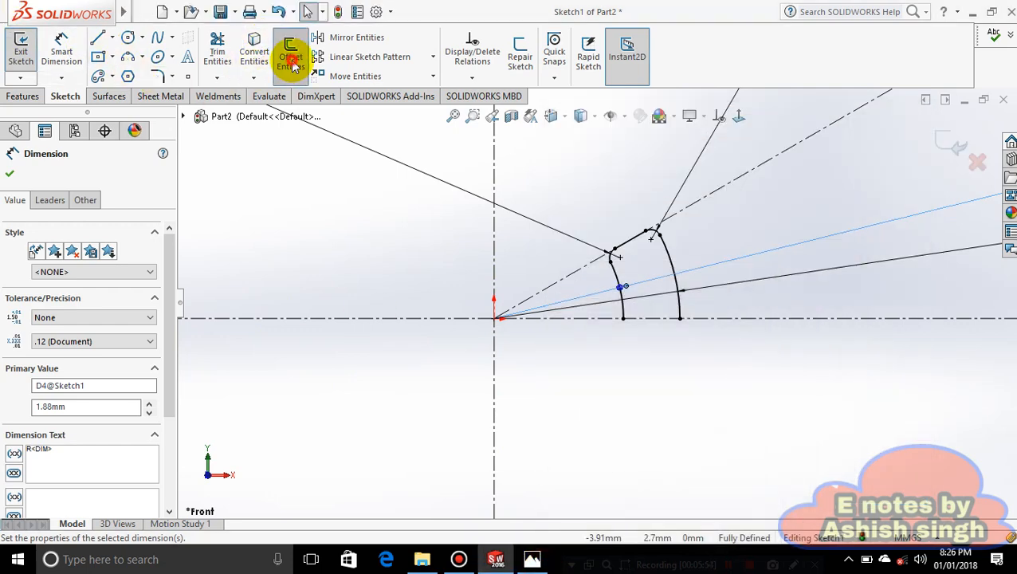
drag(669, 314, 702, 360)
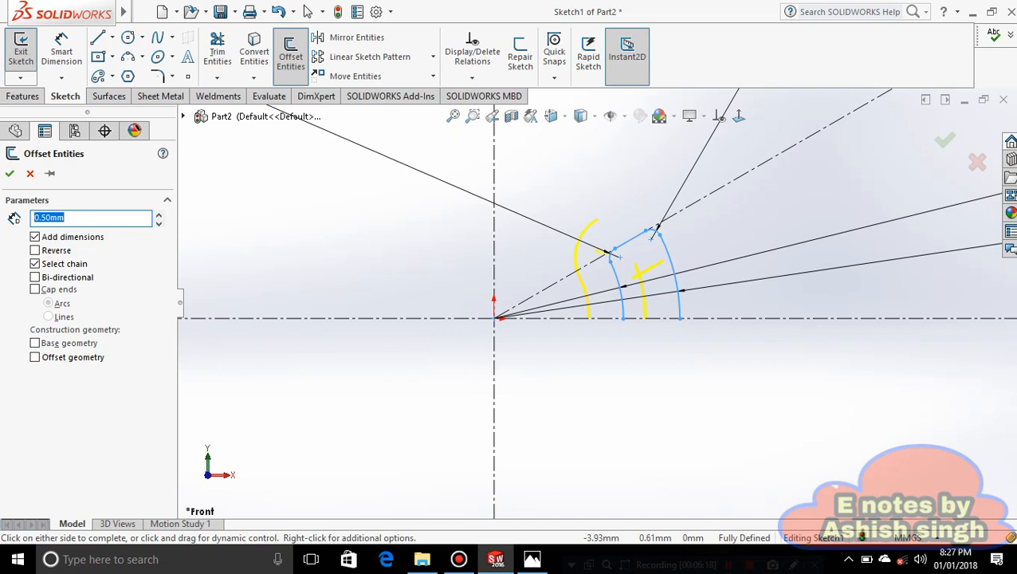
key(Escape)
- Try to sketch a centerpoint arc centred on the origin outside the window profile, and undo it
scroll(604, 253, down, 1)
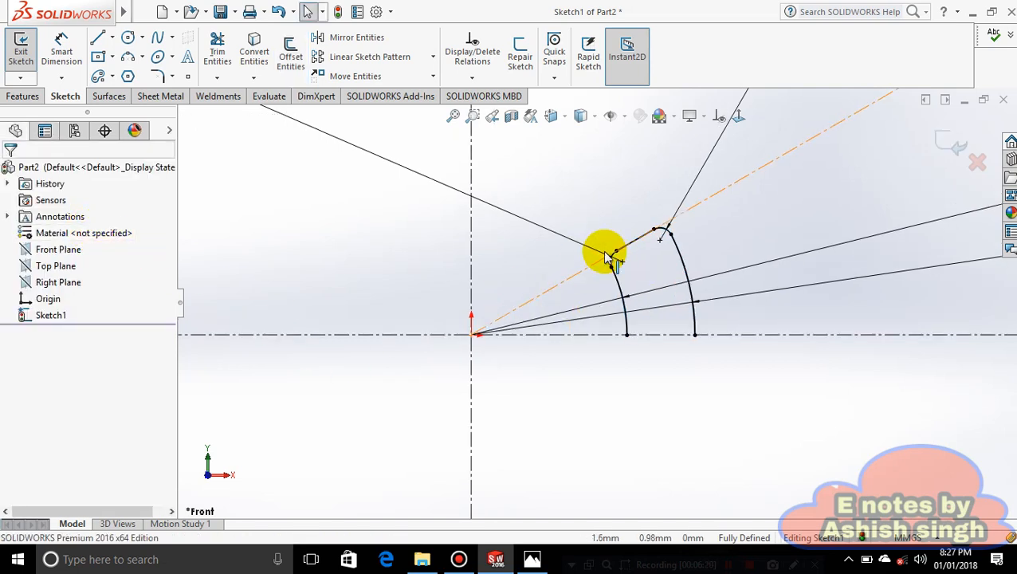
scroll(603, 275, down, 1)
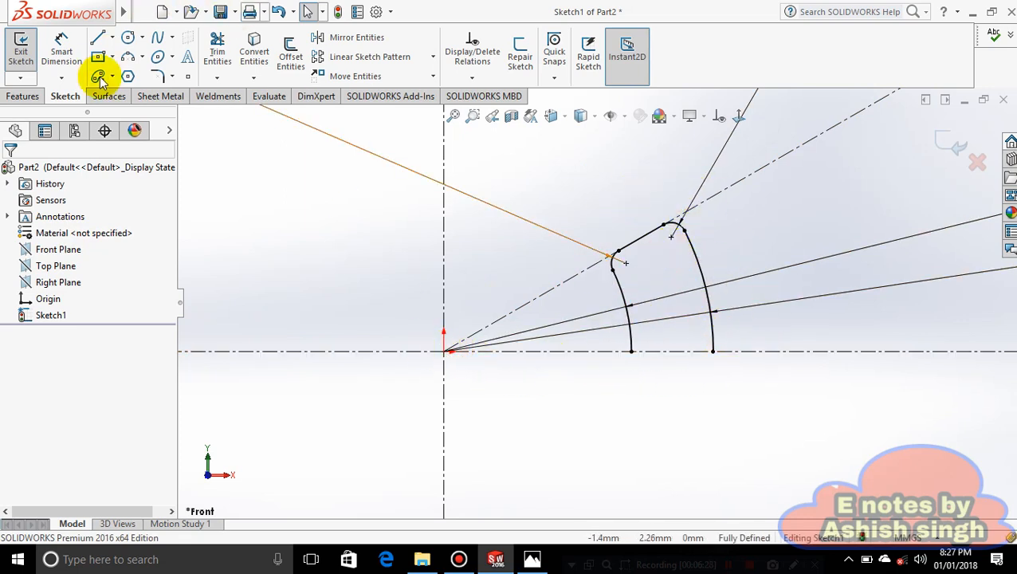
click(142, 57)
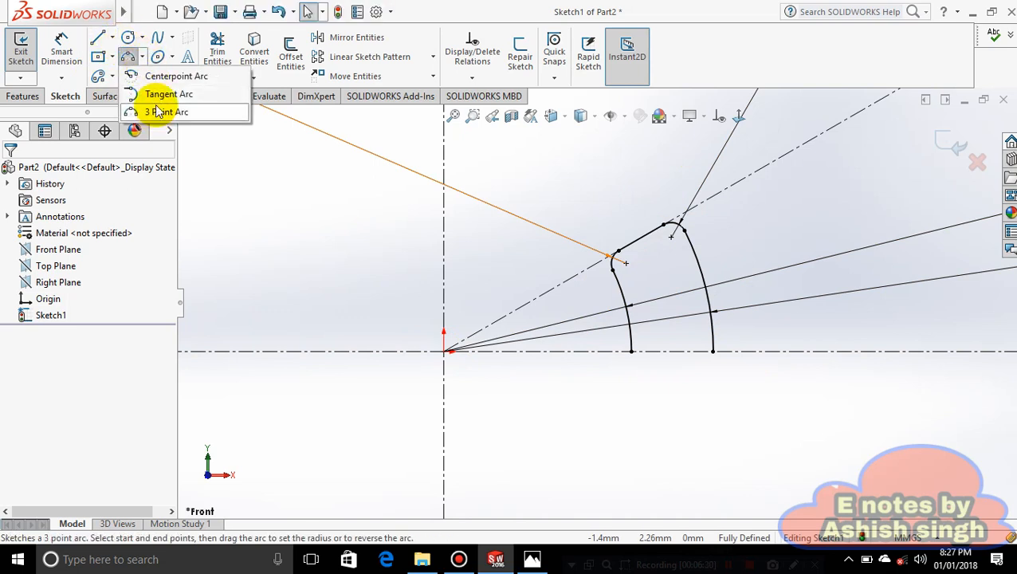
click(171, 76)
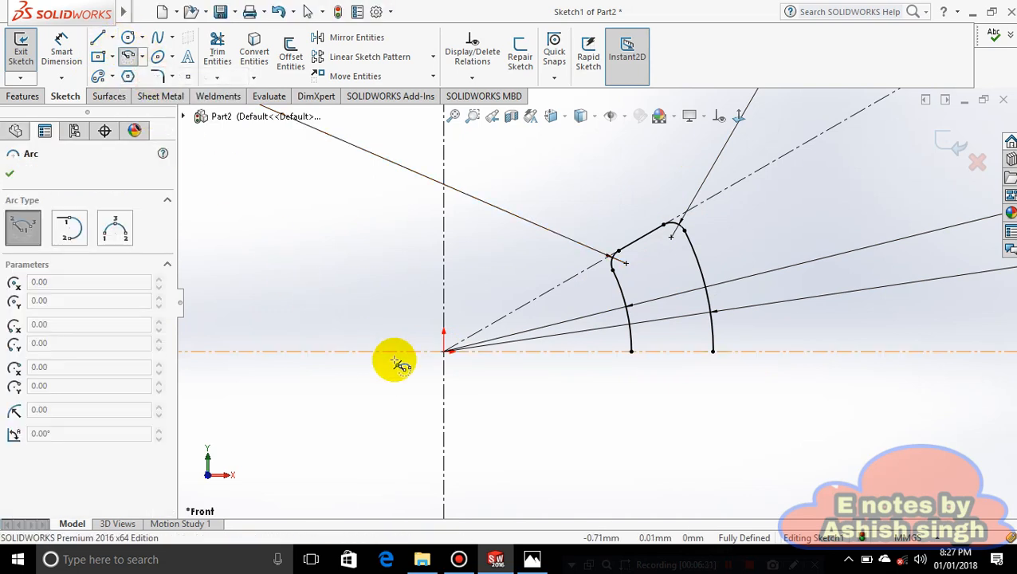
click(444, 351)
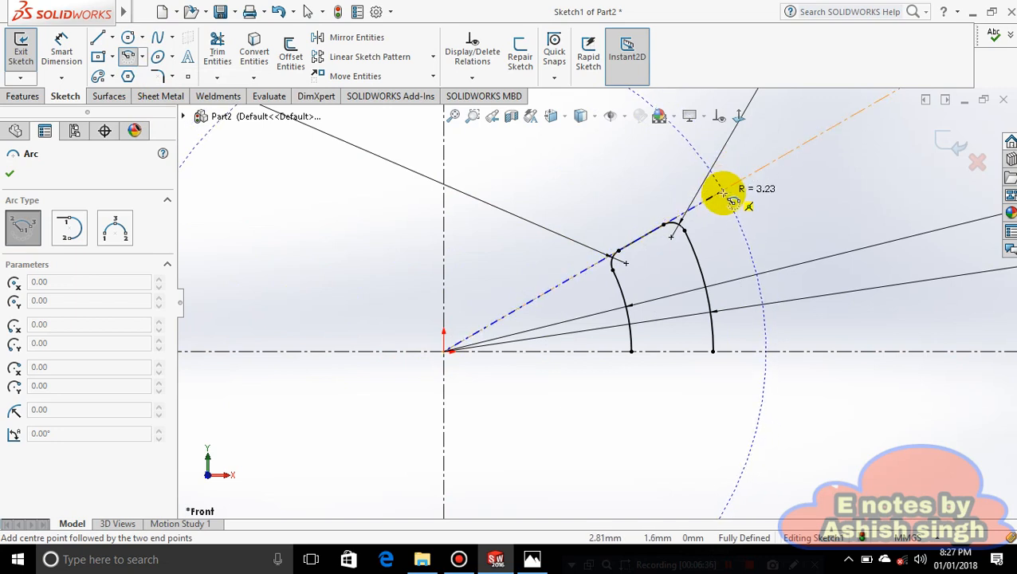
click(695, 157)
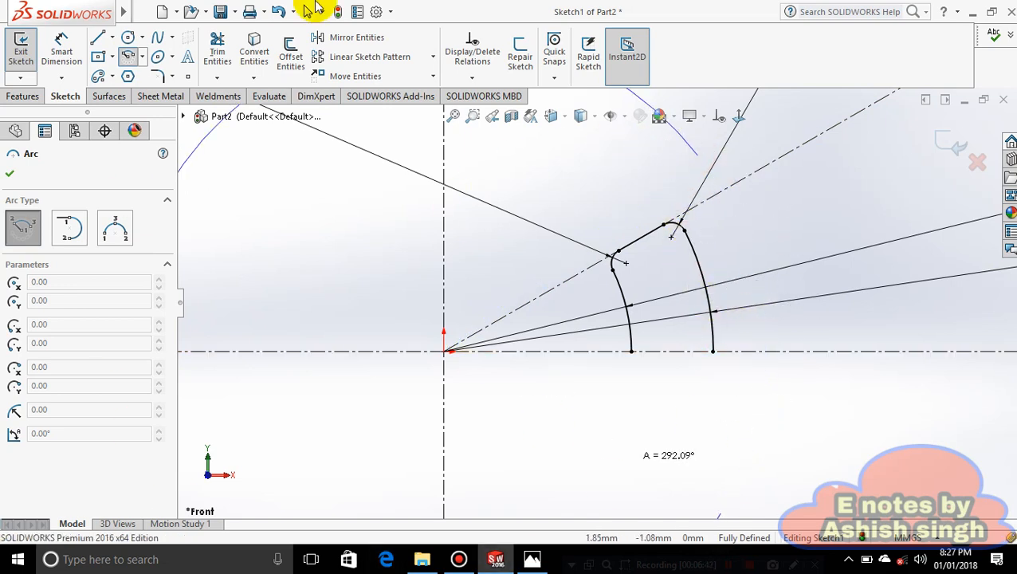
click(643, 461)
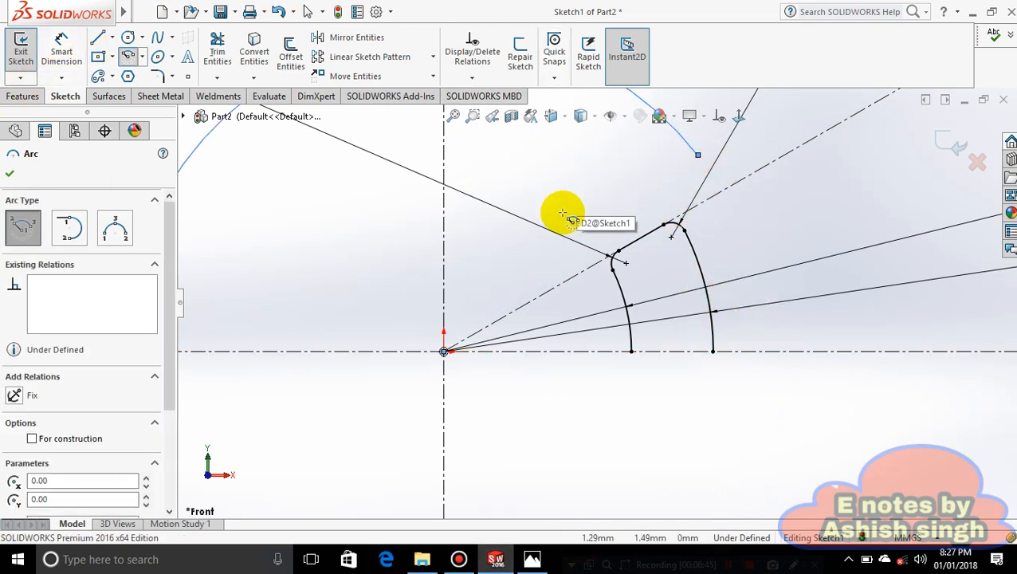
key(ctrl+z)
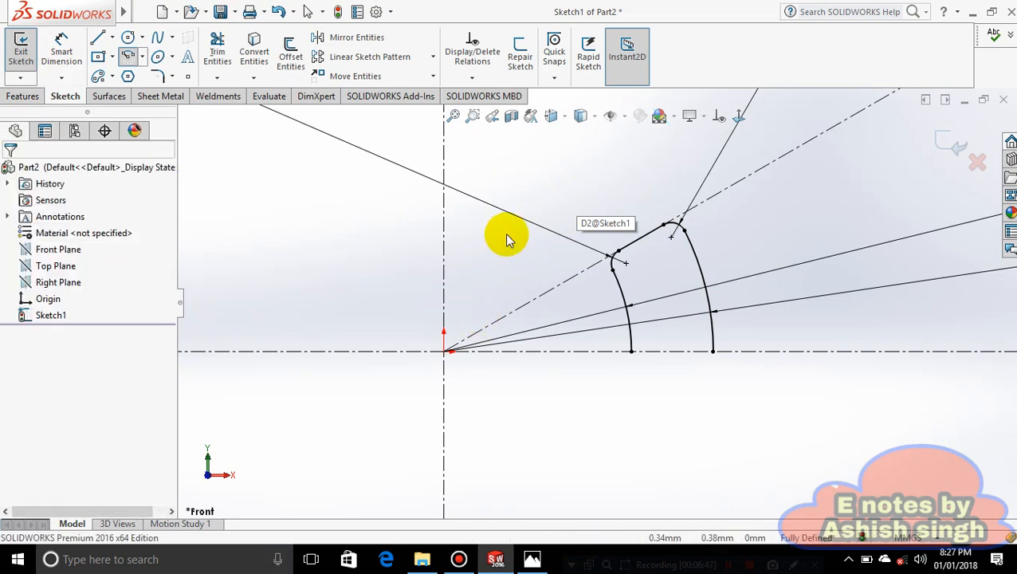
key(ctrl+z)
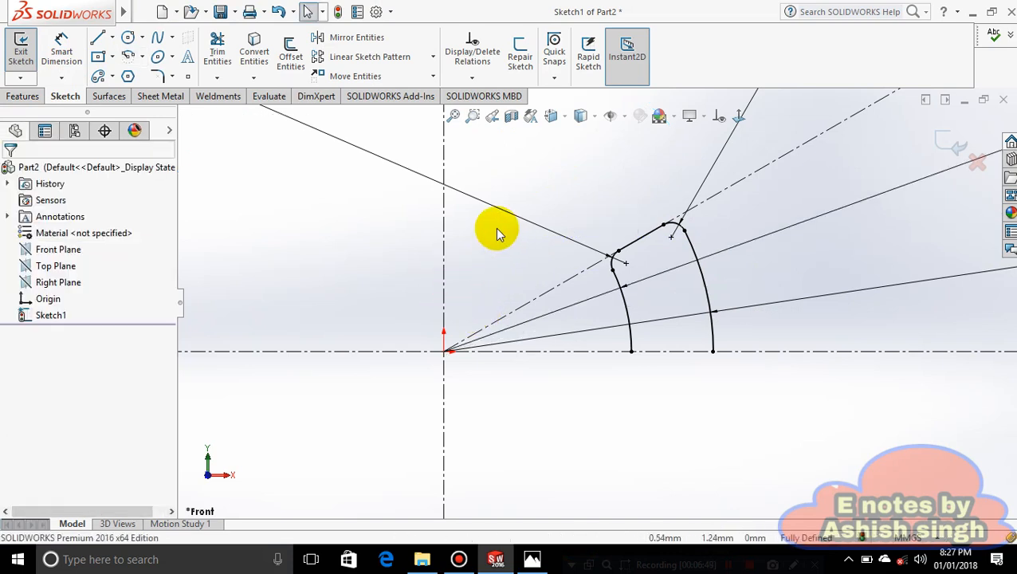
- Sketch a centerpoint arc centred on the origin outside the window's outer arc, about 2.95 mm in radius, ending on the horizontal centerline
click(141, 57)
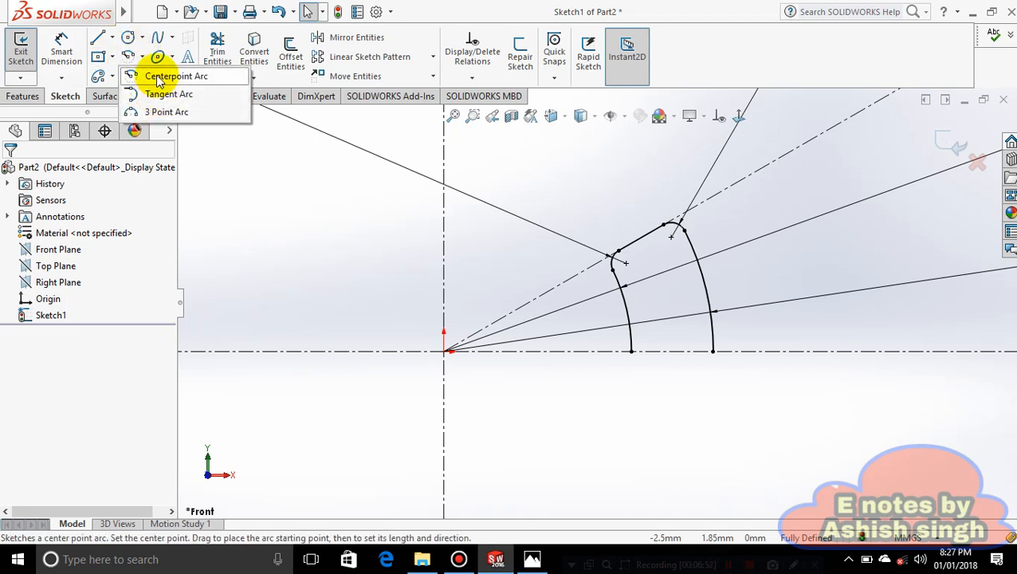
click(163, 73)
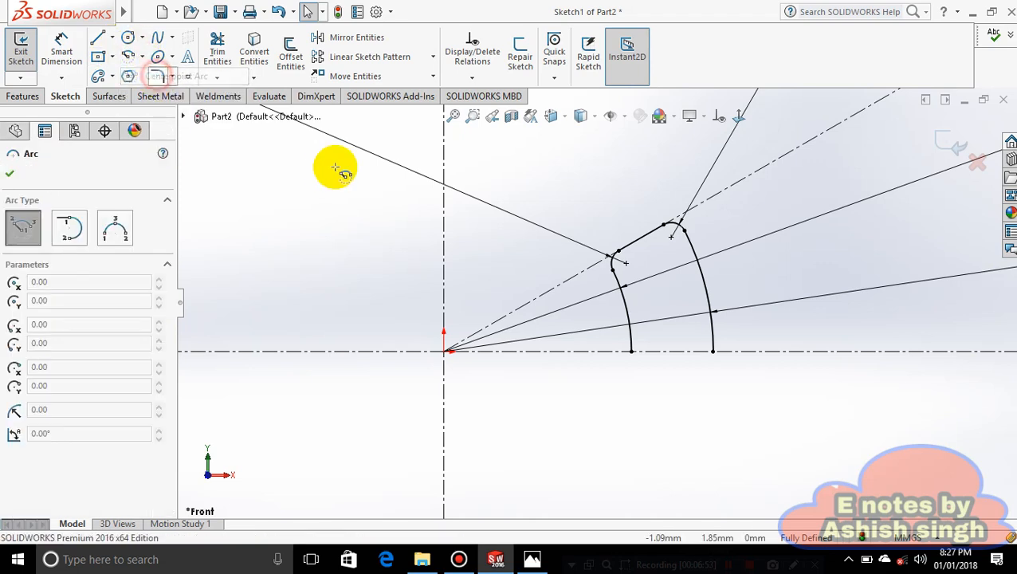
click(448, 350)
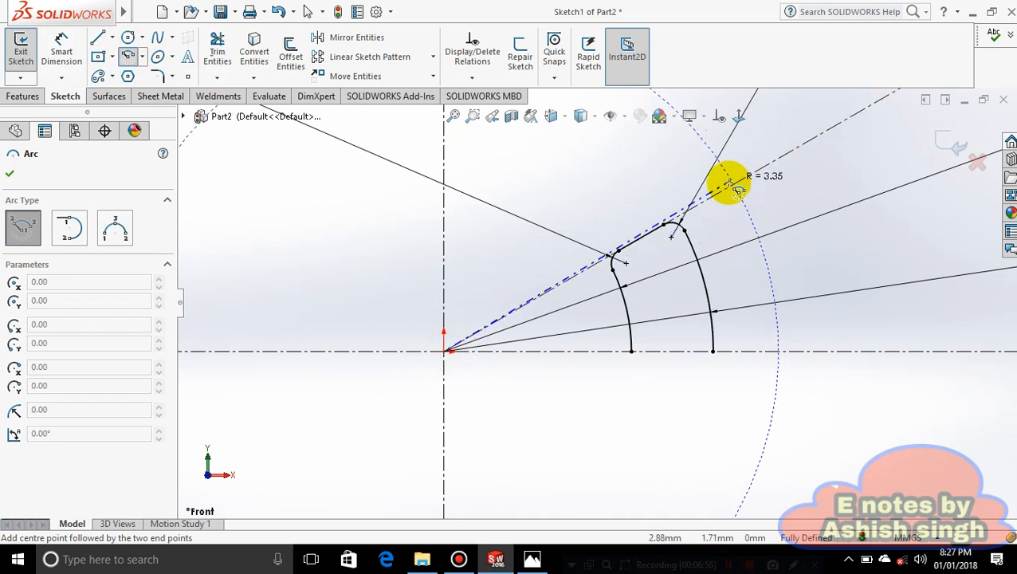
click(686, 186)
click(738, 350)
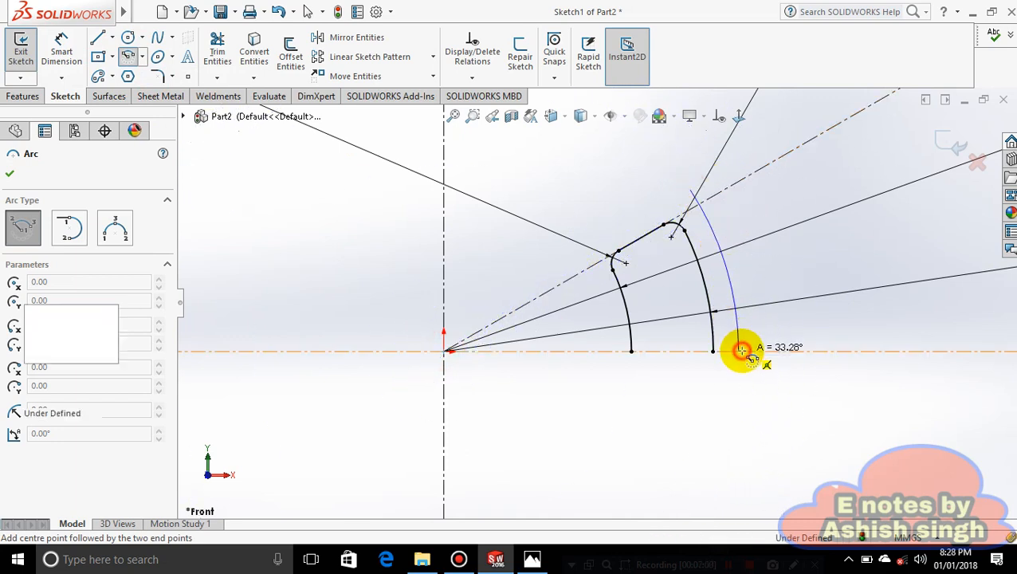
- Sketch a second origin-centred arc inside the window's inner arc, about 1.57 mm in radius, ending on the horizontal centerline
click(444, 351)
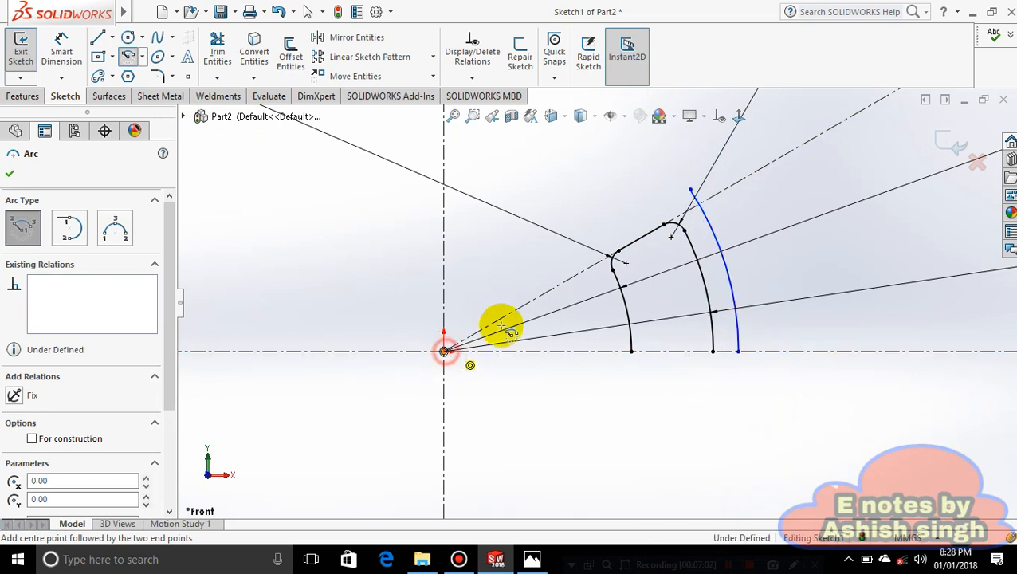
click(567, 257)
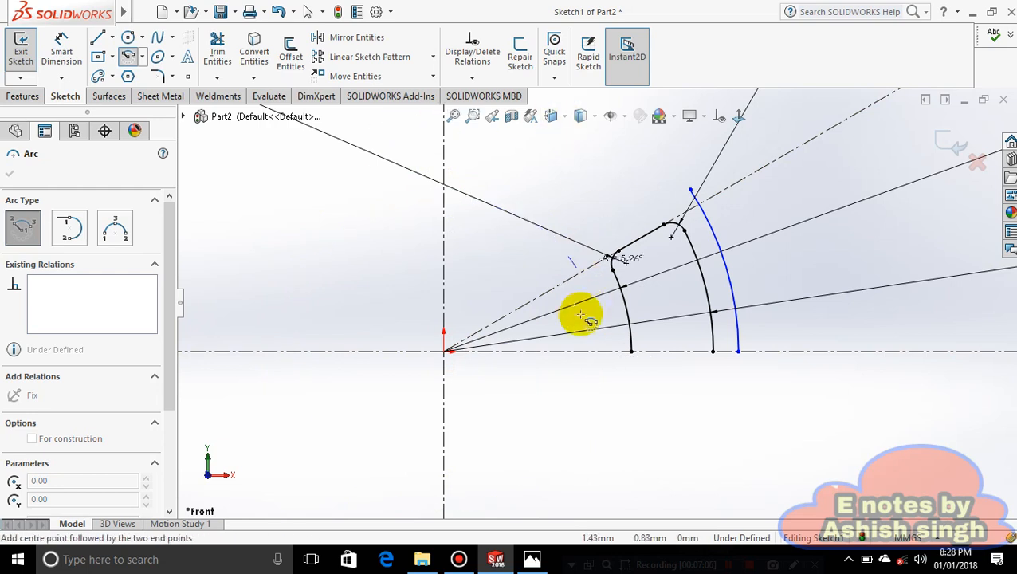
click(567, 353)
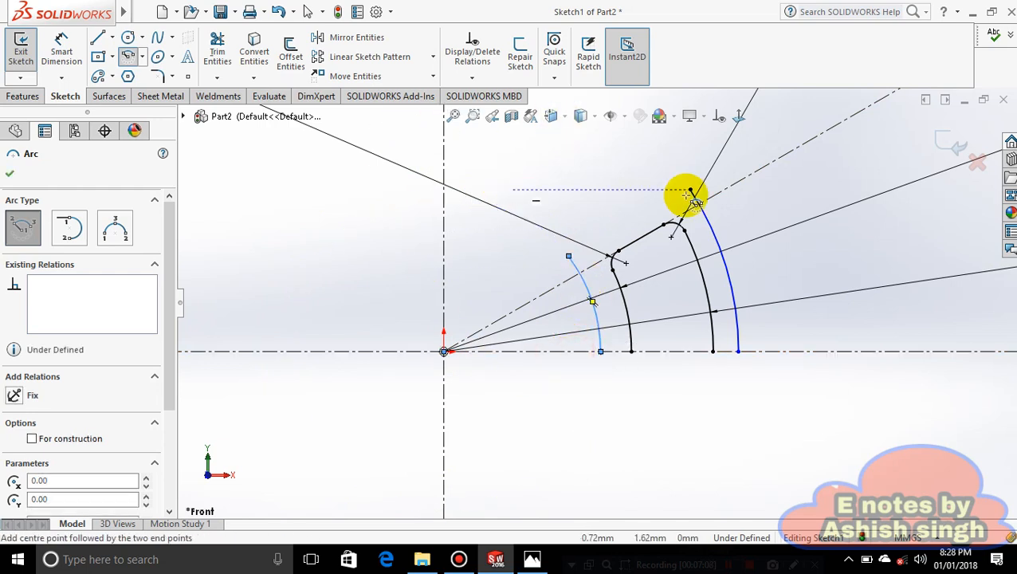
- Sketch a sloped line about 1.21 mm long above the window's slanted edge, between the upper ends of the two outline arcs
click(110, 37)
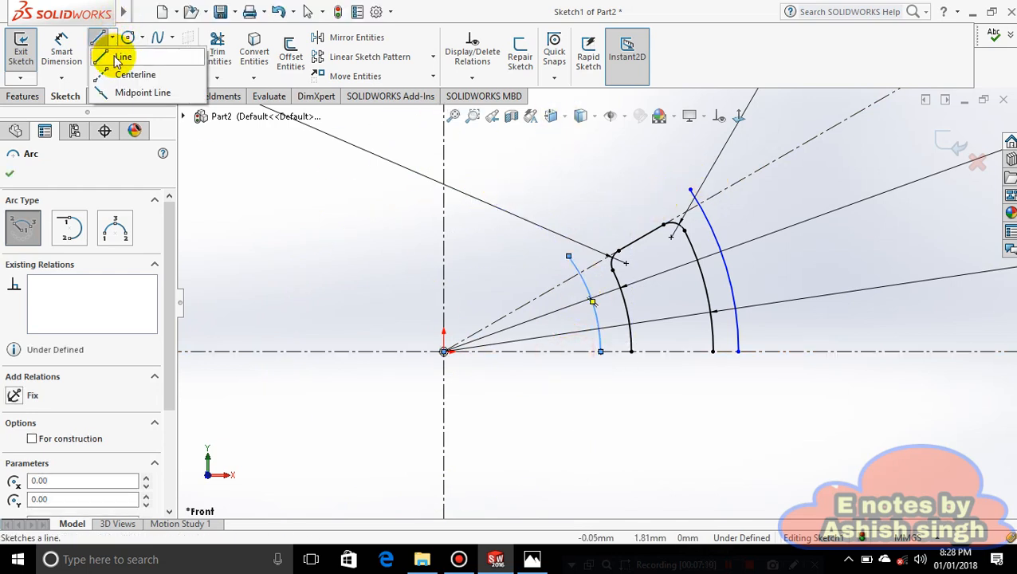
click(116, 51)
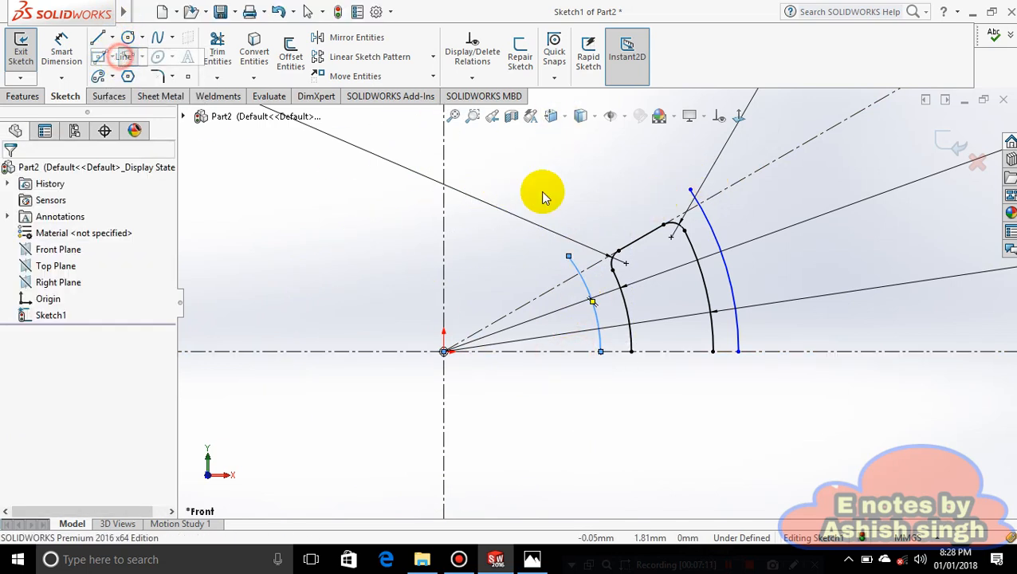
click(567, 251)
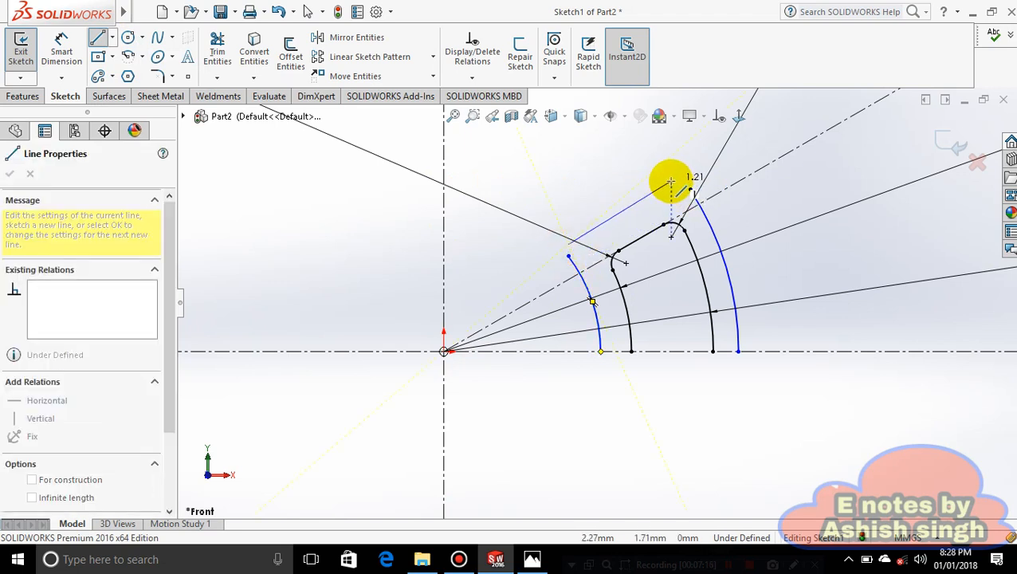
click(673, 182)
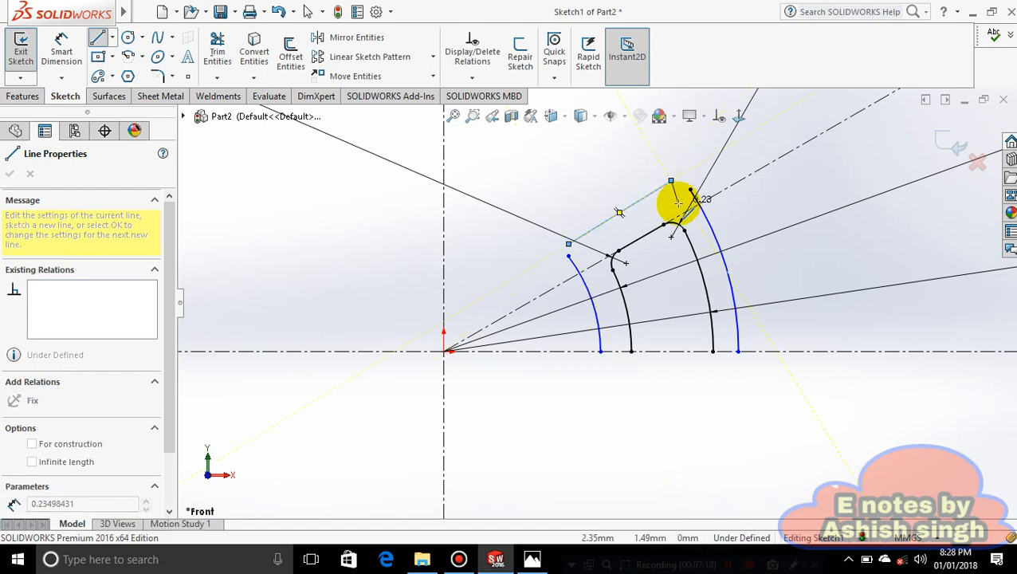
key(Escape)
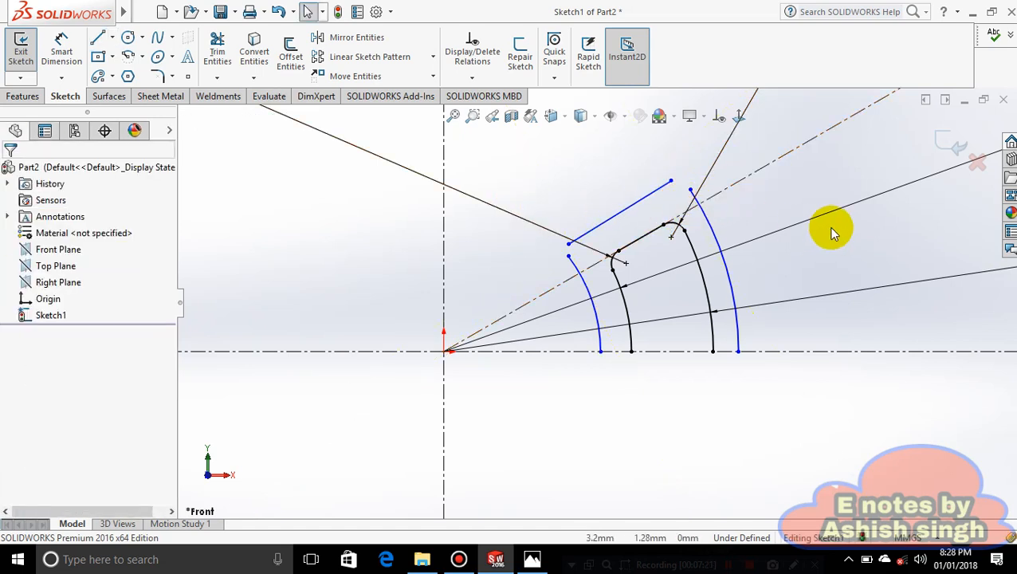
- Make the new sloped outline line parallel to the 30° construction centerline
click(614, 223)
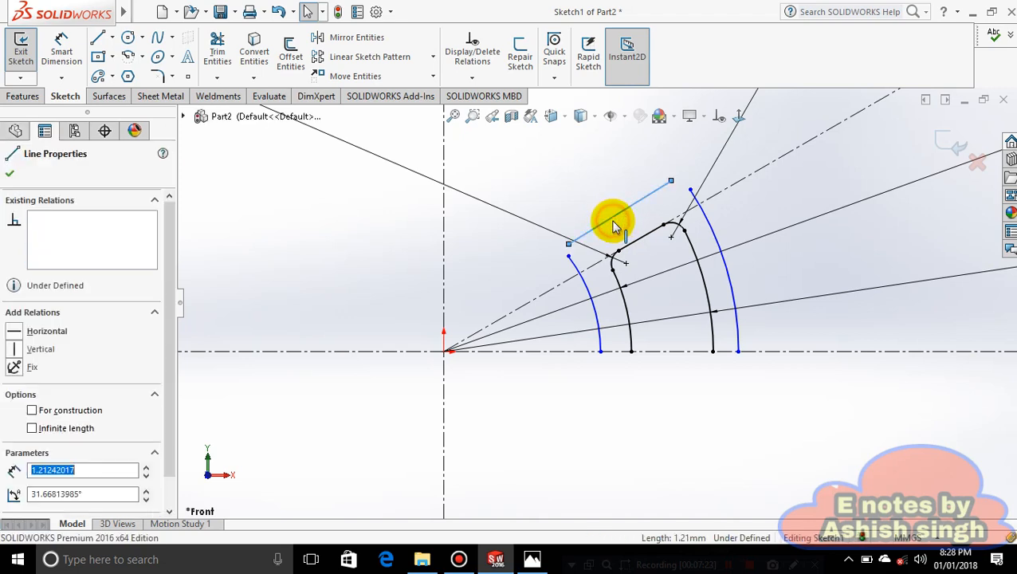
ctrl+click(754, 177)
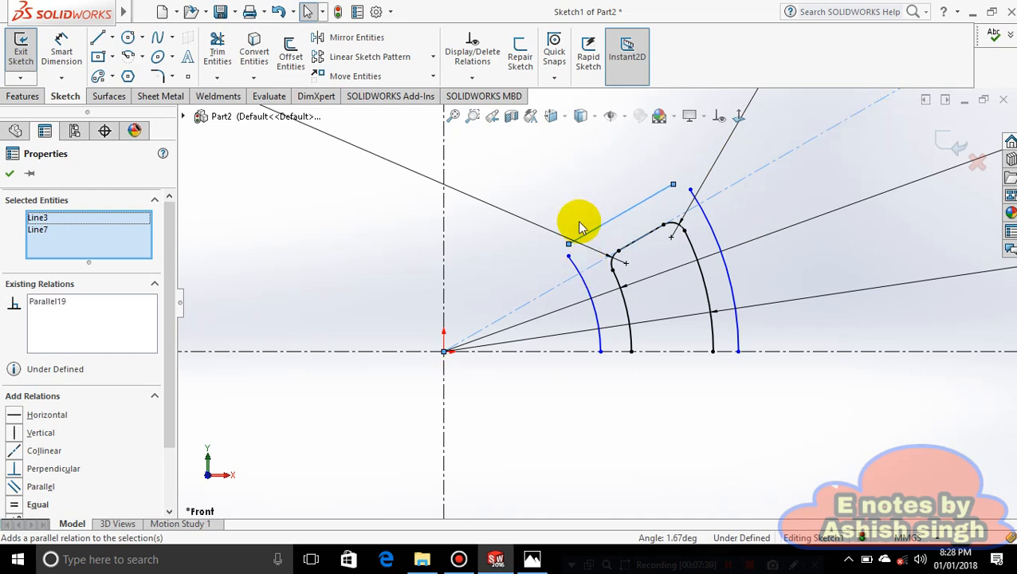
scroll(579, 222, down, 5)
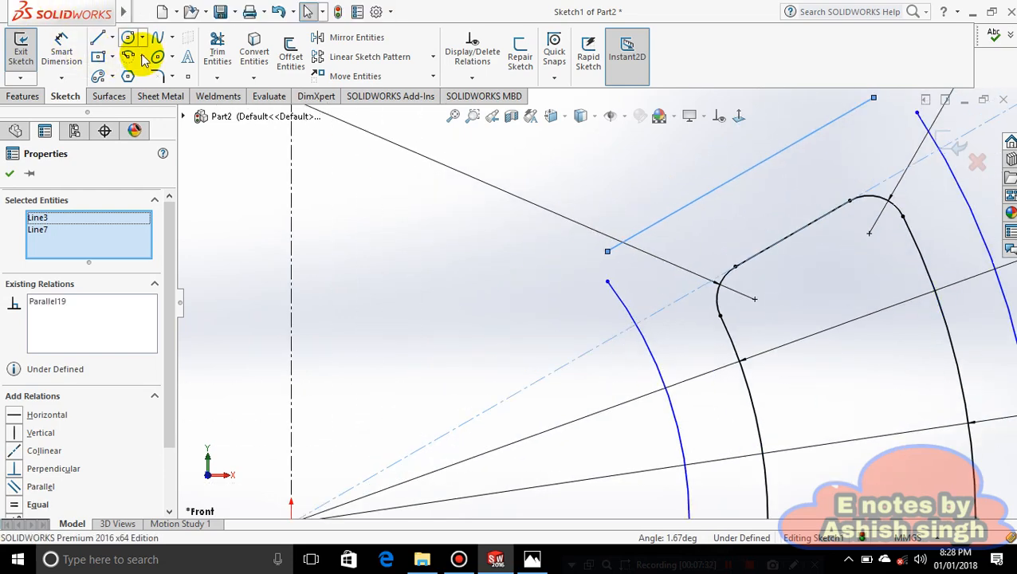
scroll(649, 359, up, 4)
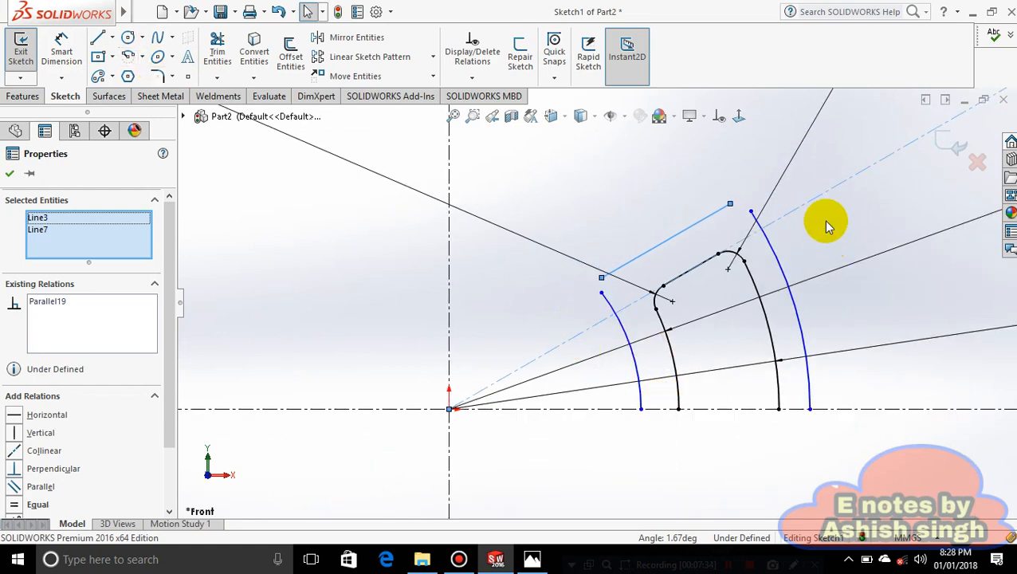
- Check the pratice1.JPG reference drawing and dimension the outline's inner arc with a radius of 1.58 mm
click(531, 559)
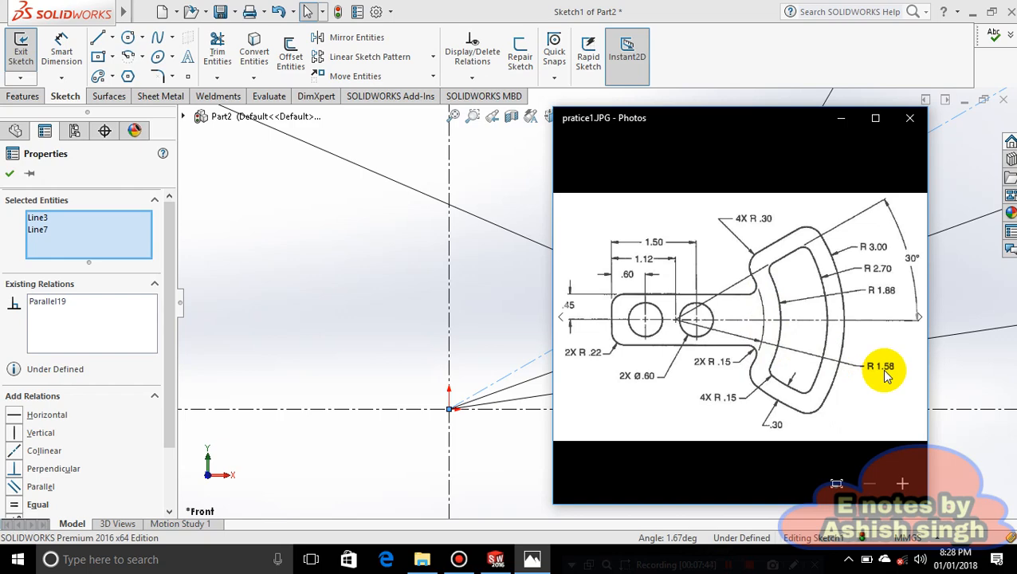
click(531, 559)
click(62, 54)
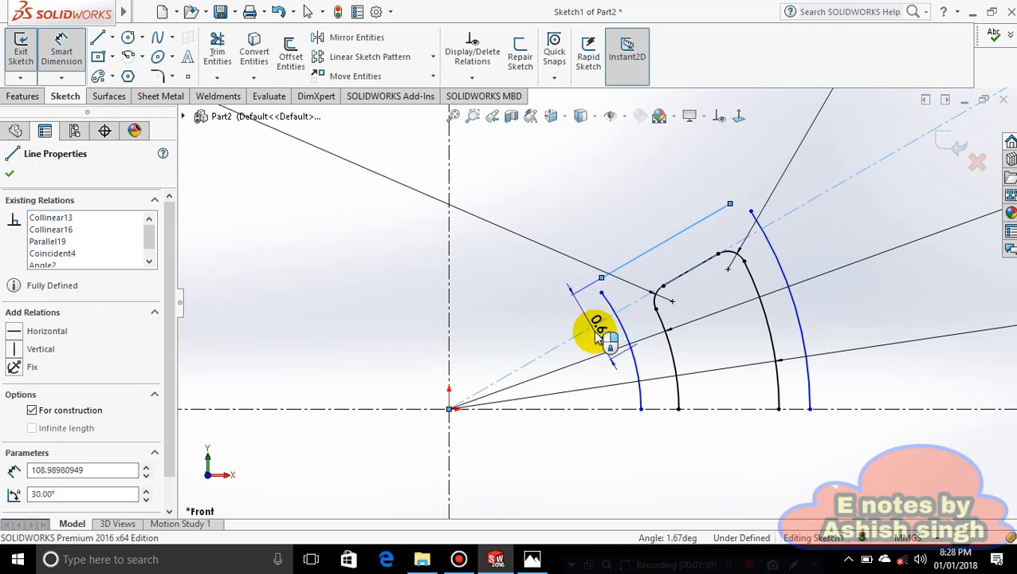
key(Escape)
click(627, 343)
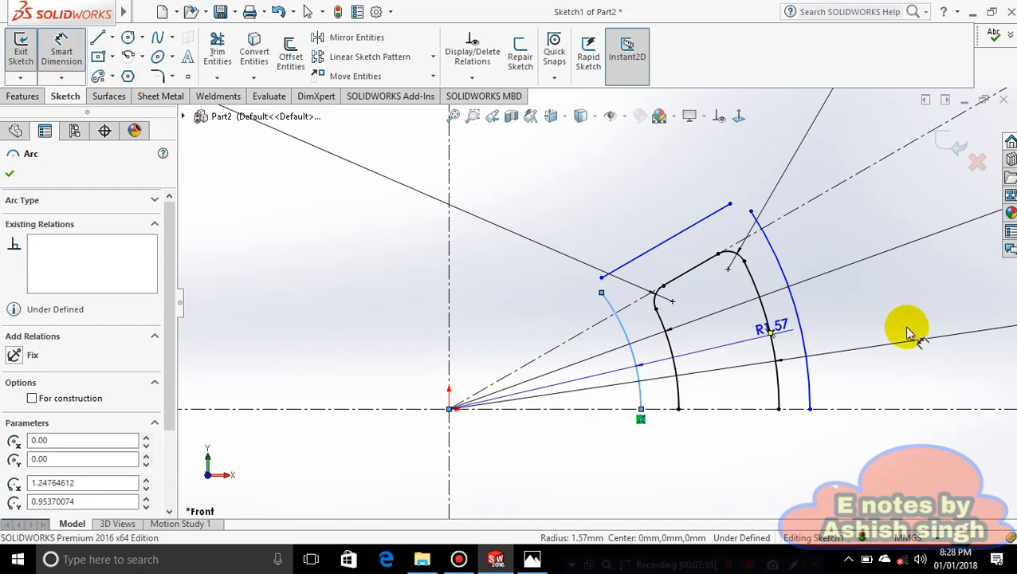
click(946, 300)
text(1.)
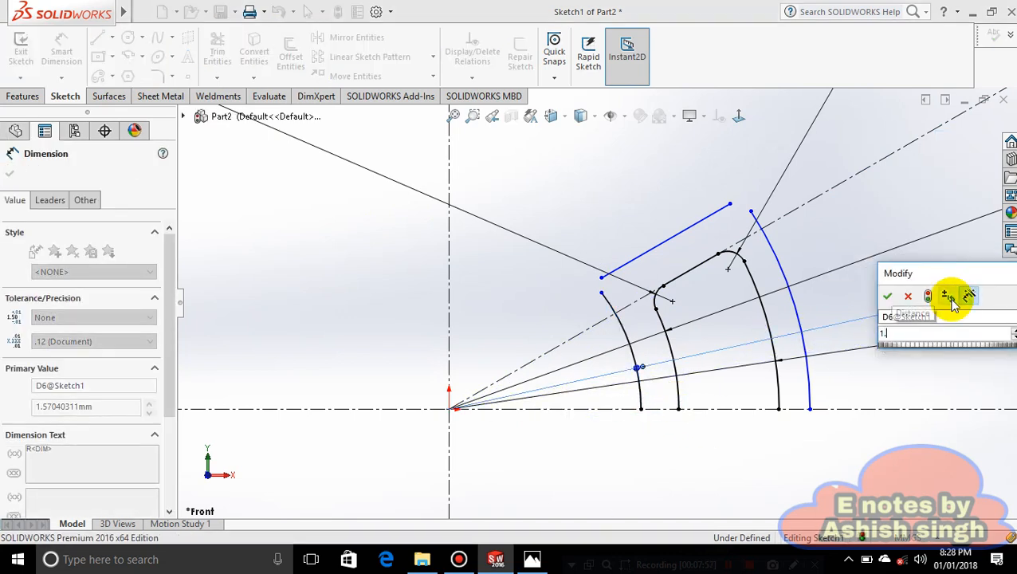
text(58)
key(Return)
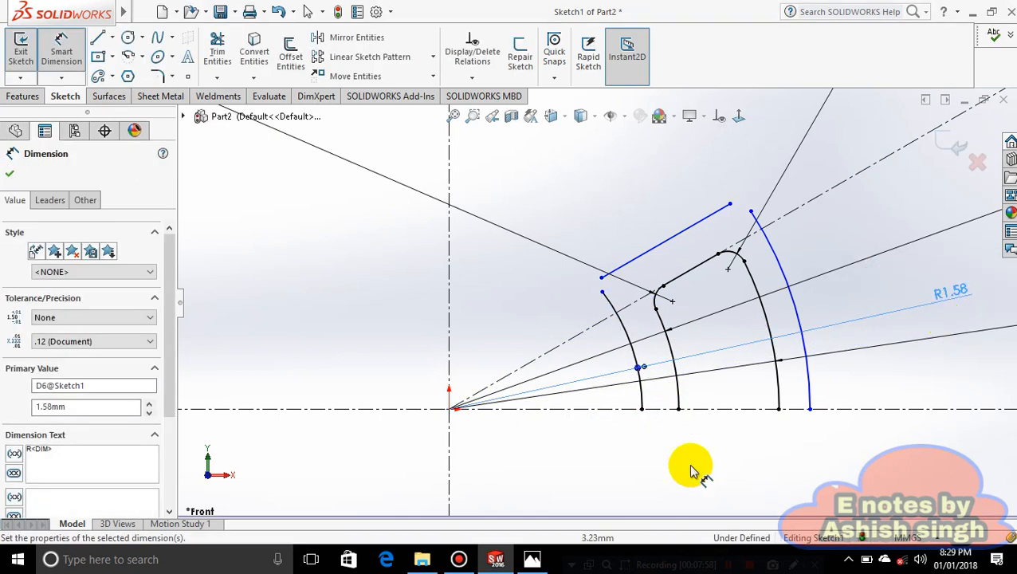
- Recheck the reference drawing and dimension the outline's outer arc with a radius of 3 mm
click(532, 560)
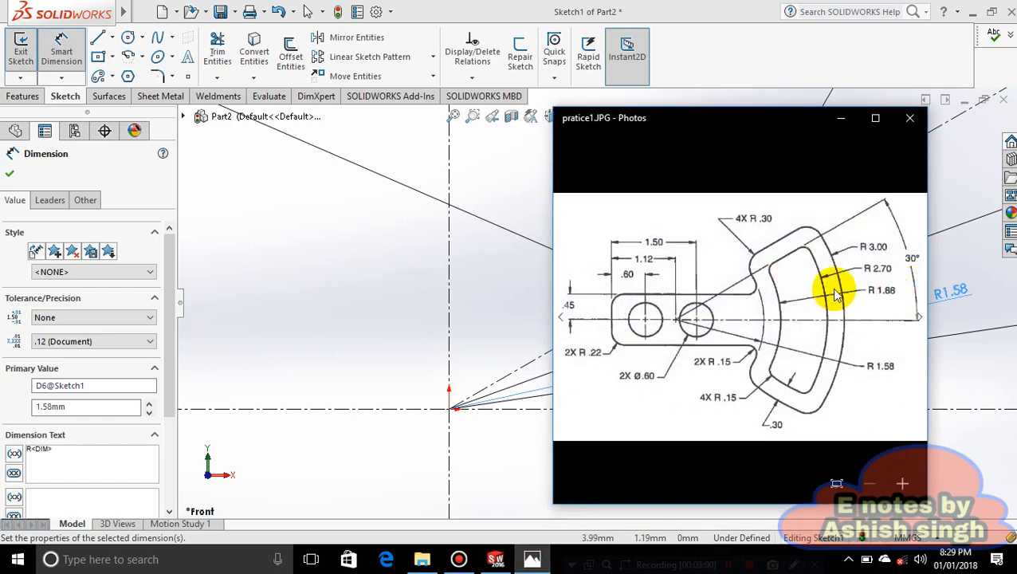
click(532, 559)
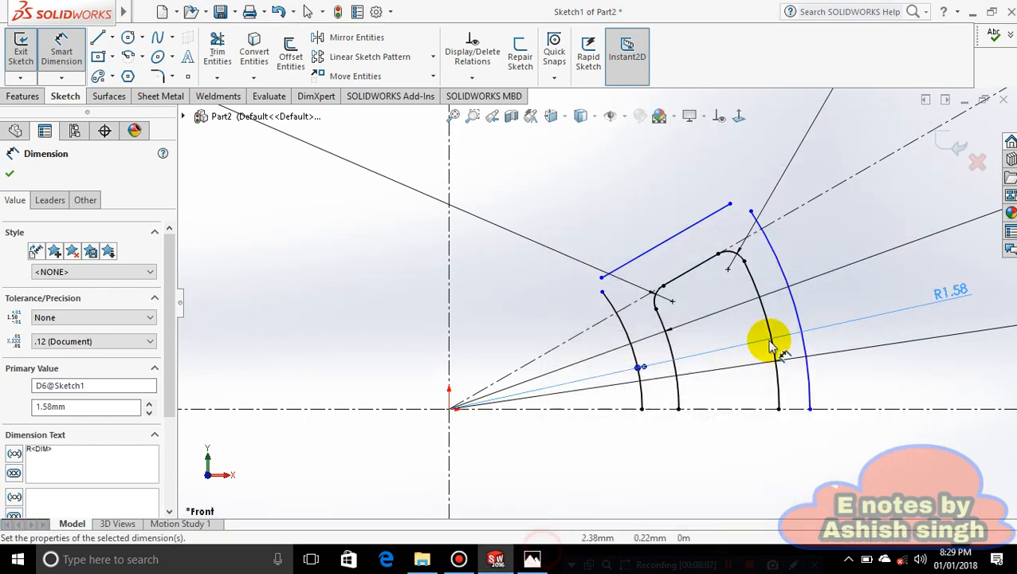
click(784, 253)
click(851, 227)
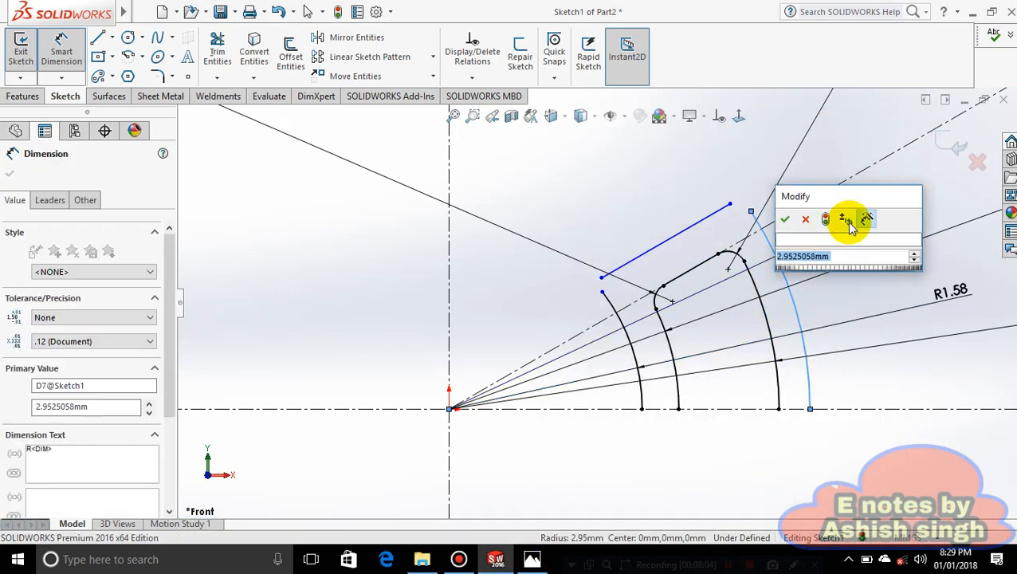
text(3)
key(Return)
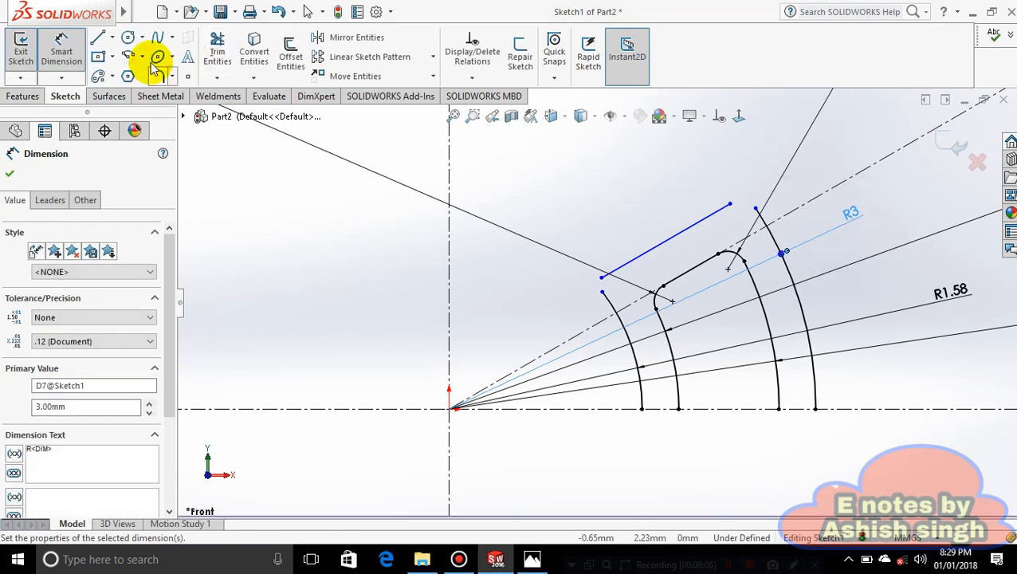
- Join the sloped line's lower end to the R1.58 arc with a 3 point arc about 0.08 mm in radius
click(142, 58)
click(163, 110)
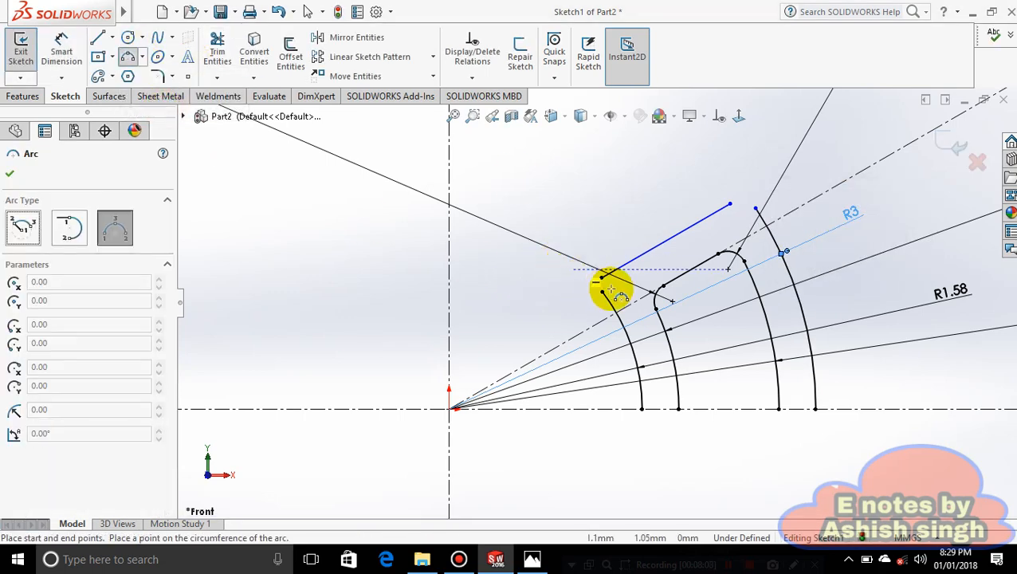
scroll(603, 284, down, 3)
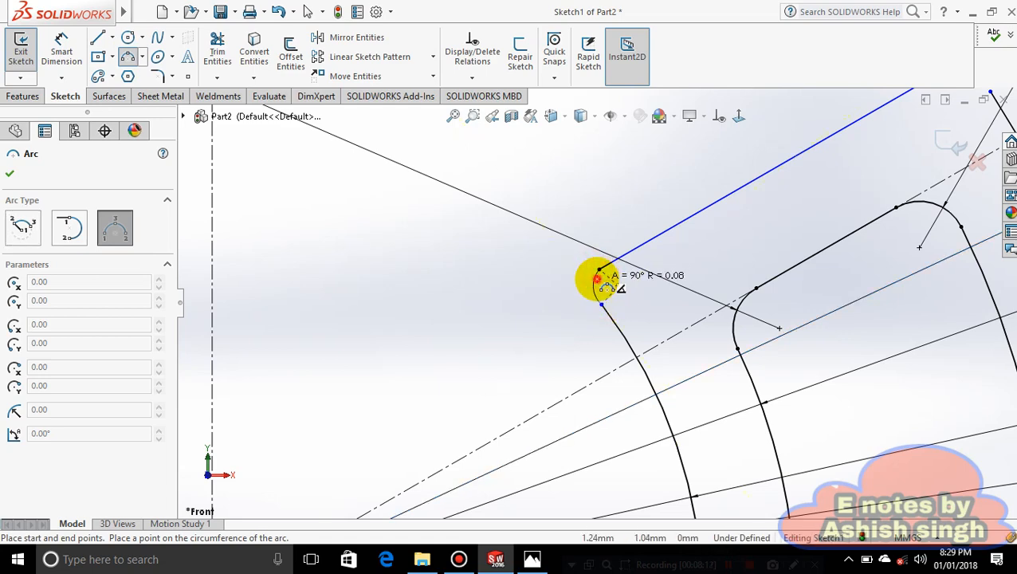
click(597, 279)
- Join the R3 arc to the sloped line's upper end with a 3 point arc about 0.29 mm in radius
scroll(795, 111, up, 3)
scroll(795, 111, down, 3)
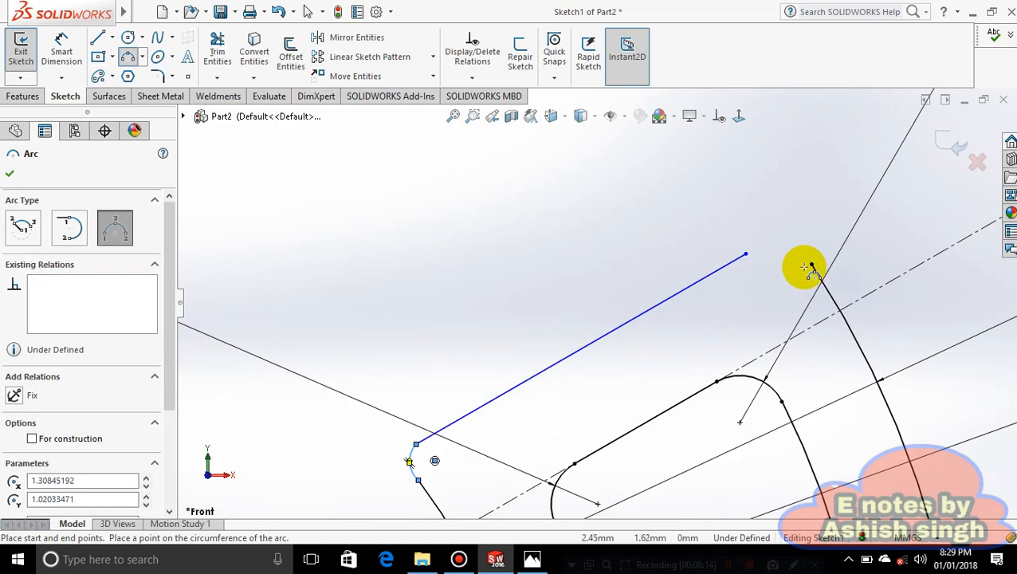
click(811, 263)
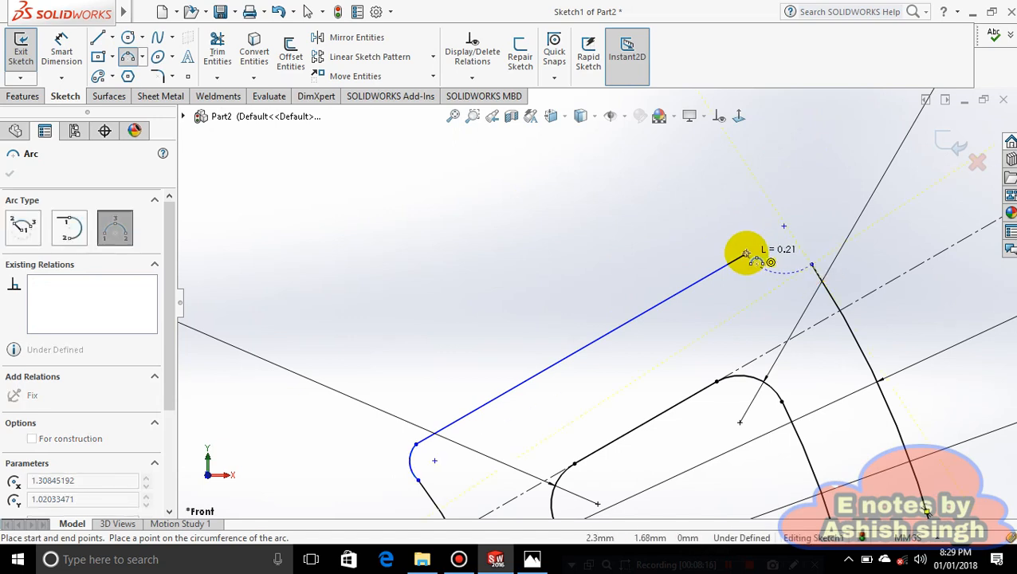
click(768, 253)
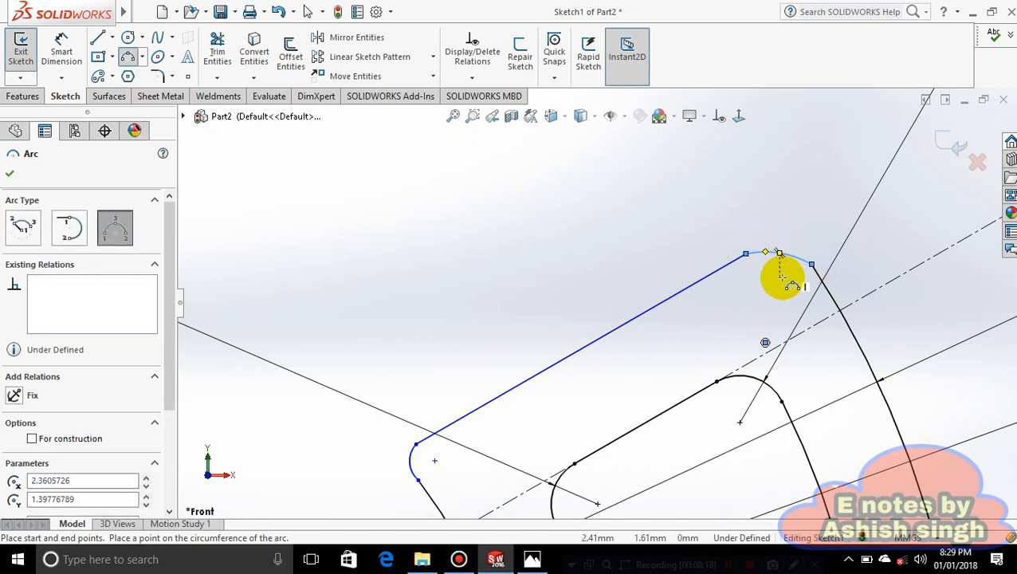
key(Escape)
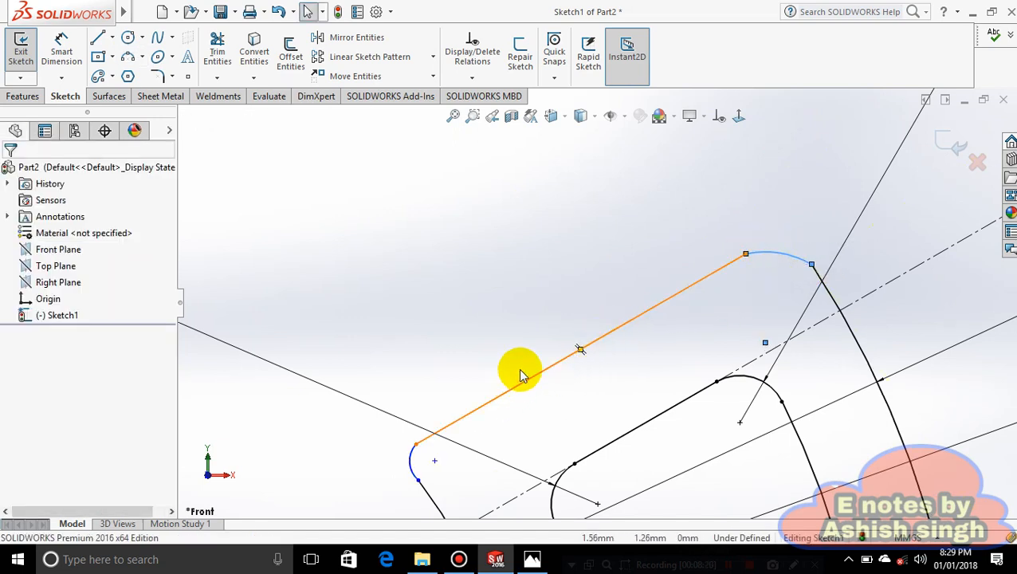
- Check the pratice1.JPG reference drawing and dimension the outline's upper corner arc with a radius of 0.3 mm
click(531, 561)
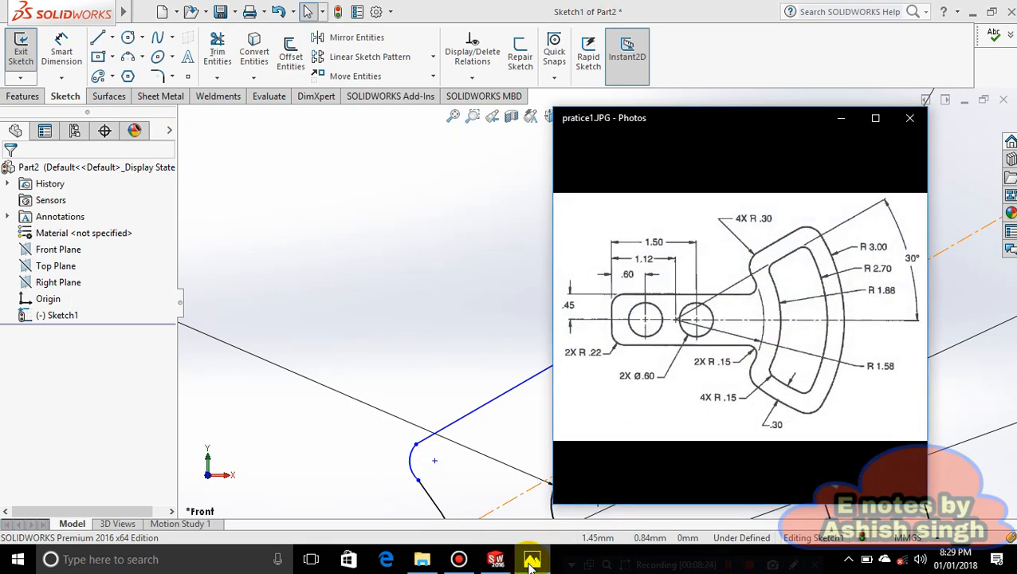
click(531, 561)
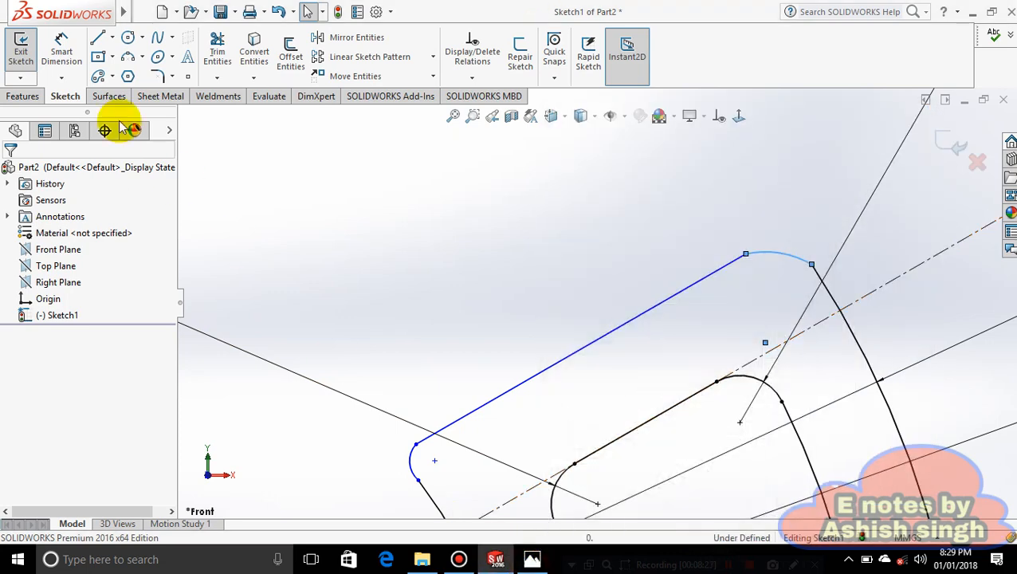
click(542, 565)
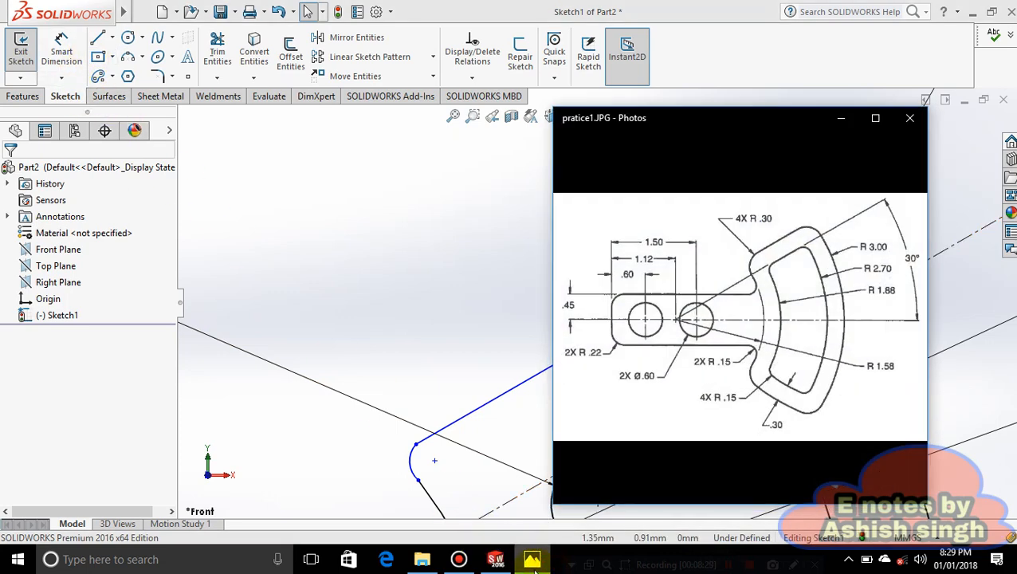
click(536, 564)
click(69, 60)
click(778, 252)
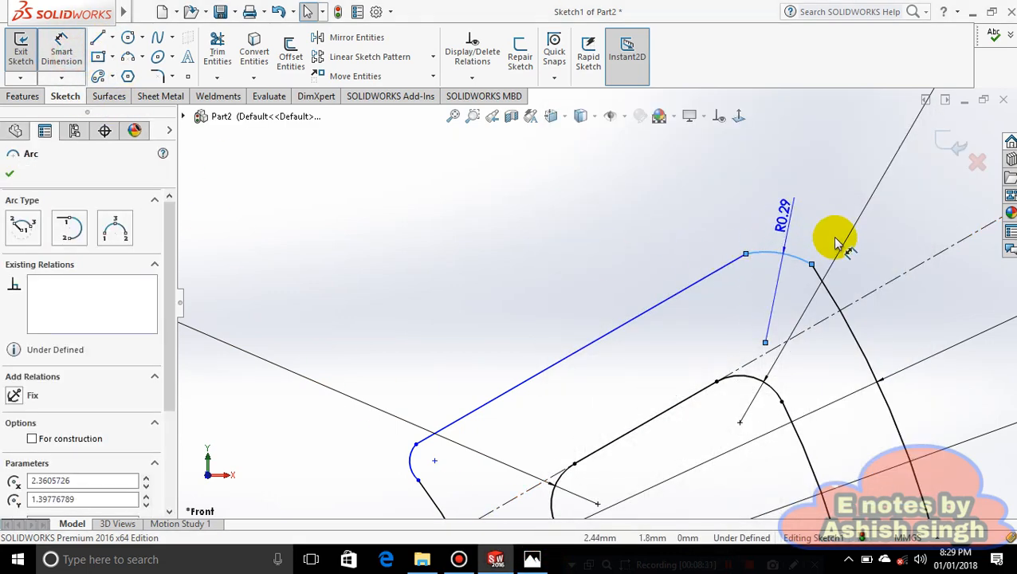
click(789, 192)
text(0.3)
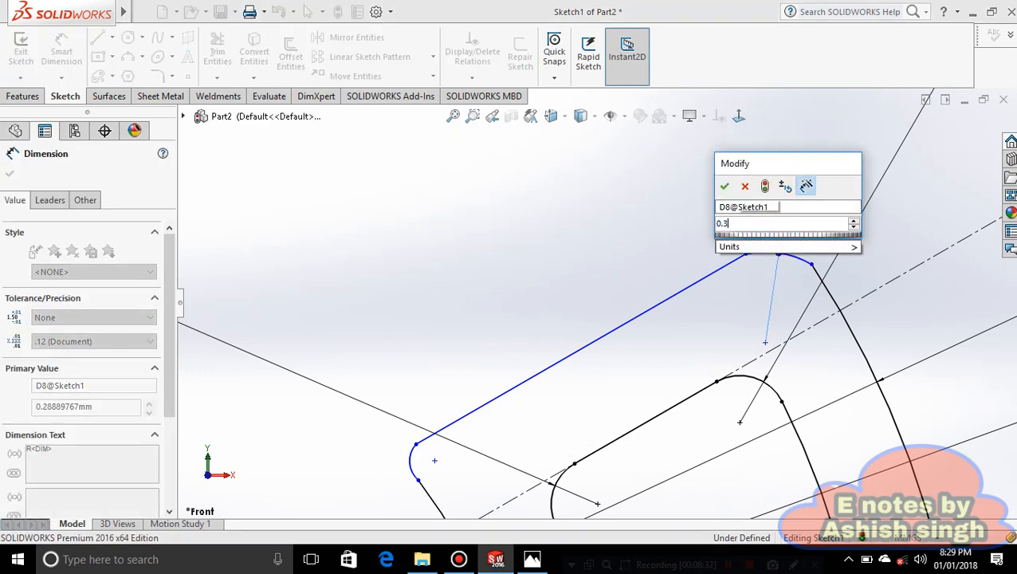
key(Return)
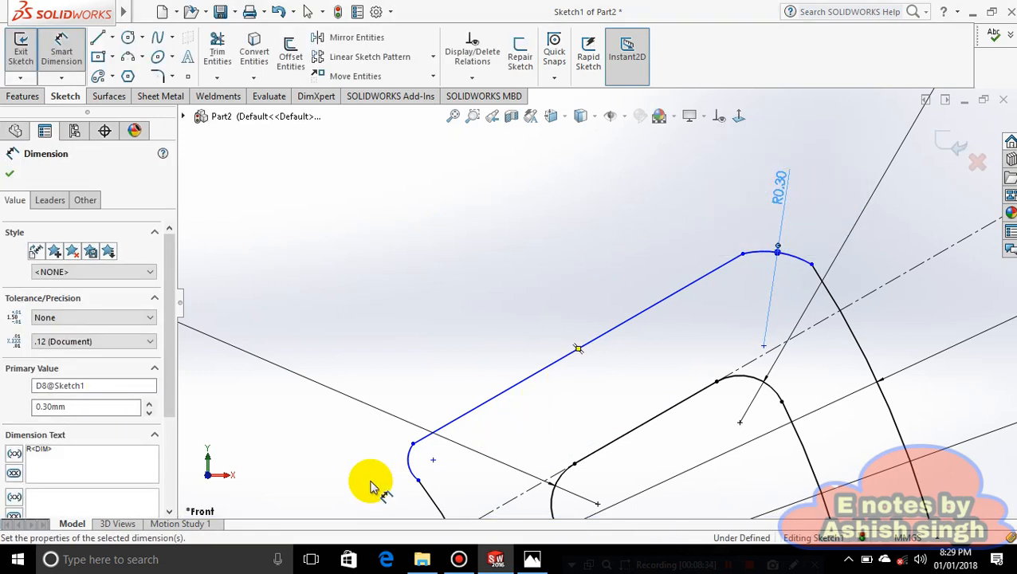
- Dimension the corner arc at the sloped line's lower end with a radius of 0.3 mm
click(410, 462)
click(335, 458)
text(0.3)
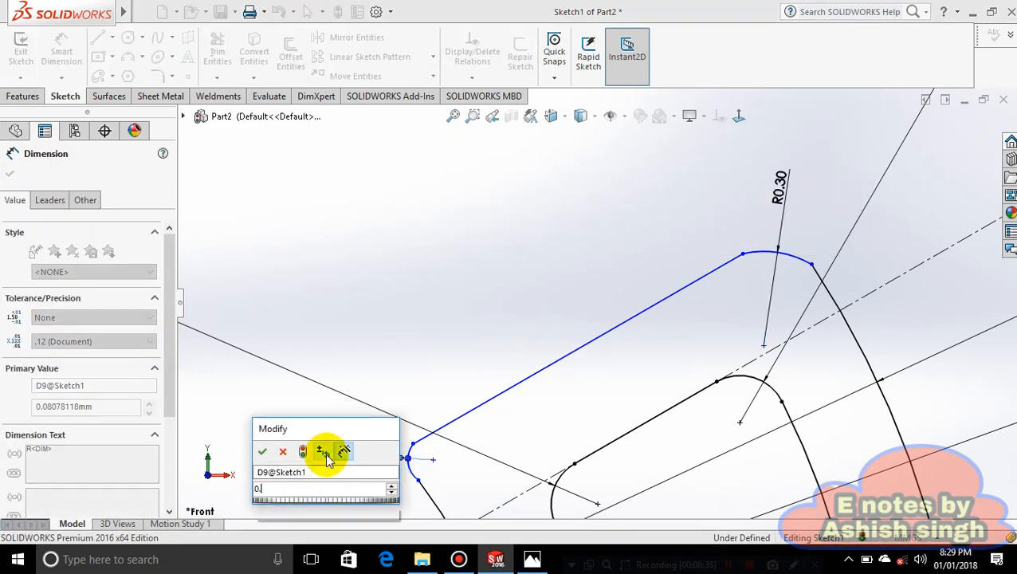
key(Return)
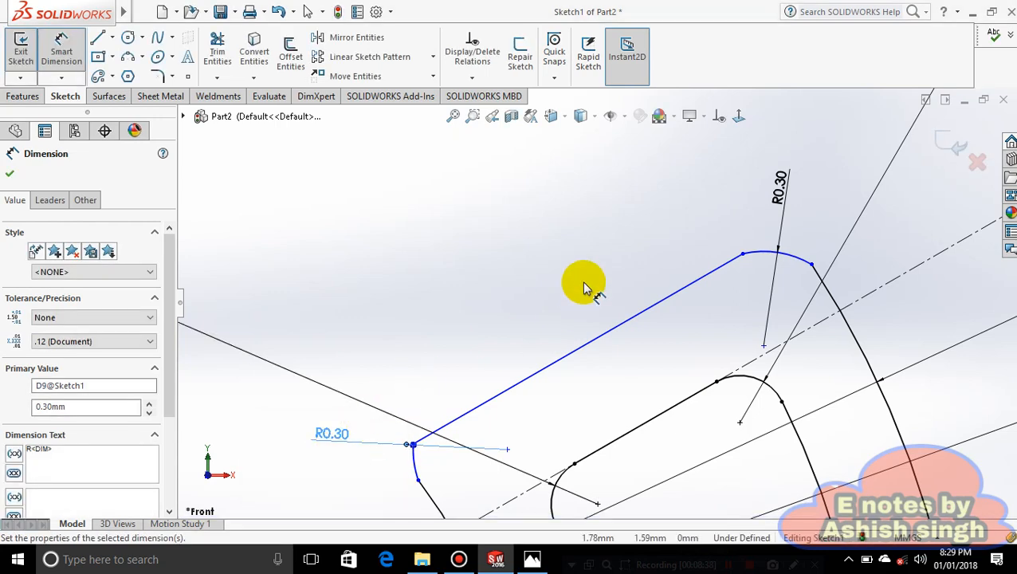
key(Escape)
- Make the lower R0.30 corner arc tangent to the outline's R1.58 inner arc
scroll(267, 514, down, 3)
scroll(334, 490, up, 5)
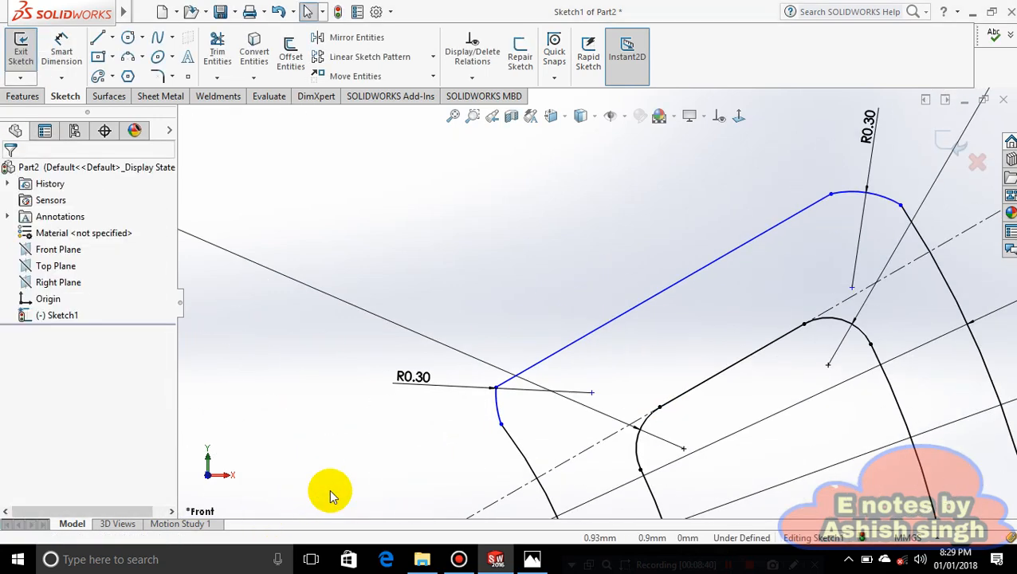
scroll(516, 407, down, 4)
scroll(621, 249, down, 2)
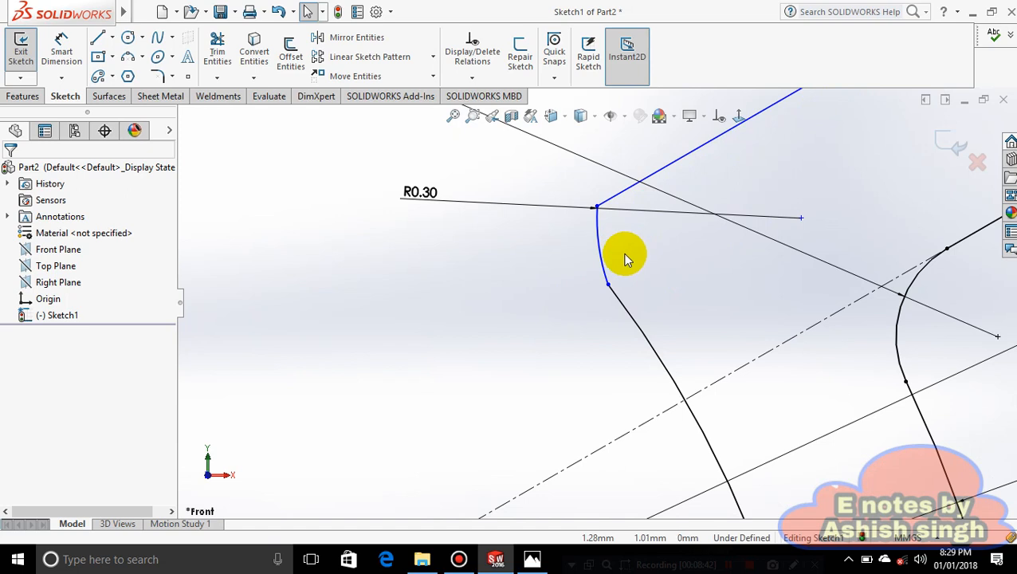
click(605, 269)
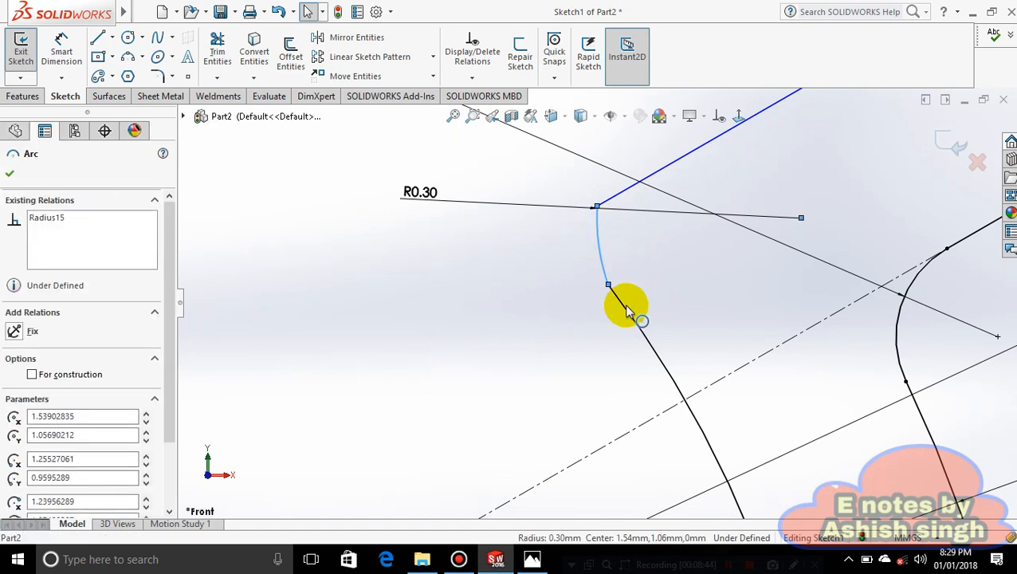
ctrl+click(626, 309)
click(677, 244)
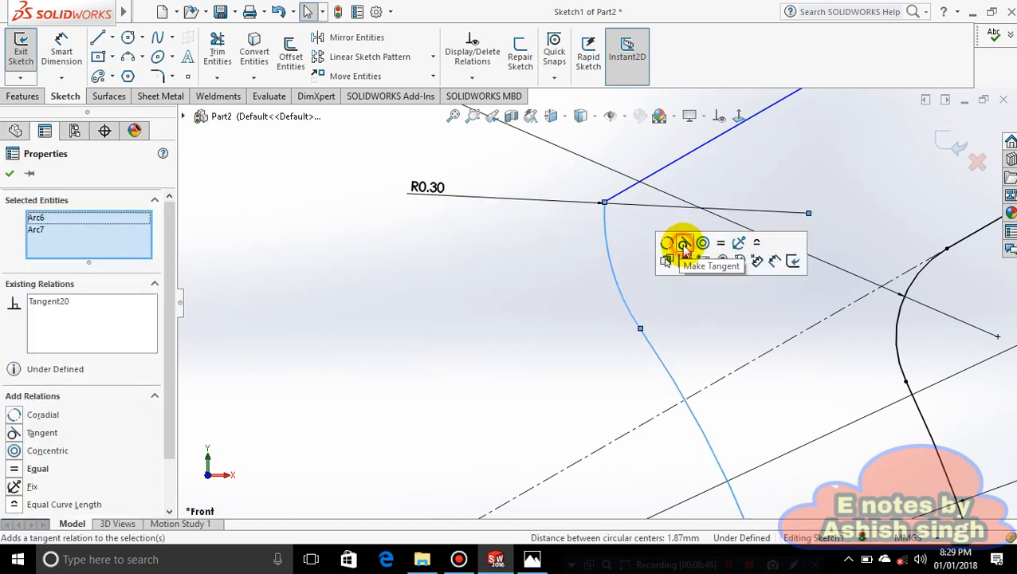
click(634, 238)
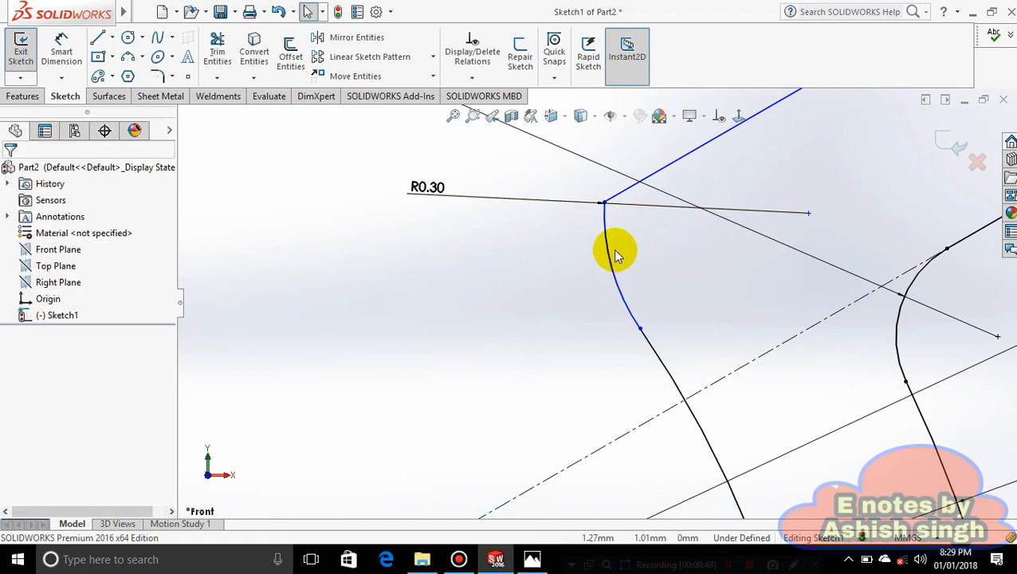
- Make the lower R0.30 corner arc tangent to the outer sloped line
click(607, 256)
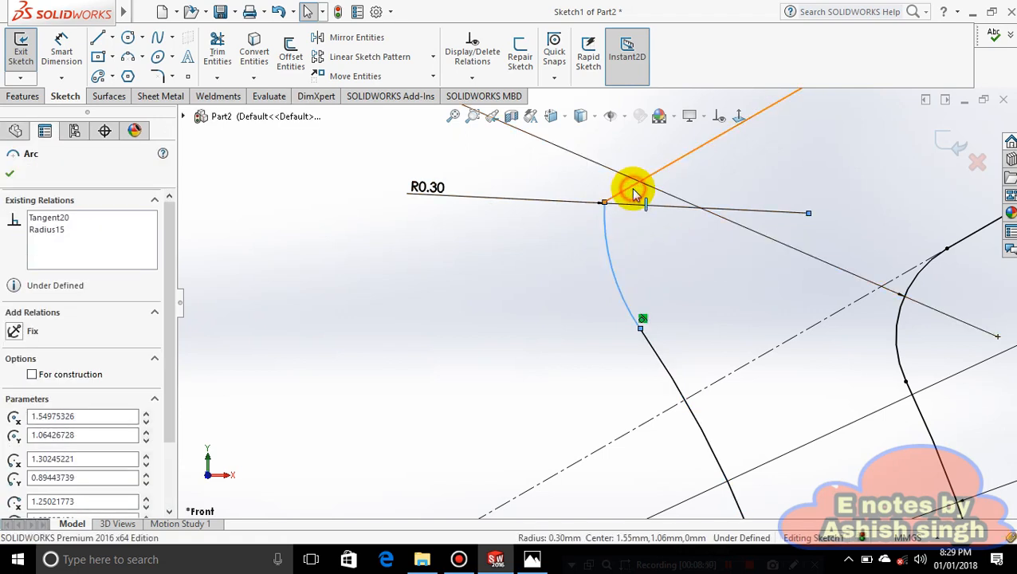
ctrl+click(633, 191)
click(675, 126)
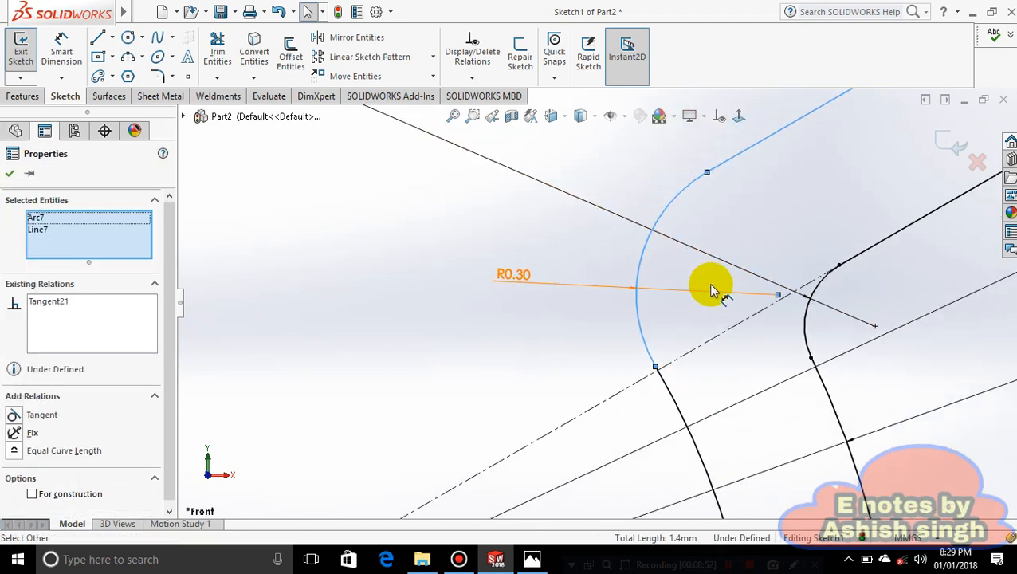
- Make the upper R0.30 corner arc tangent to the outer sloped line
scroll(711, 289, up, 6)
scroll(779, 227, down, 5)
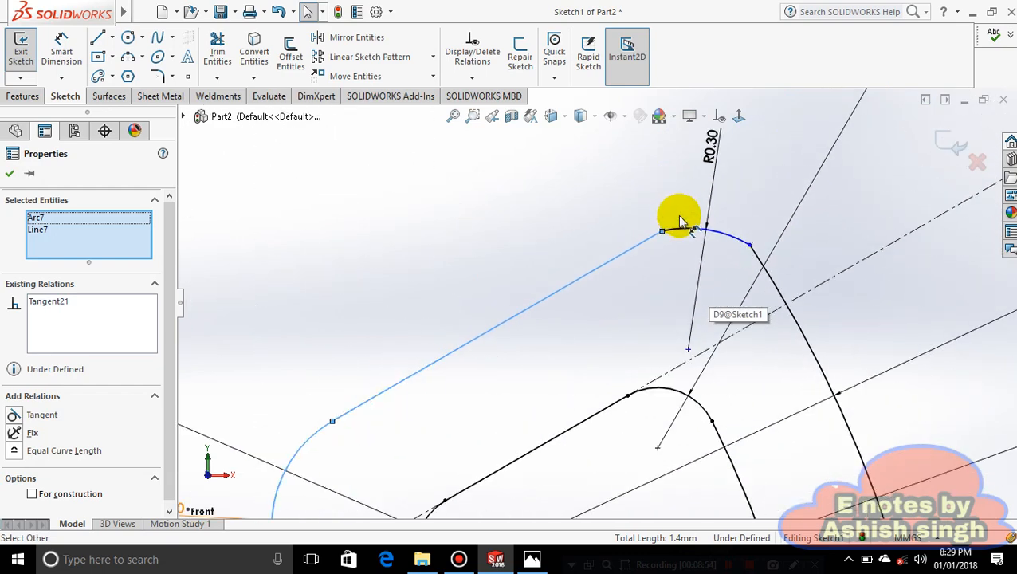
scroll(681, 223, down, 3)
click(633, 295)
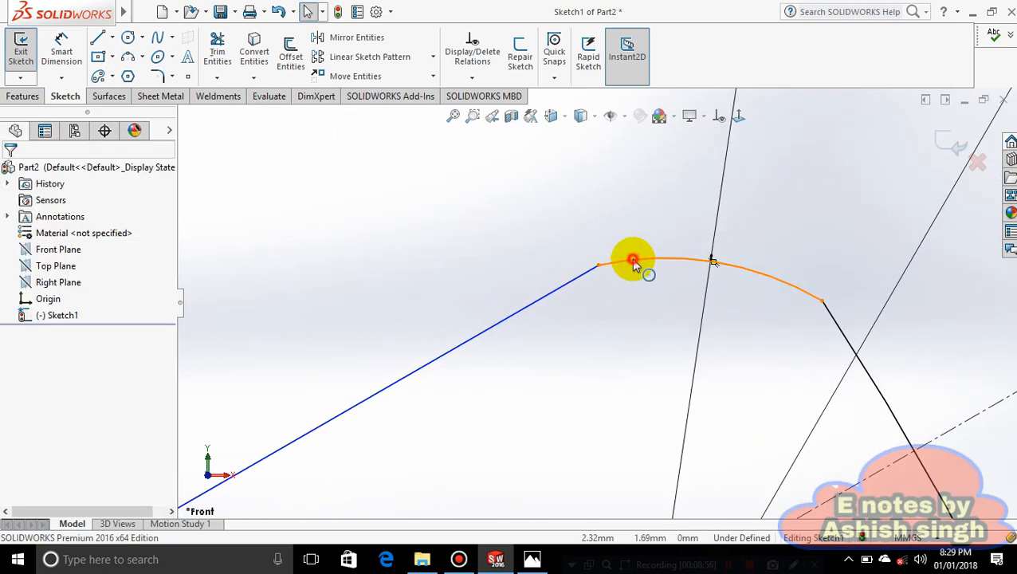
click(634, 263)
ctrl+click(579, 273)
click(621, 213)
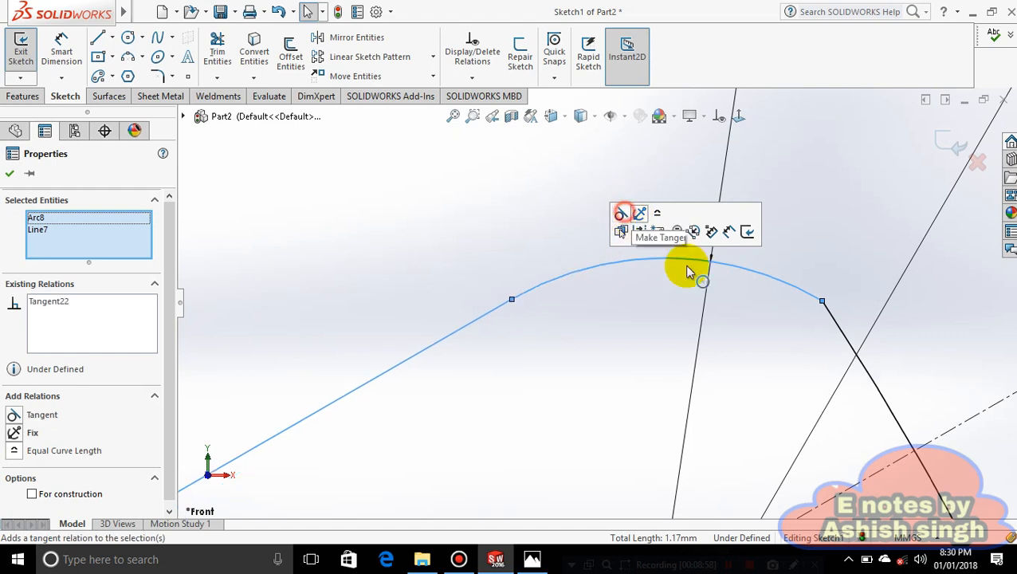
click(746, 346)
- Make the upper R0.30 corner arc tangent to the outline's R3 outer arc
click(780, 284)
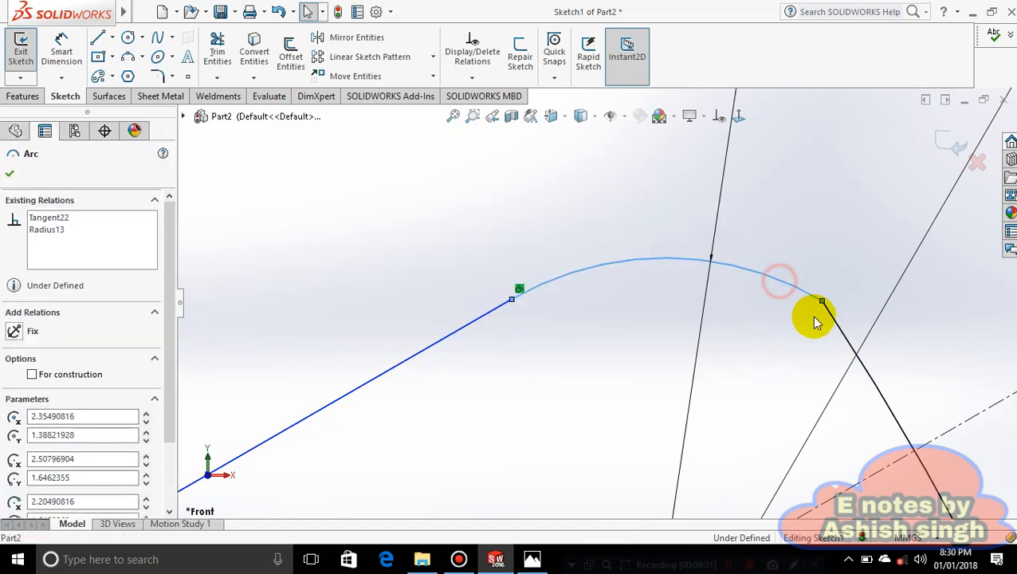
ctrl+click(830, 318)
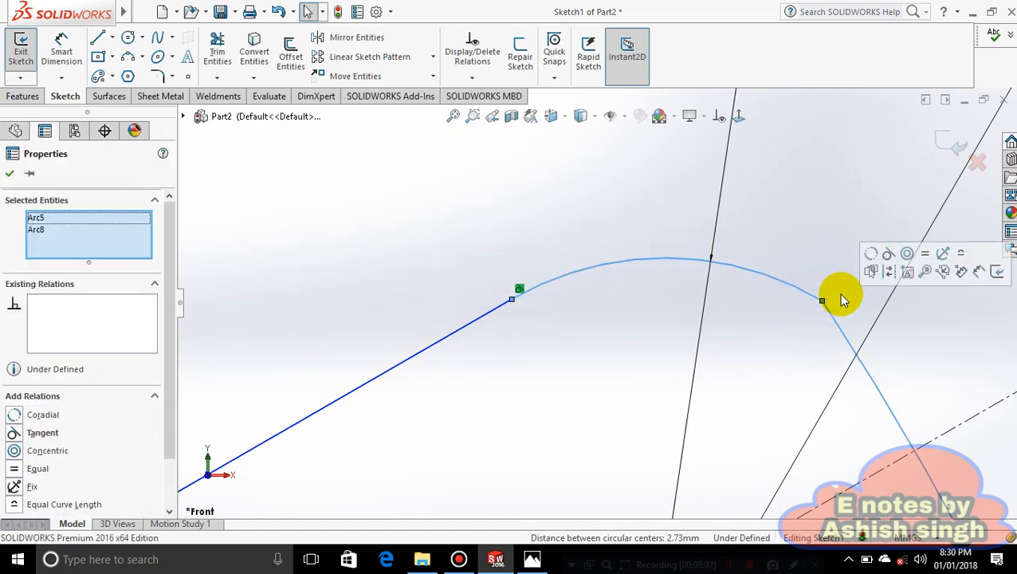
click(887, 255)
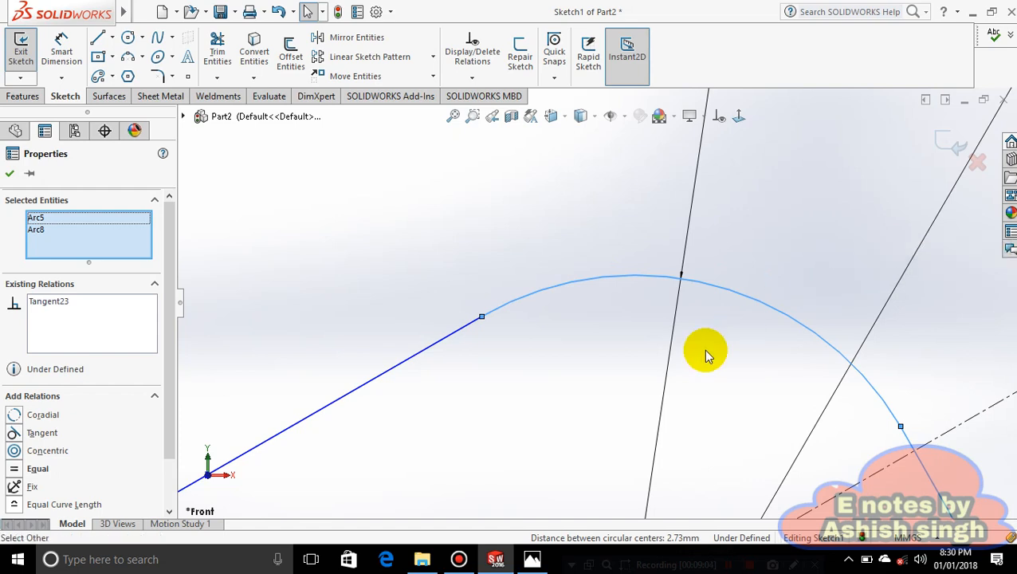
scroll(620, 364, up, 1)
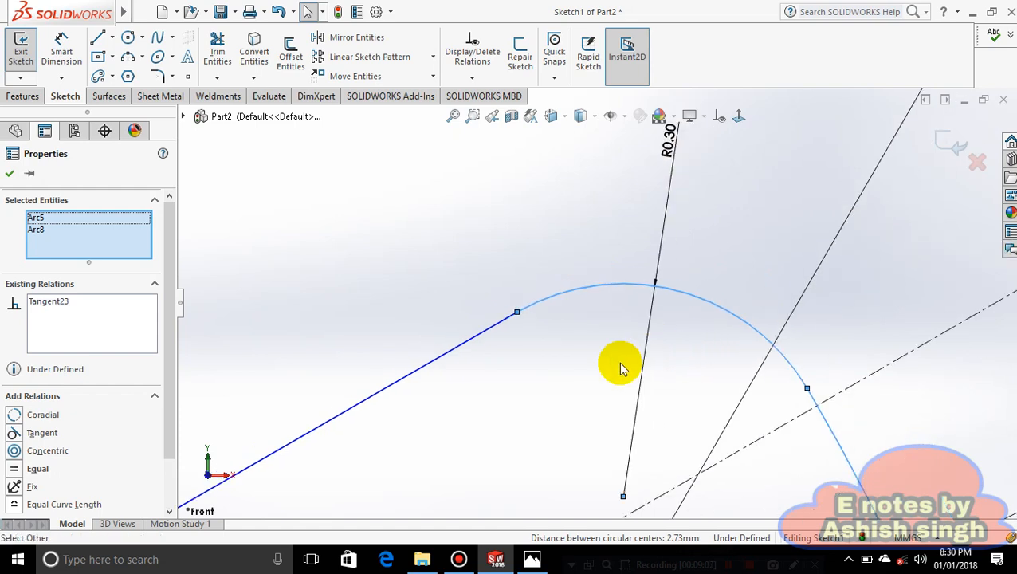
scroll(592, 384, up, 1)
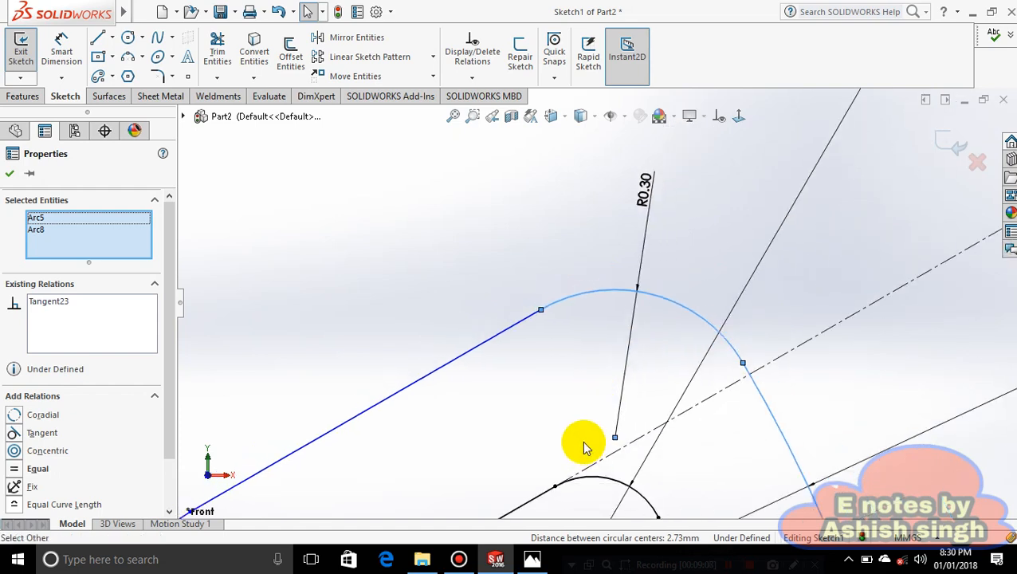
scroll(577, 442, up, 2)
scroll(558, 446, up, 3)
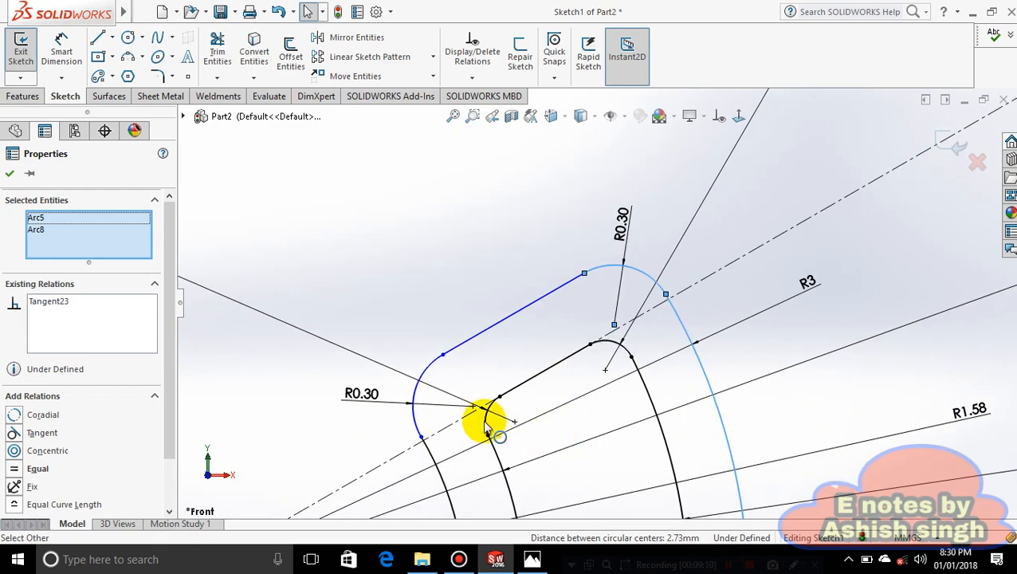
scroll(594, 302, up, 3)
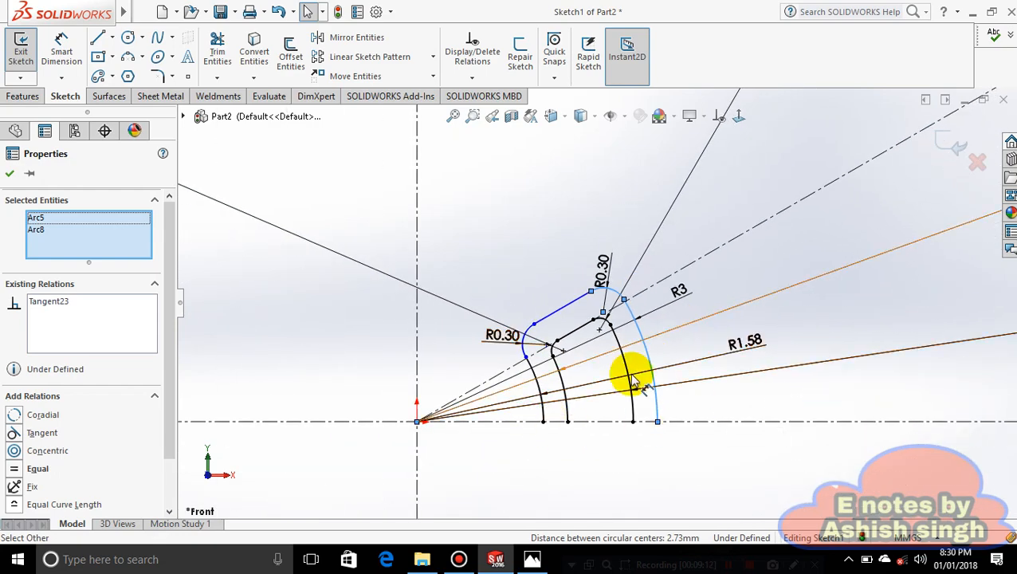
click(482, 222)
- Sketch a three-point arc of about 0.14 mm radius starting at the lower end of the lower R0.30 corner arc
scroll(573, 313, down, 3)
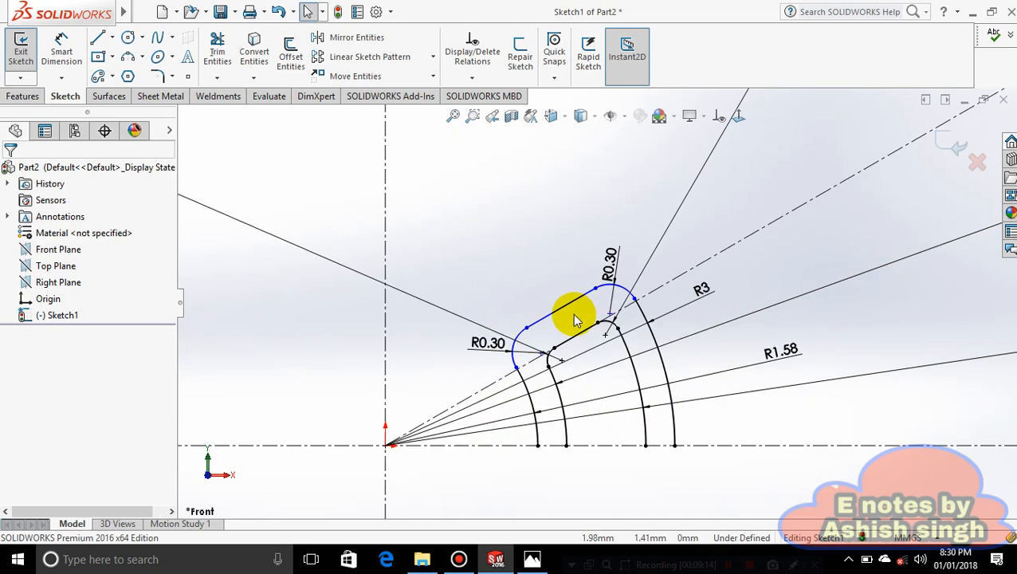
click(532, 559)
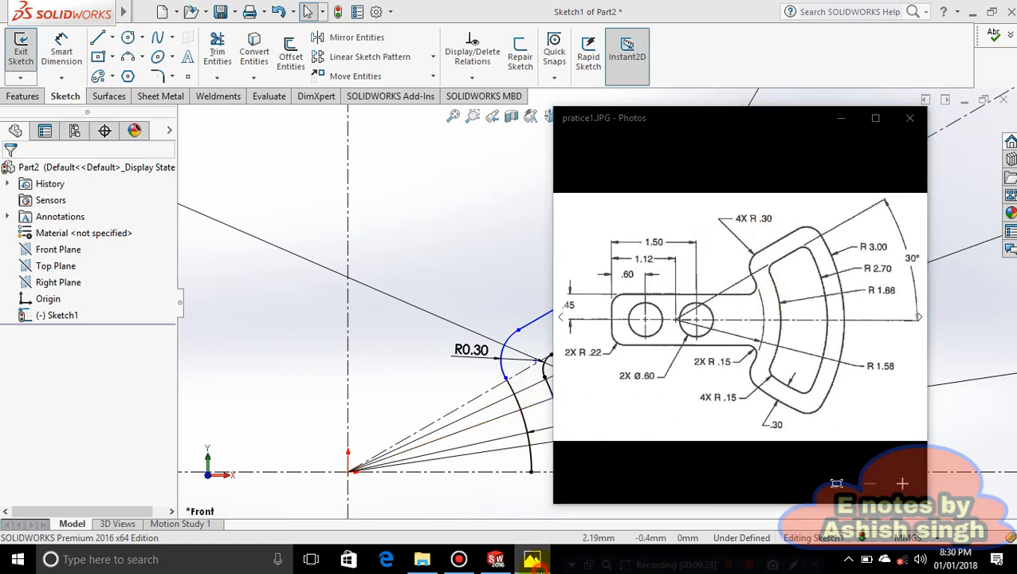
click(534, 559)
scroll(462, 370, down, 5)
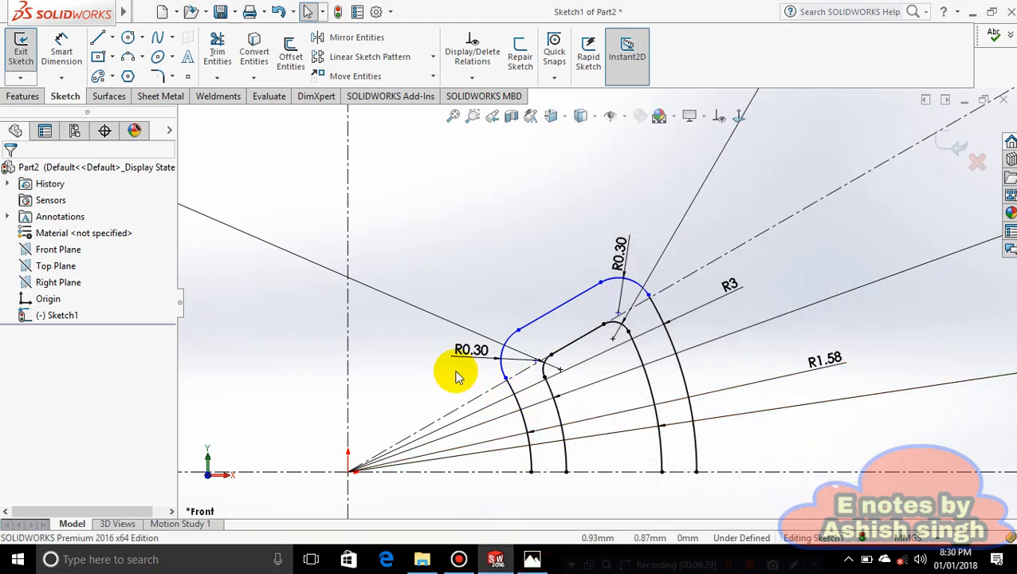
click(141, 58)
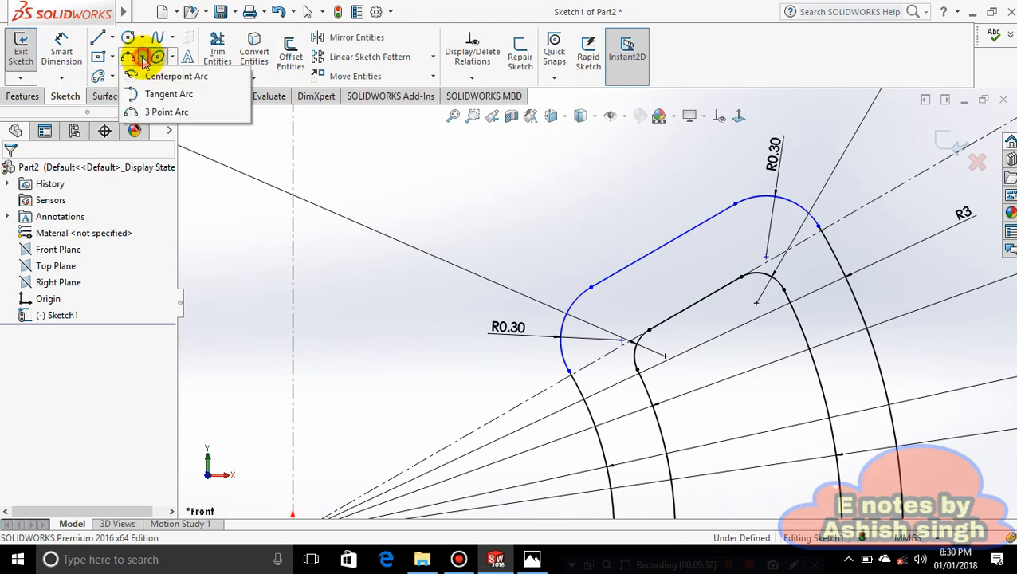
click(160, 113)
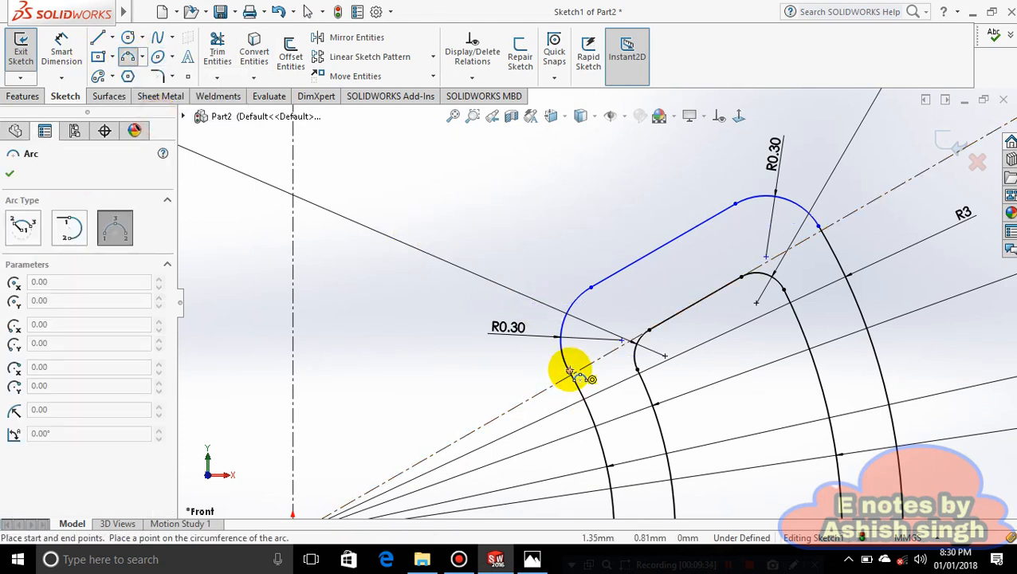
click(530, 561)
click(529, 560)
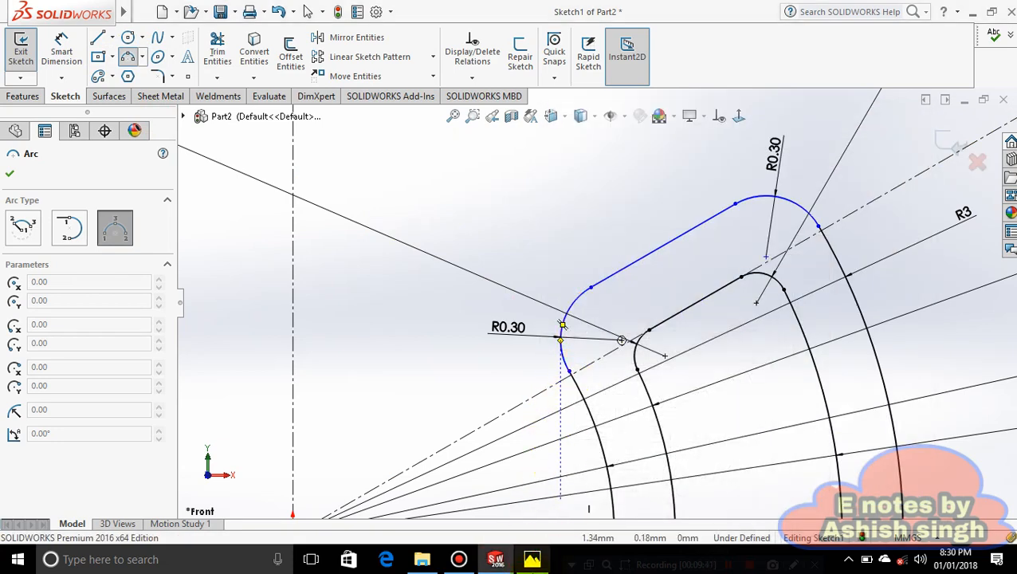
click(531, 560)
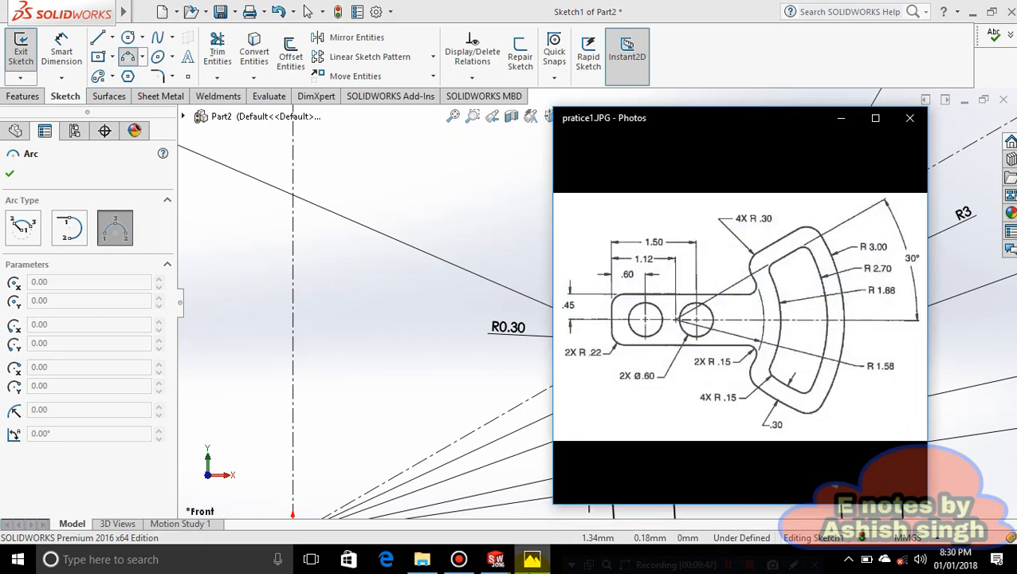
click(531, 560)
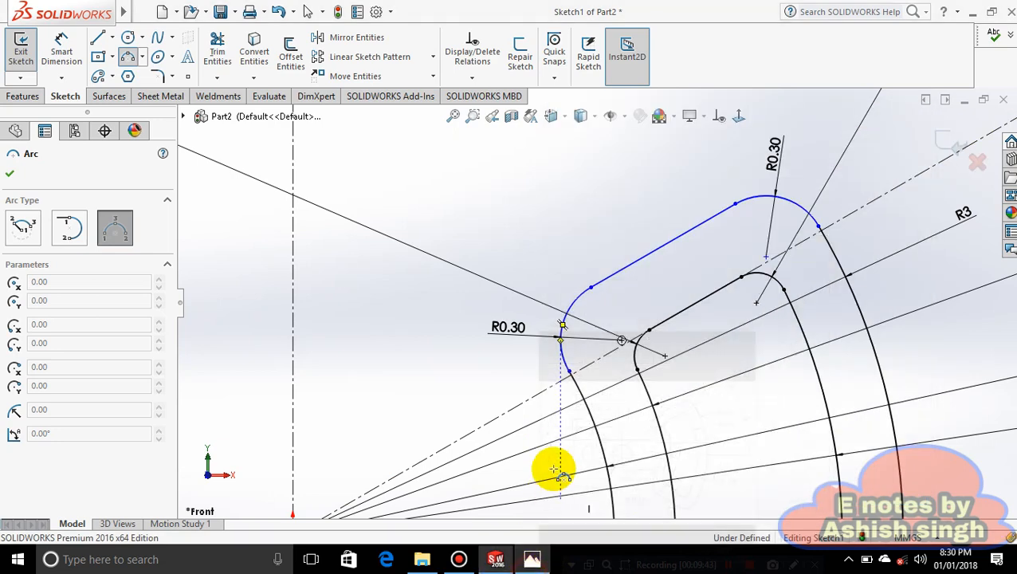
click(569, 372)
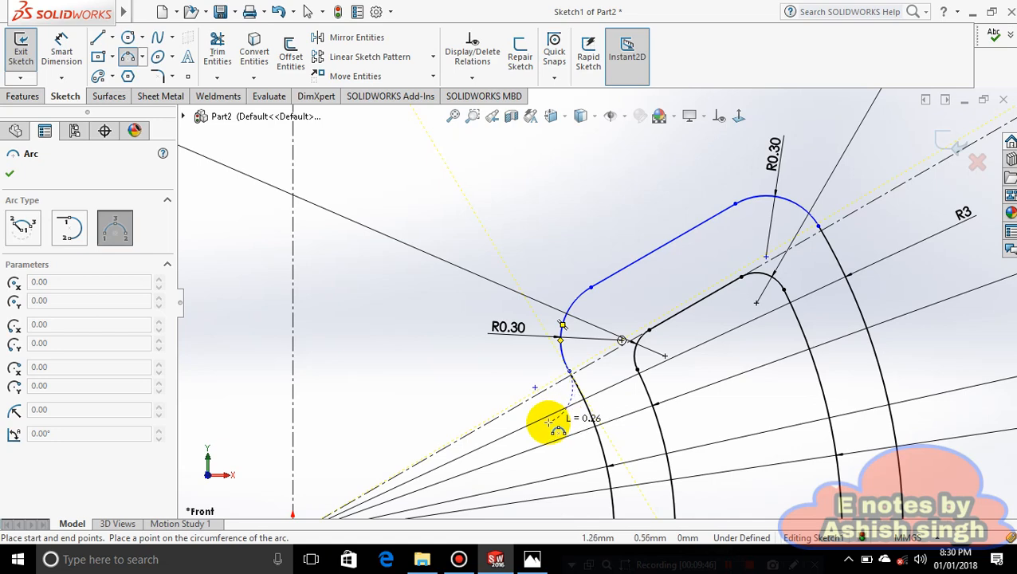
scroll(535, 446, up, 3)
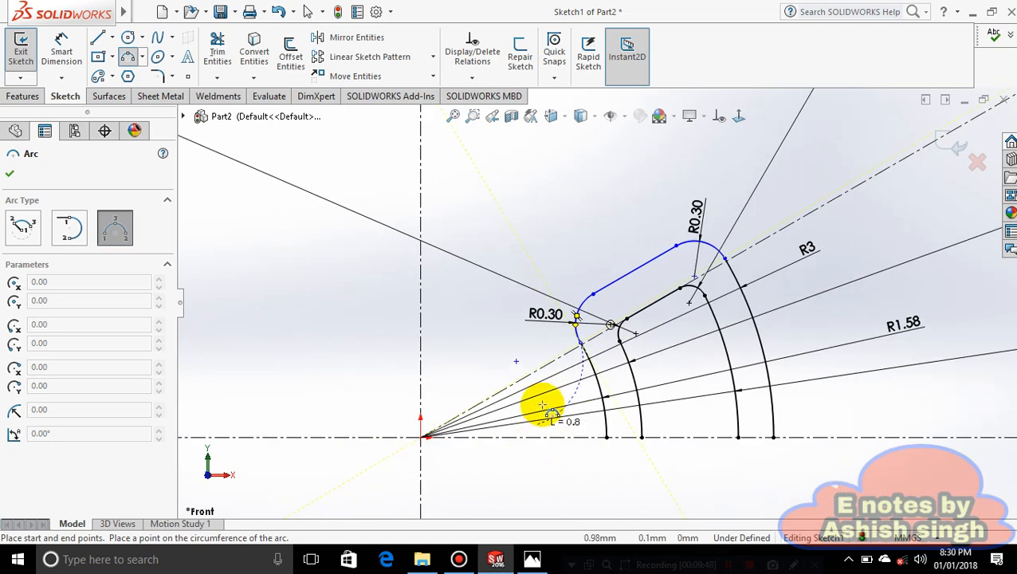
click(593, 368)
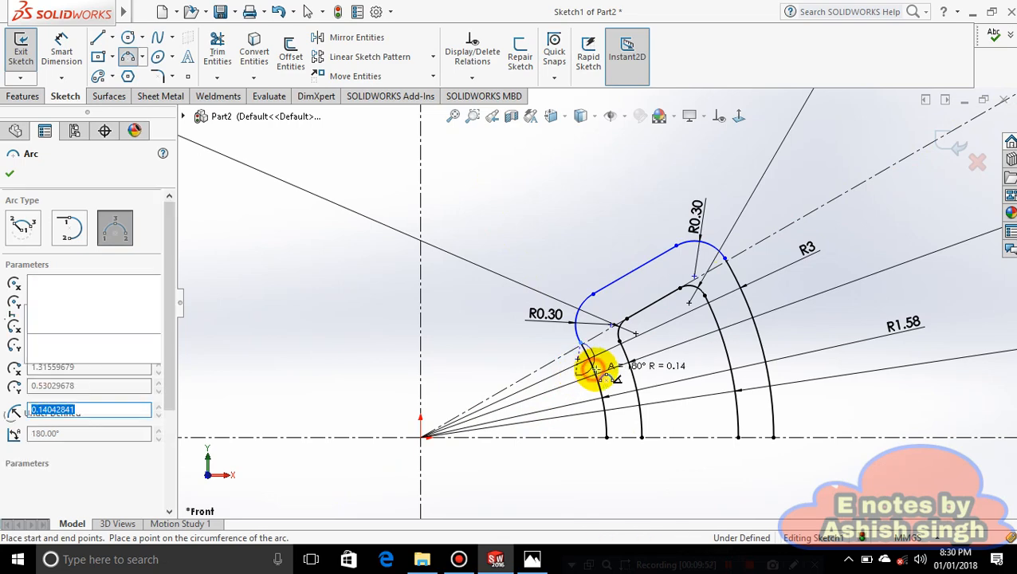
key(Escape)
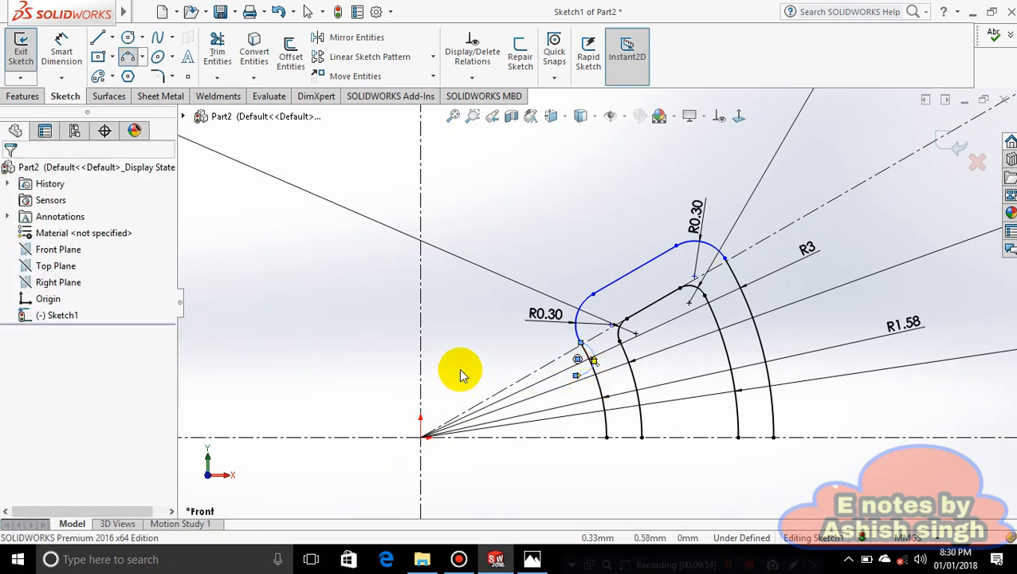
- Check the neck radius in the pratice1.JPG drawing and dimension the new small arc's radius as 0.15 mm
click(528, 554)
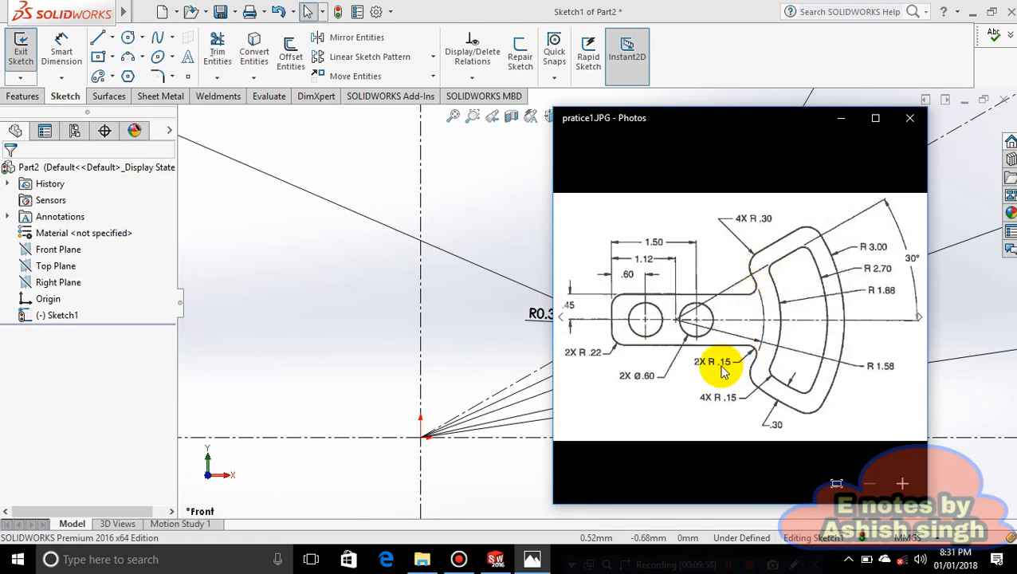
click(532, 558)
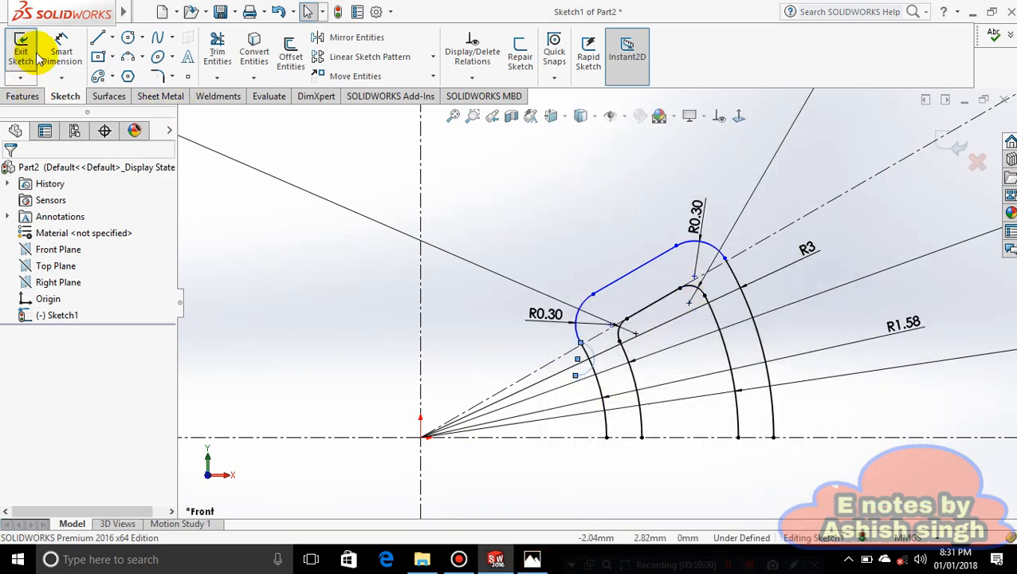
click(61, 51)
click(596, 340)
scroll(596, 341, up, 5)
click(355, 313)
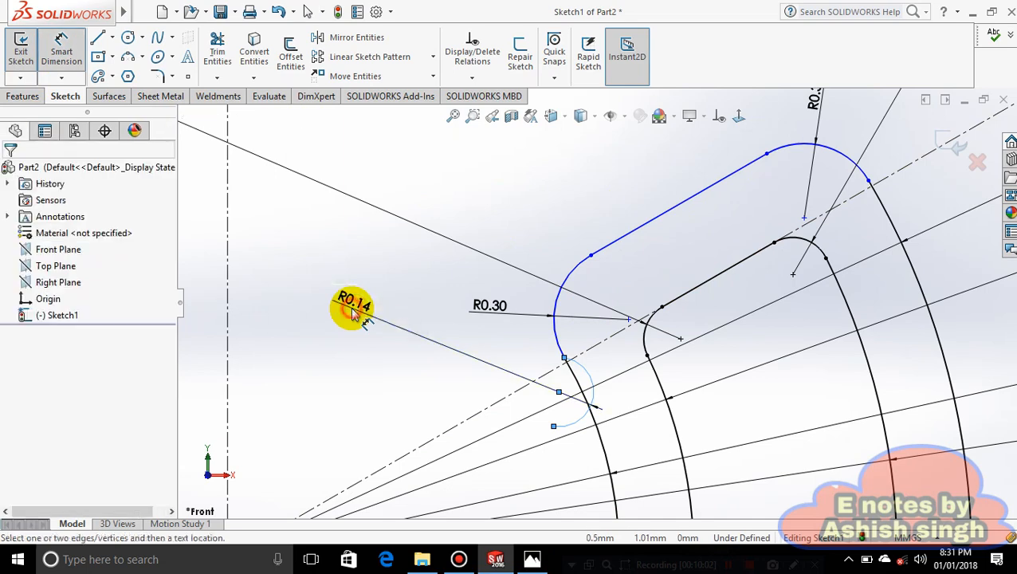
text(0.15)
key(Return)
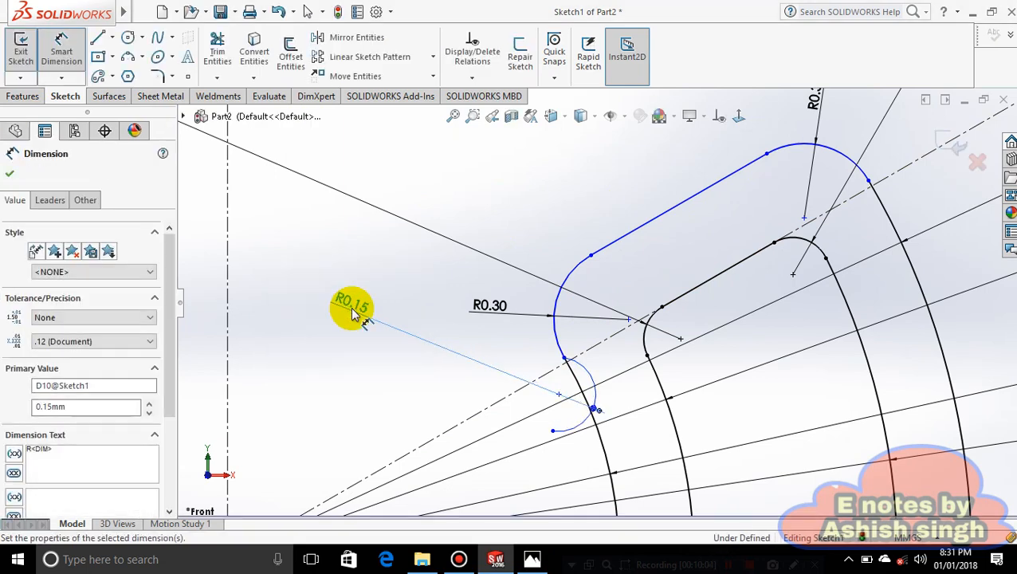
key(Escape)
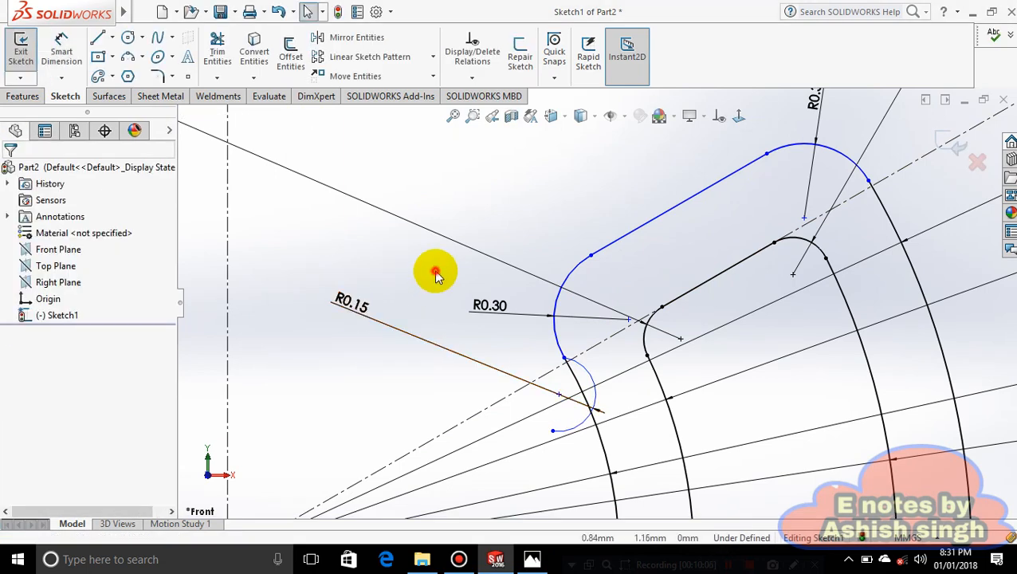
- Make the R0.15 neck arc tangent to the lower R0.30 corner arc
click(590, 384)
ctrl+click(558, 341)
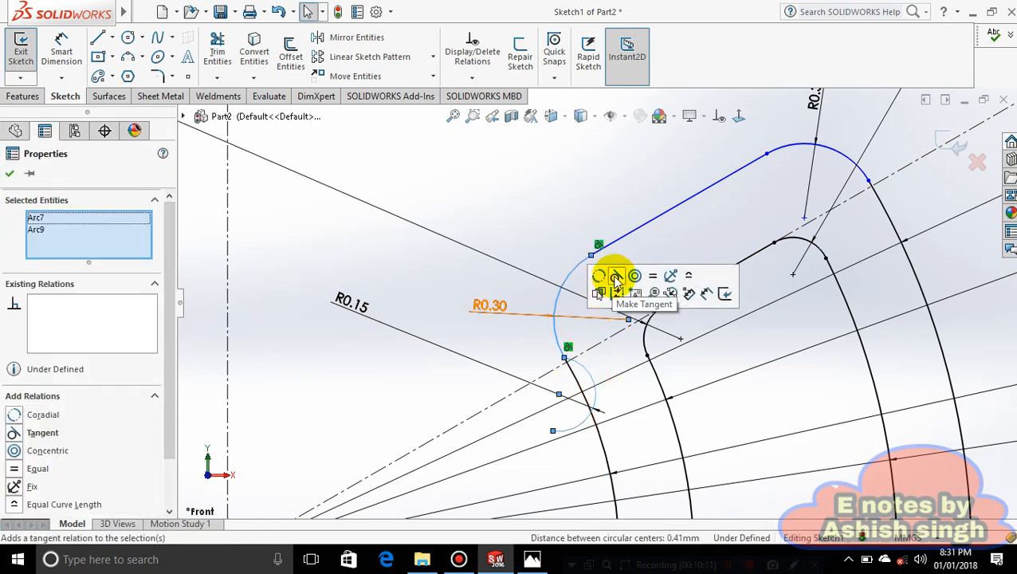
click(610, 274)
click(521, 341)
- Sketch the arm's upper horizontal line from the R0.15 arc's free end past the origin, plus a vertical end line down to the horizontal centerline
scroll(534, 372, up, 2)
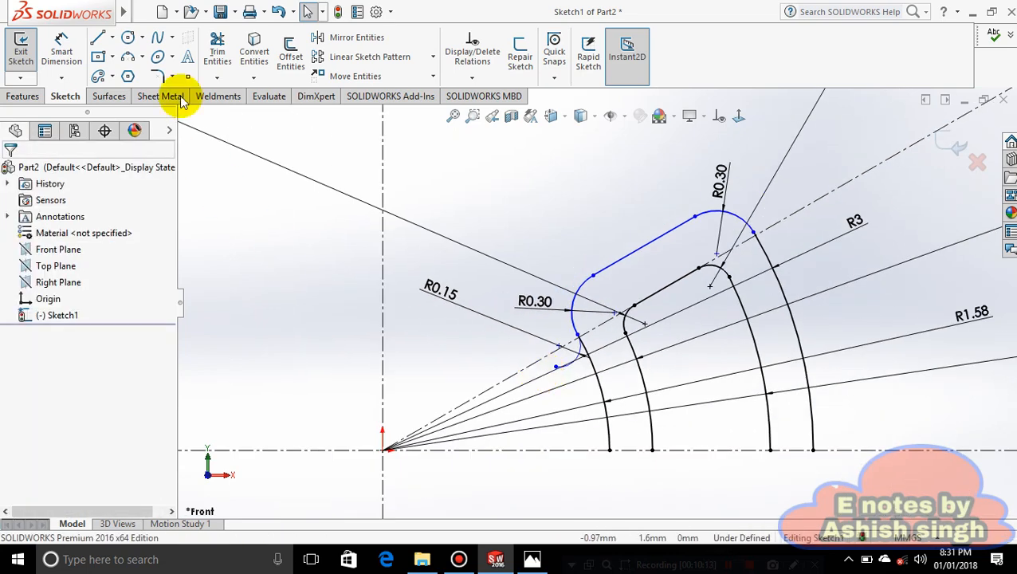
click(113, 38)
click(123, 56)
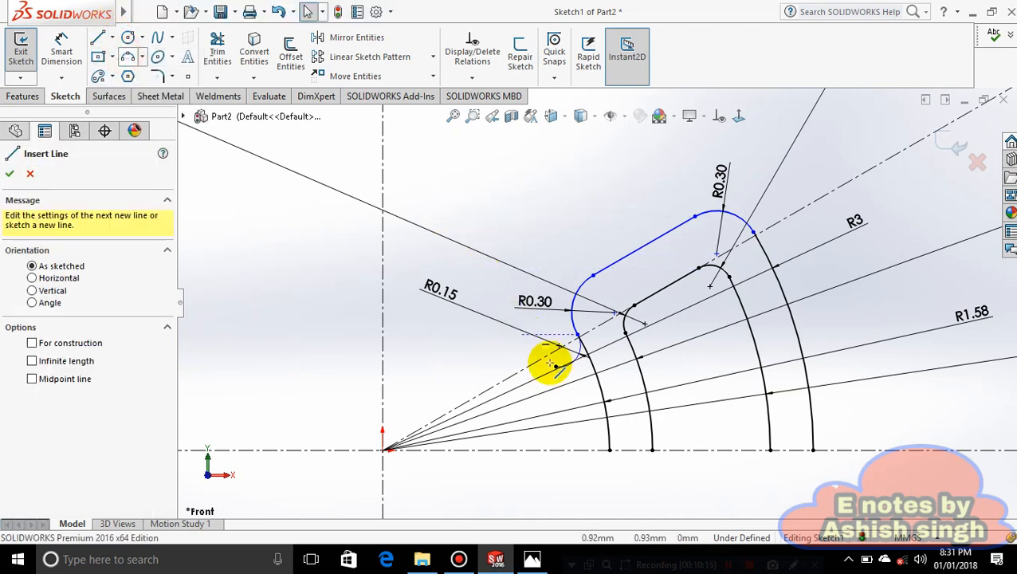
click(556, 367)
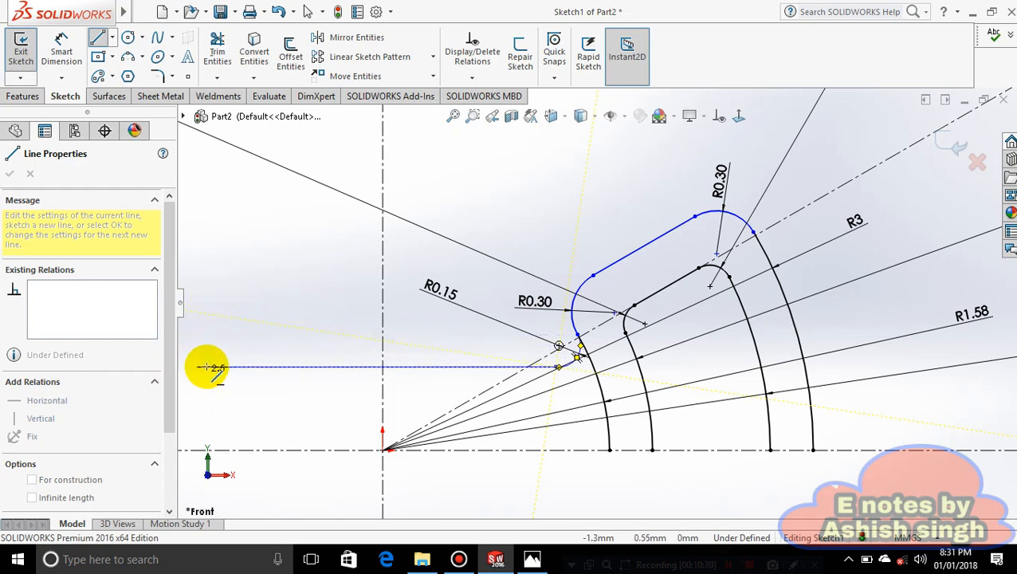
key(z)
click(278, 341)
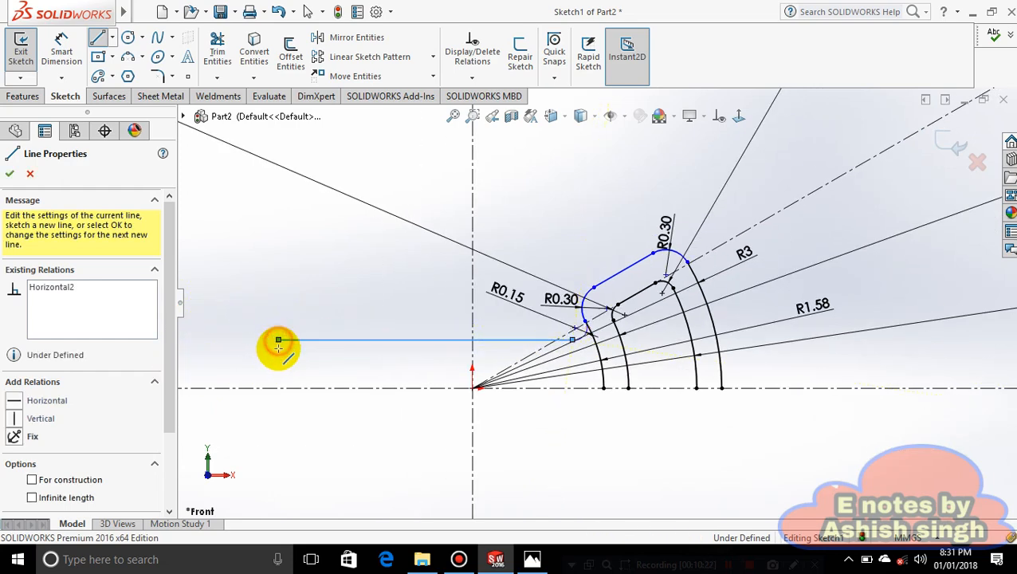
click(278, 387)
key(Escape)
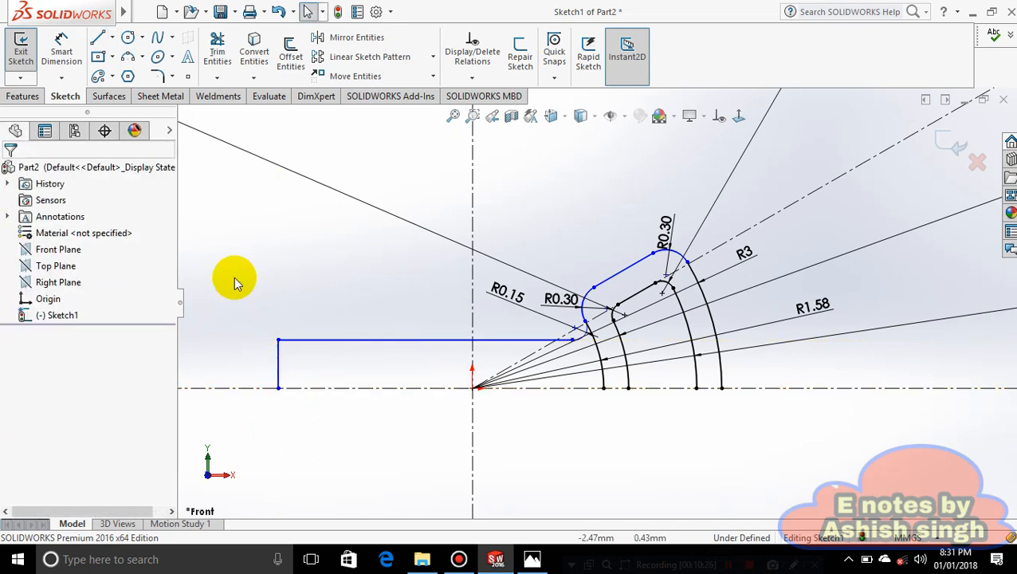
- Sketch a three-point arc of about 0.14 mm radius across the arm's corner, joining the vertical end line and the horizontal line
click(141, 58)
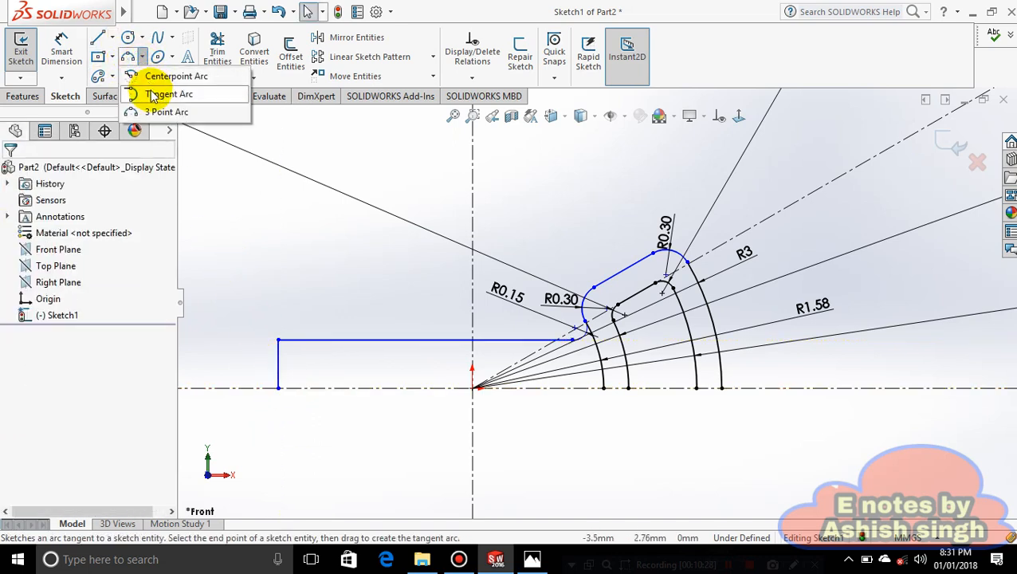
click(164, 112)
scroll(311, 391, down, 5)
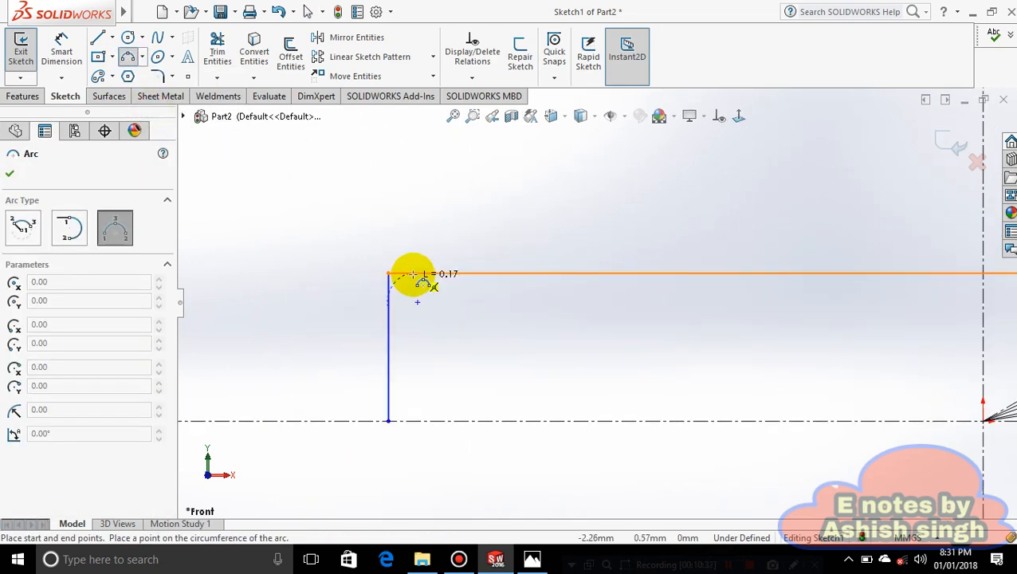
click(407, 287)
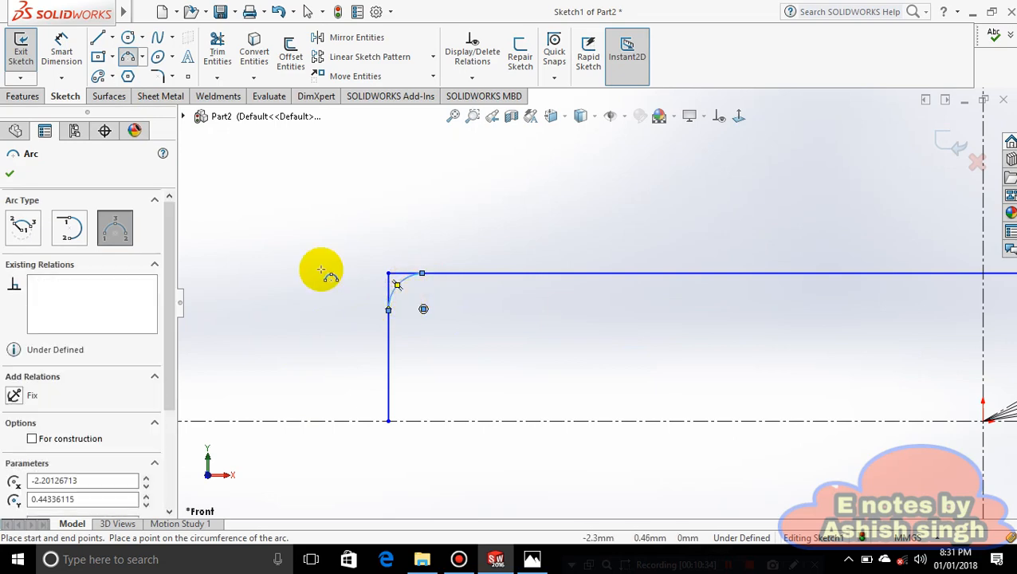
- Check the arm's corner radius in the reference drawing and dimension the corner arc's radius as 0.22 mm
click(62, 49)
click(402, 284)
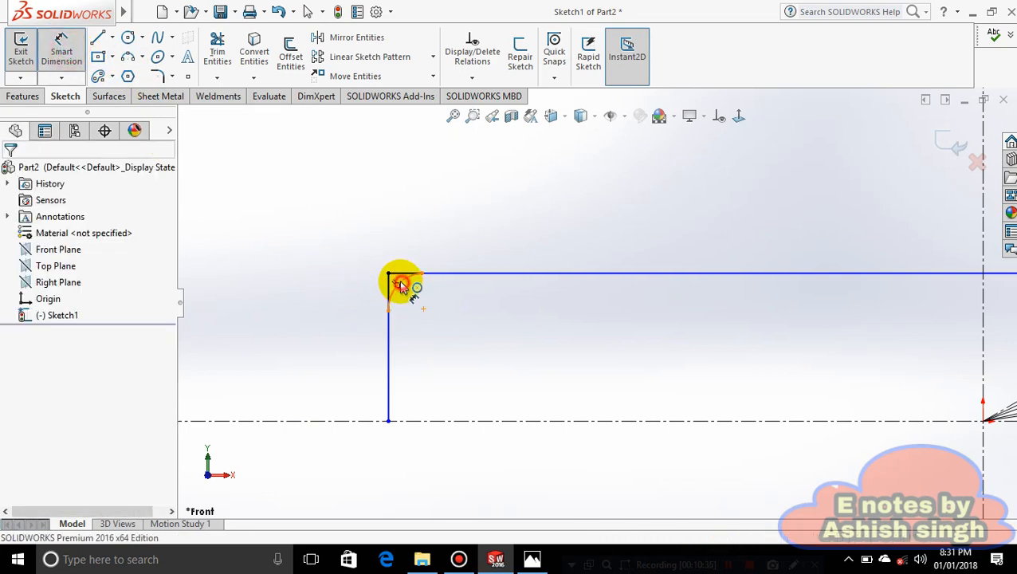
click(329, 216)
click(531, 561)
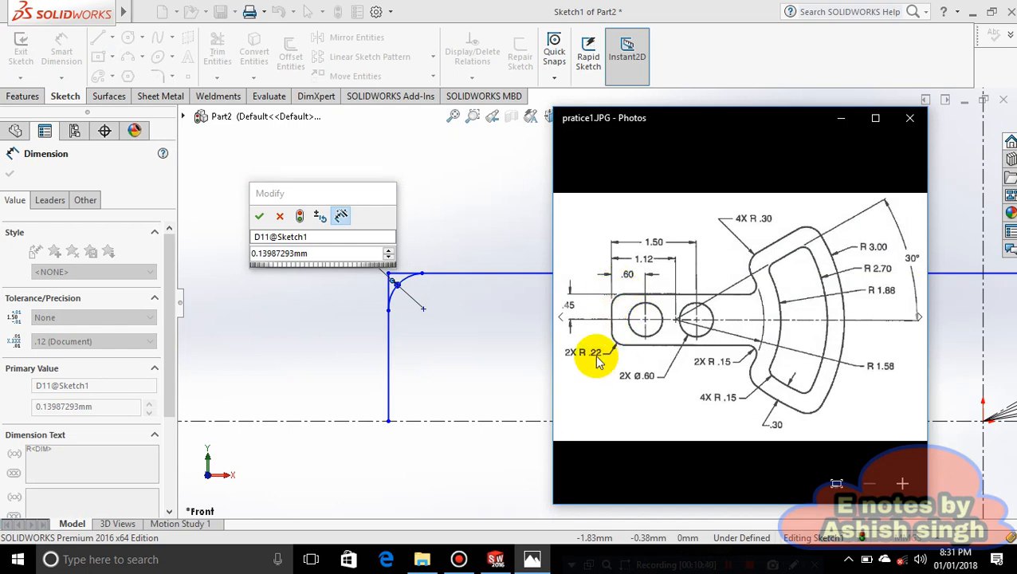
click(533, 561)
click(324, 255)
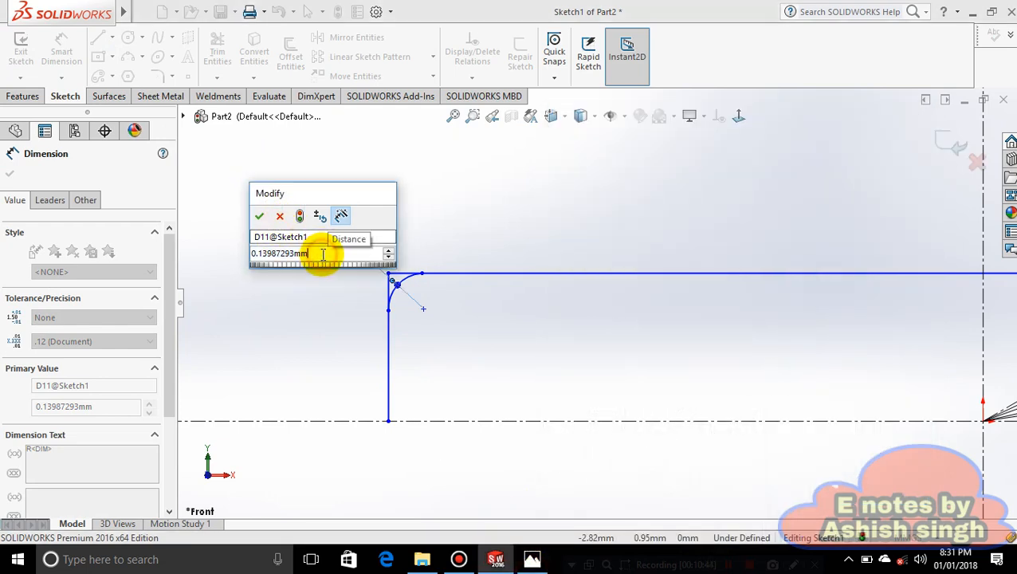
key(BackSpace)
key(BackSpace)
key(BackSpace)
key(BackSpace)
key(BackSpace)
key(BackSpace)
key(BackSpace)
key(BackSpace)
key(BackSpace)
key(BackSpace)
key(BackSpace)
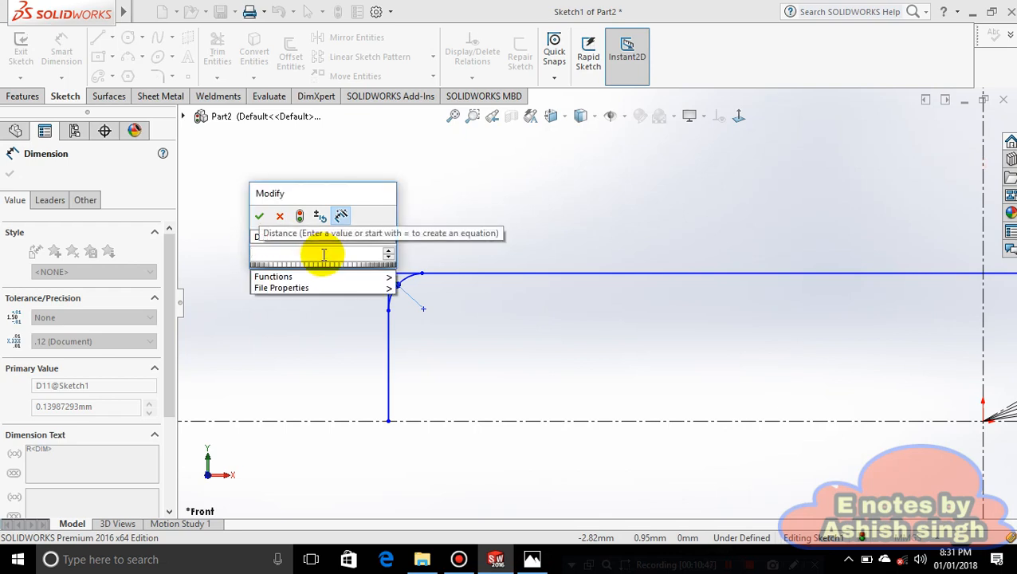
text(.22)
key(Return)
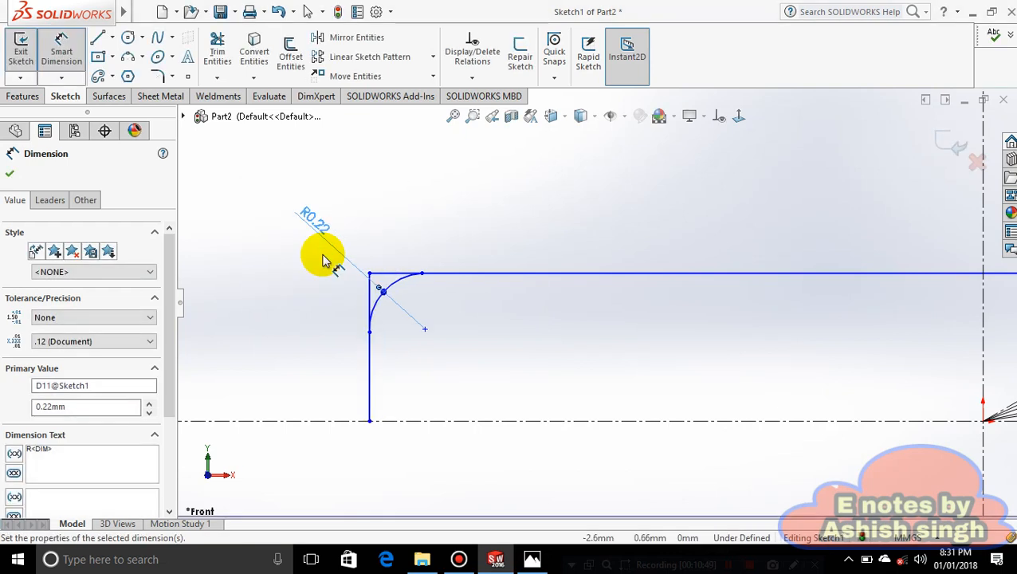
click(458, 253)
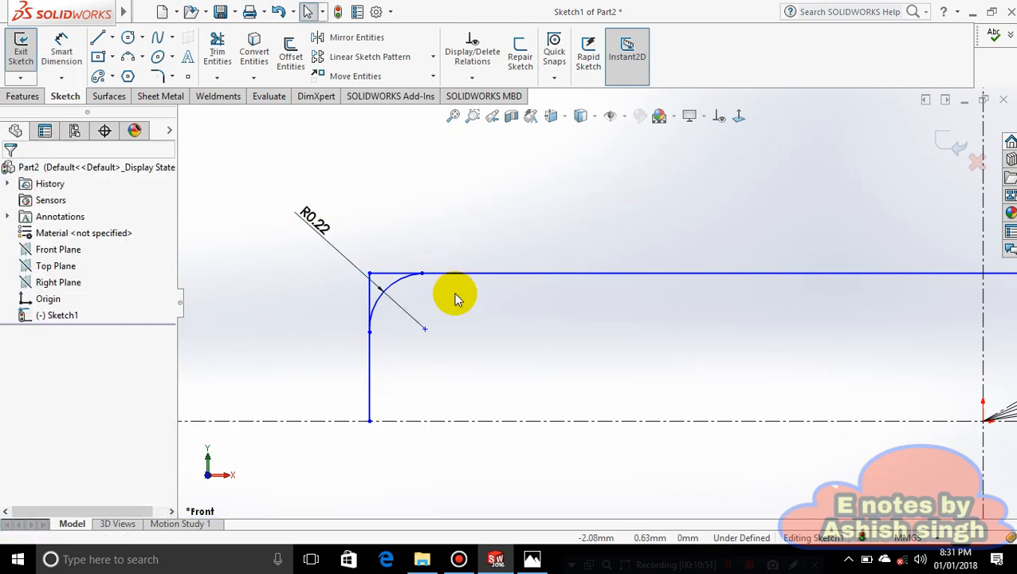
- Make the R0.22 corner arc tangent to the arm's horizontal line
click(402, 289)
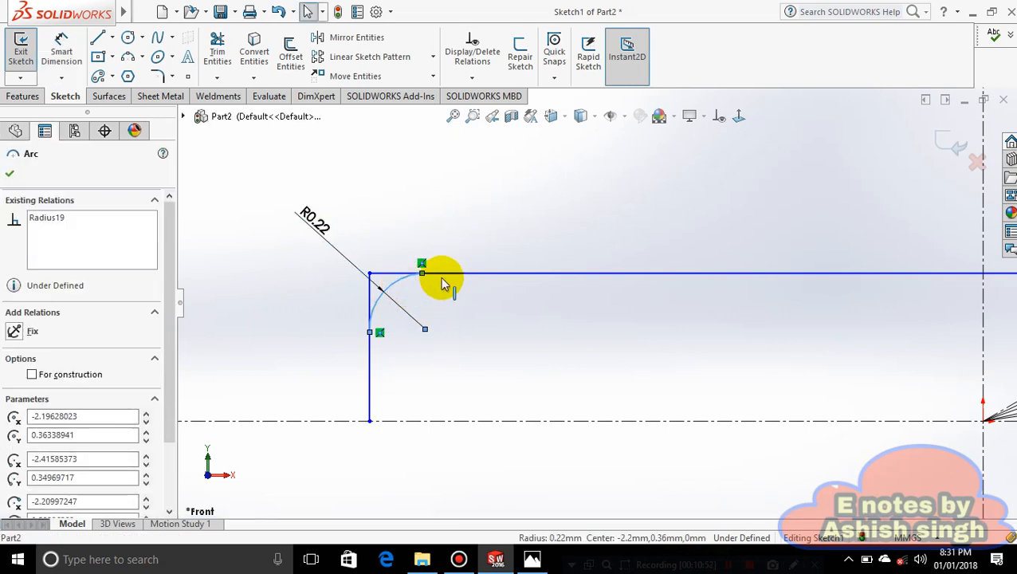
ctrl+click(444, 279)
click(482, 214)
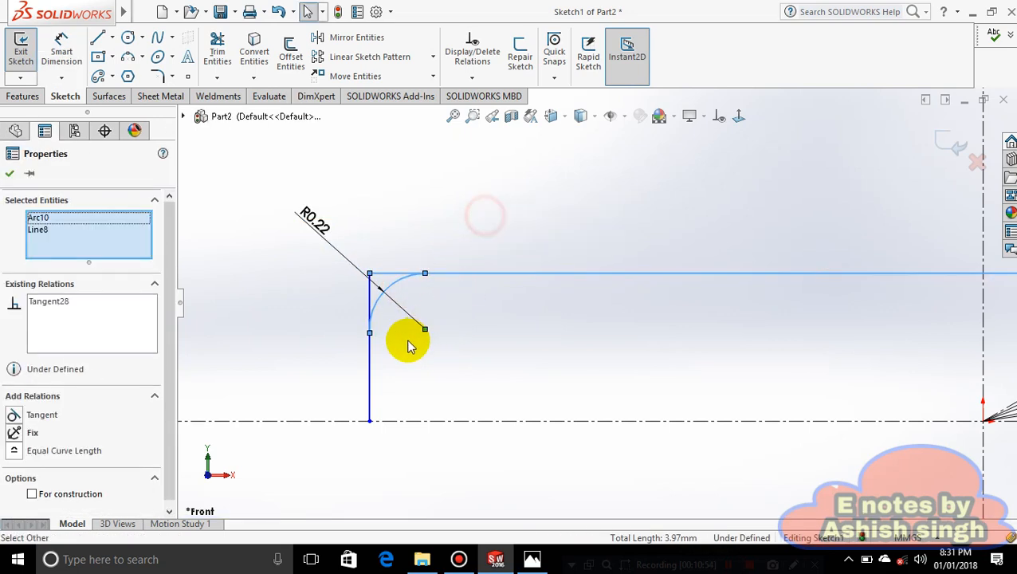
- Make the R0.22 corner arc tangent to the arm's vertical end line
click(385, 307)
click(381, 296)
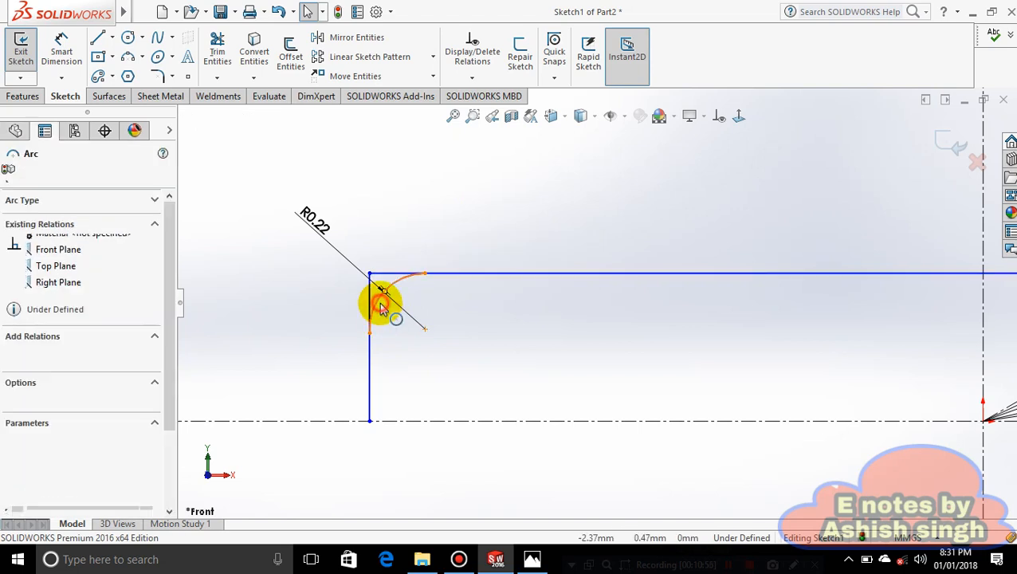
click(369, 364)
ctrl+click(404, 278)
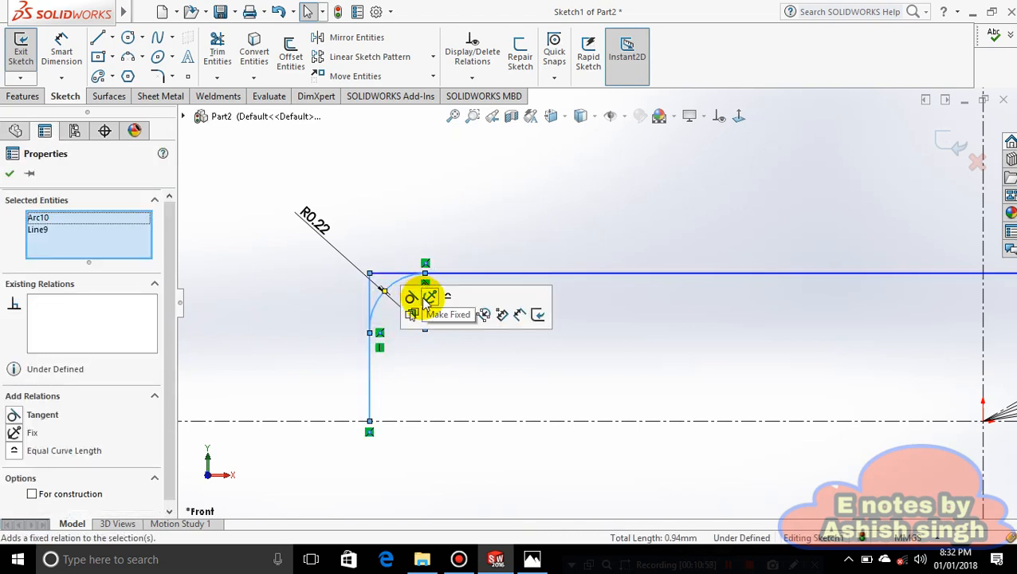
click(409, 295)
- Trim away the horizontal and vertical line ends that extend beyond the R0.22 corner arc
click(216, 50)
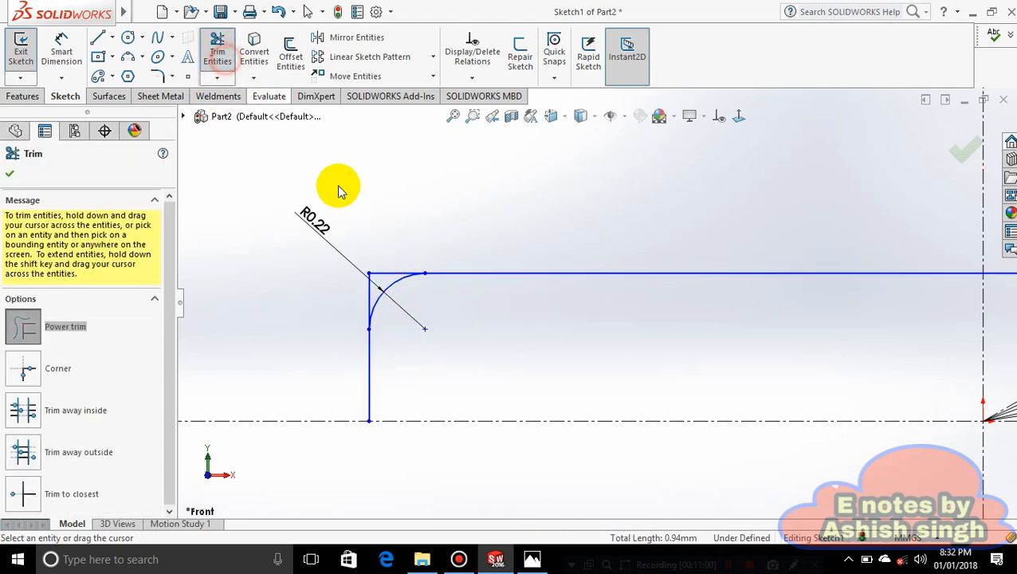
drag(363, 297, 397, 268)
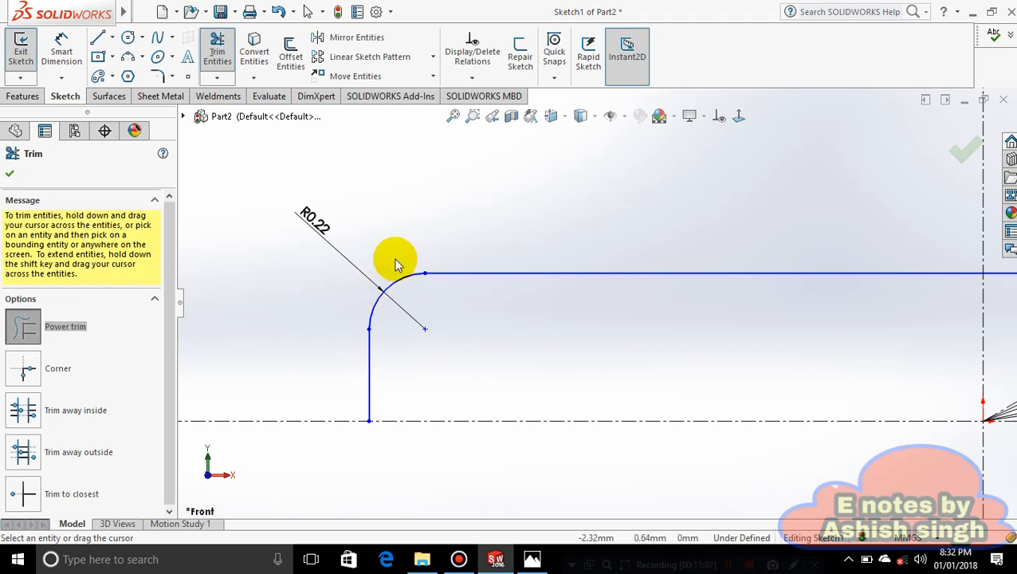
key(Escape)
- Make the R0.15 arc tangent to the arm's upper horizontal line
scroll(424, 281, up, 8)
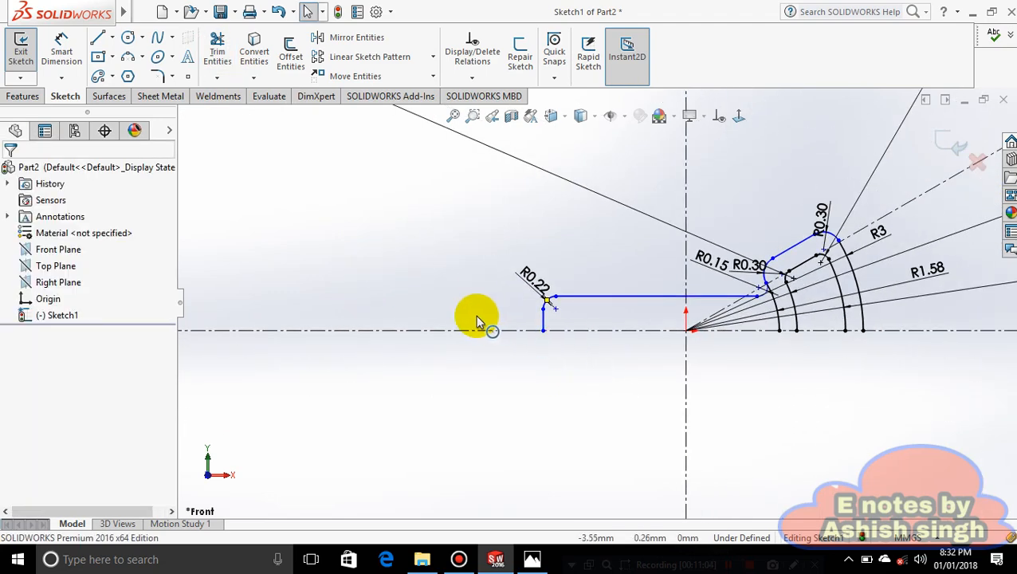
scroll(476, 321, up, 2)
scroll(410, 326, down, 3)
scroll(897, 295, down, 3)
scroll(883, 305, up, 2)
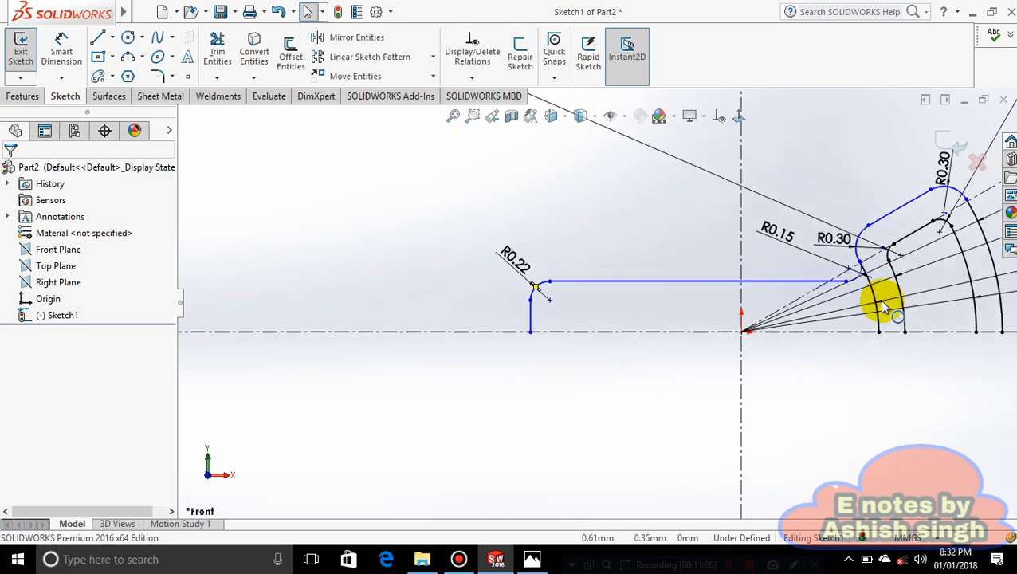
scroll(880, 303, up, 1)
scroll(865, 274, down, 3)
scroll(689, 293, down, 5)
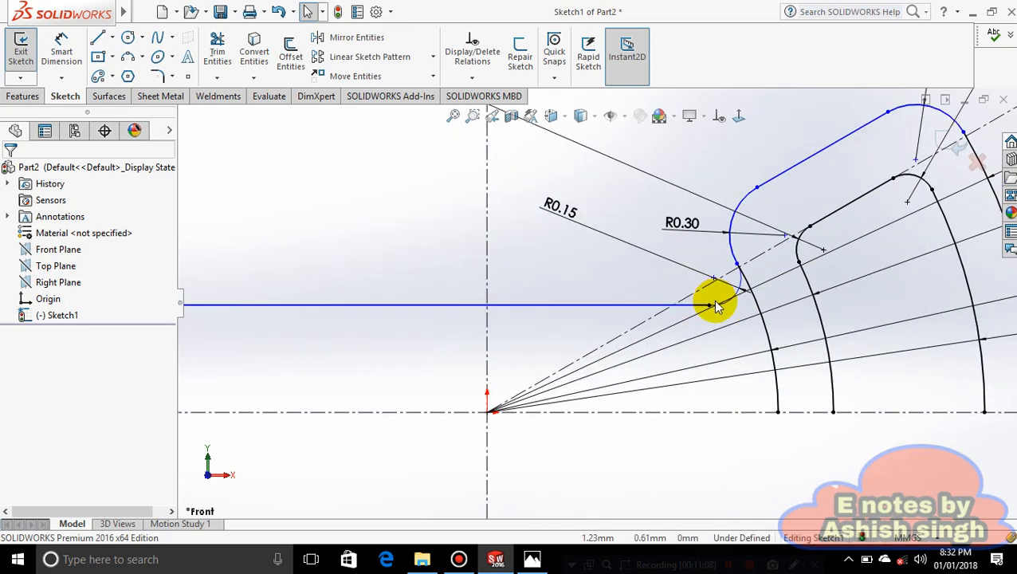
click(664, 359)
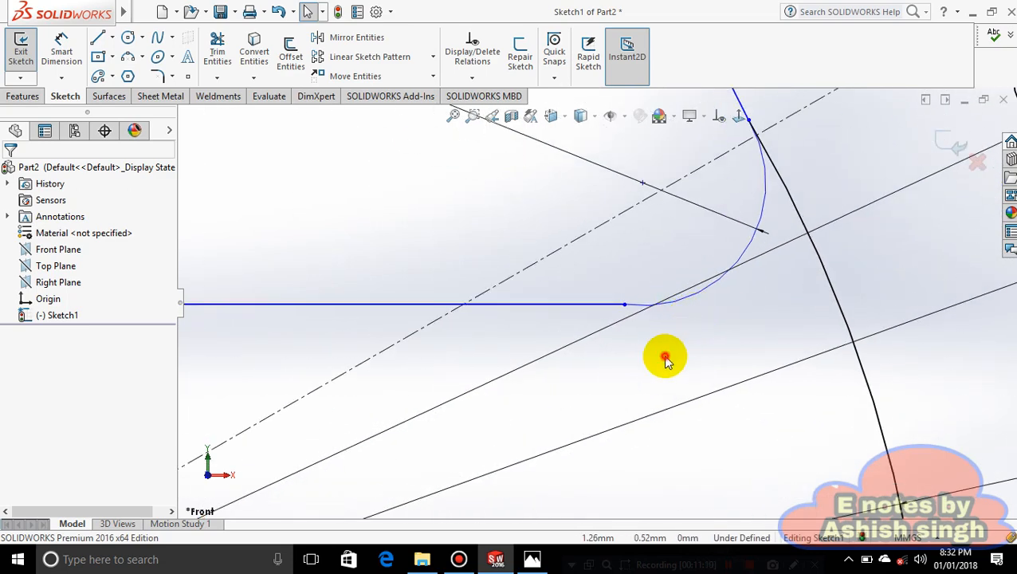
click(638, 309)
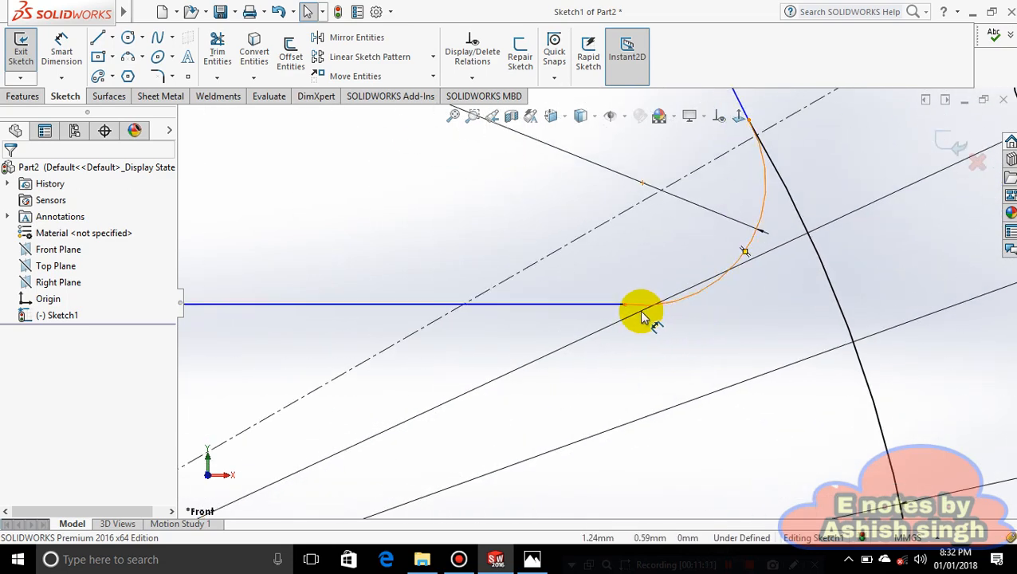
ctrl+click(589, 305)
click(630, 246)
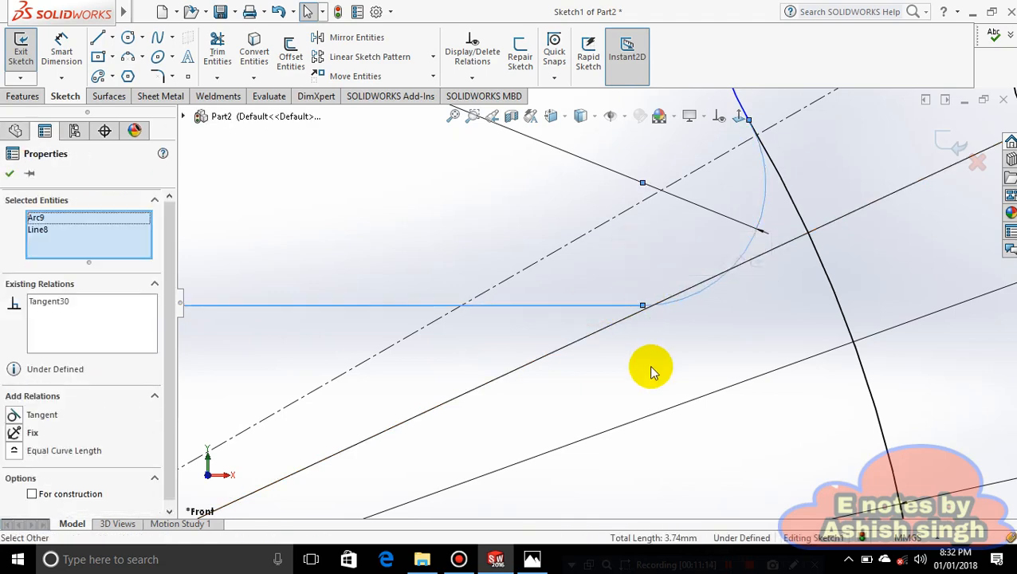
click(647, 365)
- Trim away the R1.58 arc between the R0.15 arc and the horizontal centerline
scroll(650, 361, up, 5)
scroll(652, 360, up, 2)
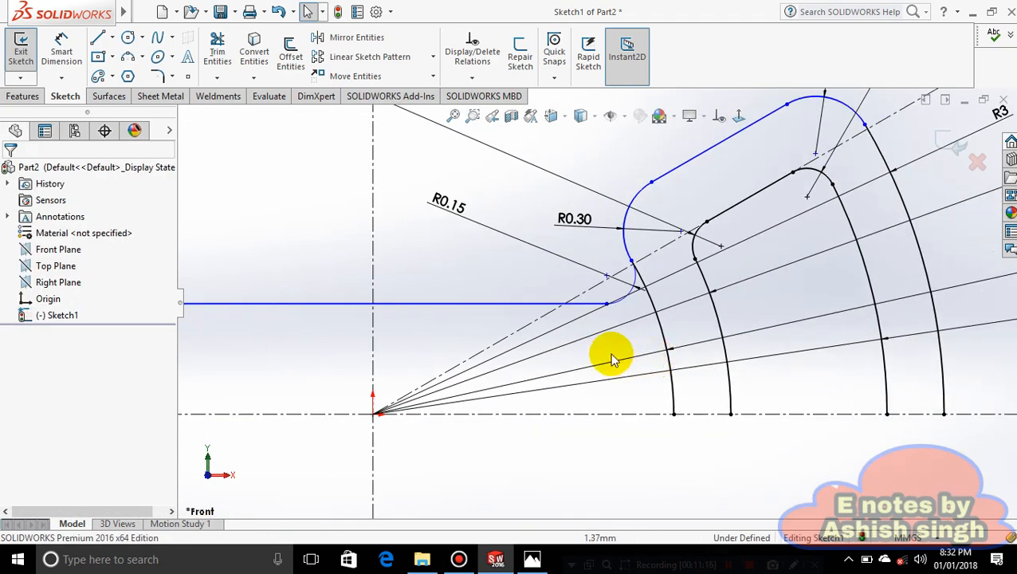
click(217, 49)
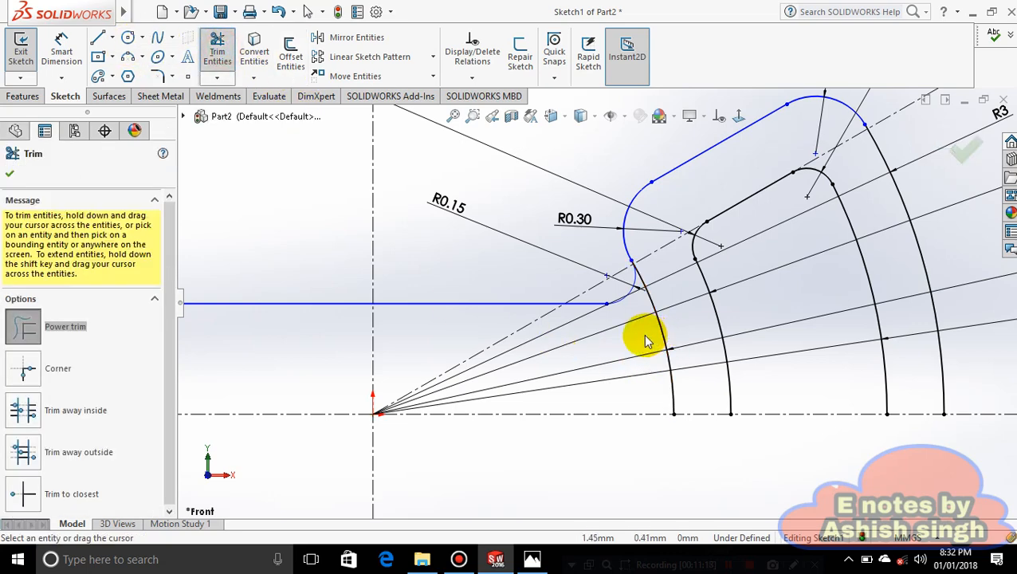
drag(663, 323, 673, 321)
scroll(640, 366, up, 3)
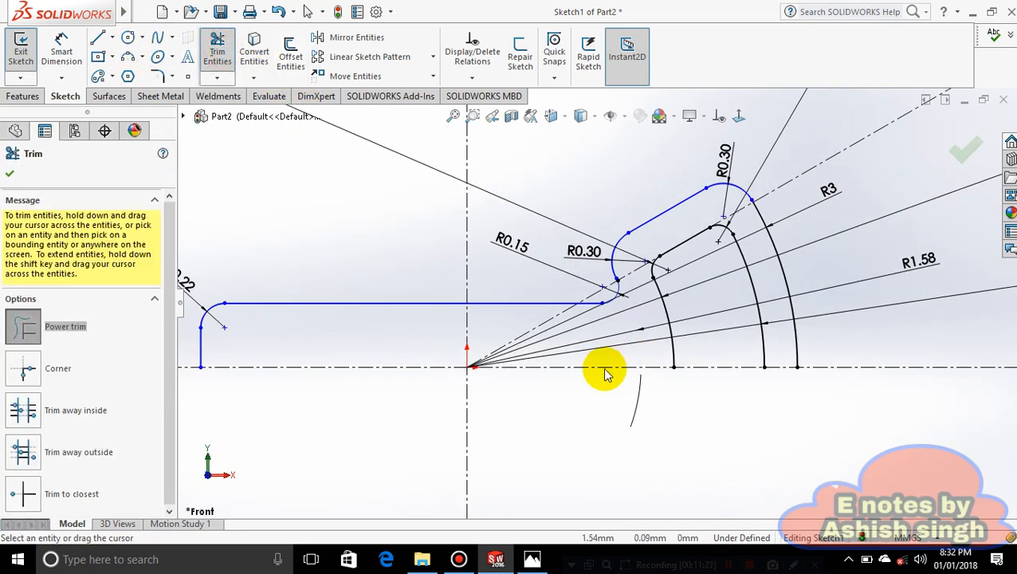
scroll(528, 419, up, 3)
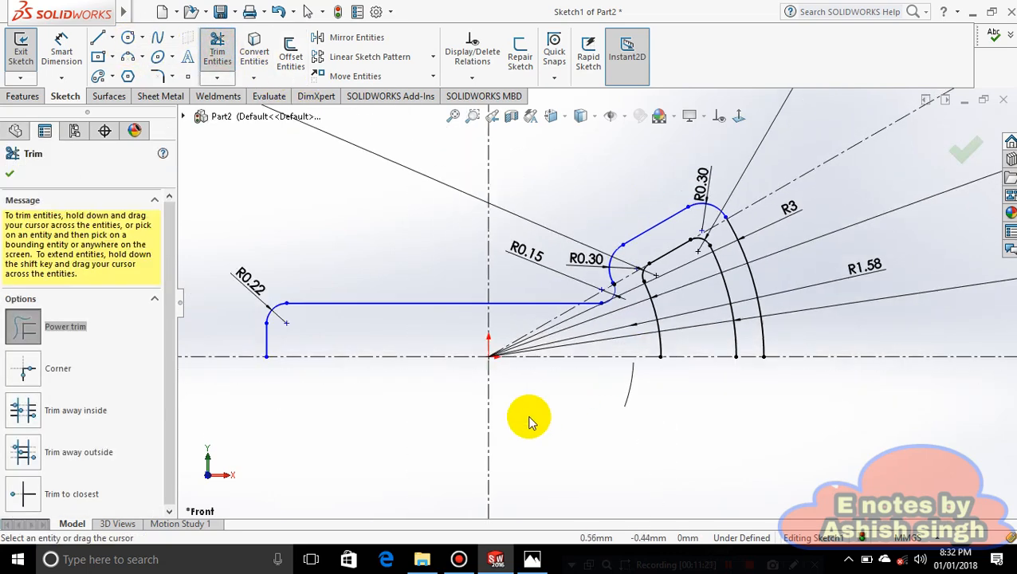
- Check the arm's holes in the reference drawing and sketch a centerpoint semicircle of about 0.5 mm radius on the horizontal centerline near the arm's end
click(531, 559)
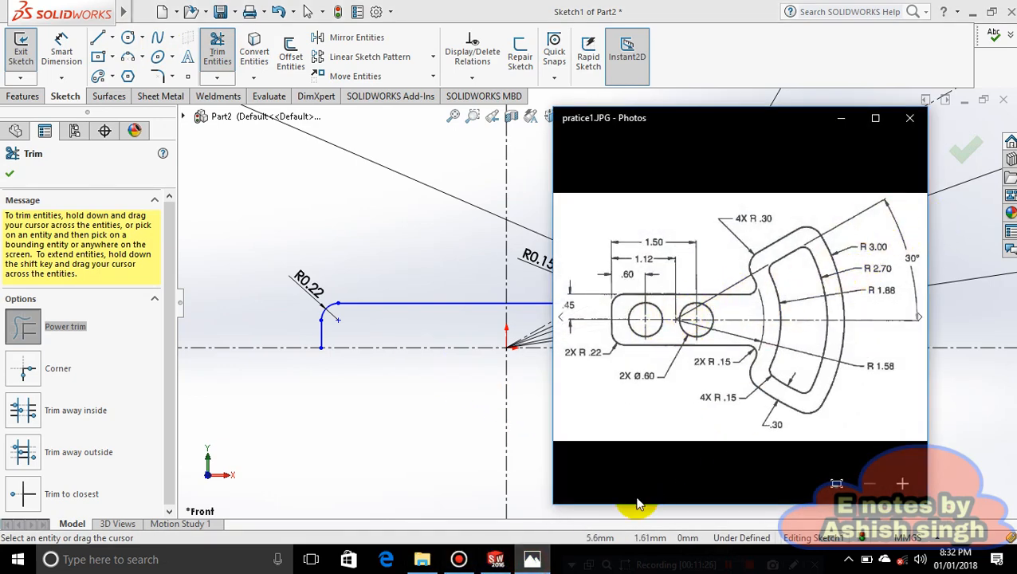
click(545, 563)
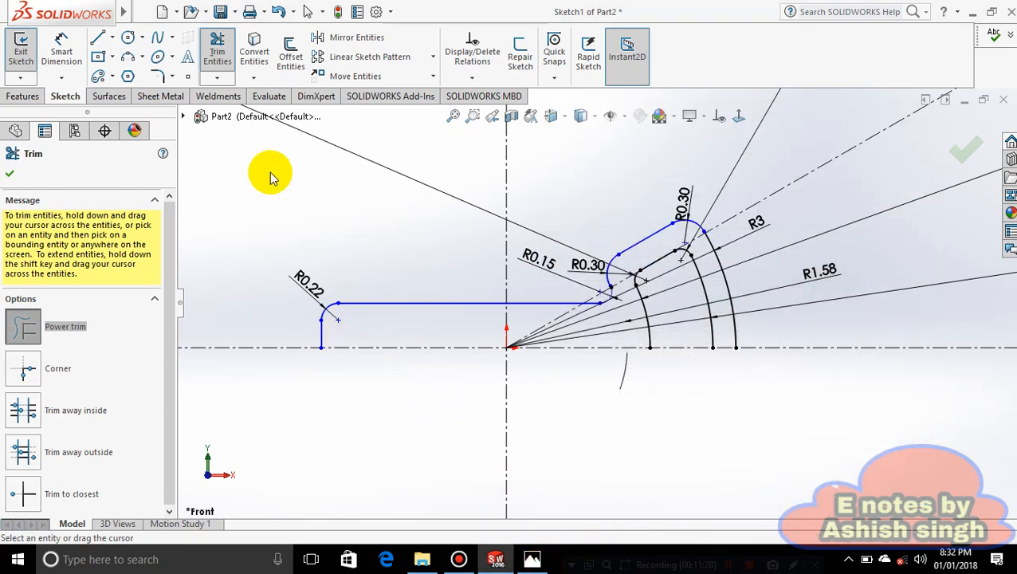
click(144, 37)
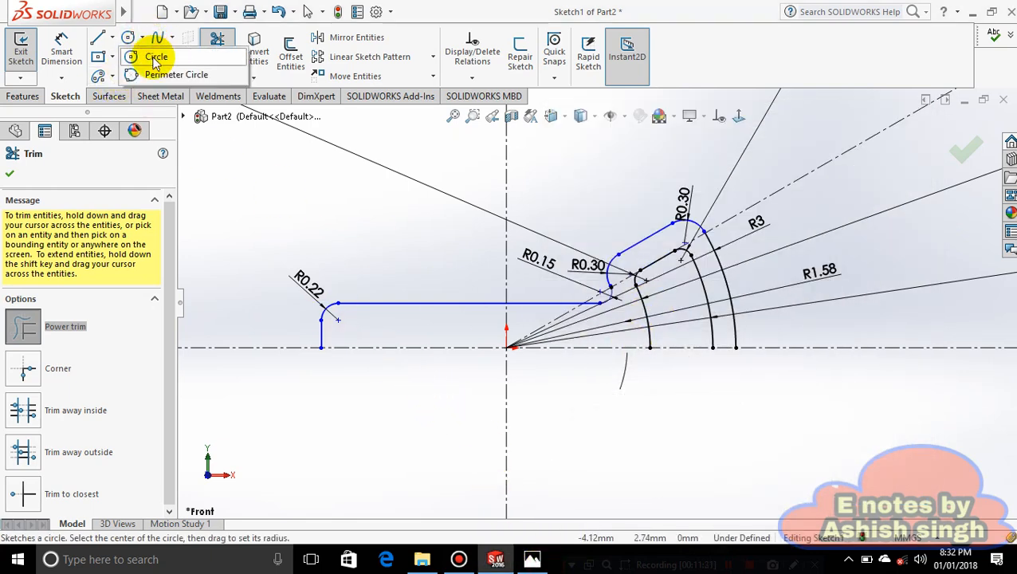
click(252, 164)
click(141, 62)
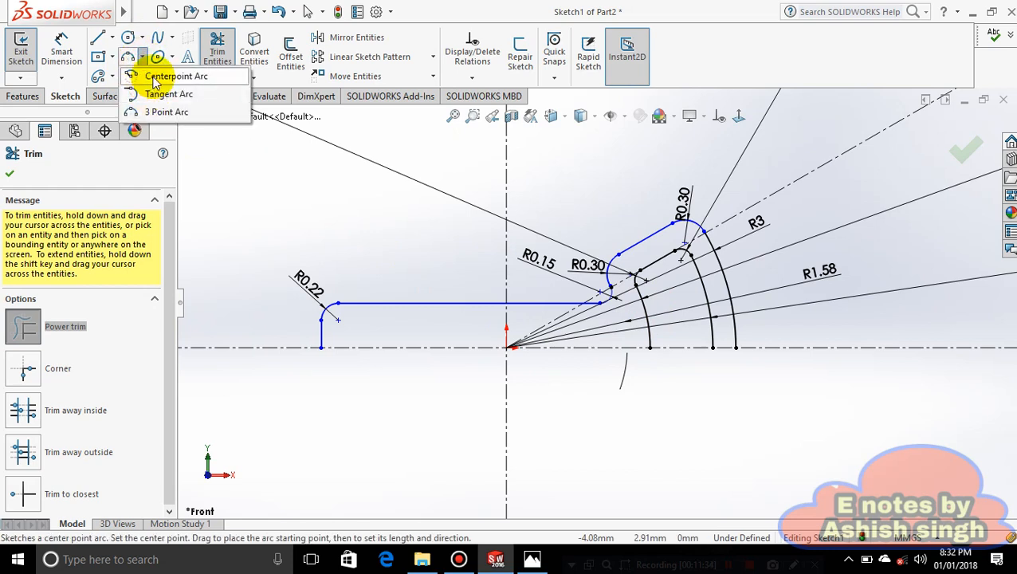
click(147, 76)
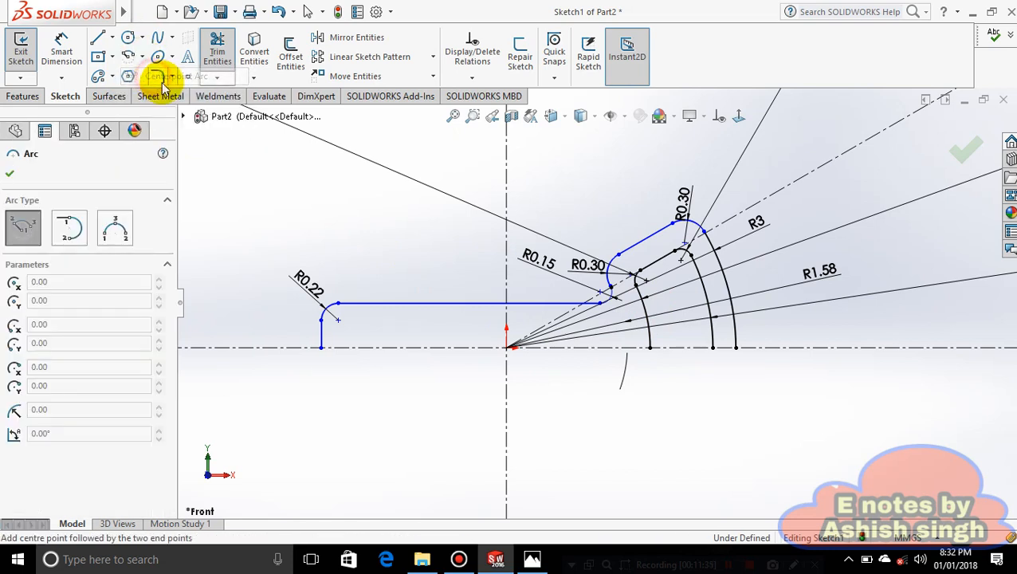
click(386, 348)
click(423, 347)
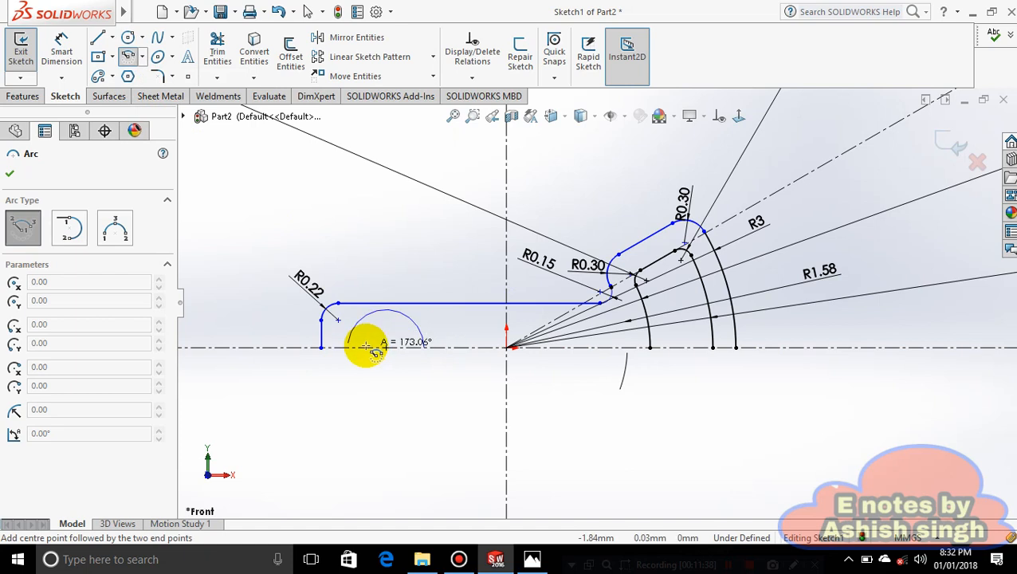
click(362, 348)
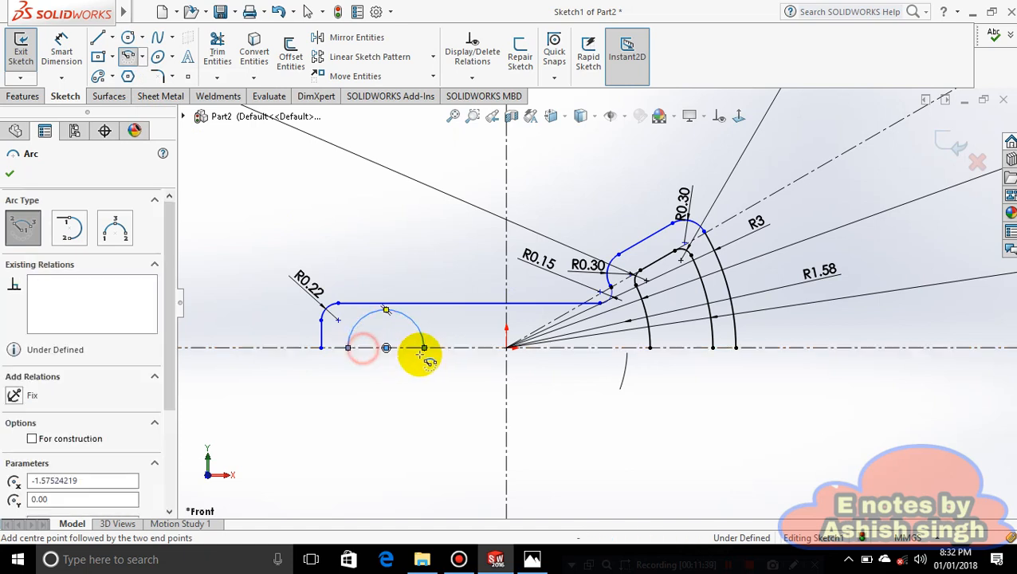
click(468, 347)
click(544, 348)
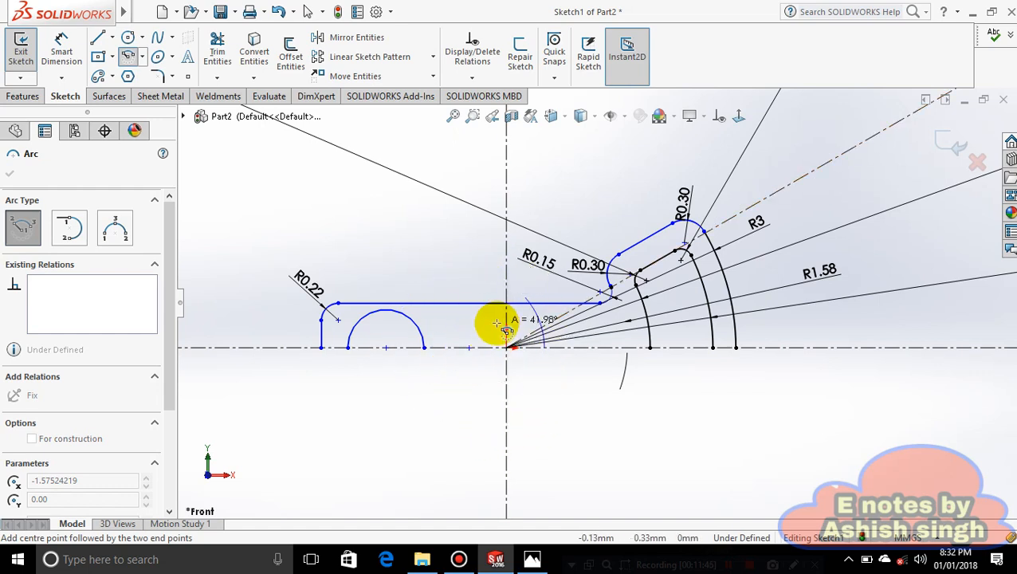
key(Escape)
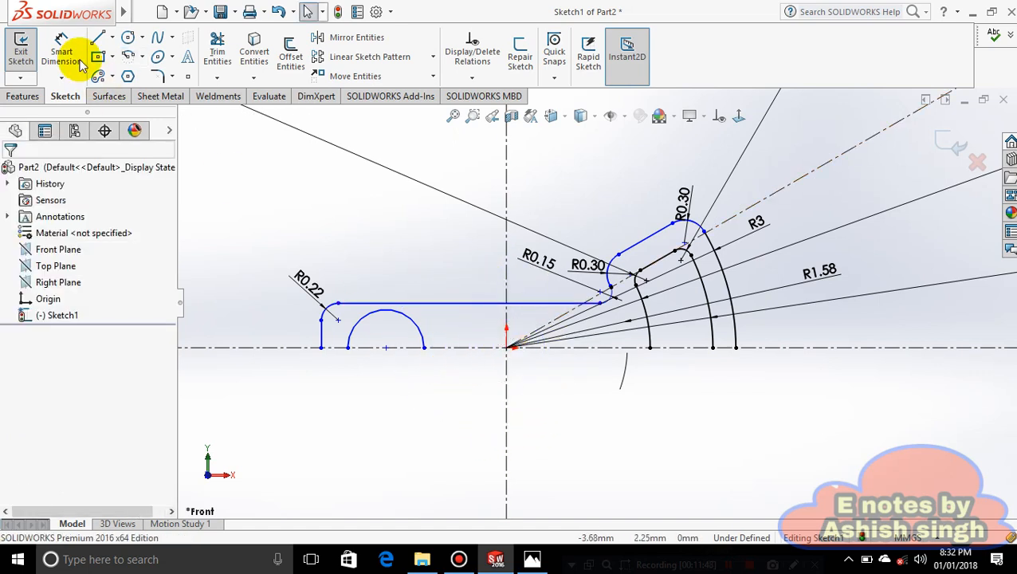
- Sketch a three-point arc of about 0.37 mm radius over the origin, with both ends on the horizontal centerline
click(144, 57)
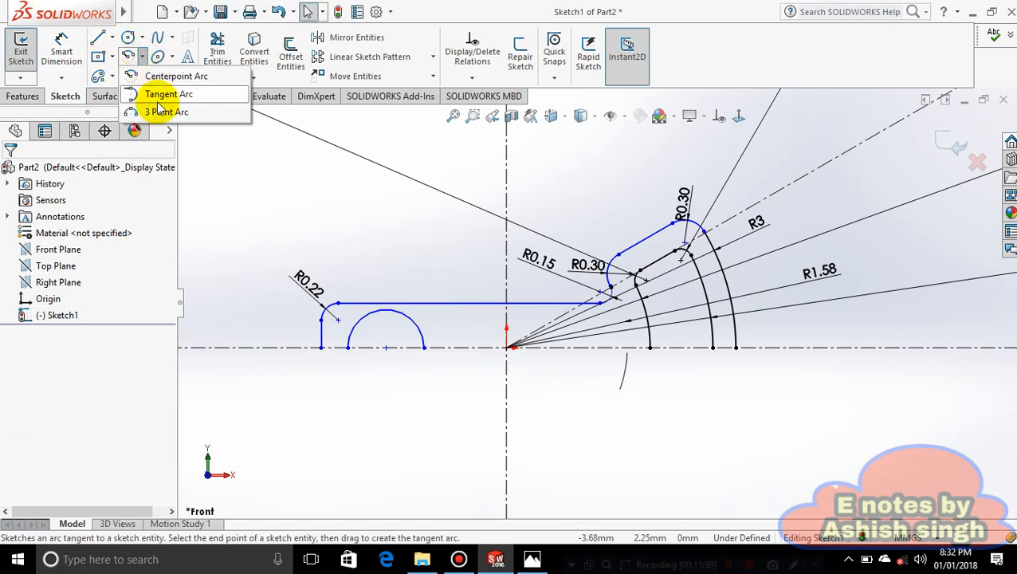
click(163, 114)
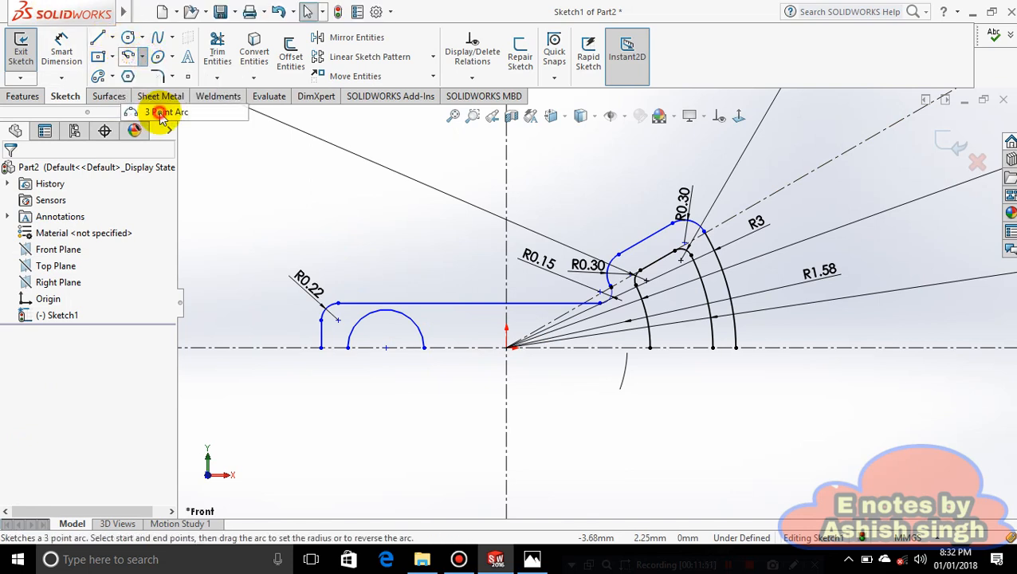
click(485, 348)
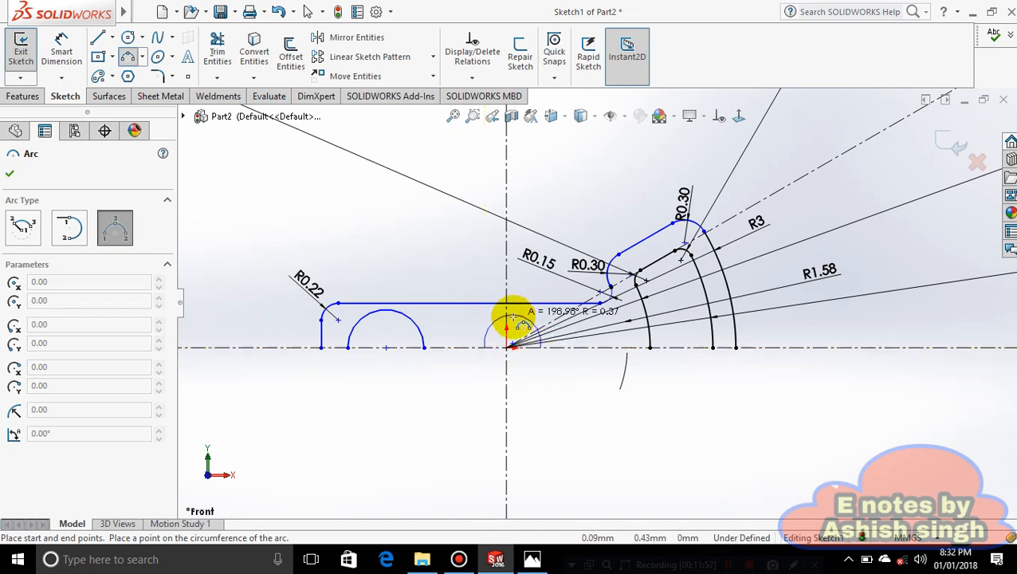
click(513, 319)
key(Escape)
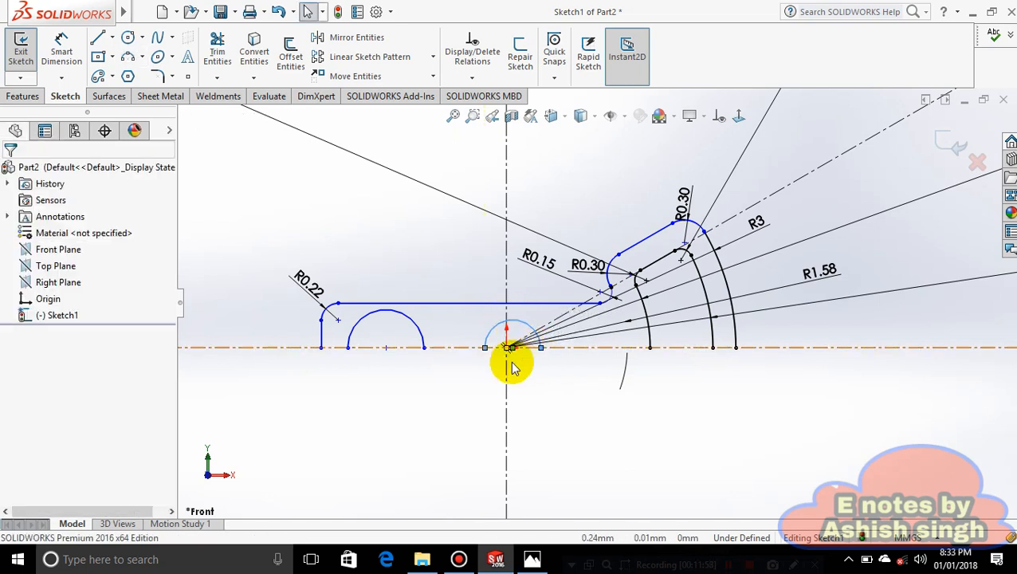
- Check the hole diameter in the reference drawing and dimension the radius of the arc at the origin as 0.30 mm
click(532, 560)
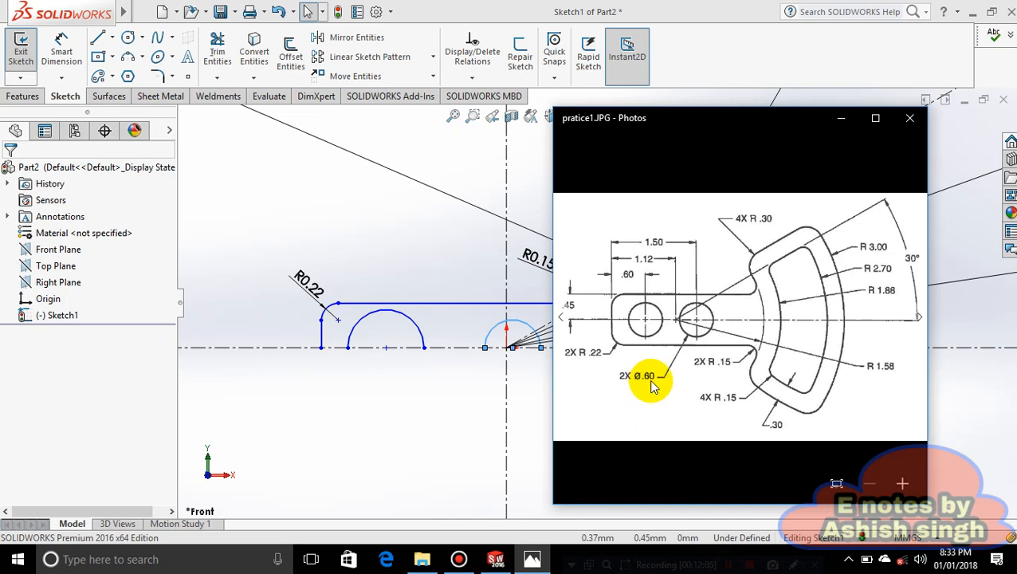
click(545, 559)
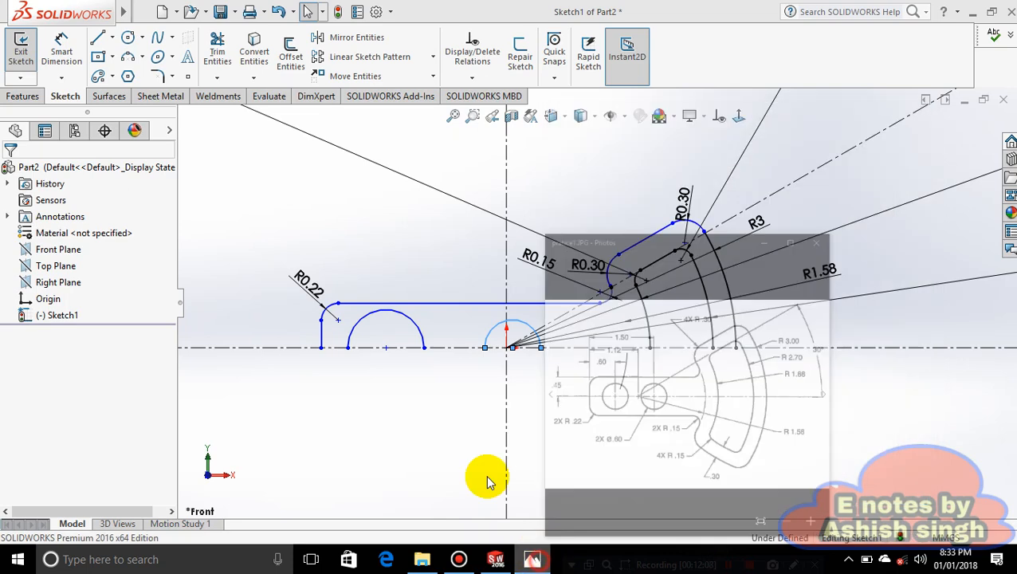
click(61, 53)
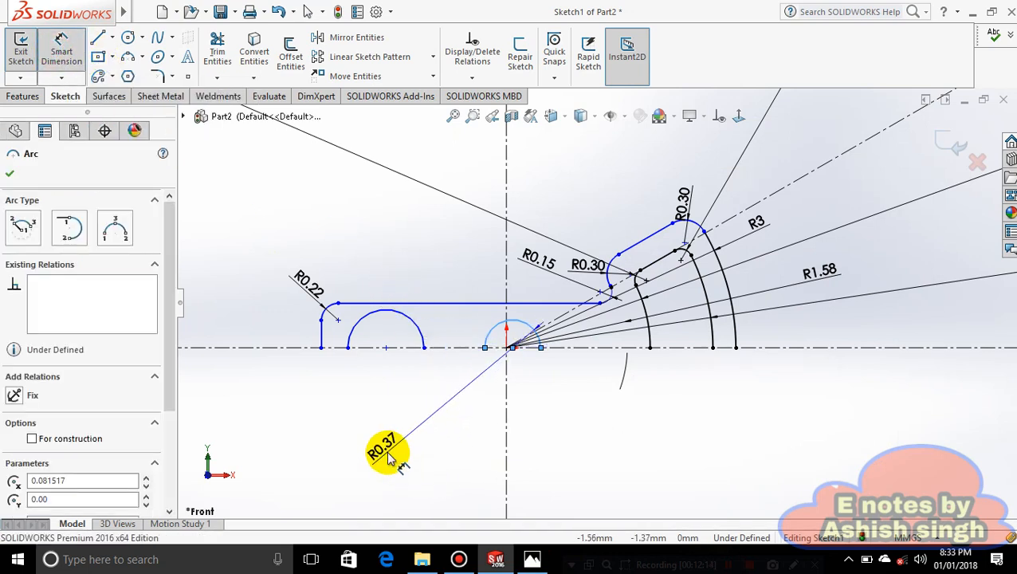
click(388, 454)
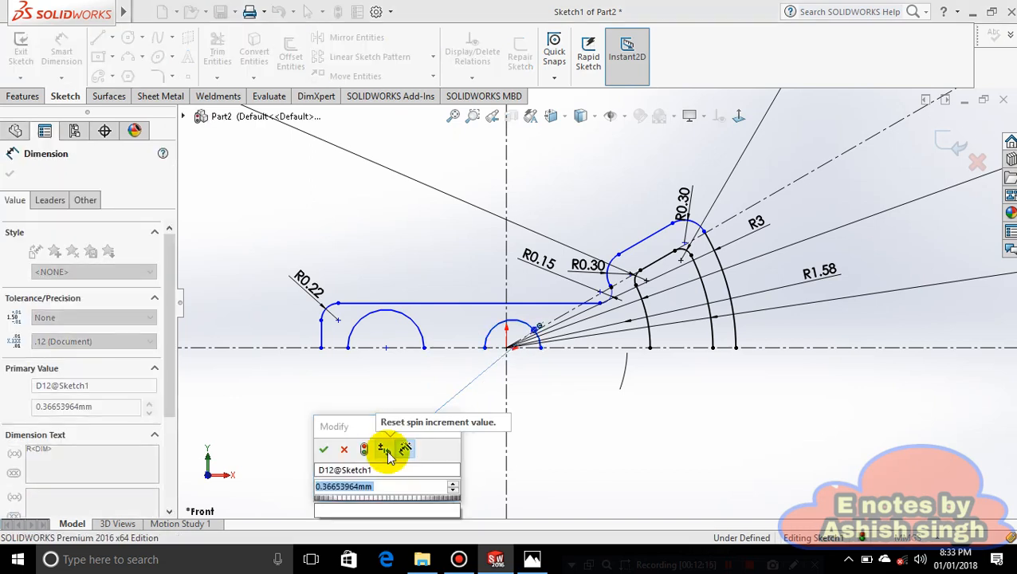
text(0.30)
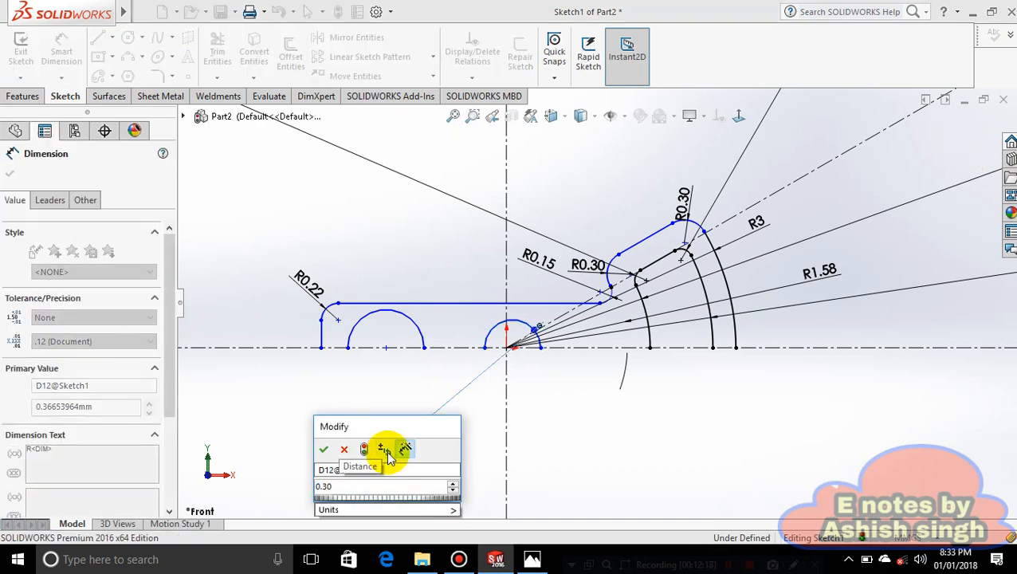
key(Return)
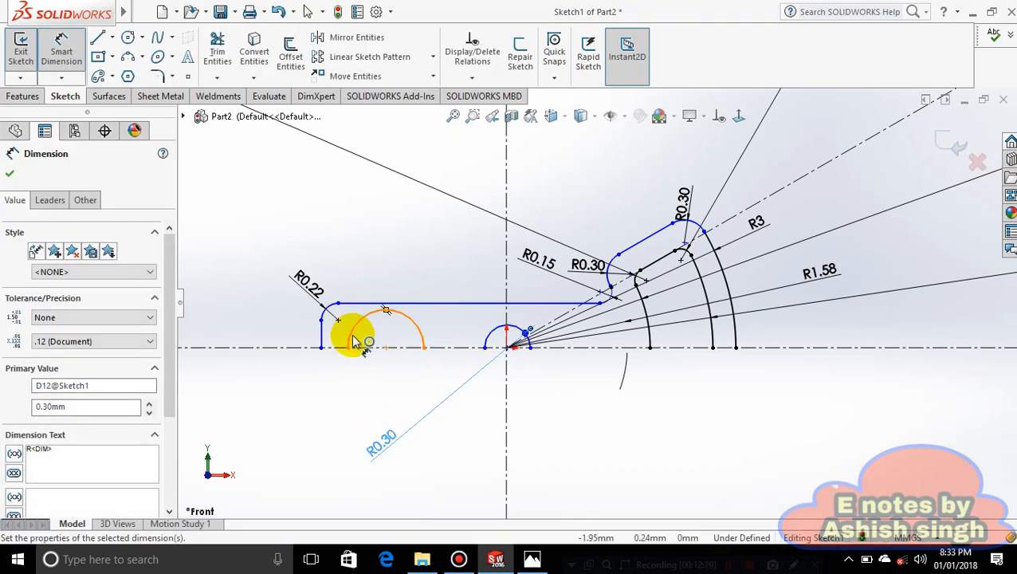
- Dimension the radius of the semicircle near the arm's end as 0.30 mm
click(356, 341)
click(310, 437)
text(0)
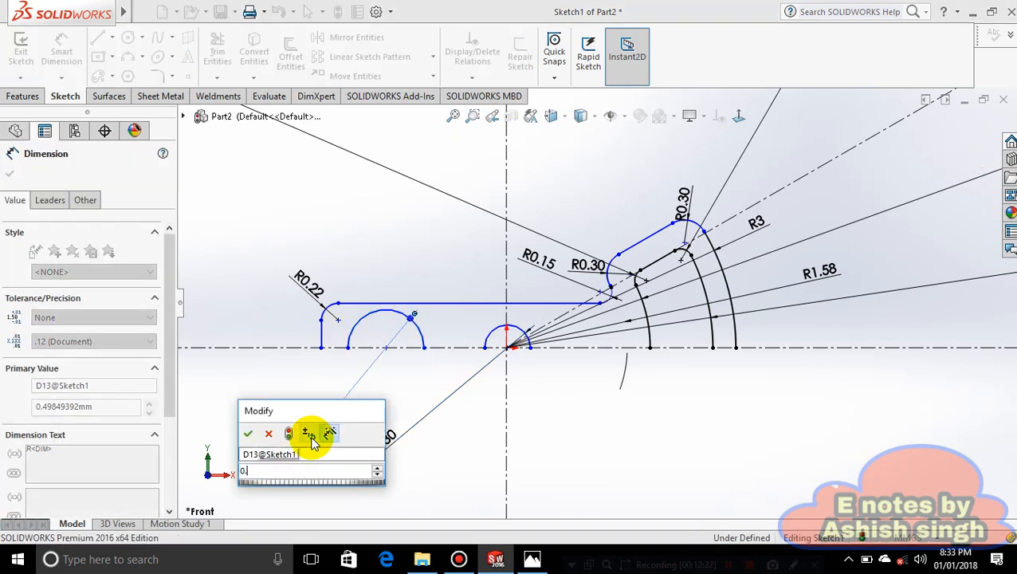
text(.30)
key(Return)
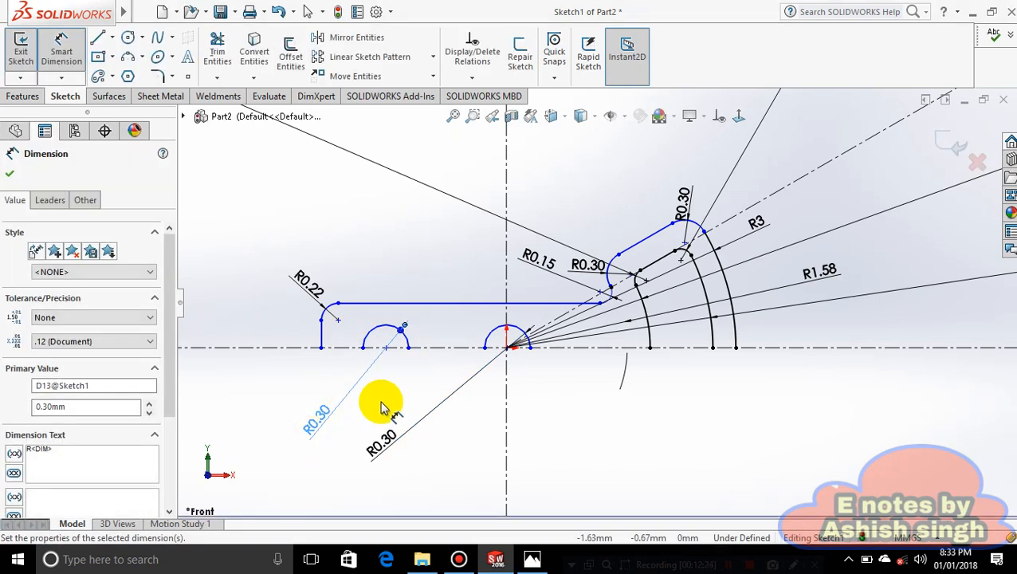
- Check the arm's half-width in the reference drawing and dimension its upper edge 0.45 mm from the horizontal centerline
click(532, 560)
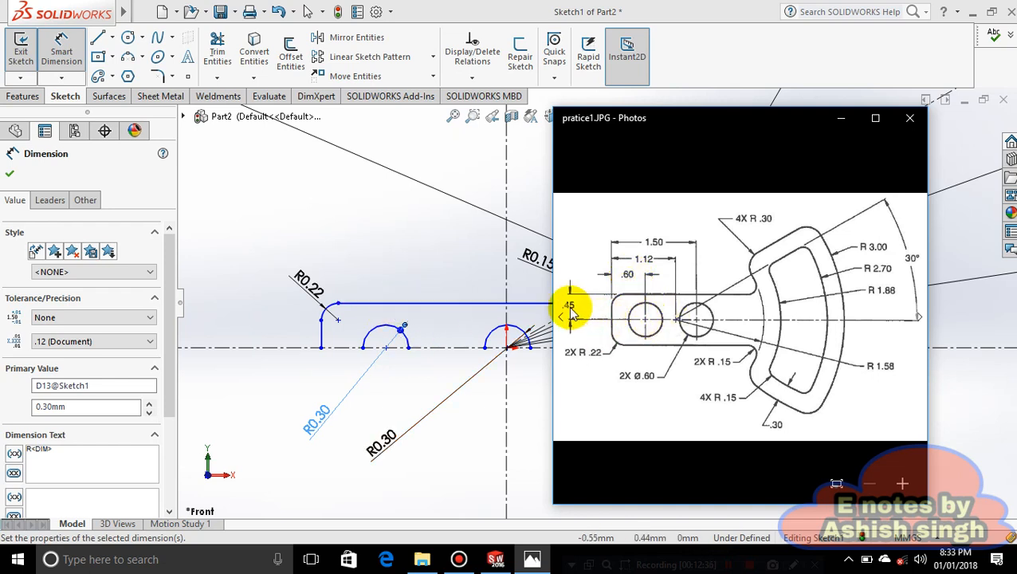
click(843, 118)
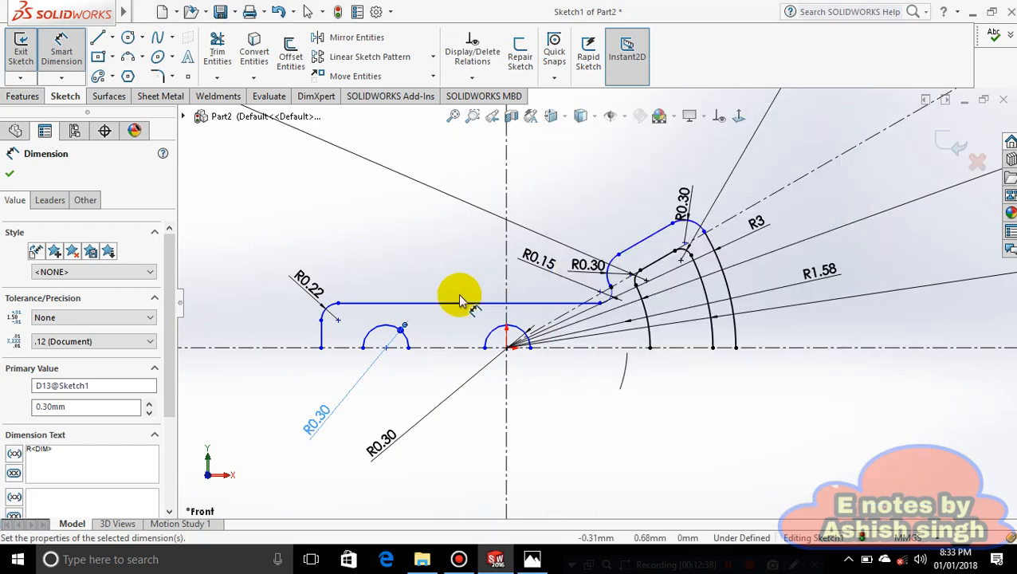
click(371, 304)
click(290, 348)
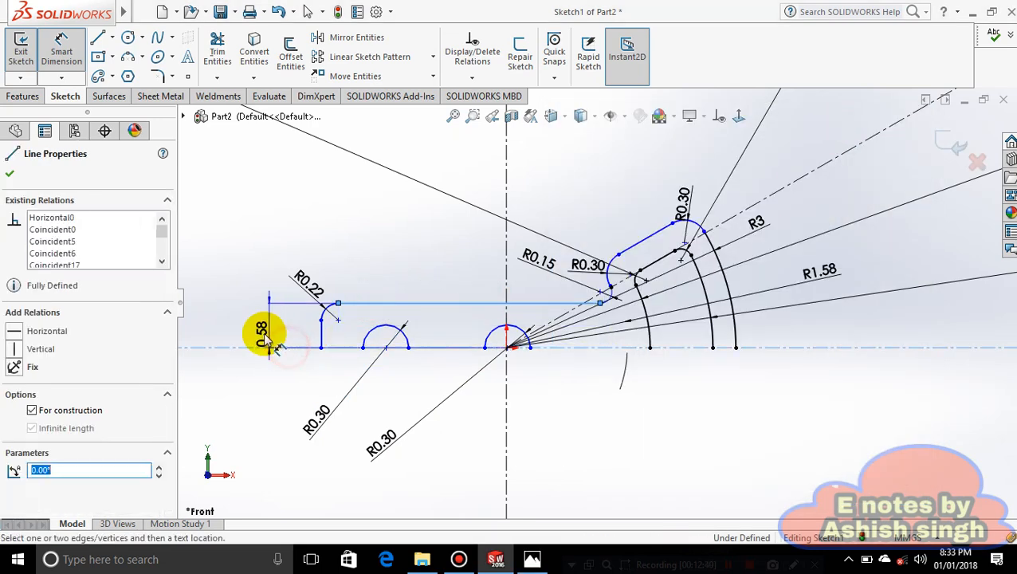
click(266, 333)
text(4)
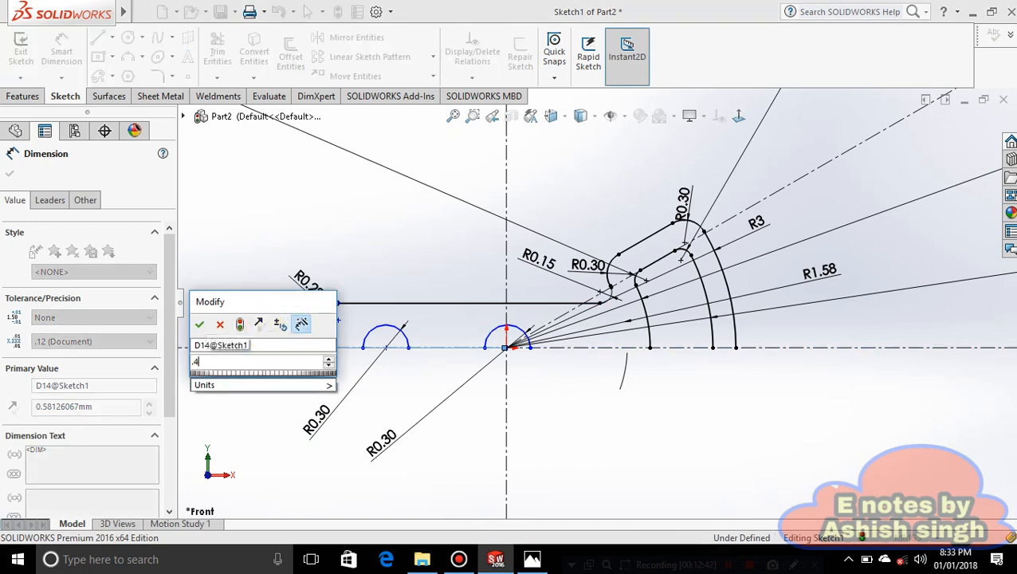
text(5)
key(Return)
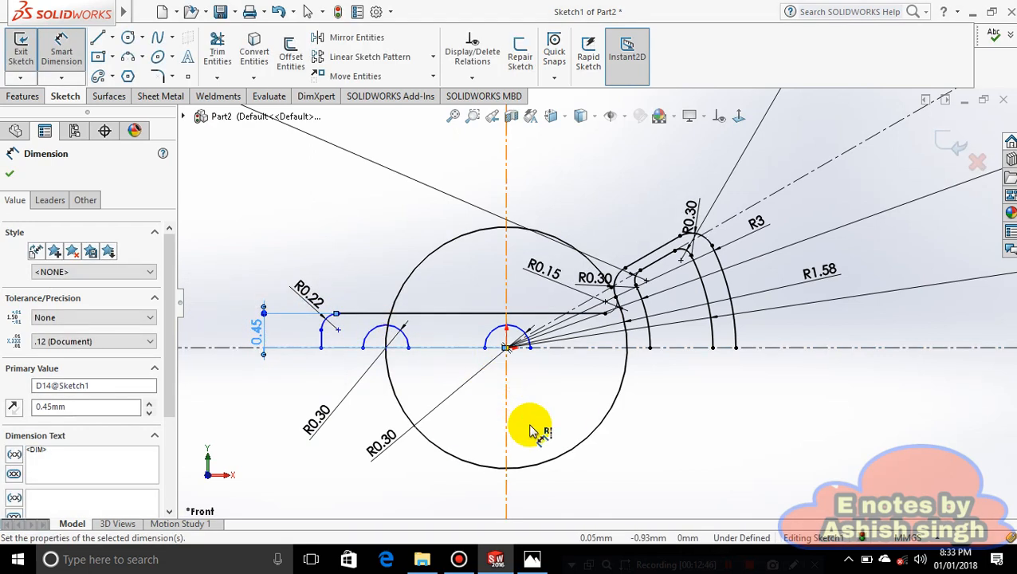
- Trim away the 1.58 mm radius circle around the origin, including its arc pieces beside the sector's neck
scroll(609, 365, down, 2)
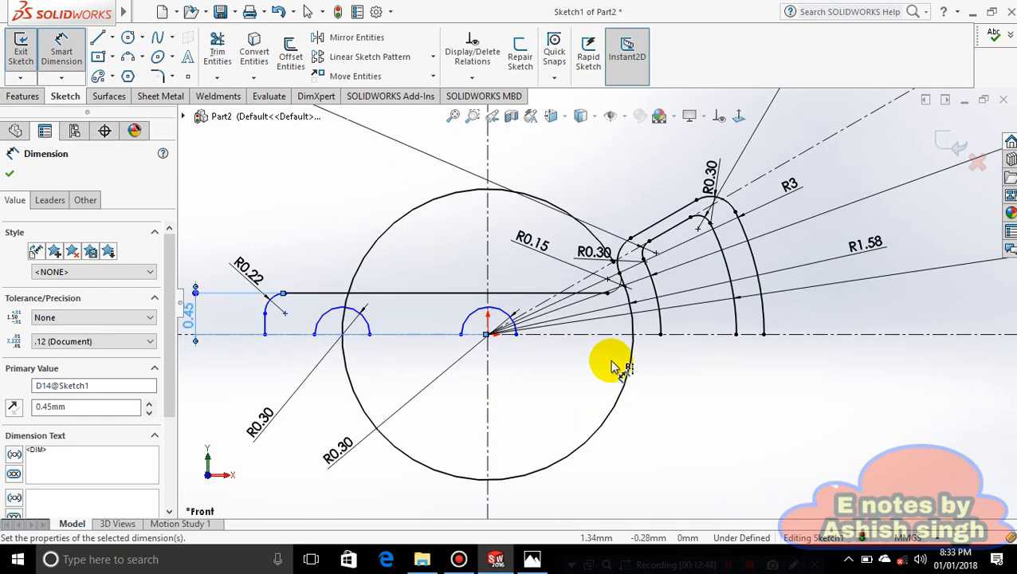
click(217, 49)
mouse_move(501, 299)
mouse_down()
mouse_move(624, 411)
mouse_move(406, 448)
mouse_up()
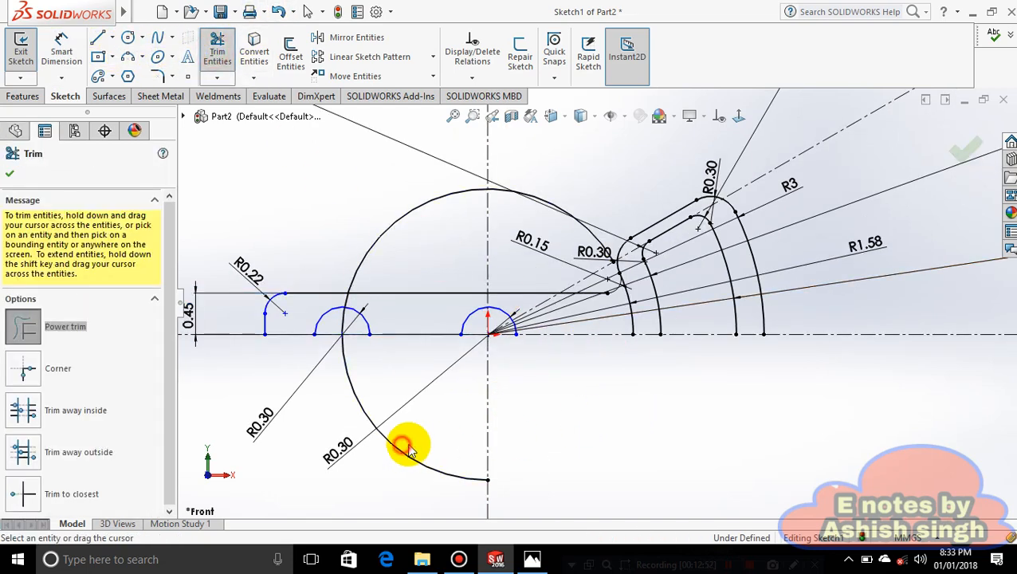
mouse_move(383, 247)
mouse_down()
mouse_move(340, 284)
mouse_move(331, 309)
mouse_up()
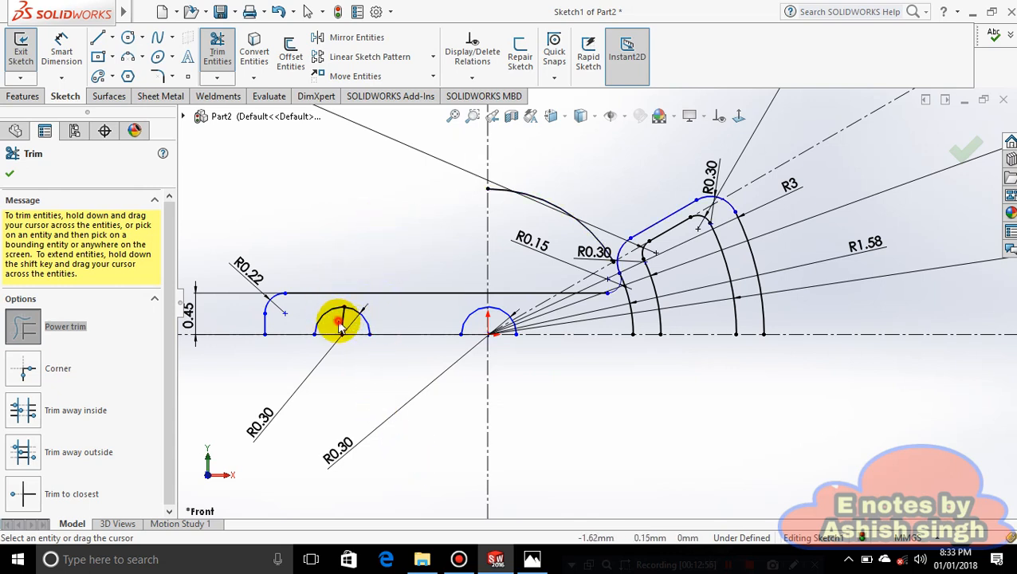
scroll(592, 335, down, 5)
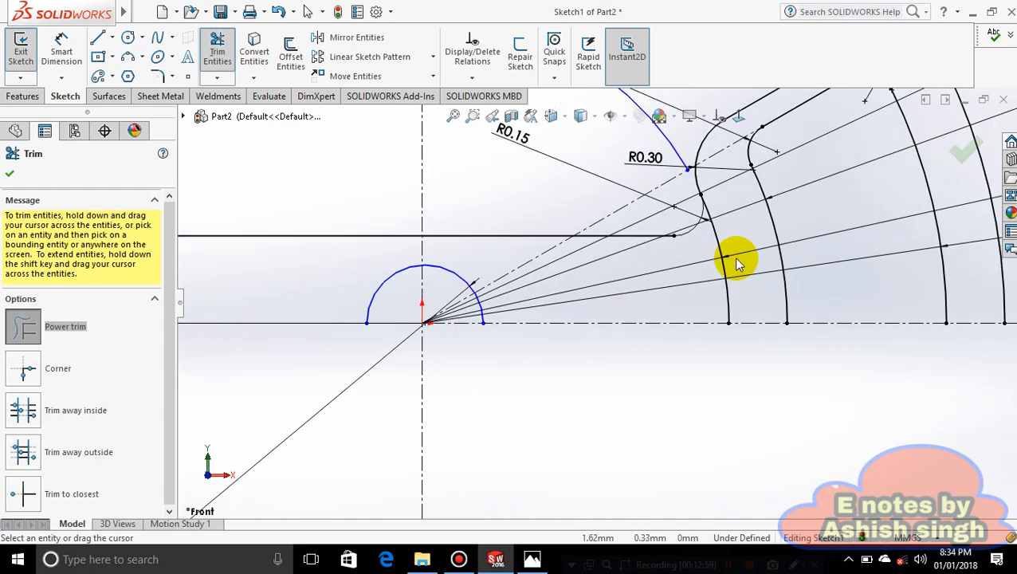
drag(737, 321, 696, 313)
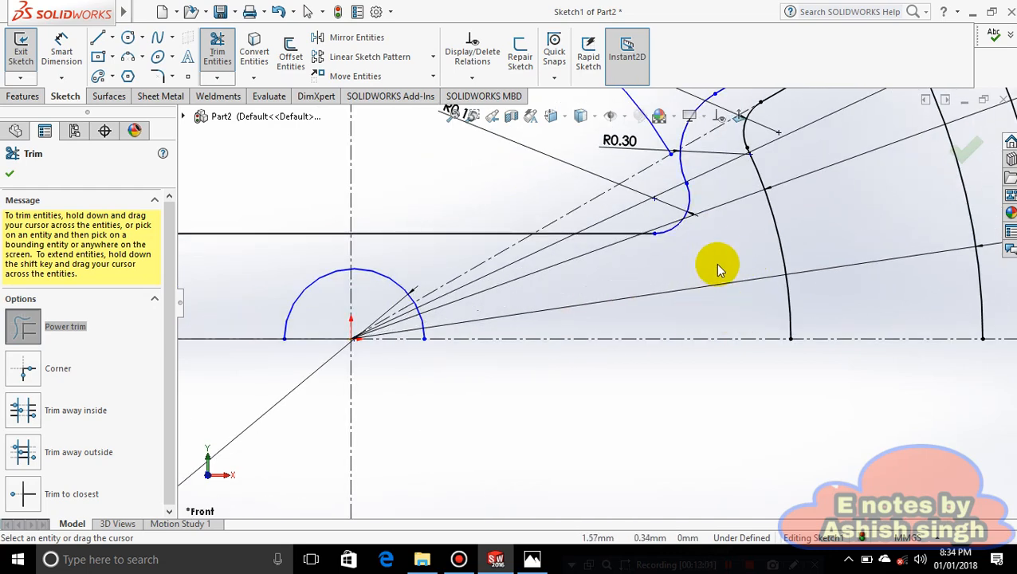
scroll(714, 263, up, 3)
drag(576, 169, 561, 194)
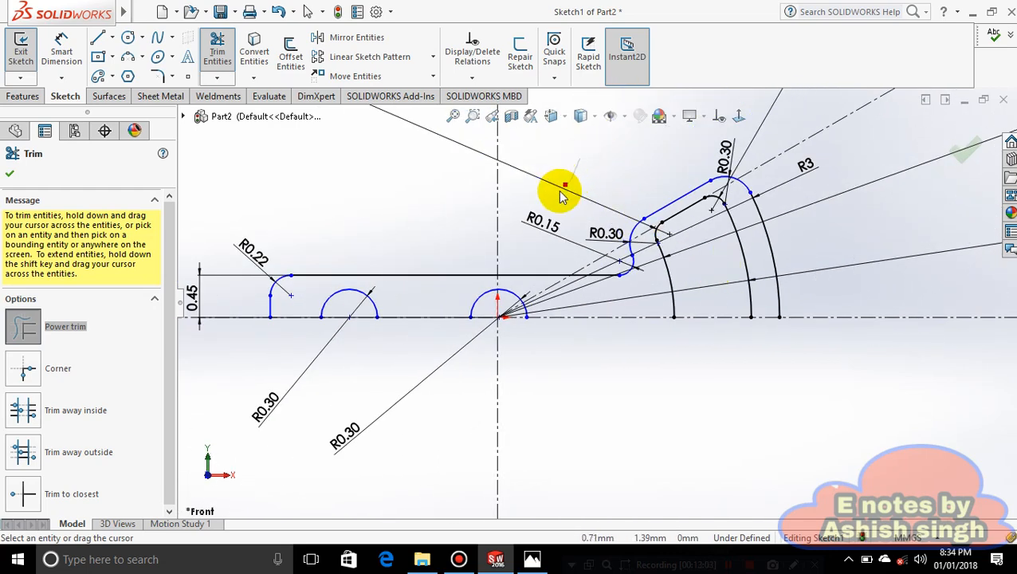
- Examine the trimmed half outline, from the arm's half-holes to the sector slot and its rounded corners
scroll(606, 267, up, 3)
scroll(580, 278, down, 3)
scroll(578, 280, down, 1)
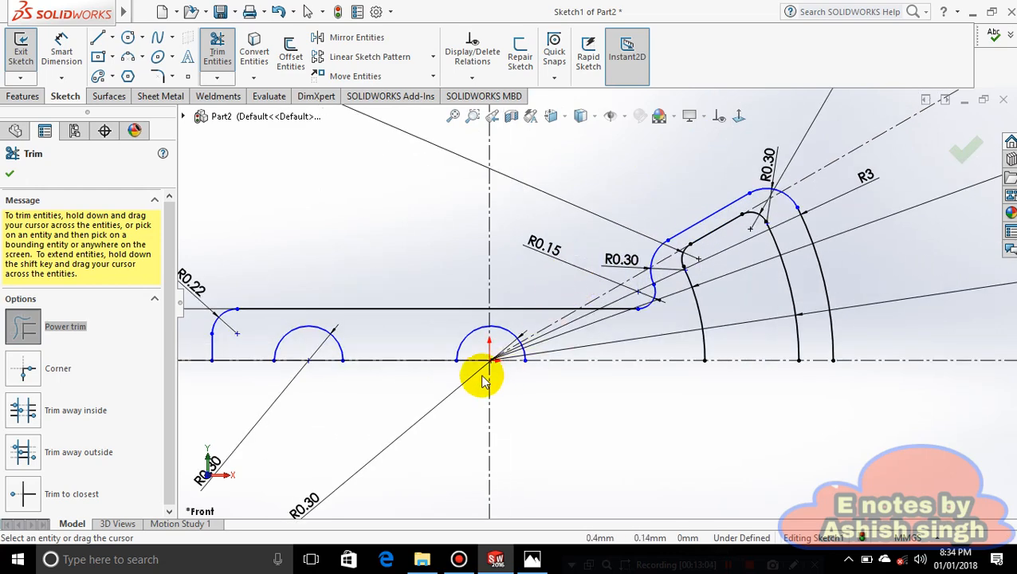
scroll(481, 375, up, 2)
scroll(401, 415, up, 2)
scroll(402, 416, down, 2)
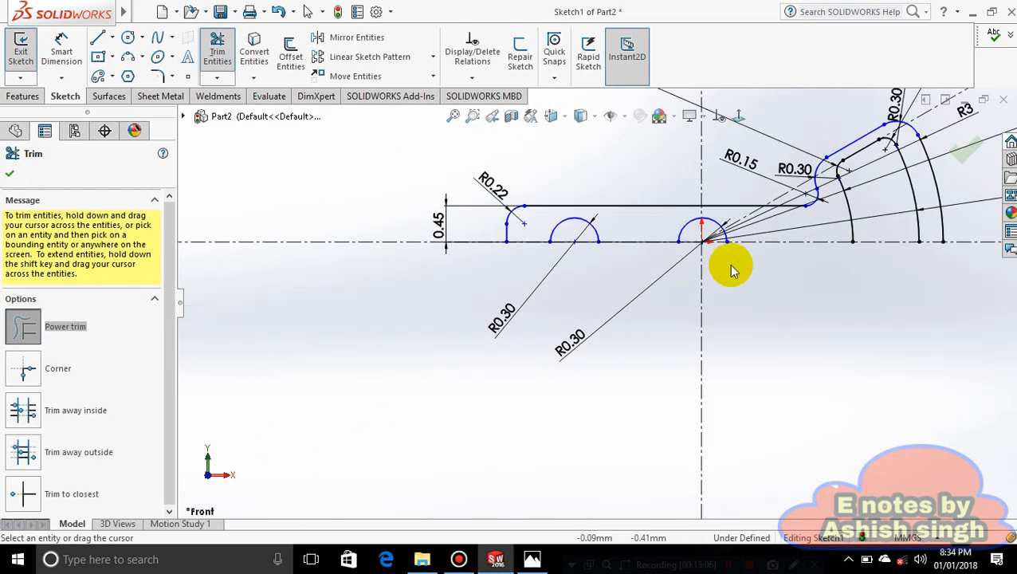
scroll(781, 254, down, 1)
scroll(780, 252, up, 2)
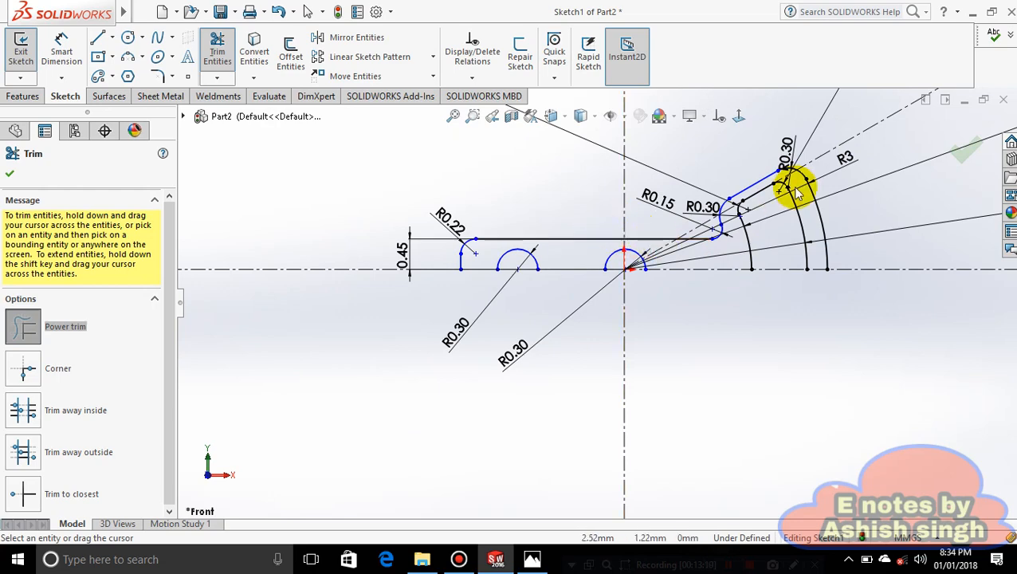
scroll(794, 182, down, 2)
scroll(686, 219, down, 1)
scroll(753, 253, down, 1)
scroll(753, 252, down, 1)
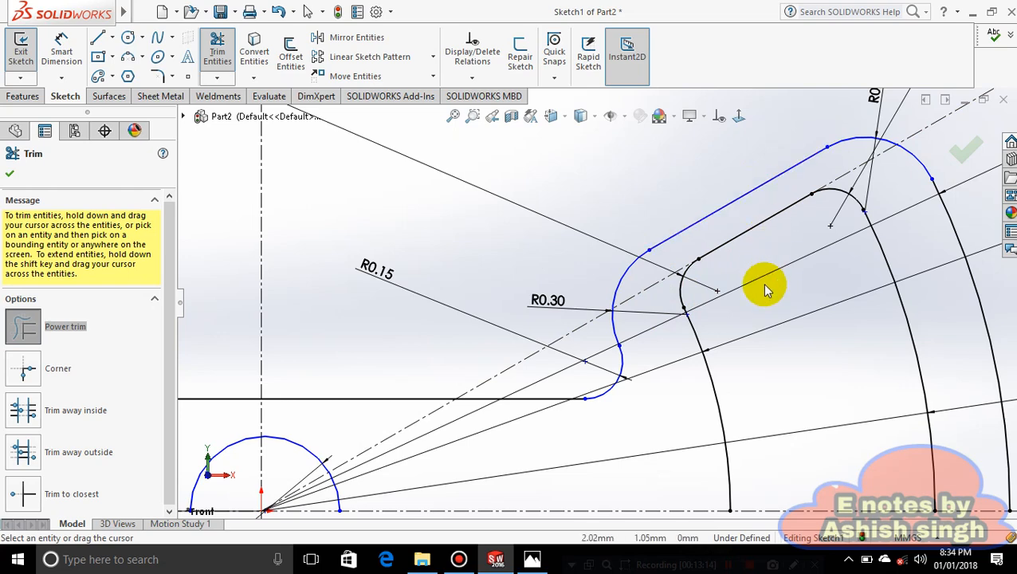
scroll(651, 424, up, 1)
scroll(637, 416, up, 1)
scroll(389, 361, up, 1)
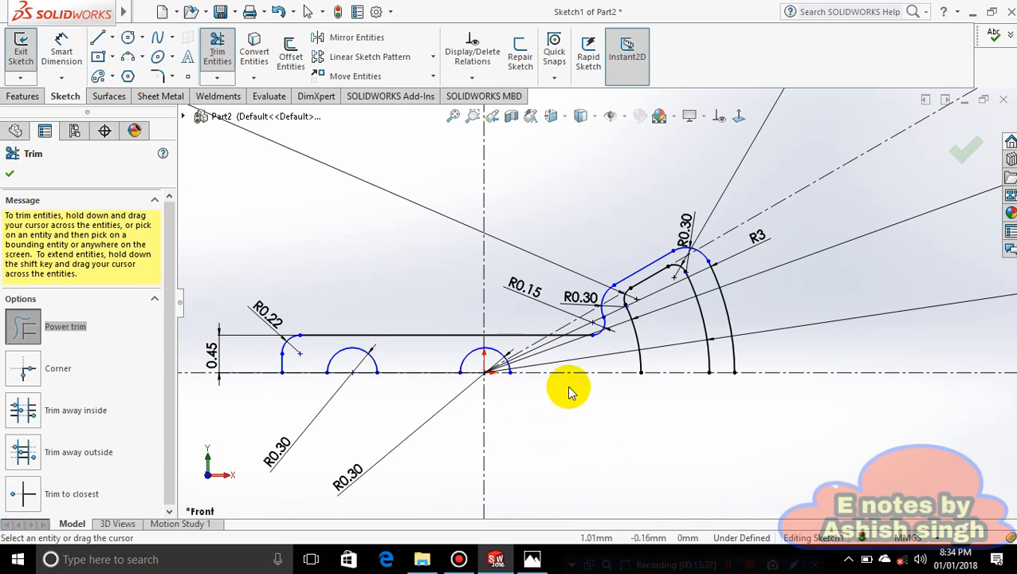
- Check the sector's wall thickness in the reference drawing and dimension the gap between the slot's and outline's inclined edges as 0.30 mm
right_drag(569, 388, 171, 162)
click(549, 560)
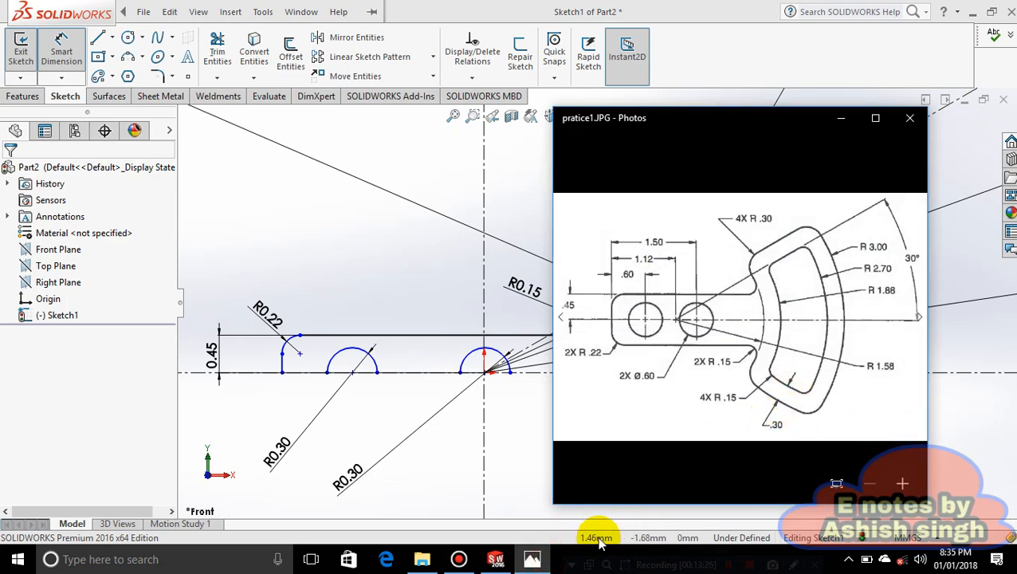
click(533, 560)
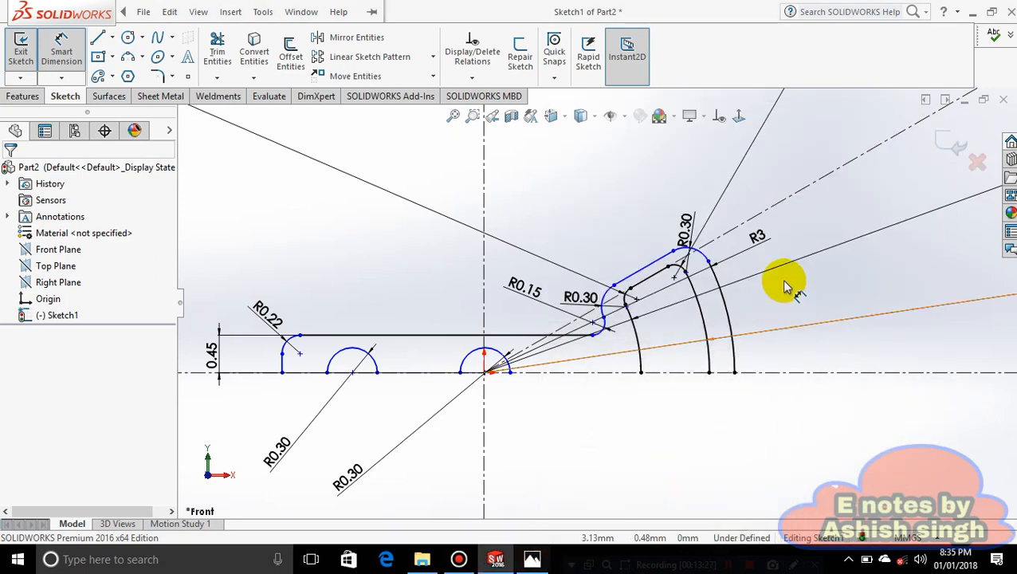
click(635, 281)
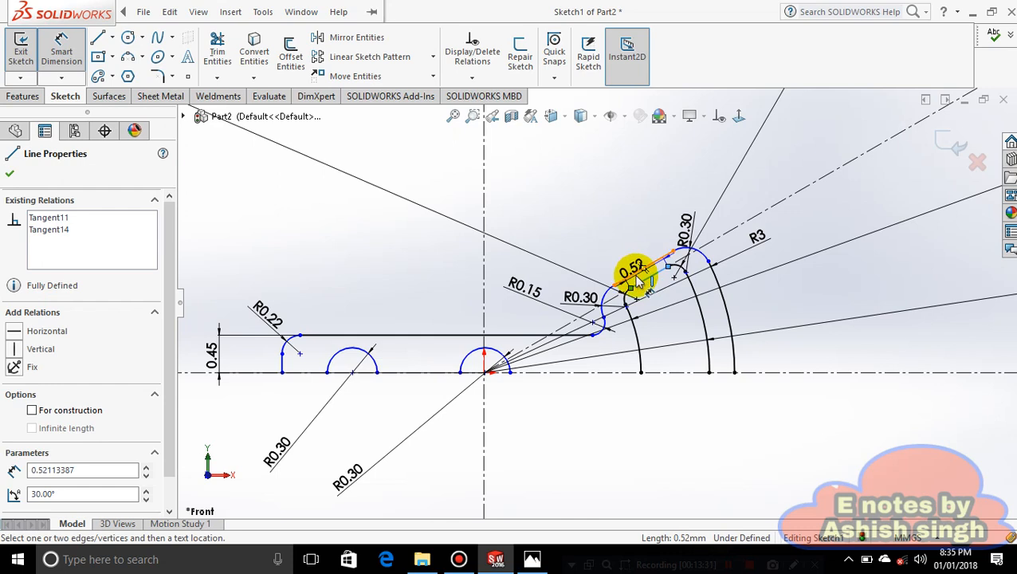
click(609, 200)
text(.3)
key(Return)
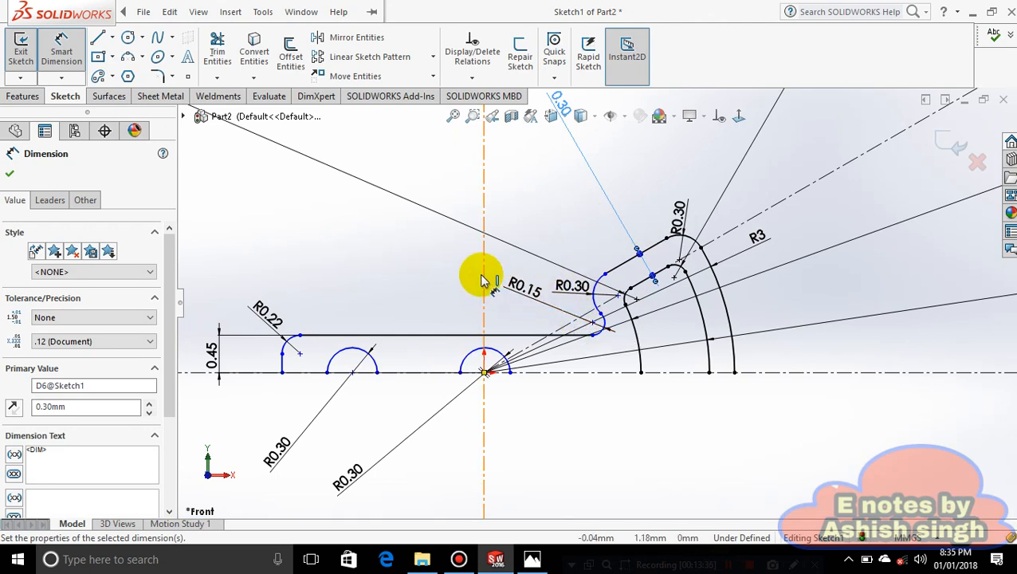
key(Escape)
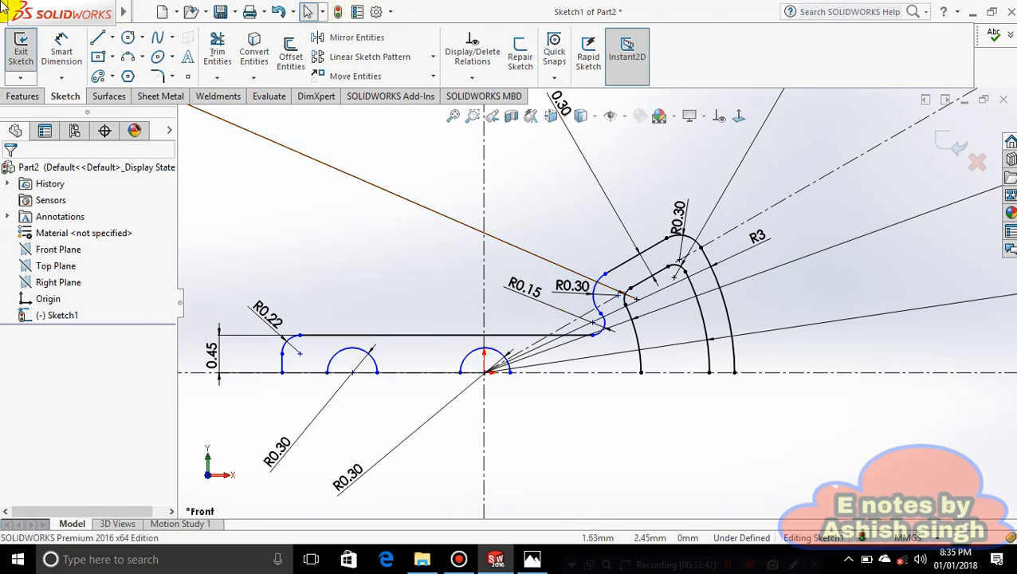
- Check the end hole's location in the reference drawing and dimension its center 0.6 mm horizontally from the arm's end
click(62, 50)
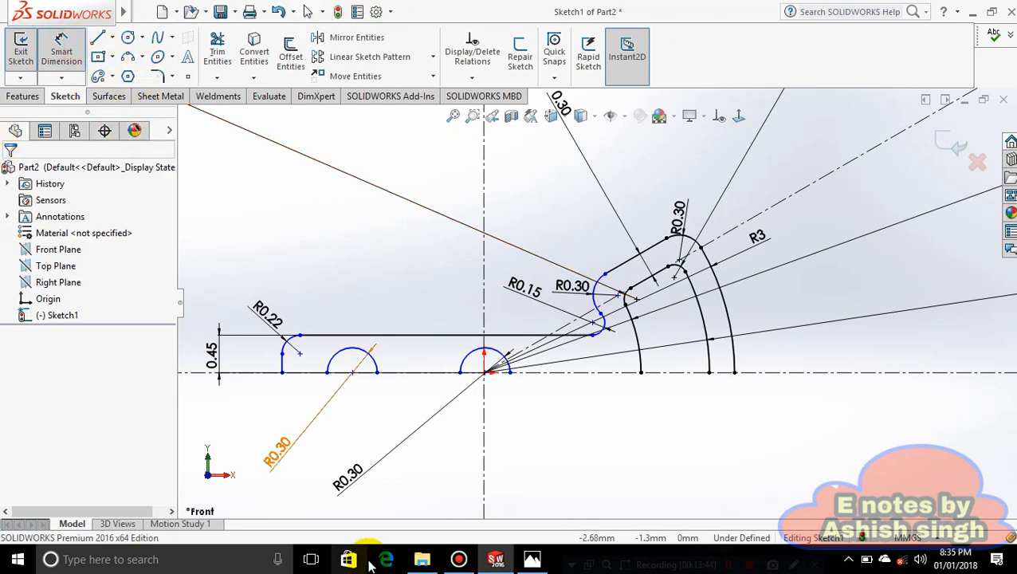
click(531, 559)
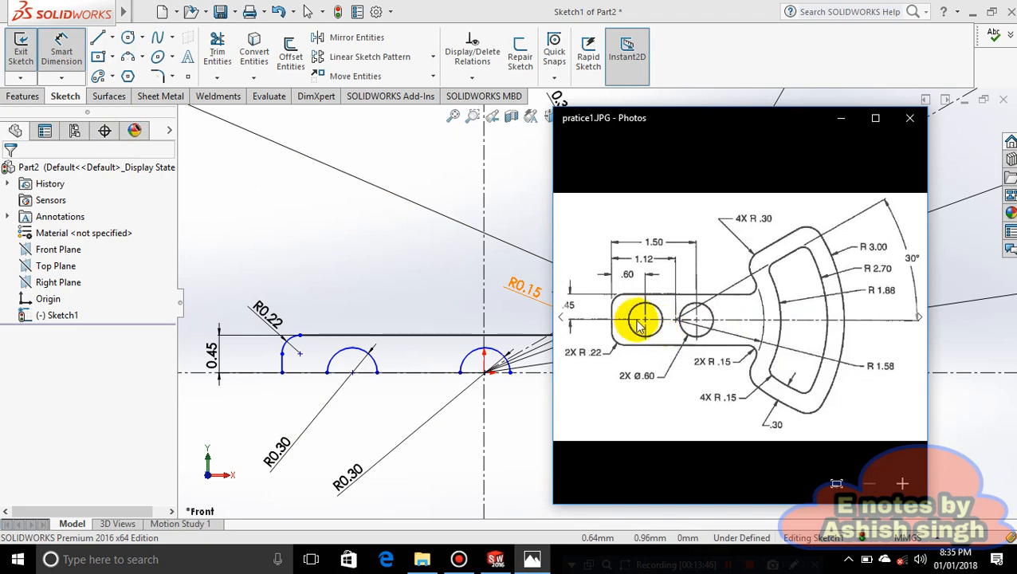
click(528, 562)
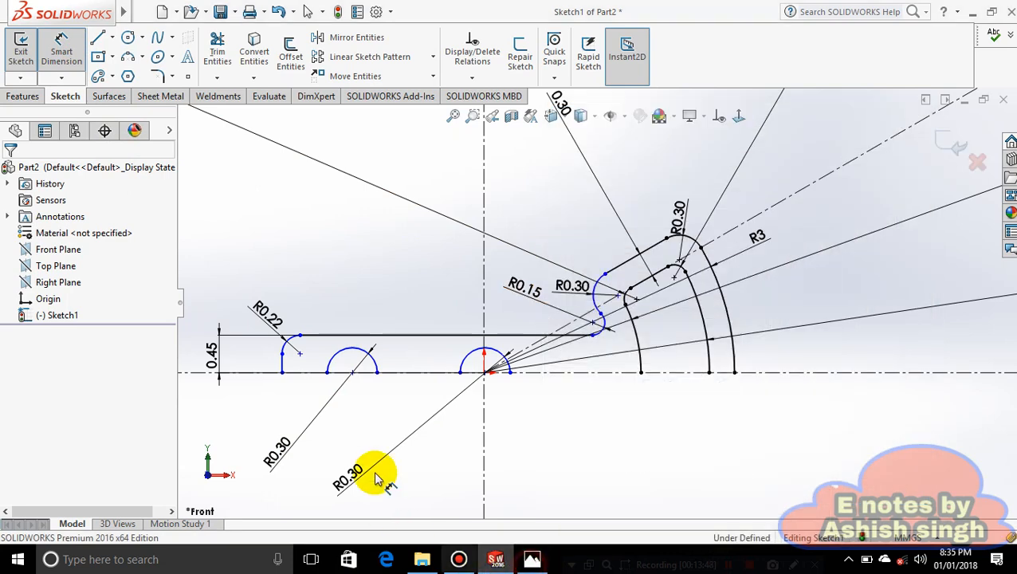
click(282, 372)
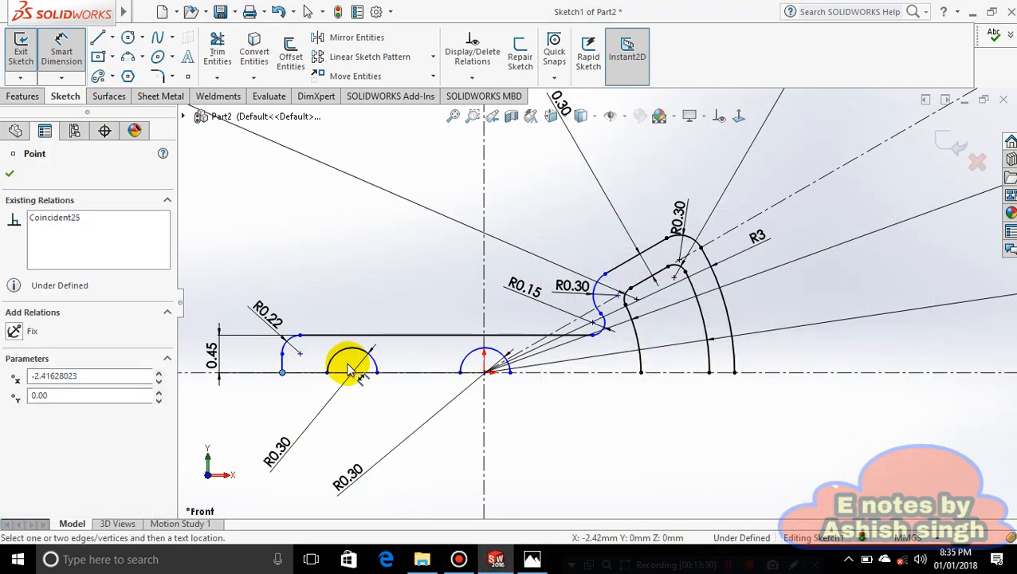
click(352, 374)
click(323, 275)
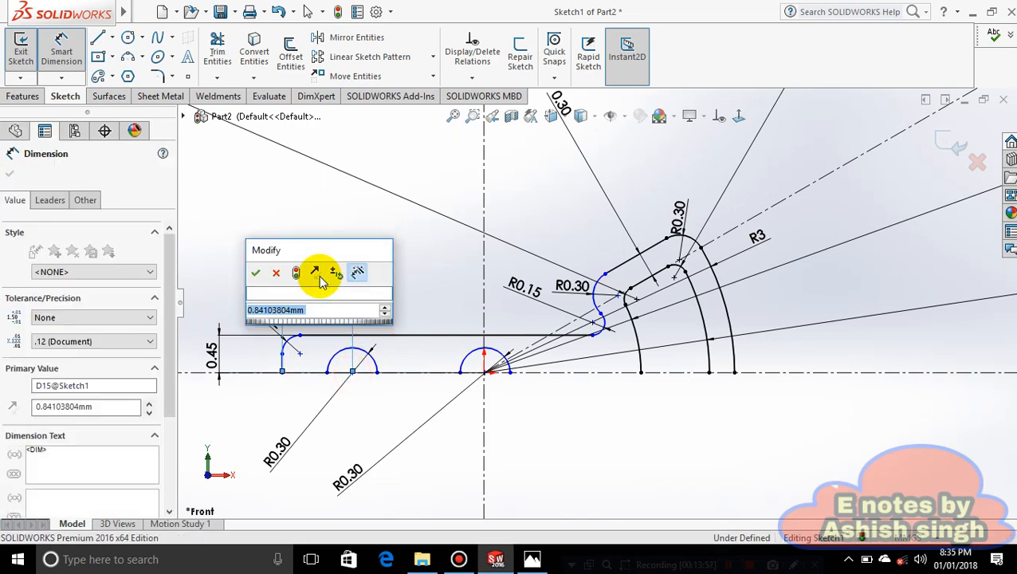
text(0.6)
key(Return)
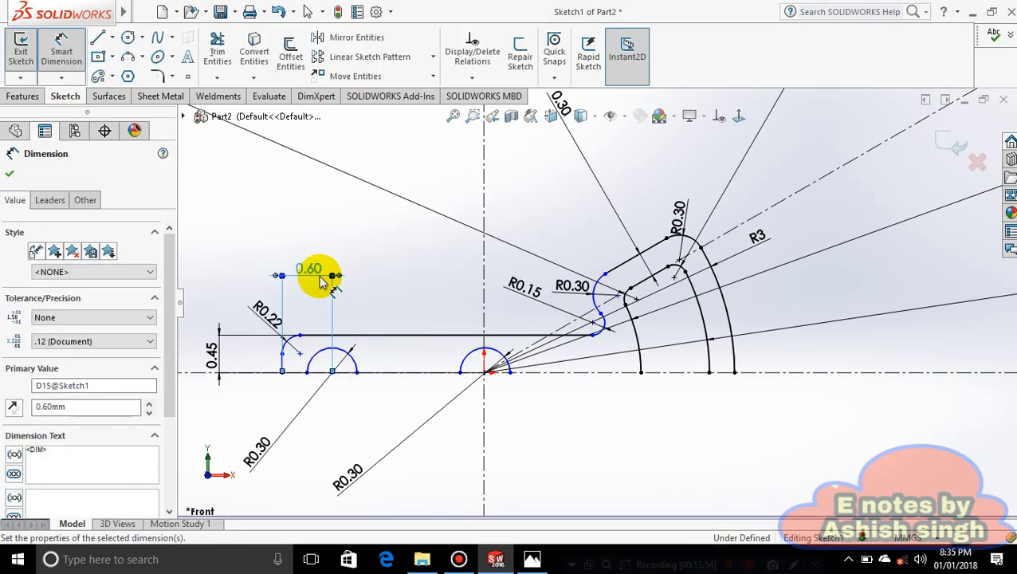
- Check the arm's hole positions in the reference drawing and delete the half-hole arc centered near the origin
click(510, 560)
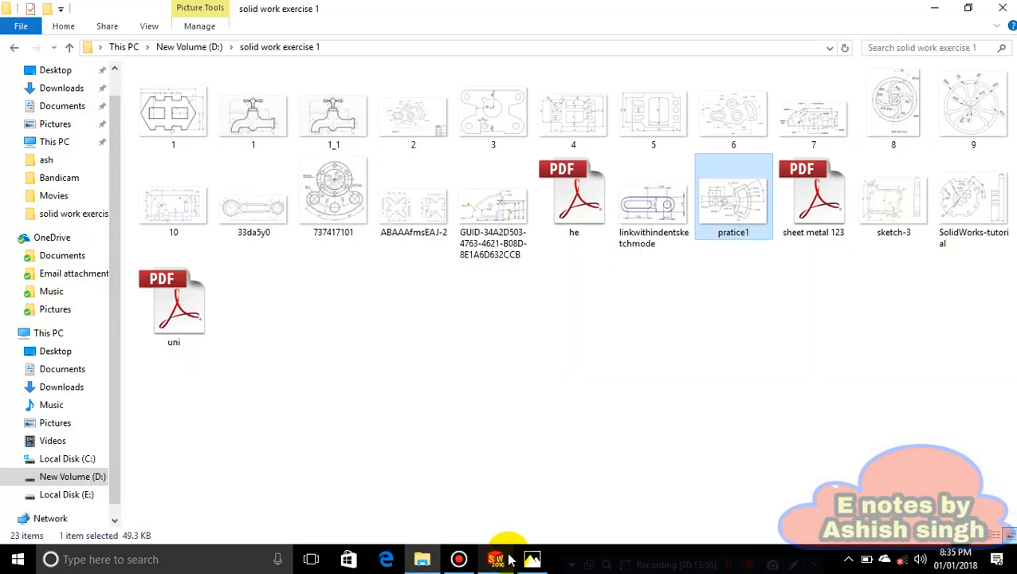
click(510, 560)
click(531, 559)
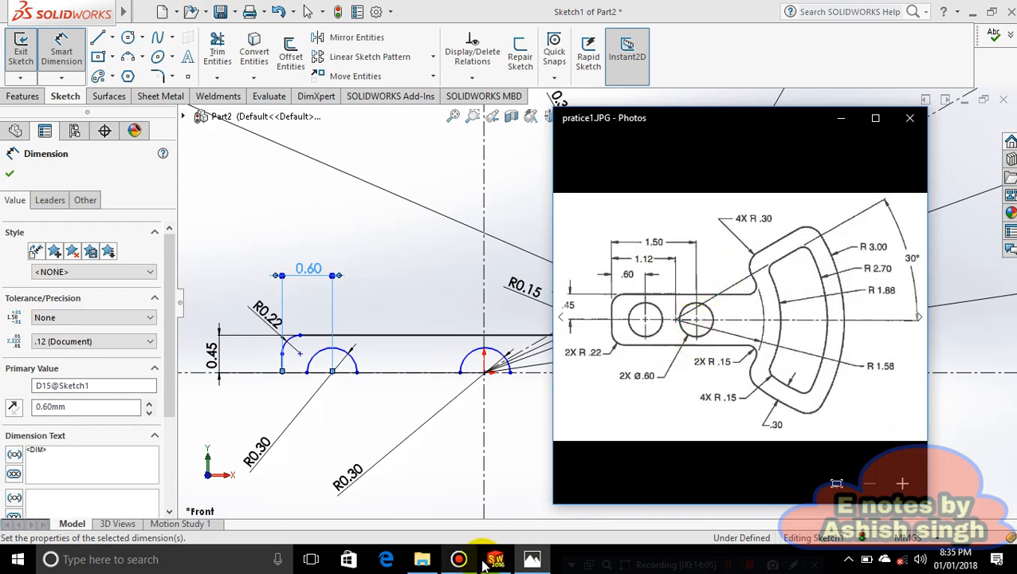
mouse_move(502, 566)
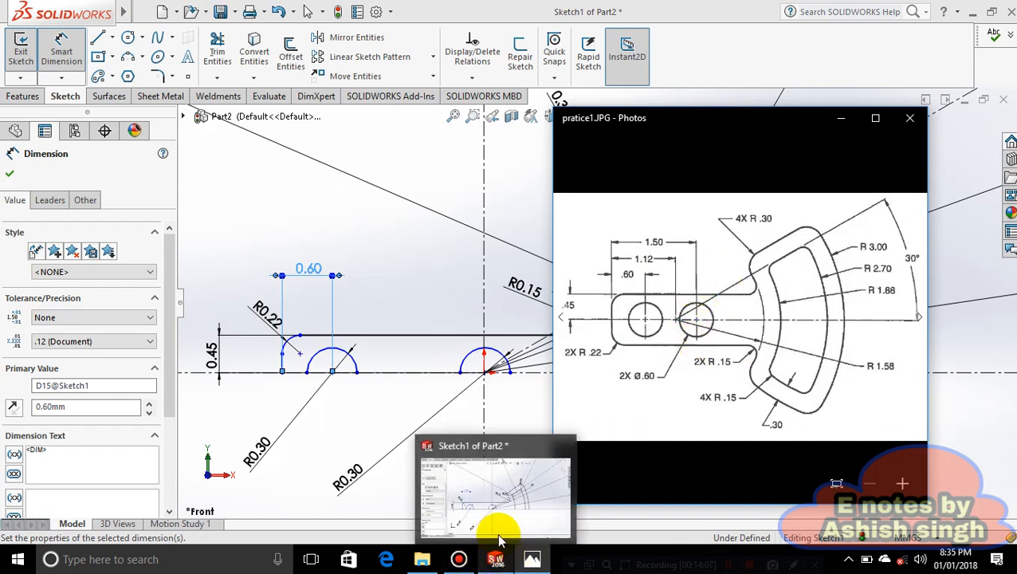
click(418, 303)
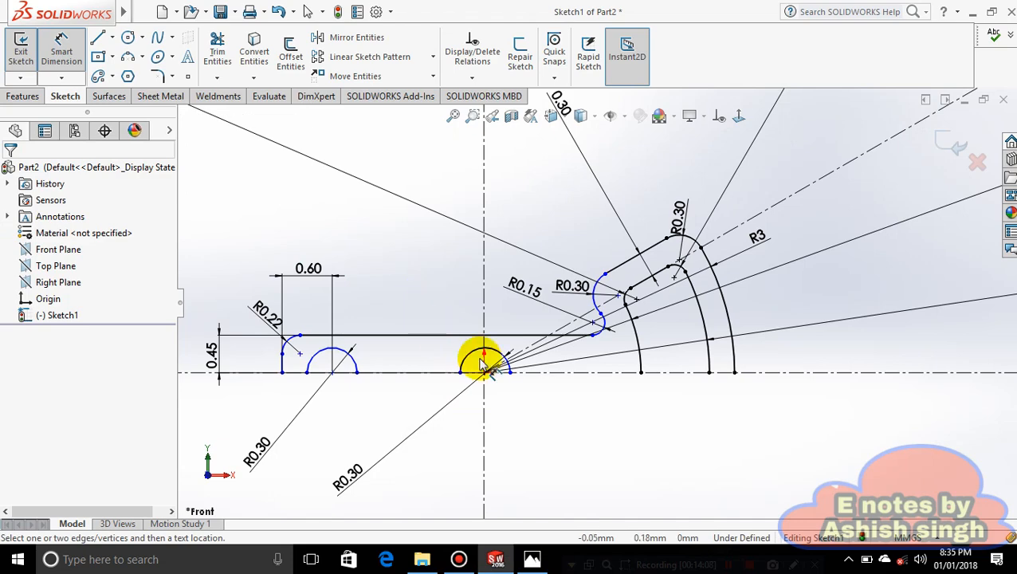
scroll(483, 372, down, 5)
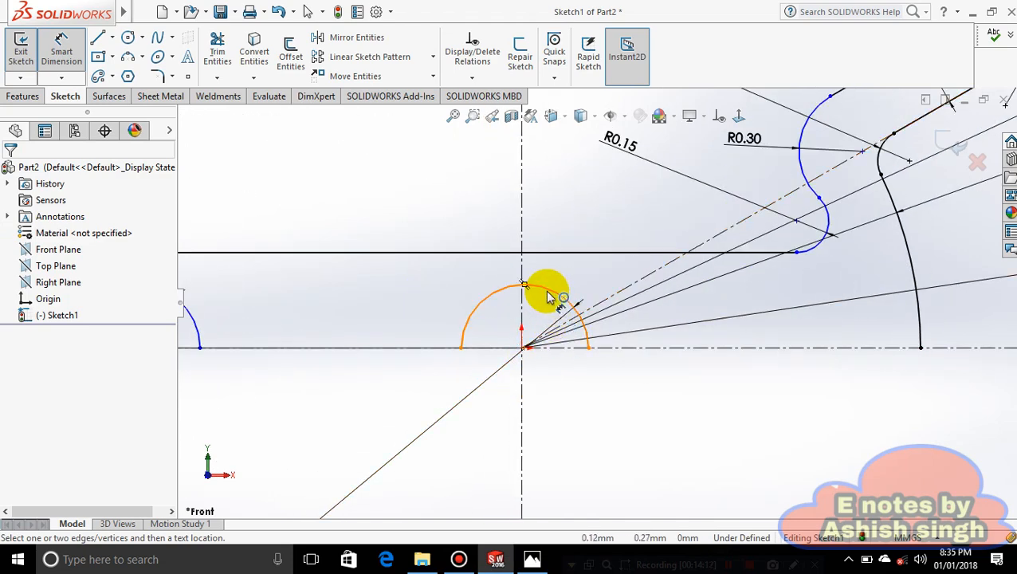
key(Escape)
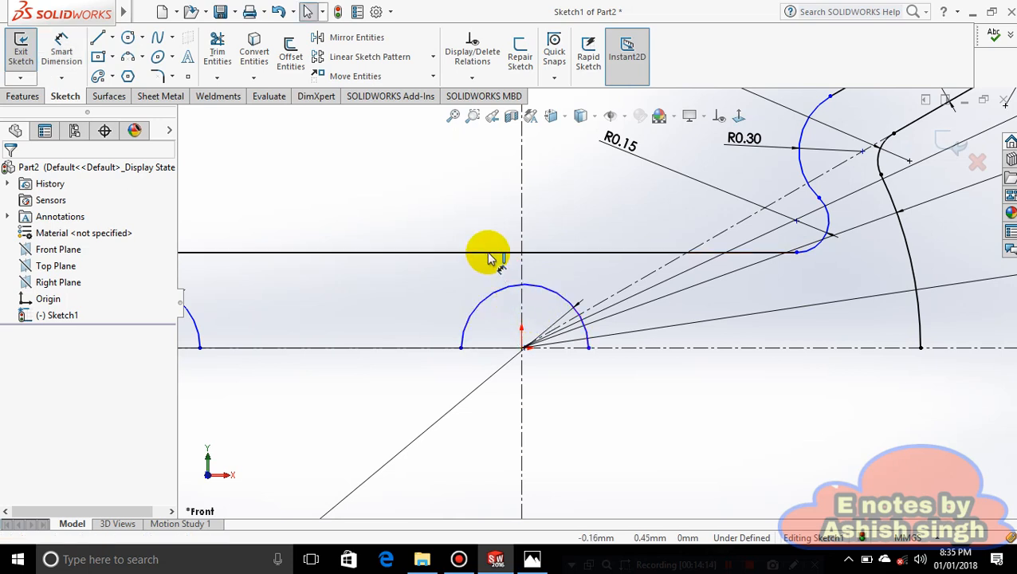
click(493, 293)
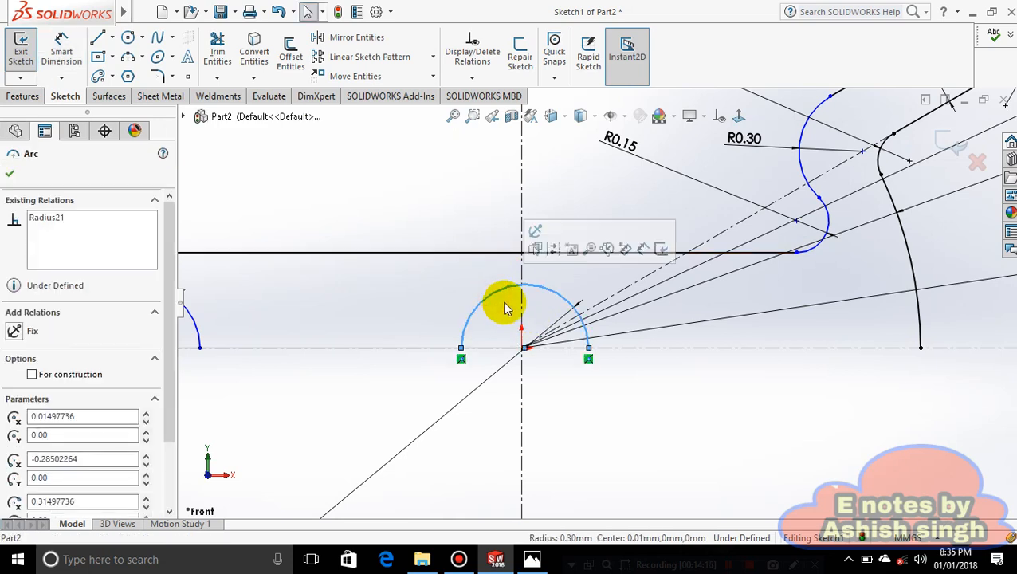
key(Delete)
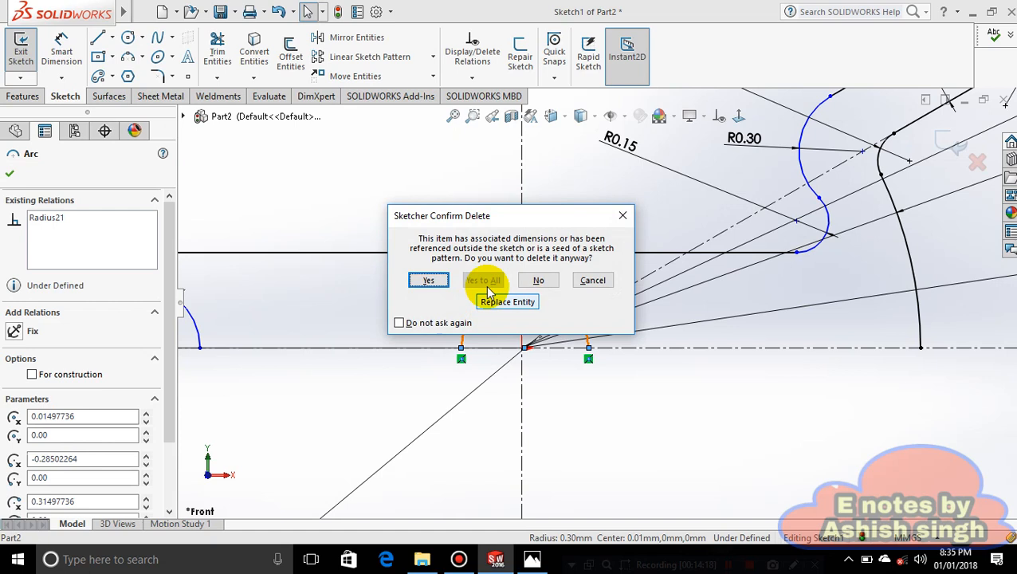
click(435, 281)
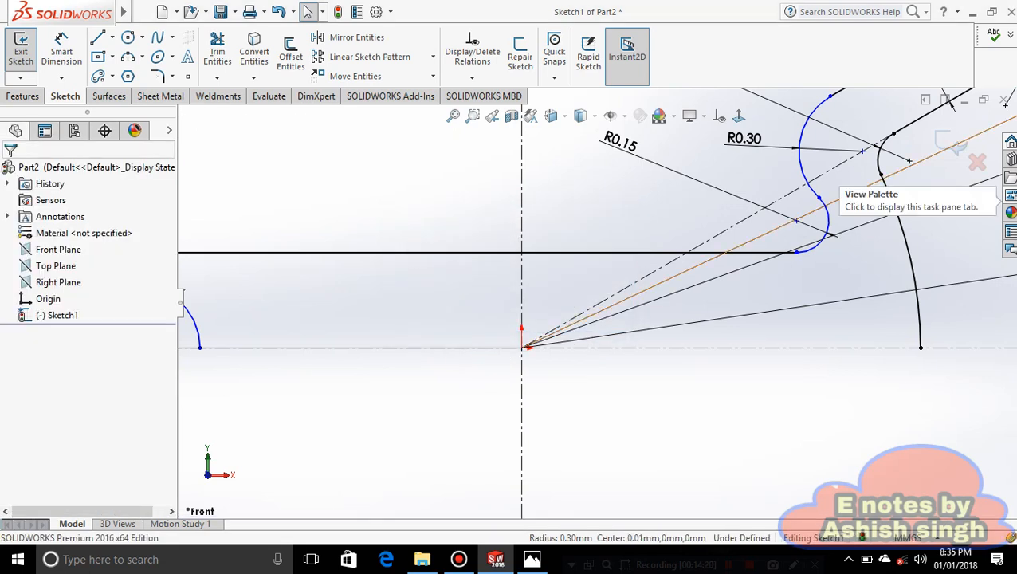
- Try a three-point half-hole arc on the horizontal centerline between the end hole and the origin, with radius 0.30 mm
click(144, 57)
click(139, 111)
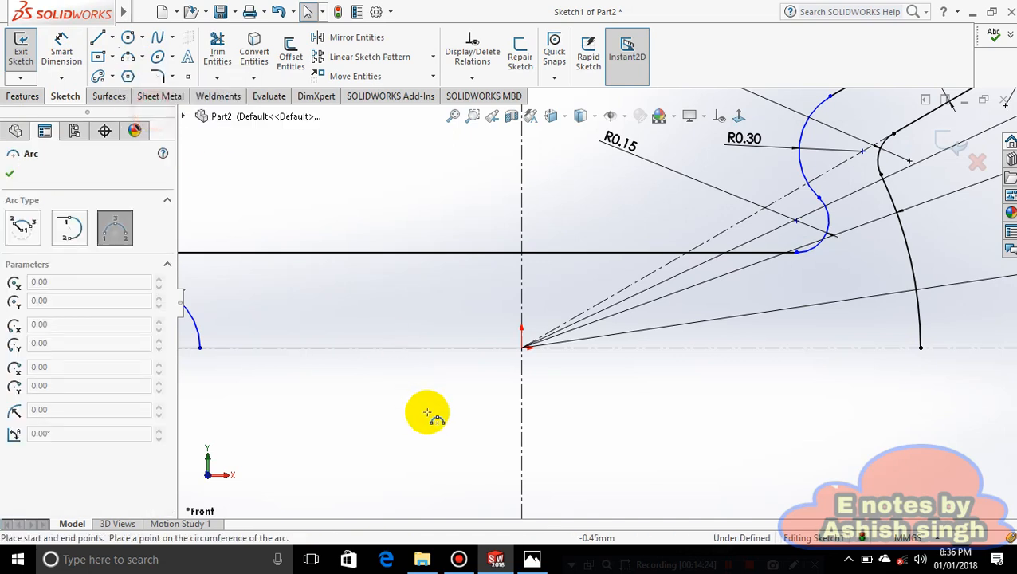
click(339, 348)
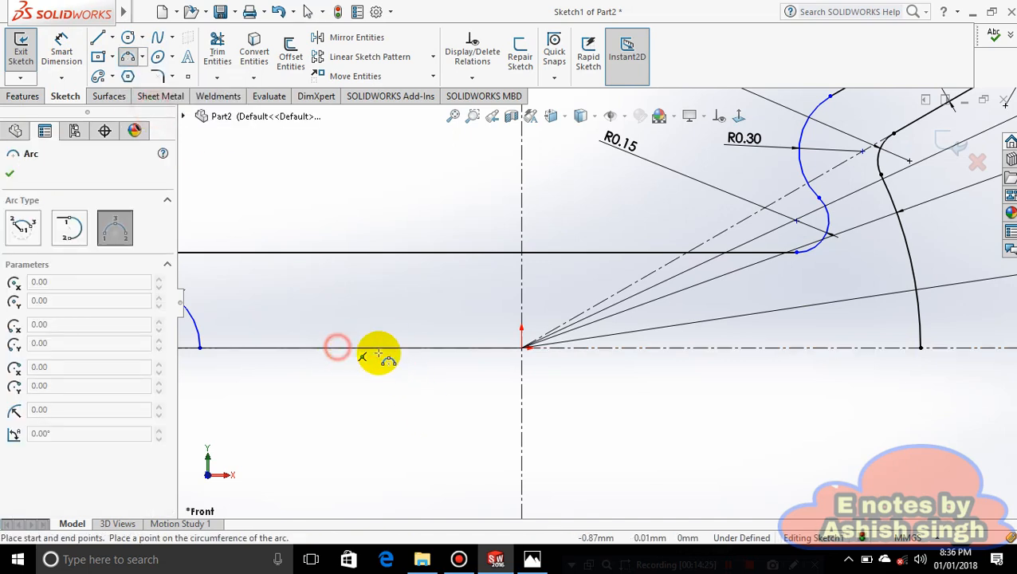
click(473, 348)
click(408, 290)
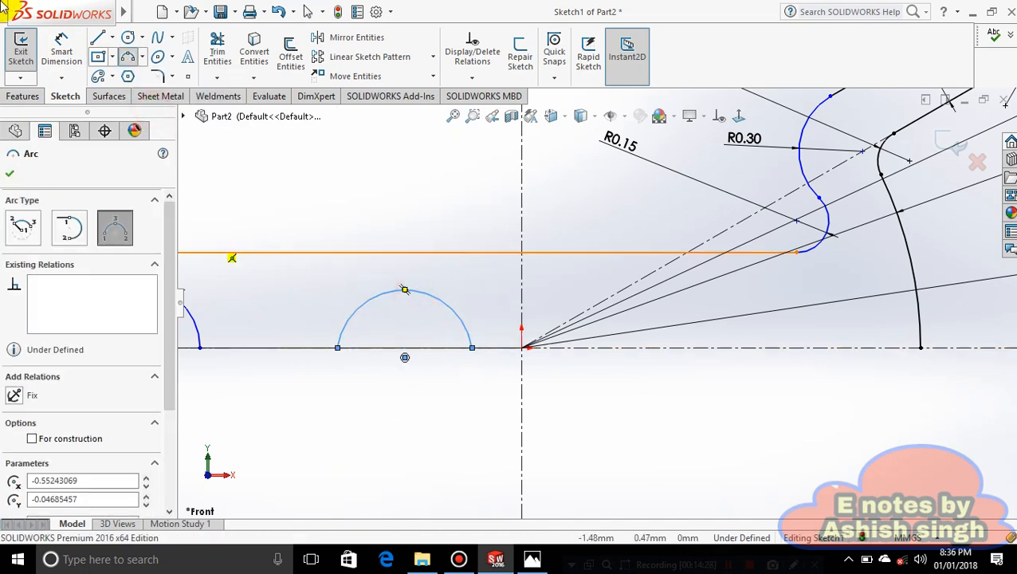
click(62, 51)
click(347, 320)
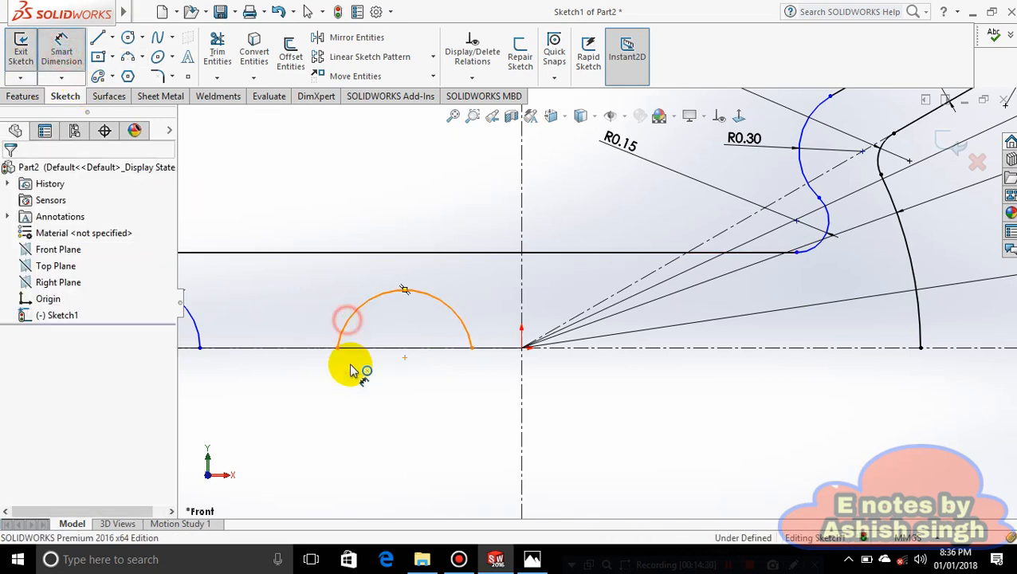
click(344, 414)
key(Return)
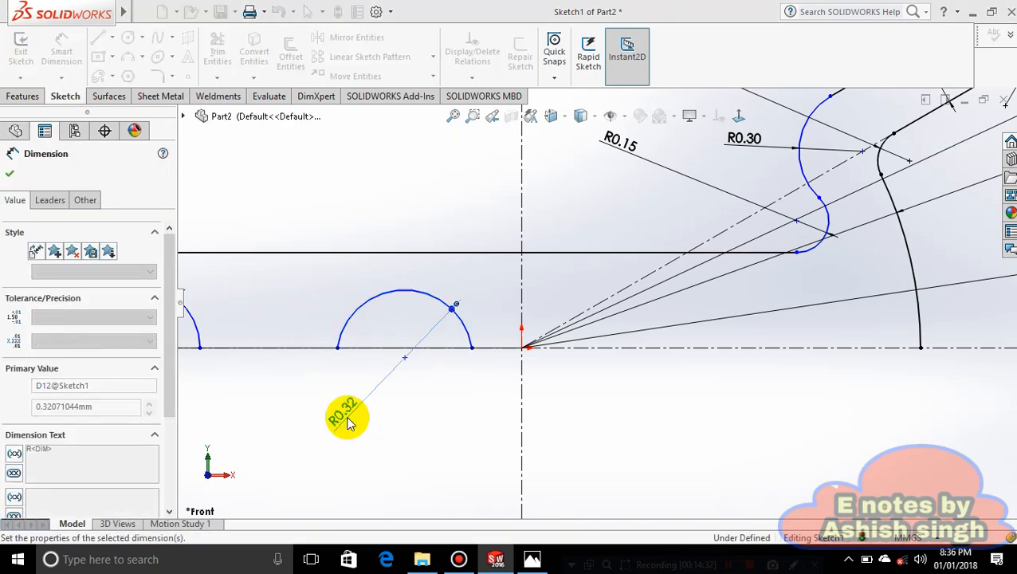
- Undo the radius dimension and the three-point arc between the end hole and the origin
click(74, 64)
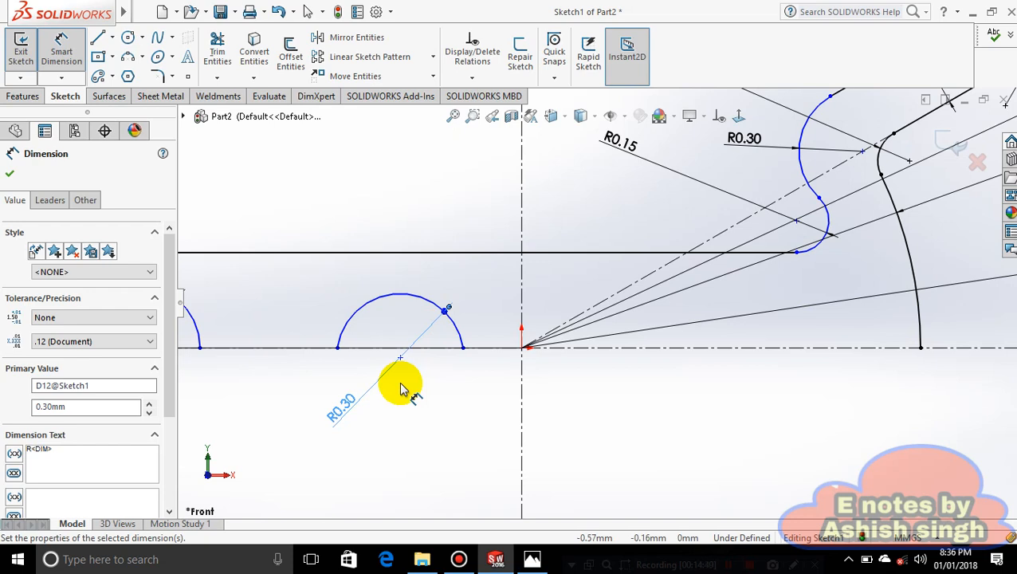
key(ctrl+z)
key(ctrl+z)
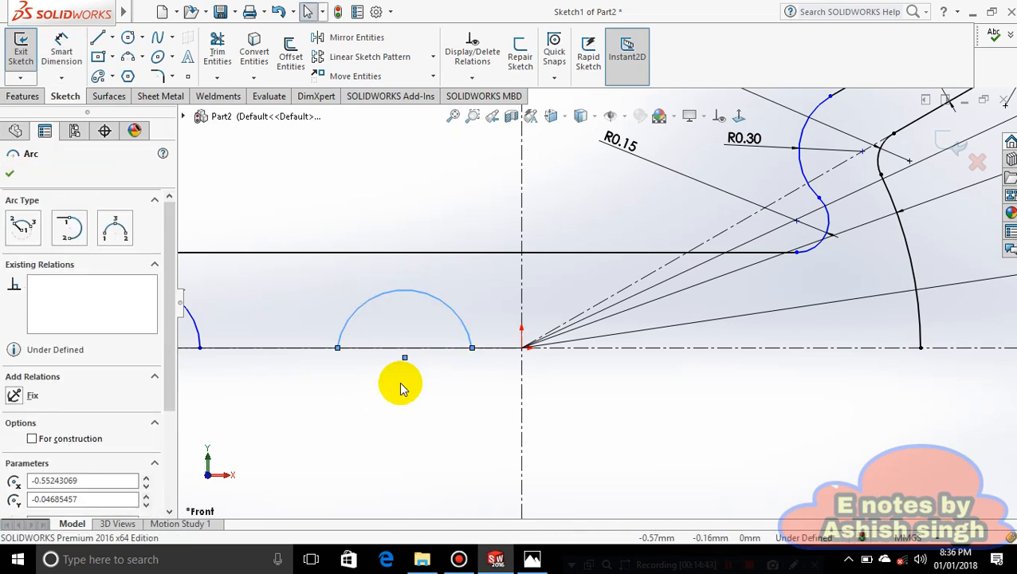
key(ctrl+z)
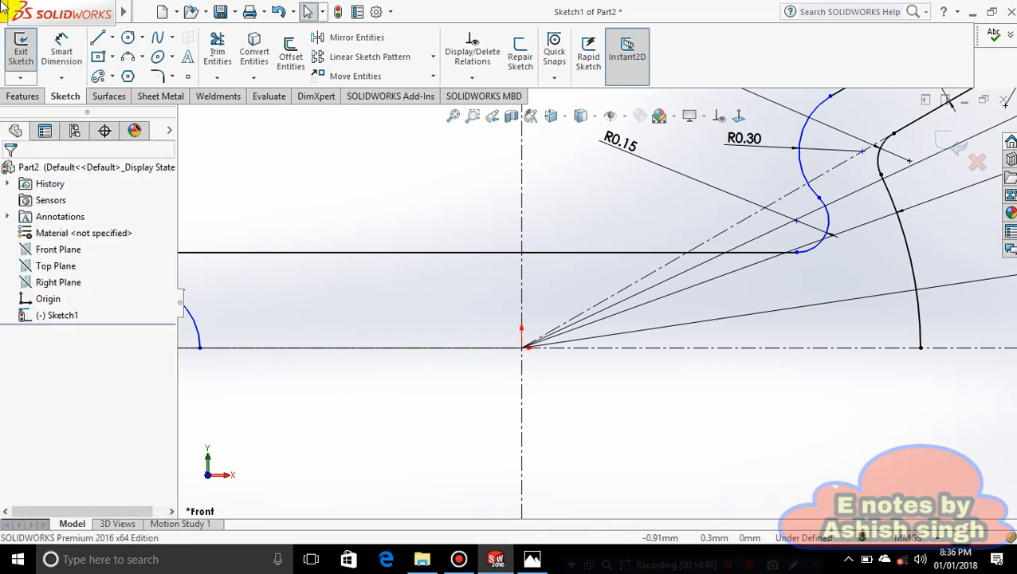
- Draw a centerpoint half-circle on the horizontal centerline, centered about 0.83 mm to the left of the origin
click(142, 57)
click(159, 75)
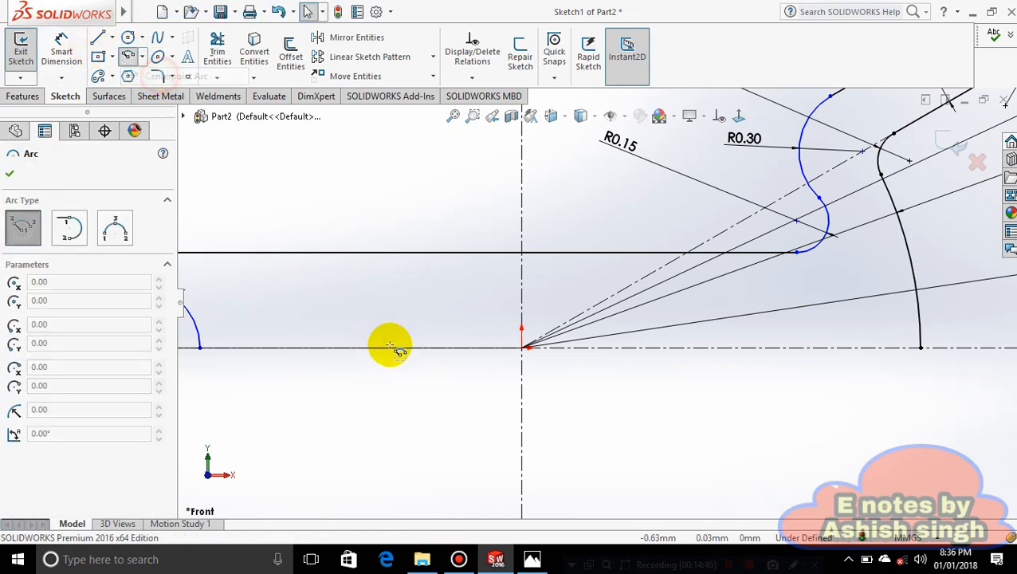
click(345, 347)
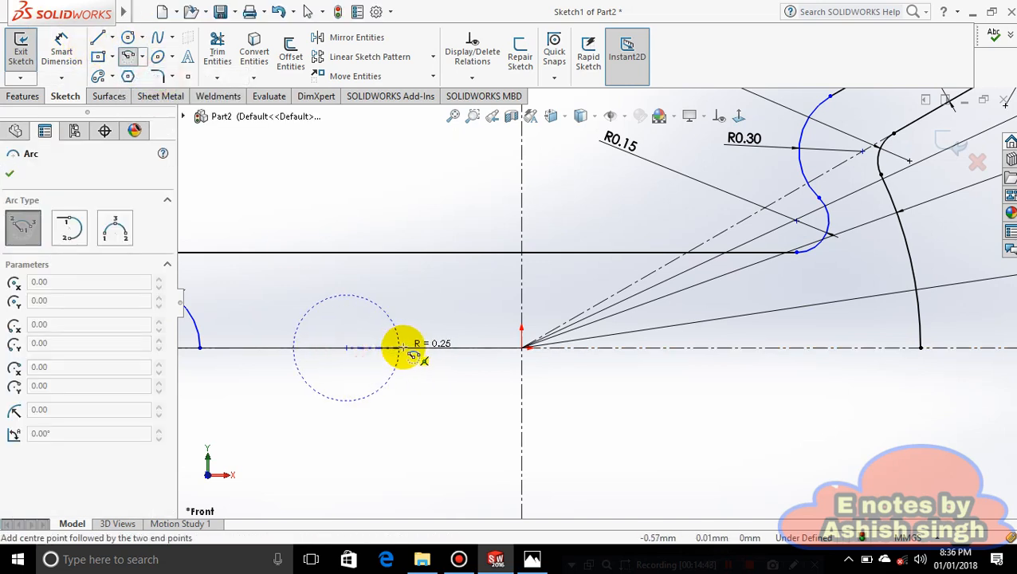
click(403, 348)
click(300, 349)
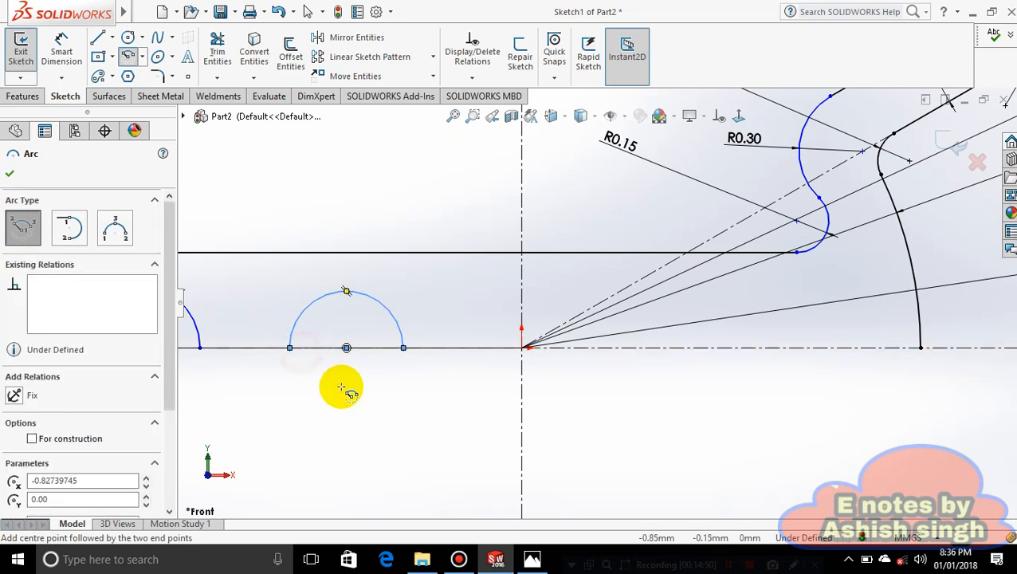
key(Escape)
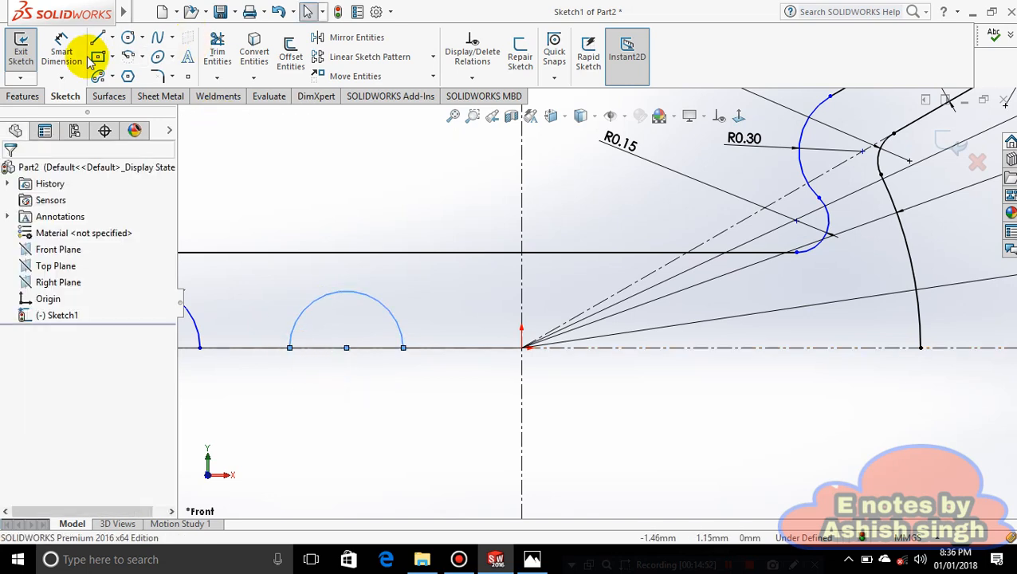
- Dimension the new half-hole arc with a radius of 0.3 mm
click(62, 49)
click(305, 309)
click(263, 444)
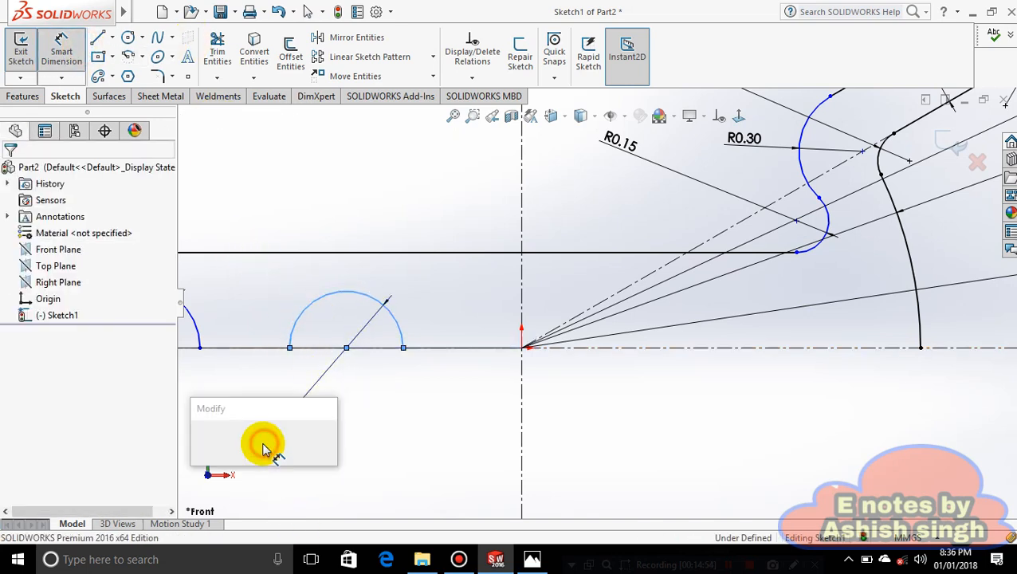
text(0.3)
key(Return)
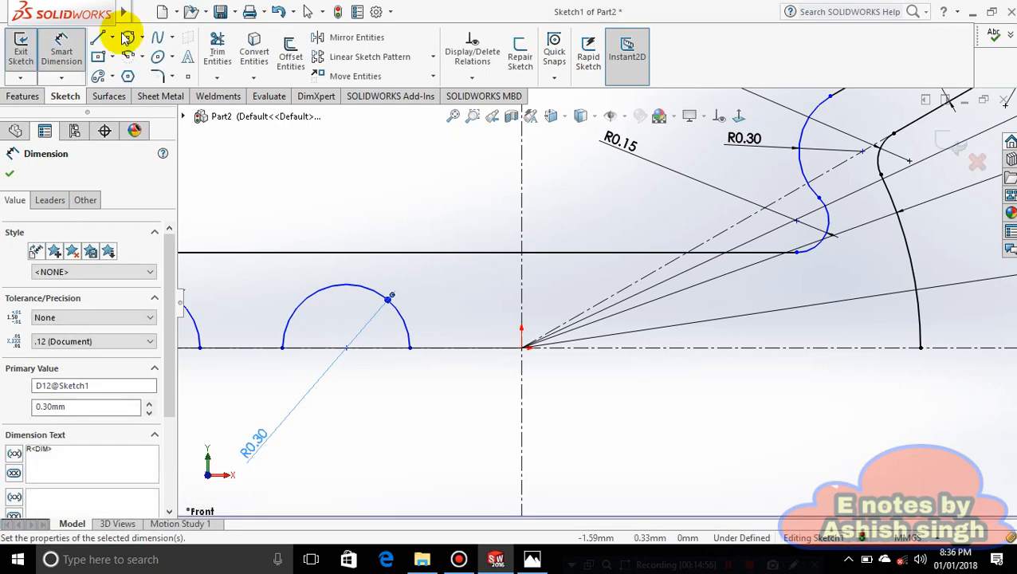
- Dimension the new half-hole's center horizontally from the arm's end as 1.50 mm, checking the value in the reference drawing
click(346, 350)
scroll(271, 333, up, 4)
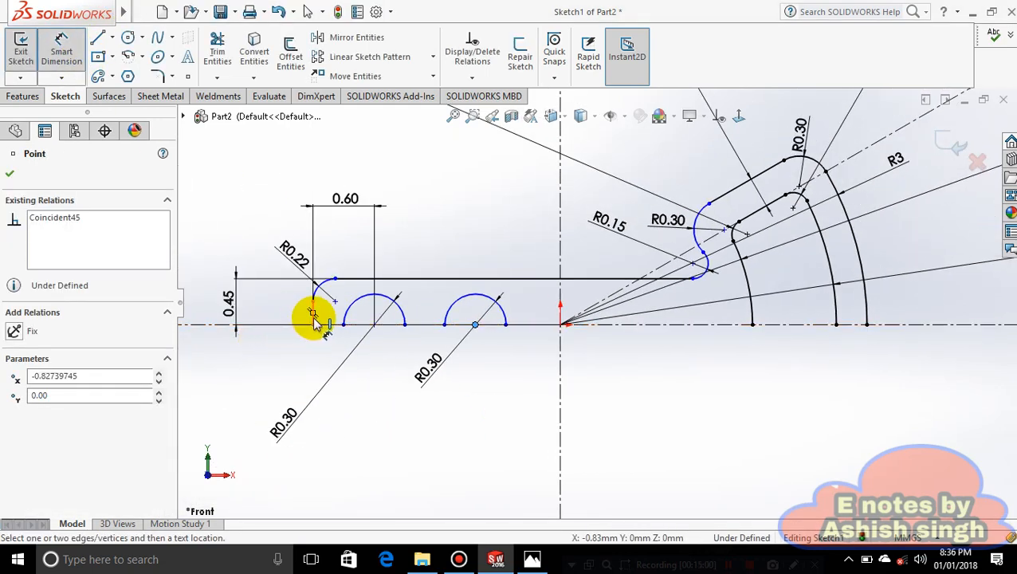
click(316, 331)
click(328, 153)
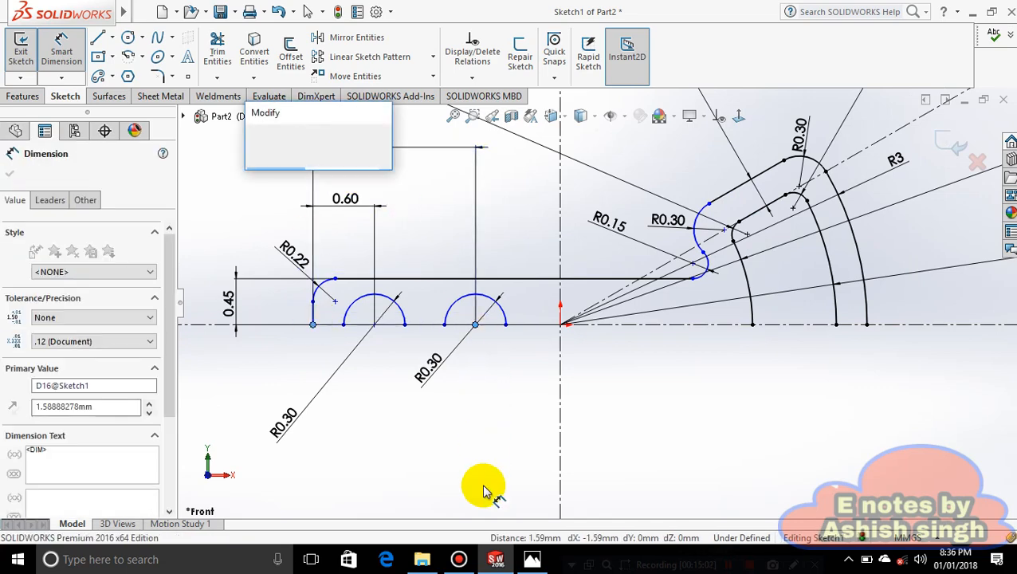
click(532, 560)
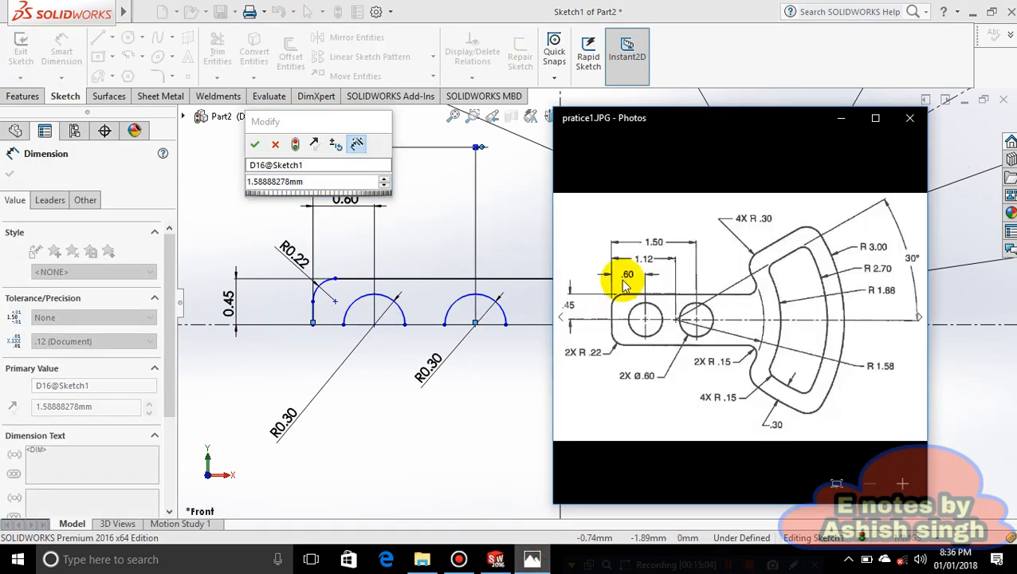
click(542, 553)
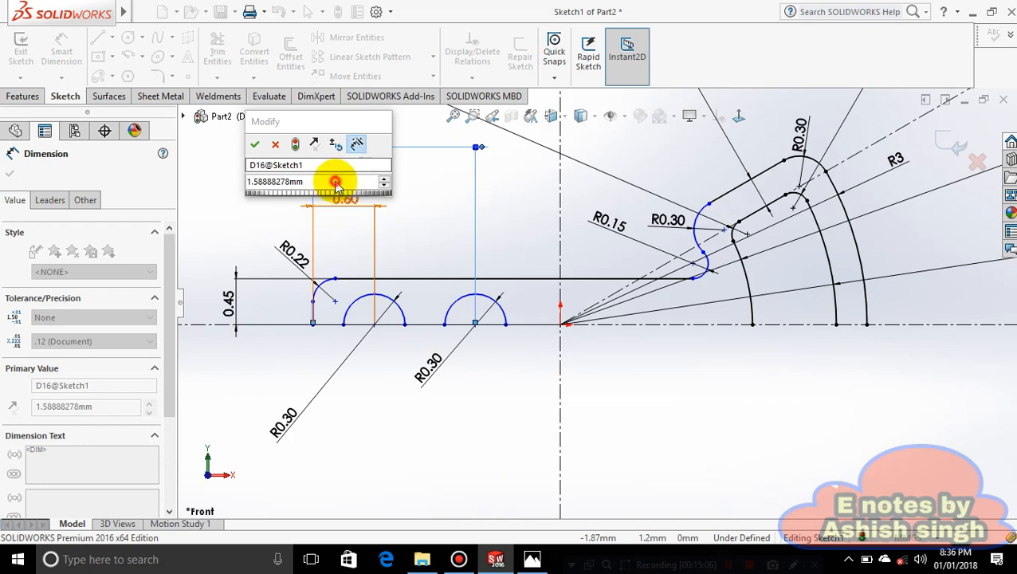
click(335, 181)
text(1.5)
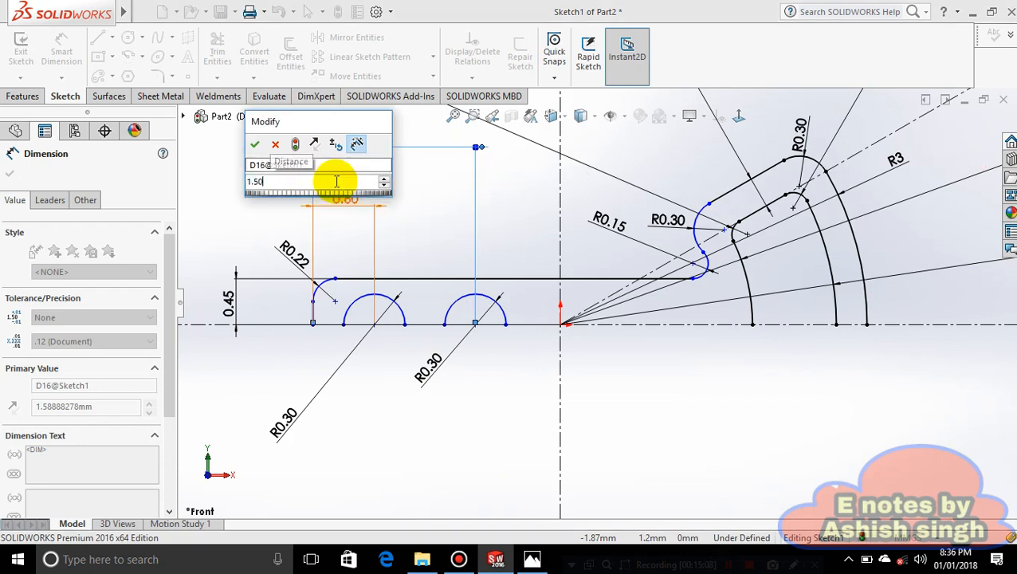
key(Return)
scroll(503, 412, down, 1)
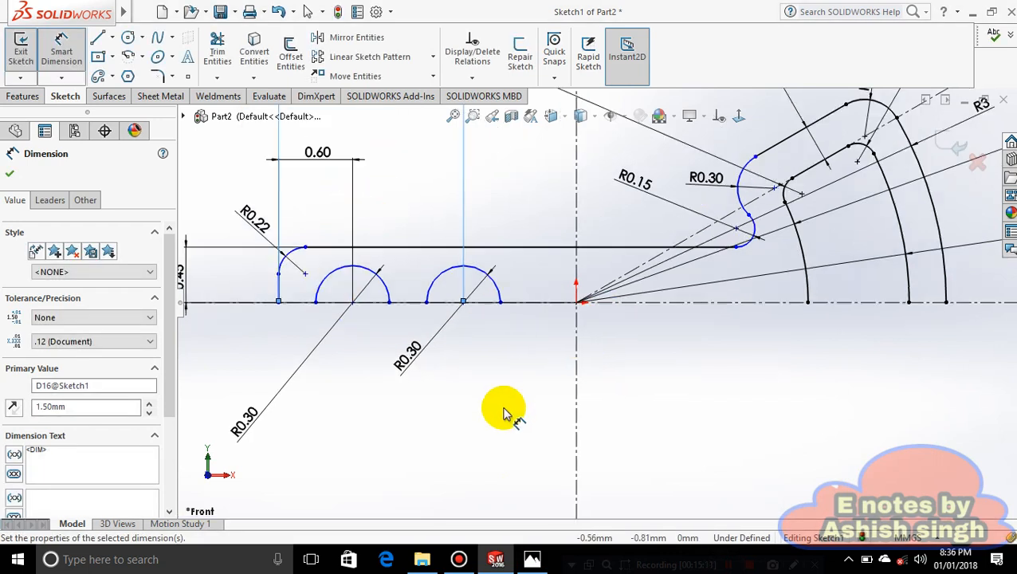
- Check the arm's end distance in the reference drawing and dimension the arm's end 1.12 mm horizontally from the origin
click(532, 563)
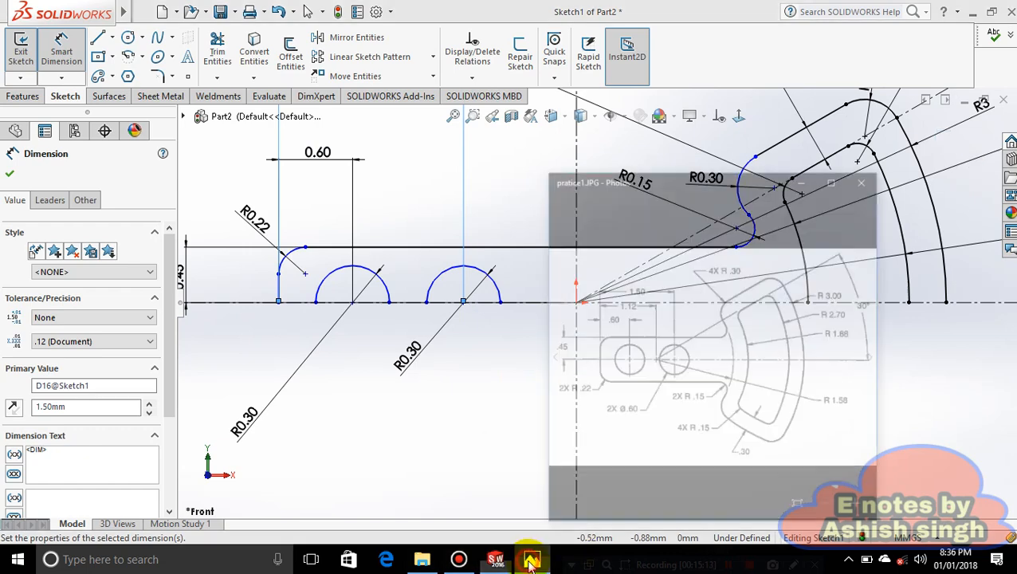
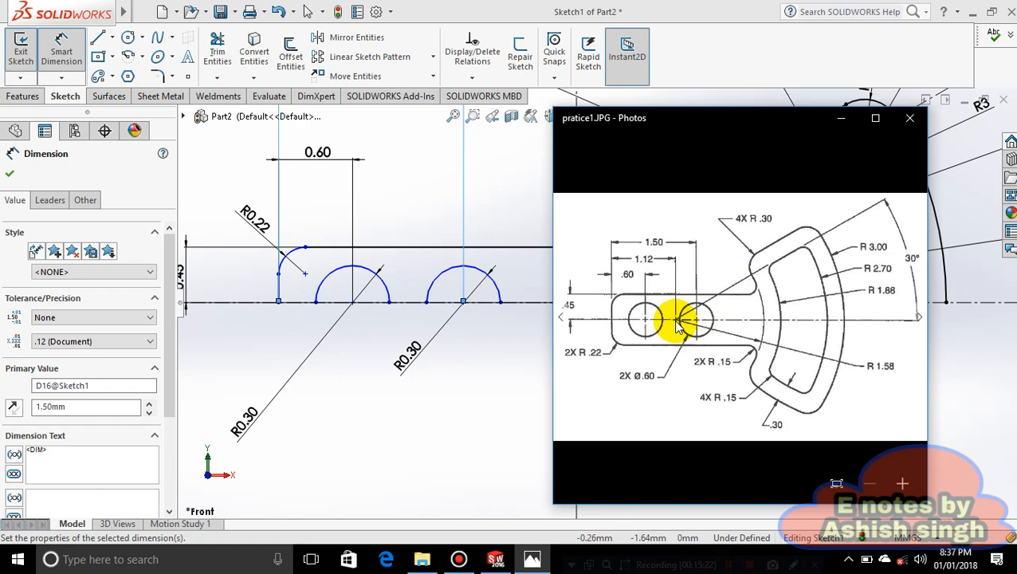
click(546, 556)
click(576, 302)
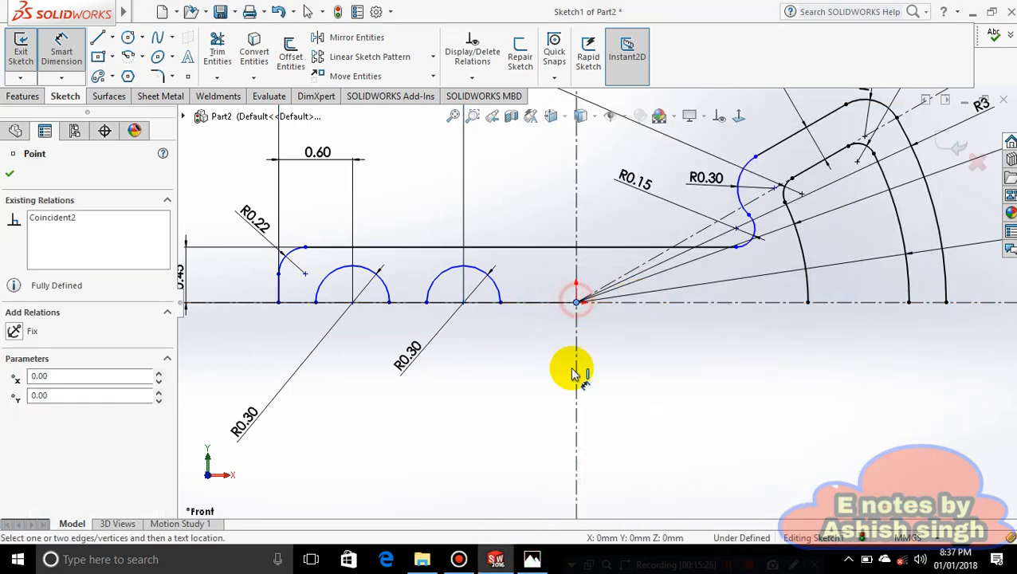
click(278, 301)
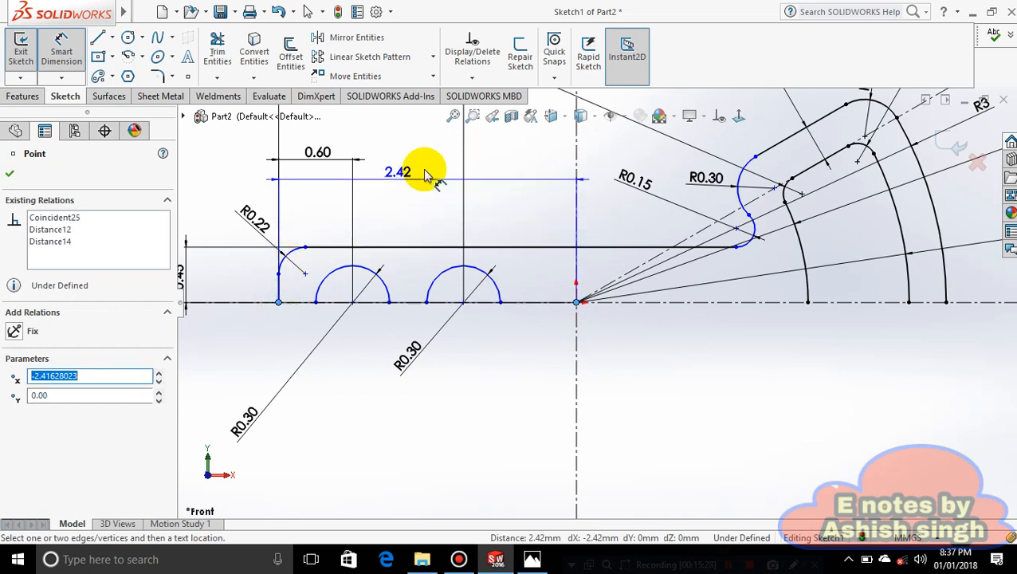
click(424, 170)
text(1.)
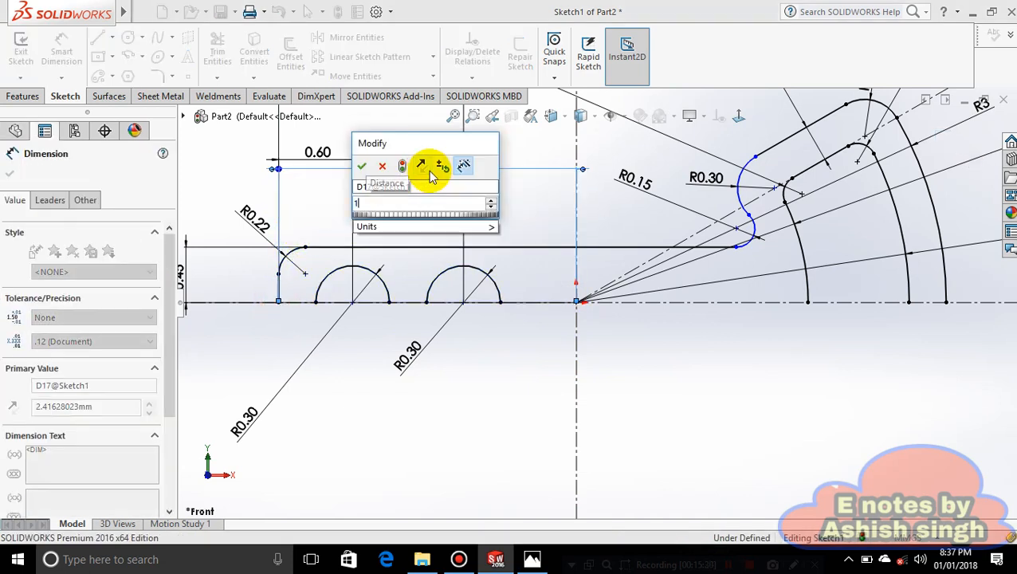
text(12)
key(Return)
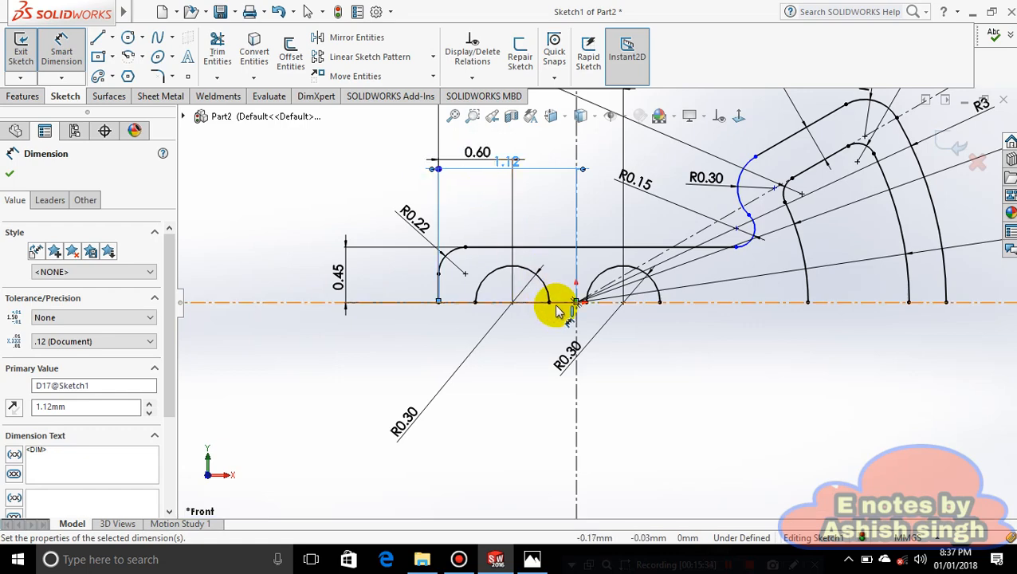
scroll(630, 293, up, 3)
scroll(649, 279, down, 3)
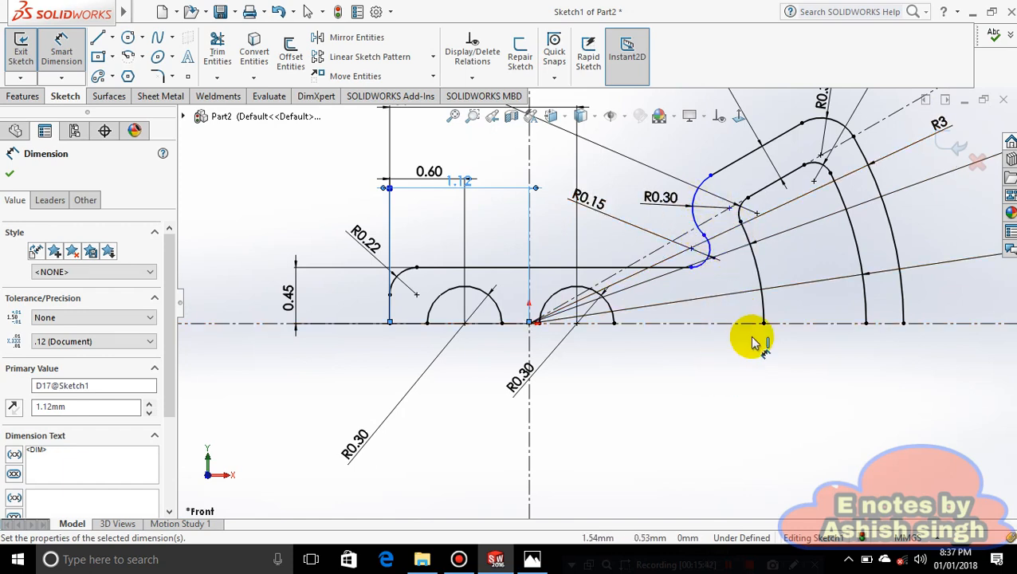
scroll(713, 244, up, 3)
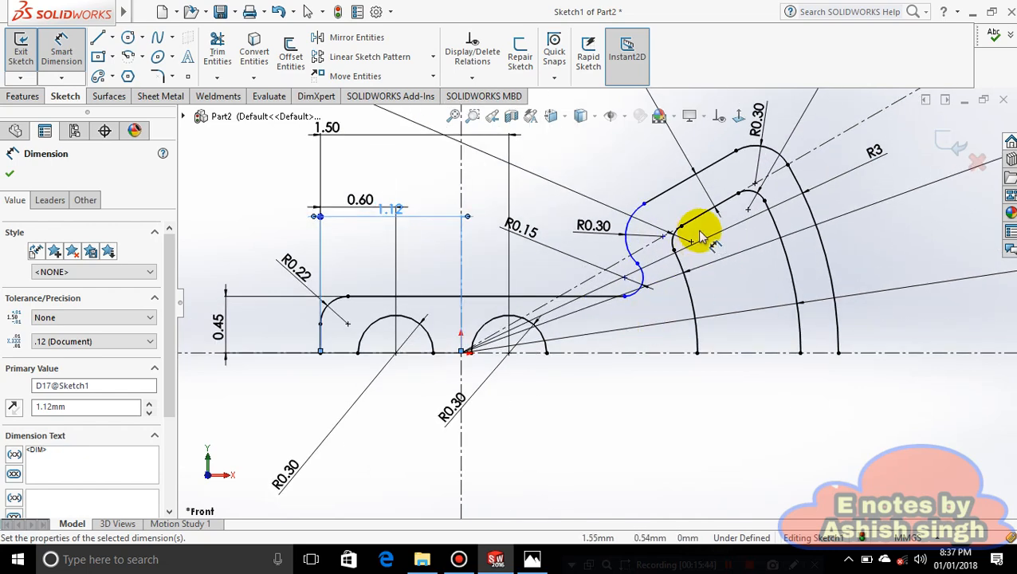
key(Escape)
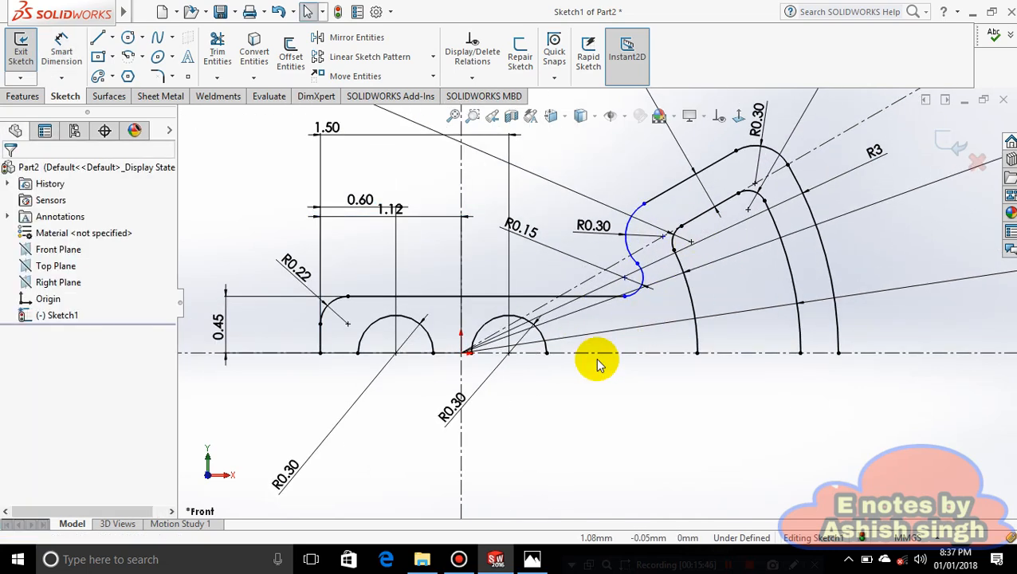
scroll(599, 363, up, 2)
mouse_move(392, 194)
mouse_down()
mouse_move(709, 353)
mouse_move(812, 443)
mouse_up()
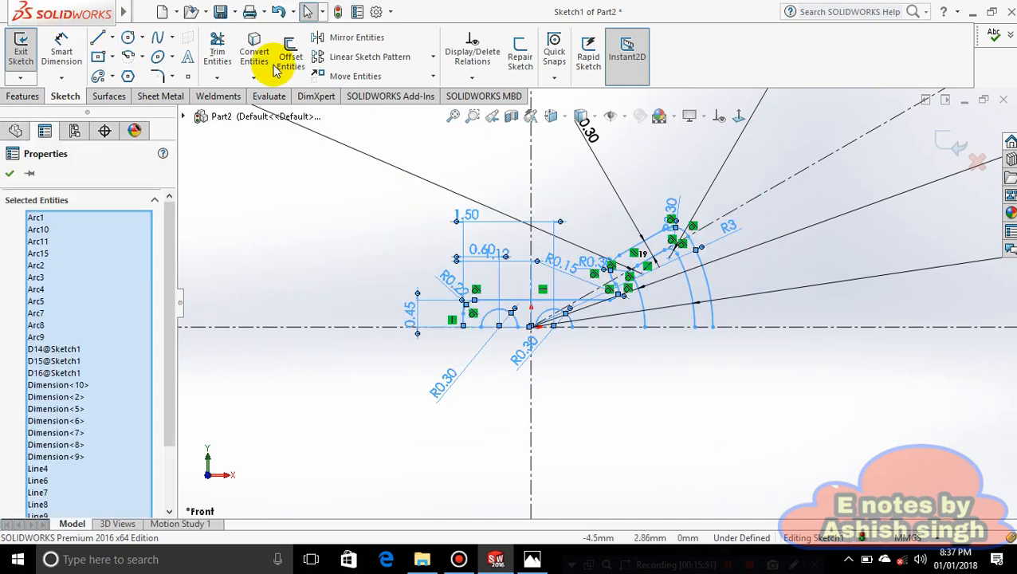
click(312, 60)
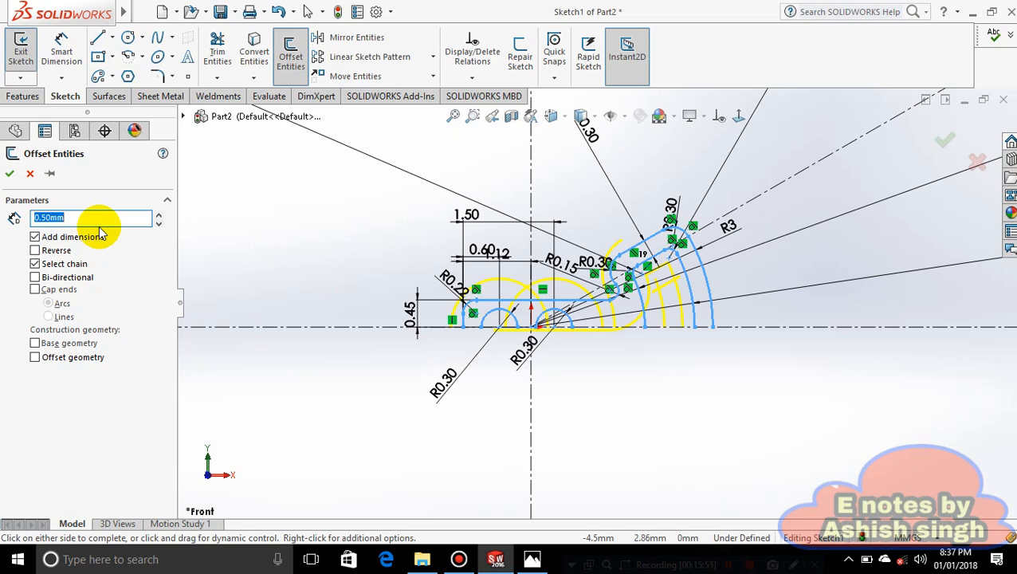
click(29, 175)
- Try to mirror the upper half outline and half-holes directly from a selection that includes their dimensions, and undo the mirror
mouse_move(399, 181)
mouse_down()
mouse_move(840, 397)
mouse_move(874, 437)
mouse_up()
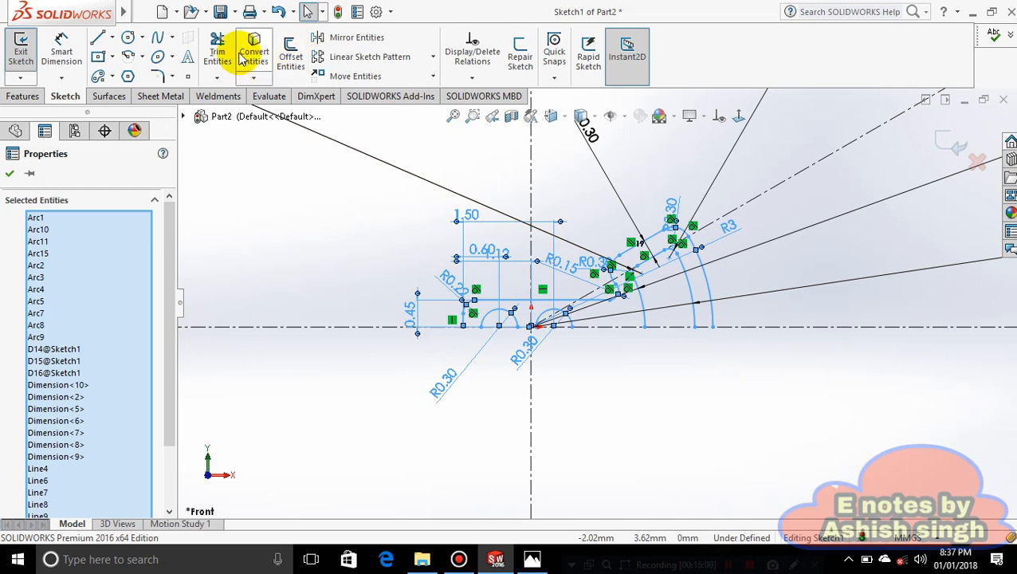
click(359, 37)
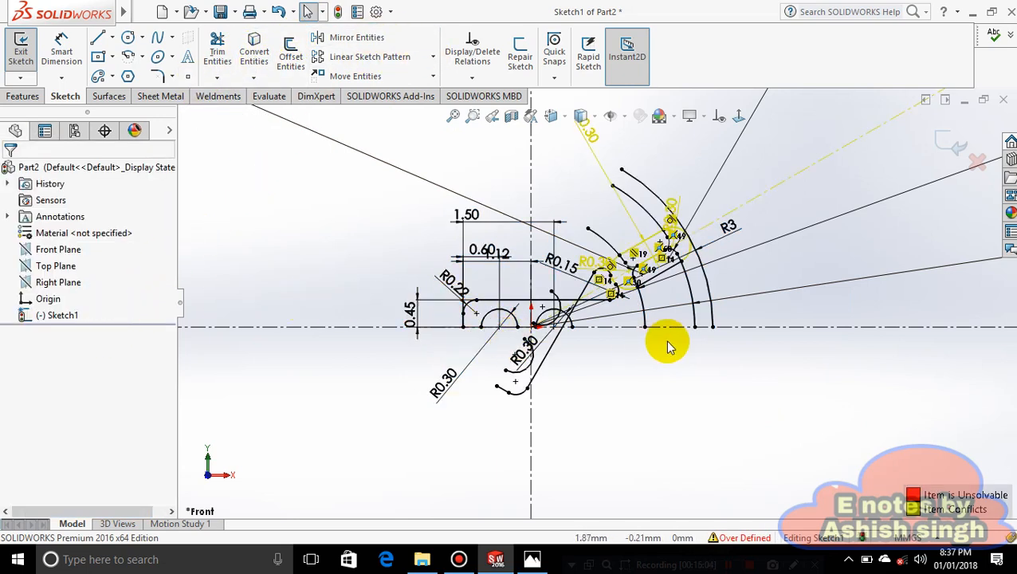
click(738, 327)
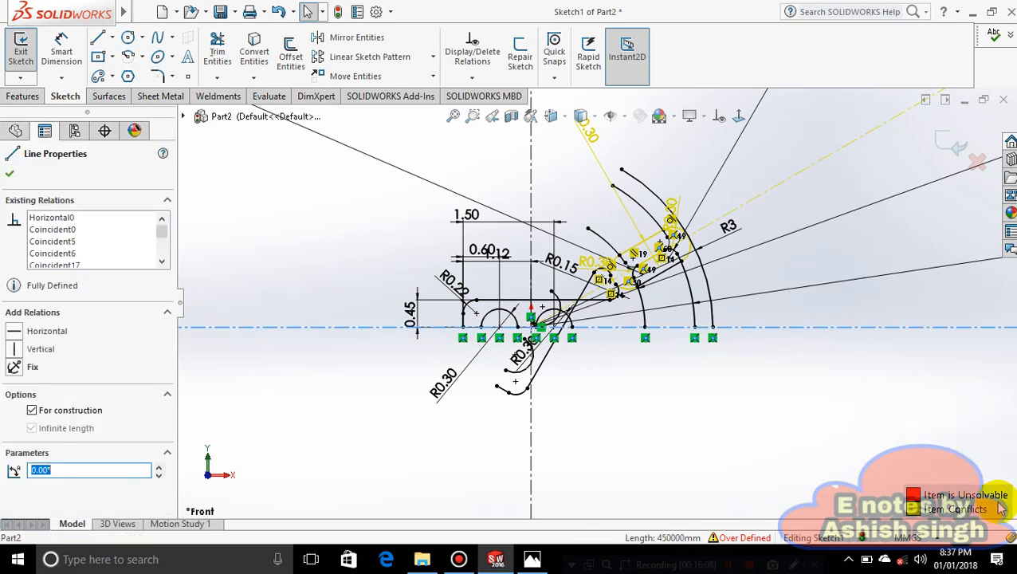
scroll(645, 271, down, 4)
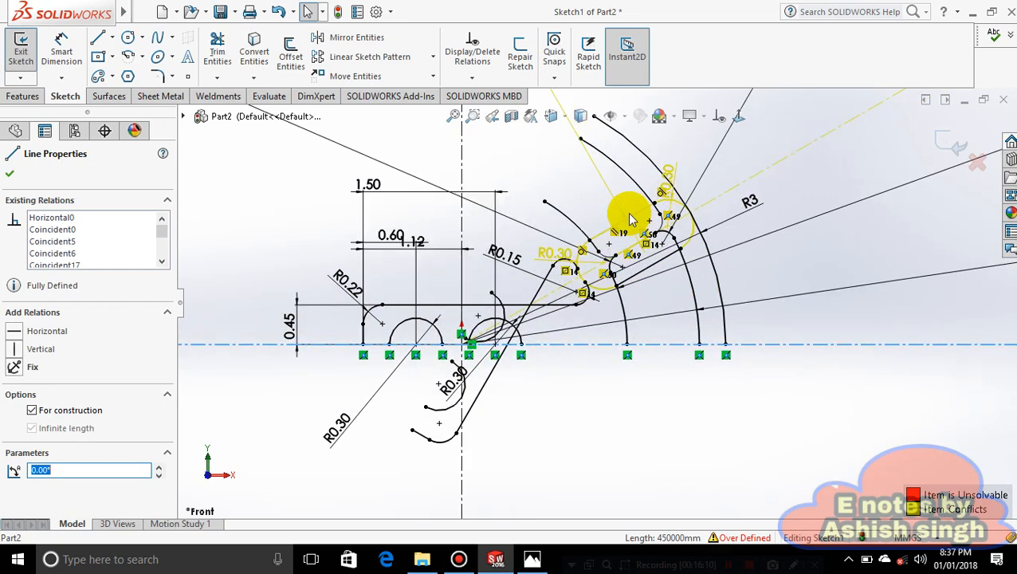
scroll(632, 254, down, 3)
scroll(704, 351, up, 4)
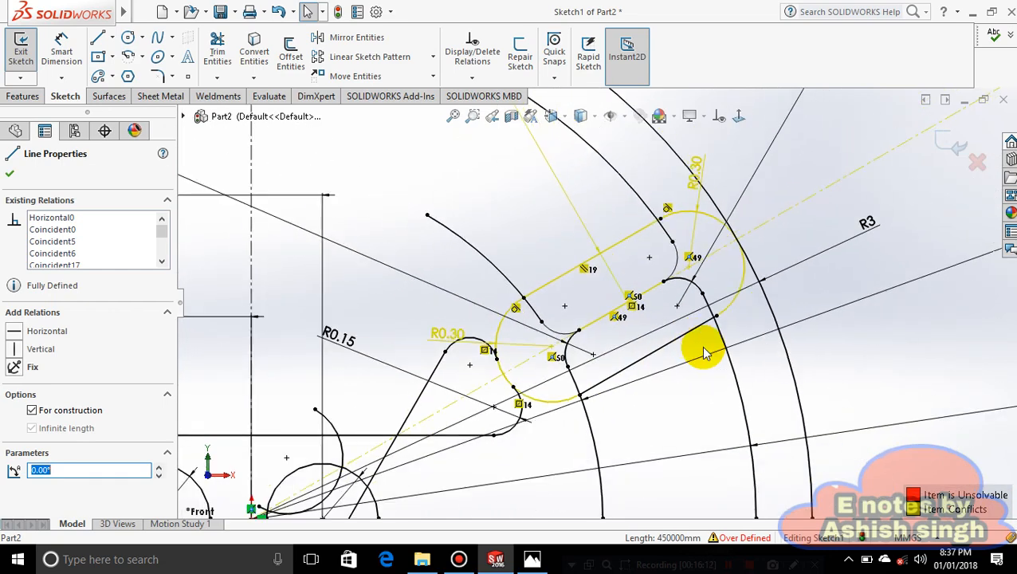
scroll(703, 352, up, 1)
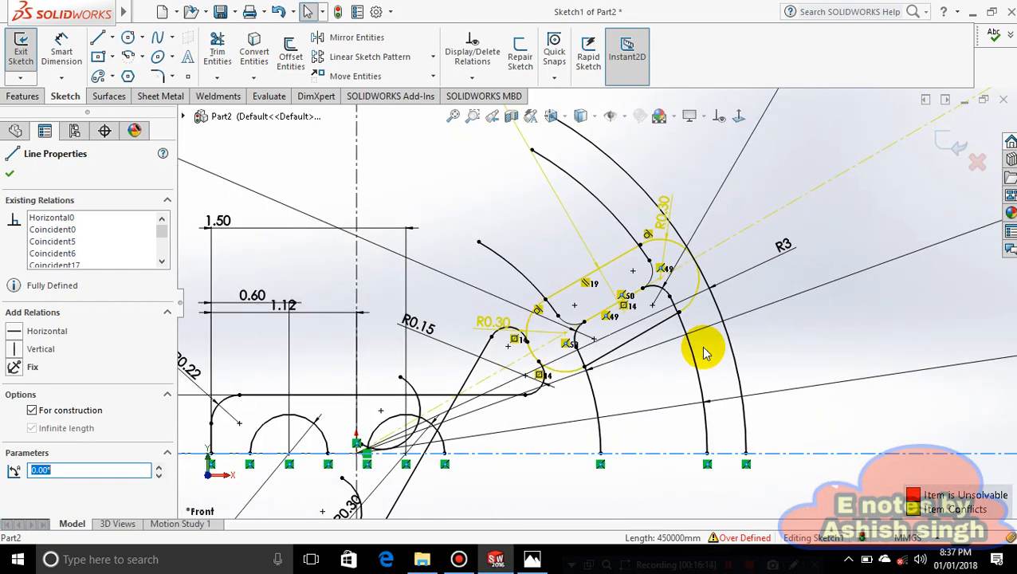
key(ctrl+z)
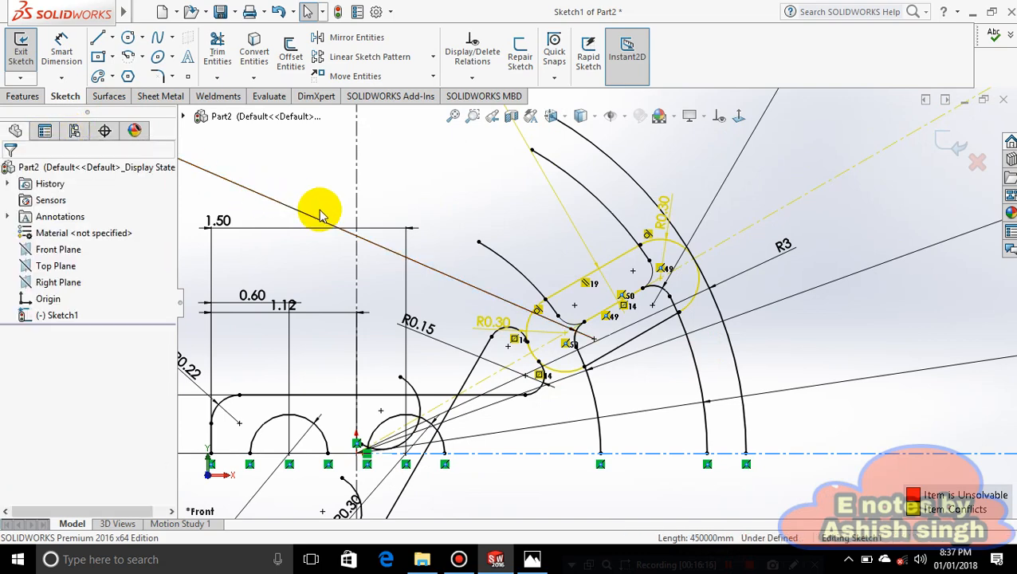
scroll(637, 325, up, 5)
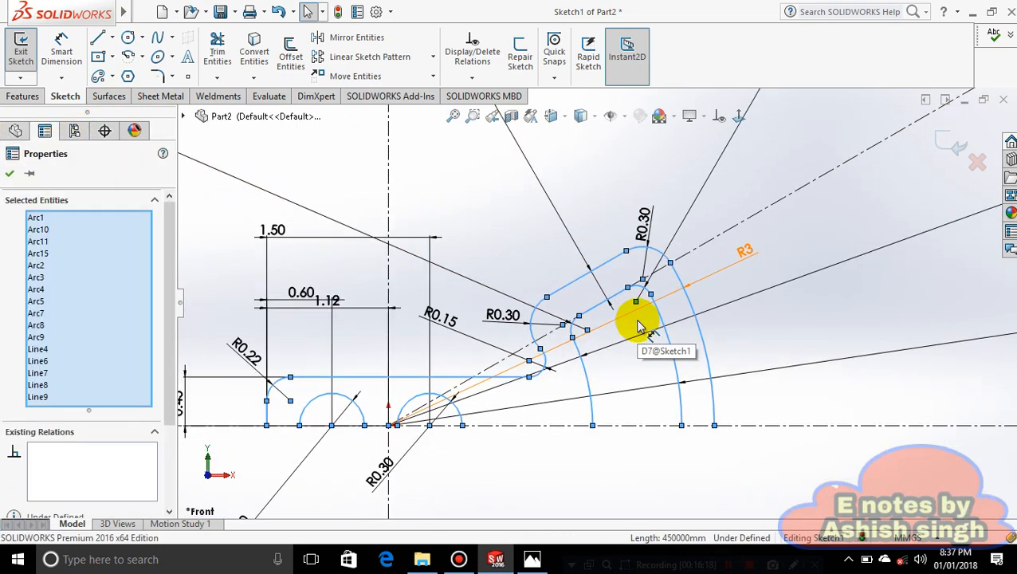
click(795, 293)
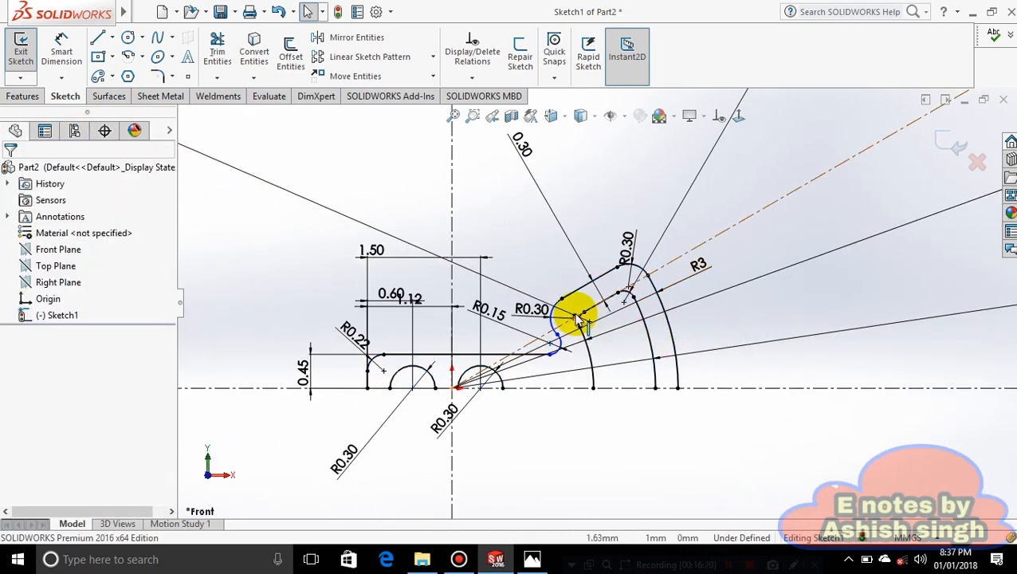
- Mirror the complete upper half profile, inner slot and half-holes about the horizontal centerline, keeping the original entities
scroll(579, 318, down, 6)
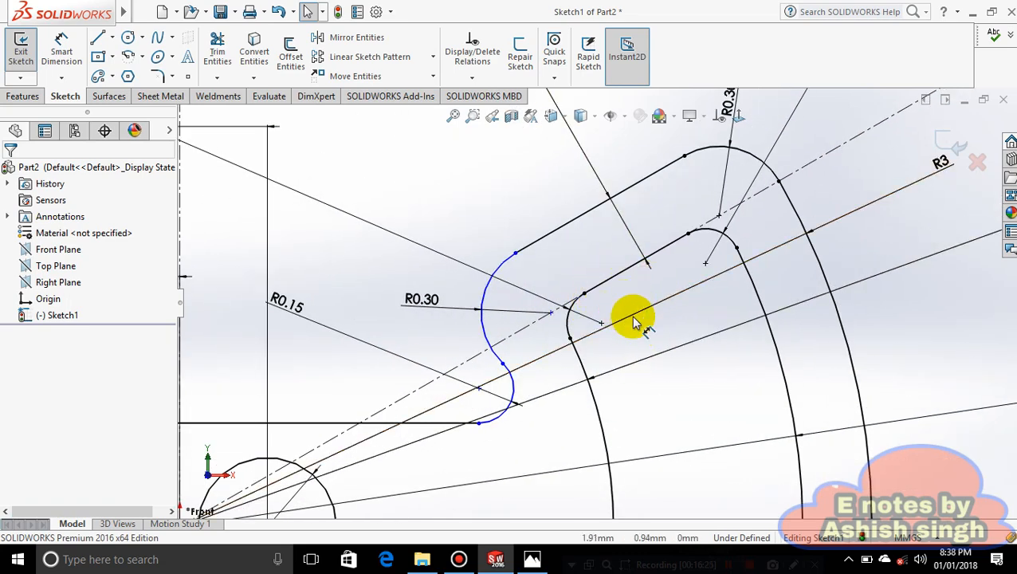
scroll(650, 317, up, 6)
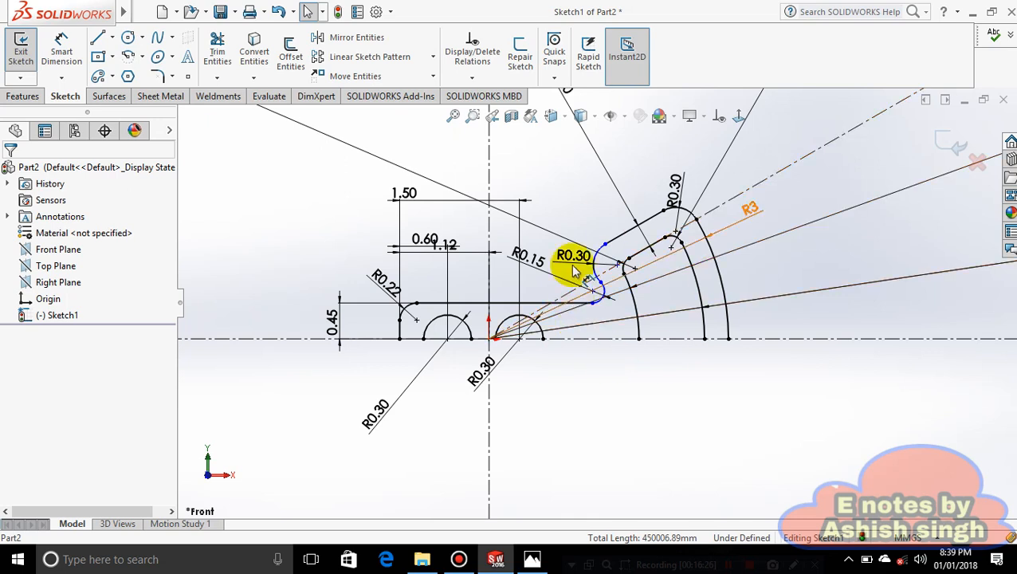
click(382, 38)
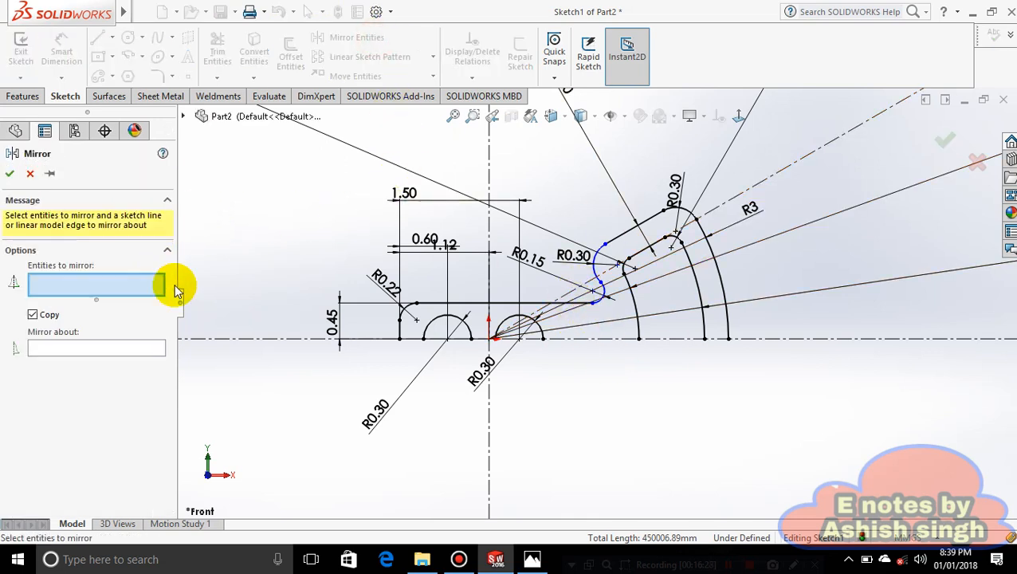
drag(360, 199, 763, 365)
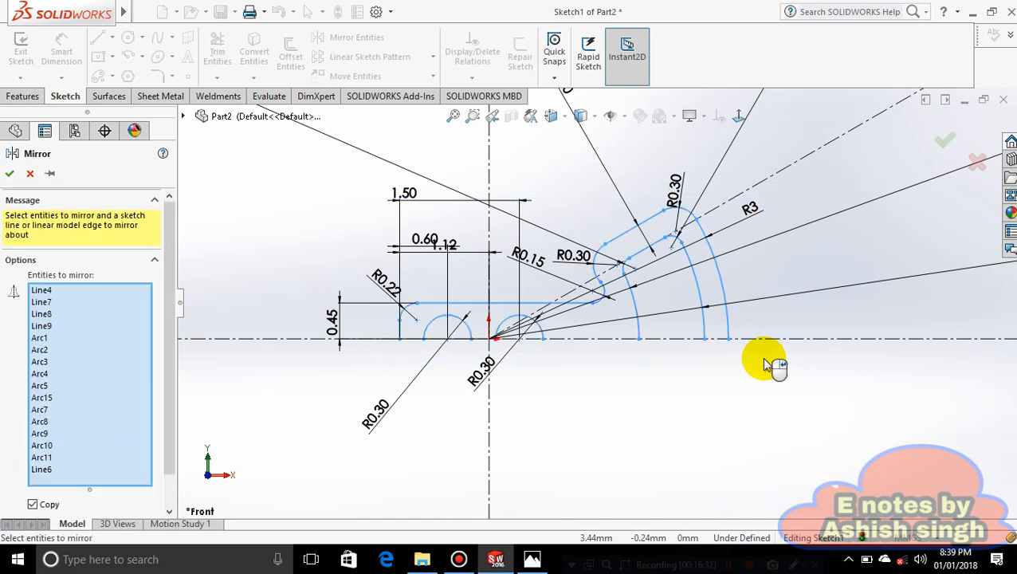
scroll(125, 472, down, 2)
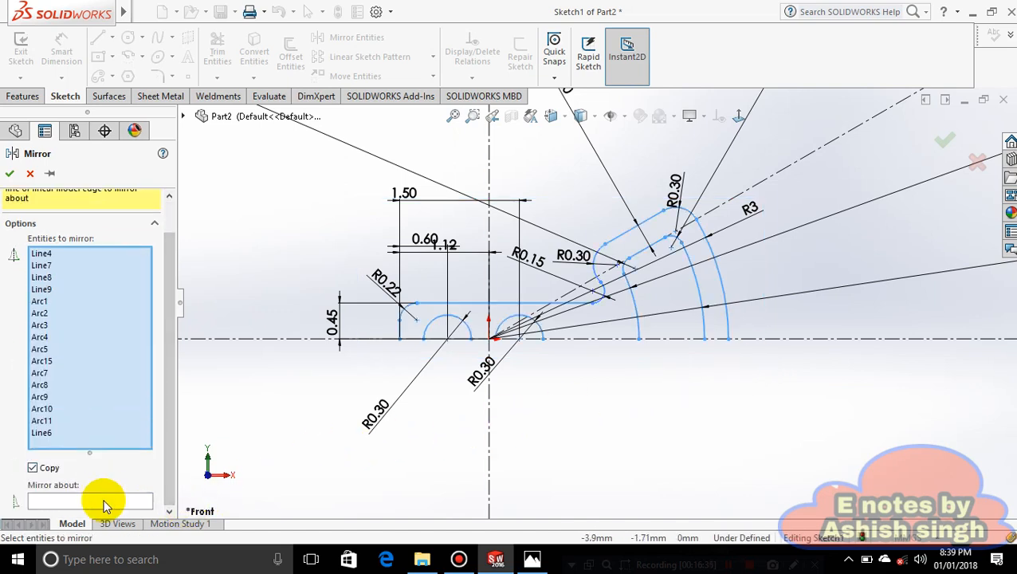
click(105, 502)
click(283, 339)
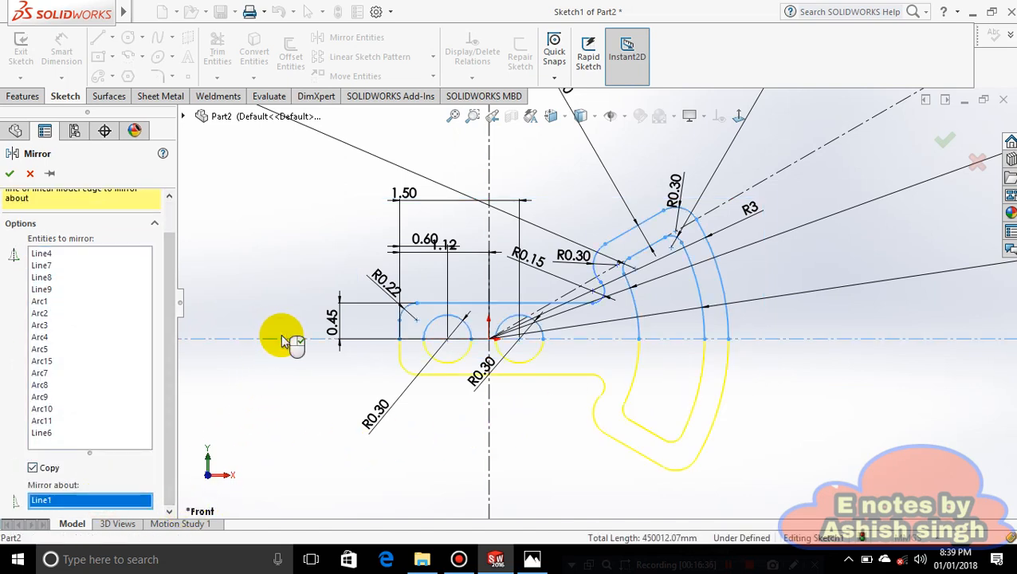
click(12, 173)
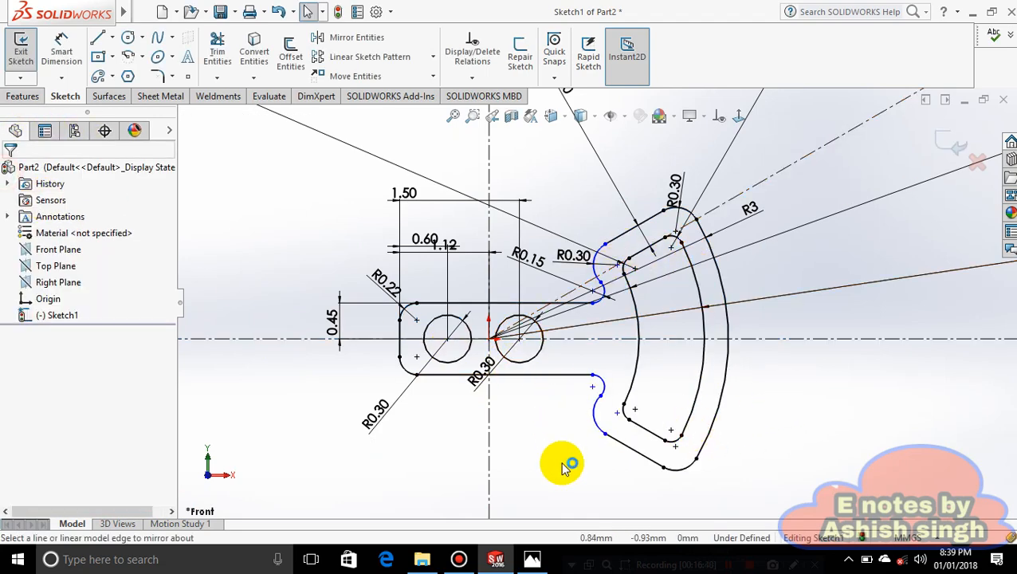
- Compare the mirrored lever profile with the pratice1.JPG reference drawing and inspect the neck arcs joining the arm to the sector
click(532, 558)
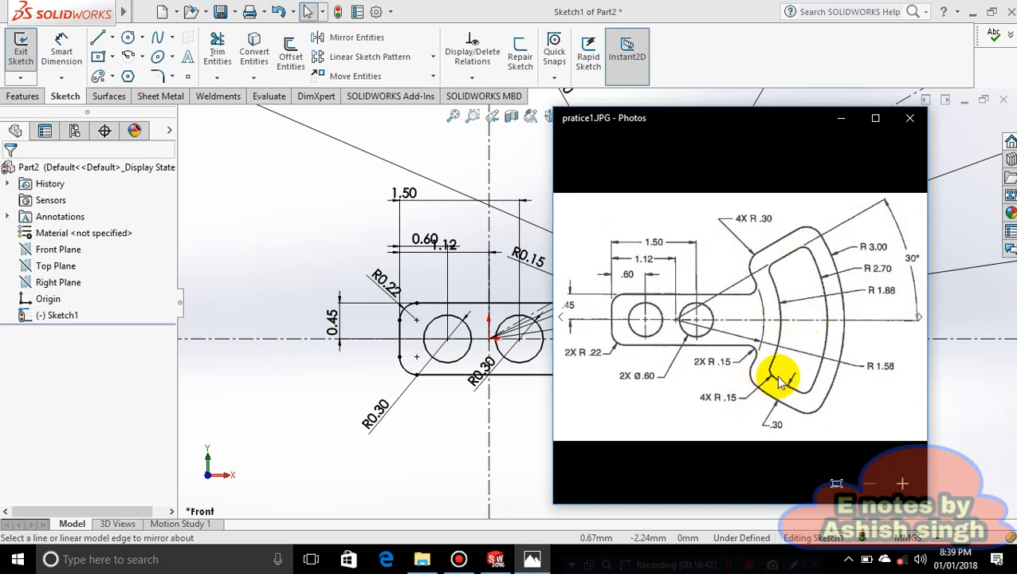
click(840, 119)
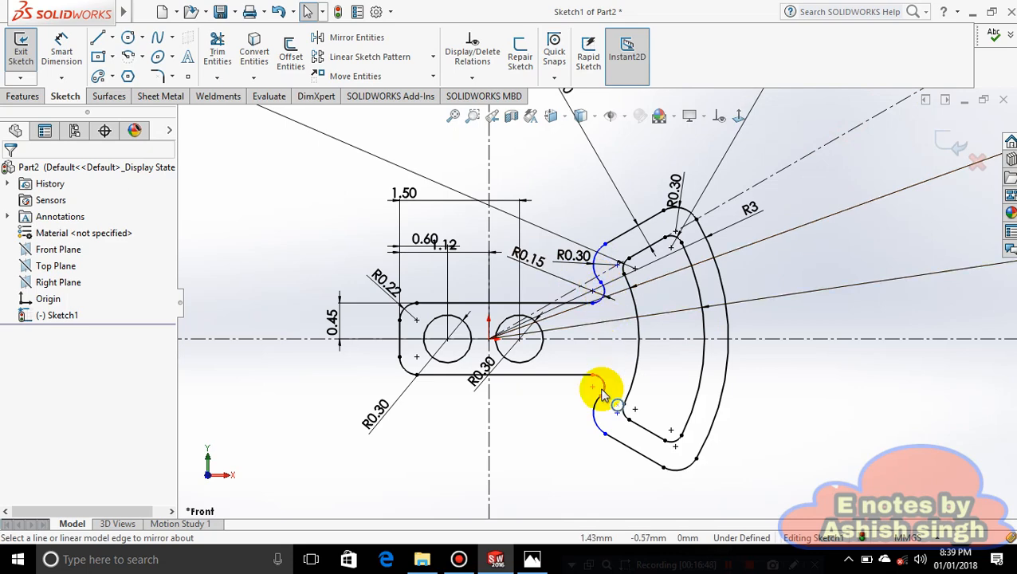
scroll(773, 303, up, 3)
scroll(613, 303, down, 5)
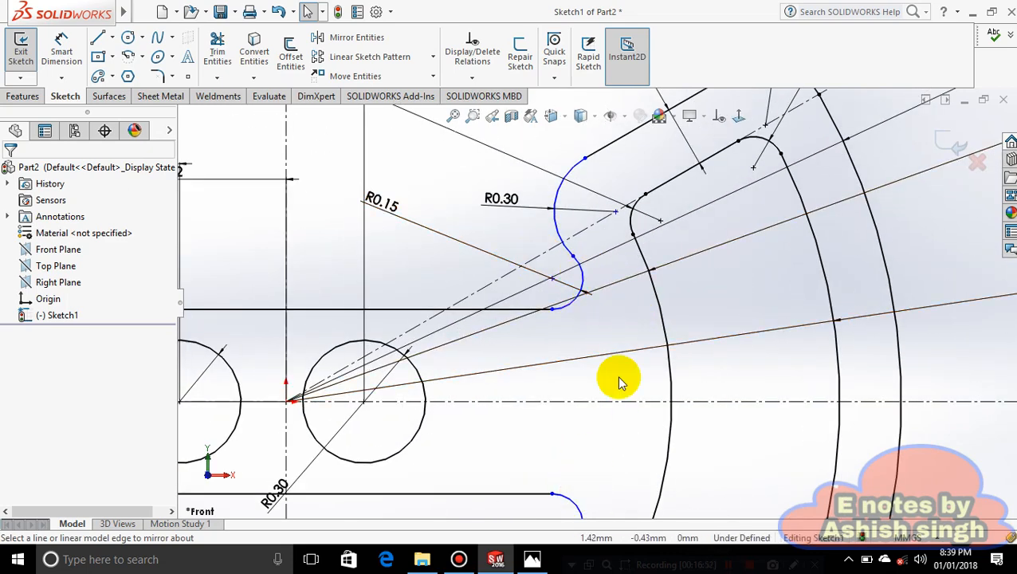
scroll(621, 384, up, 2)
scroll(620, 382, up, 2)
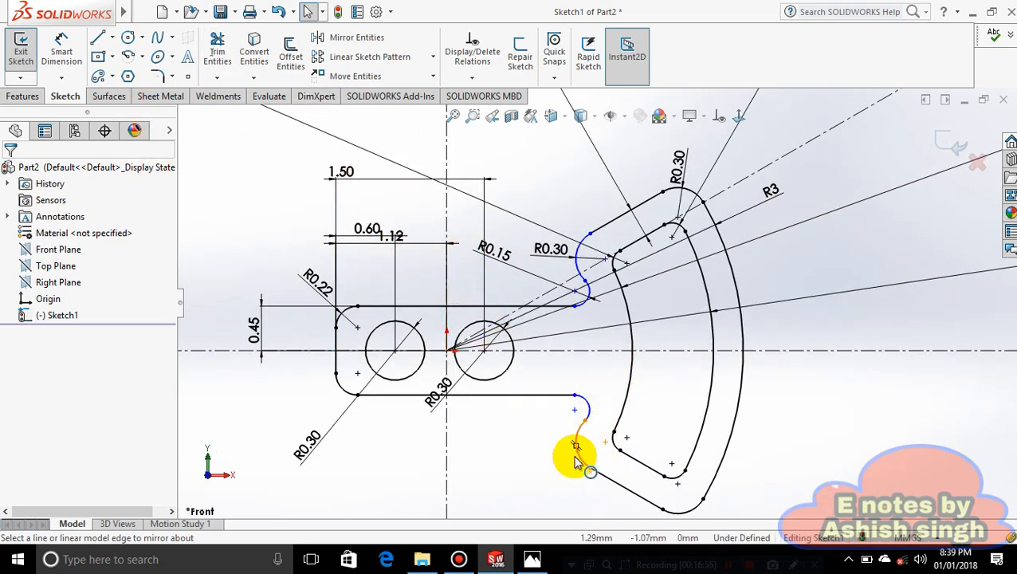
- Try to dimension the radius of the mirrored lower neck arc beside the sector
click(61, 49)
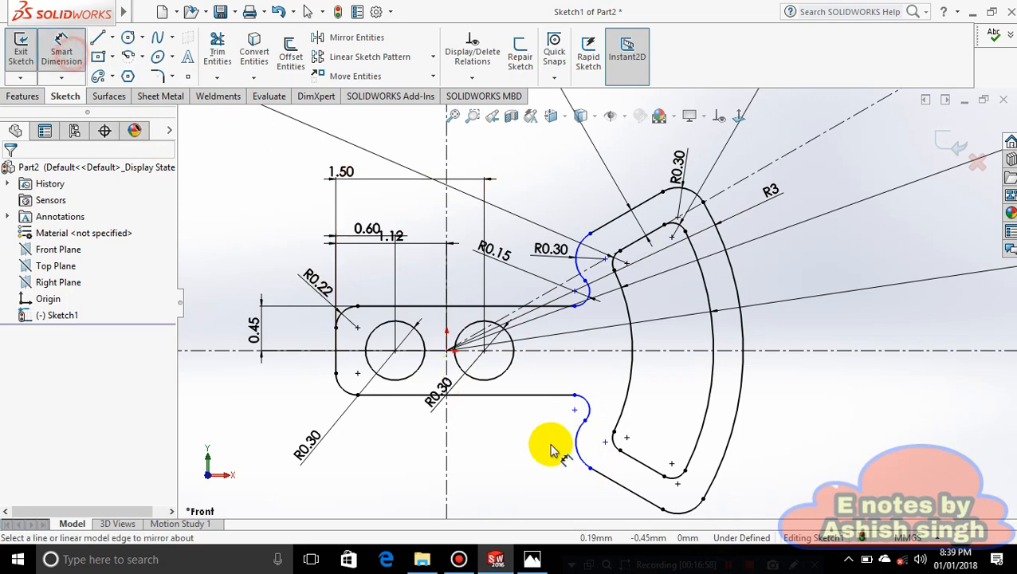
click(572, 461)
click(537, 468)
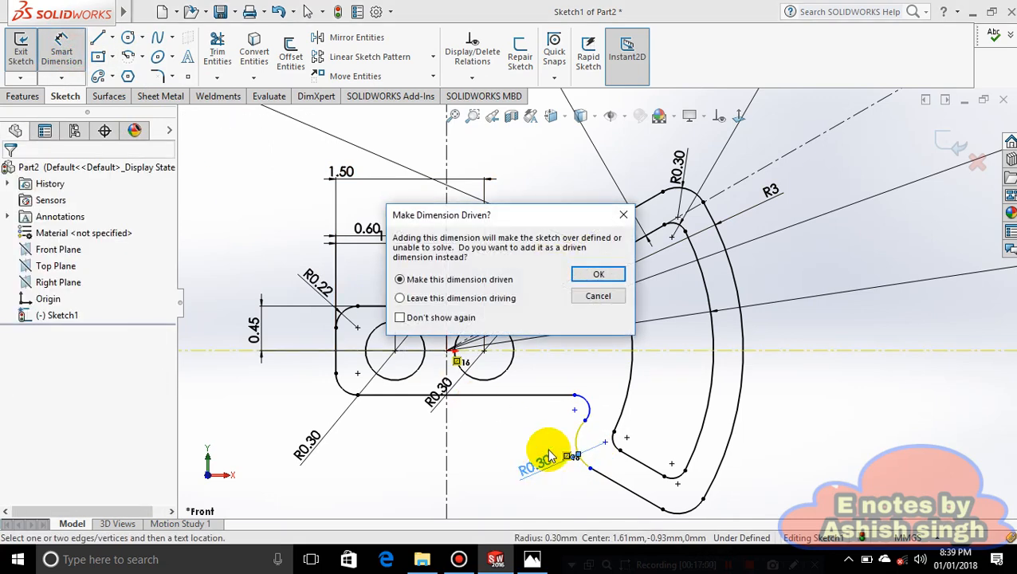
click(598, 296)
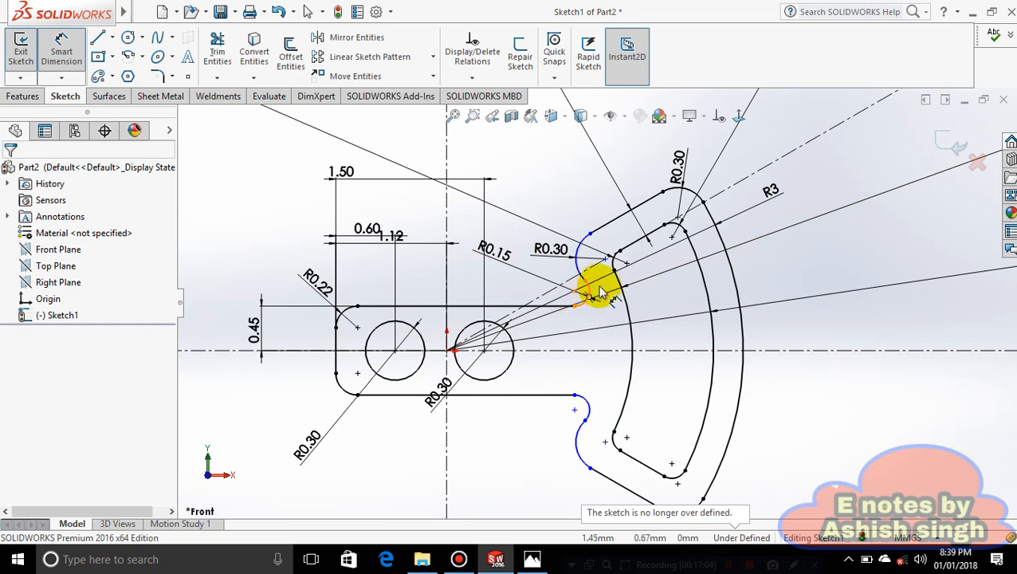
scroll(596, 302, down, 2)
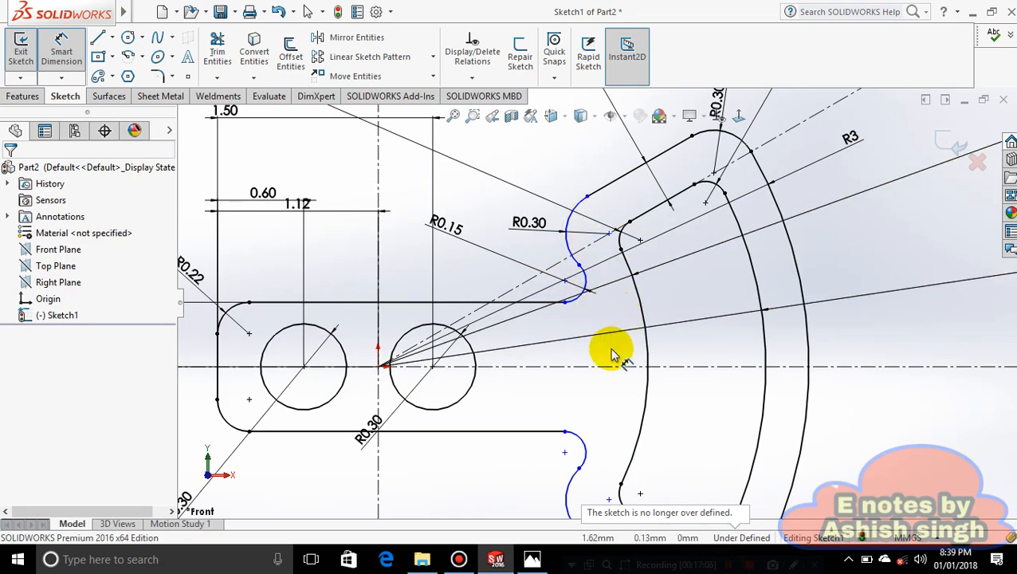
drag(584, 291, 572, 236)
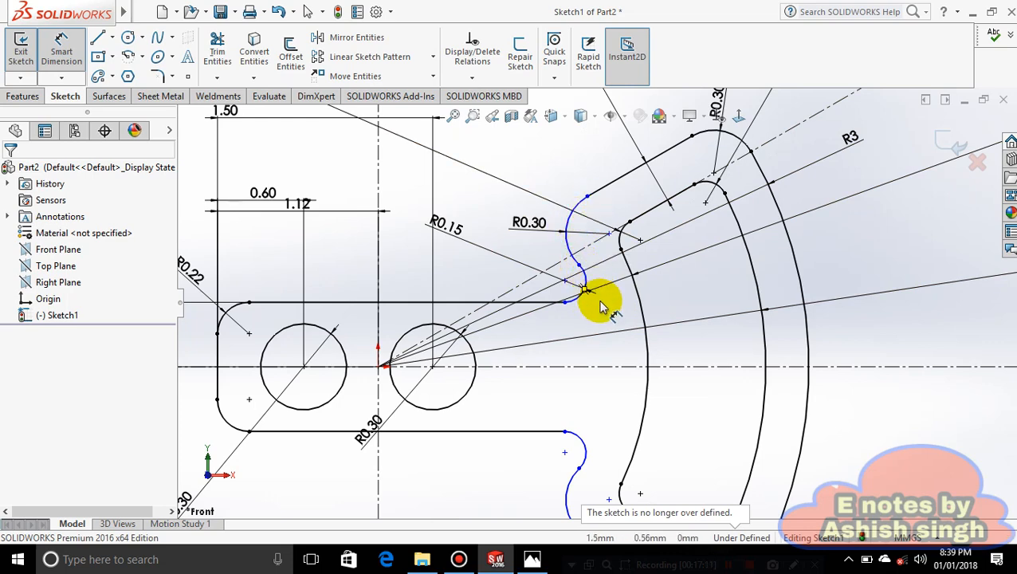
click(240, 207)
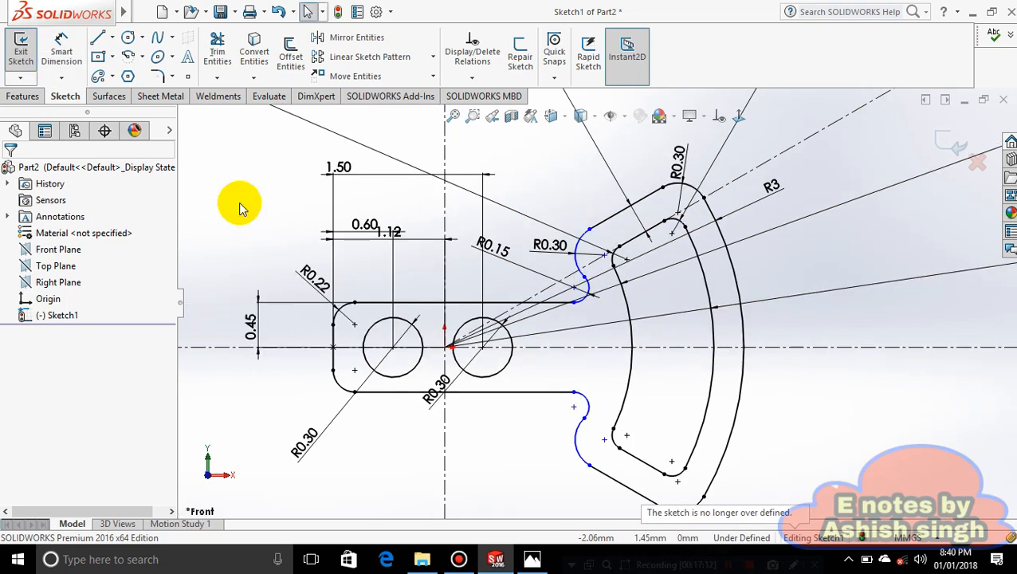
click(62, 52)
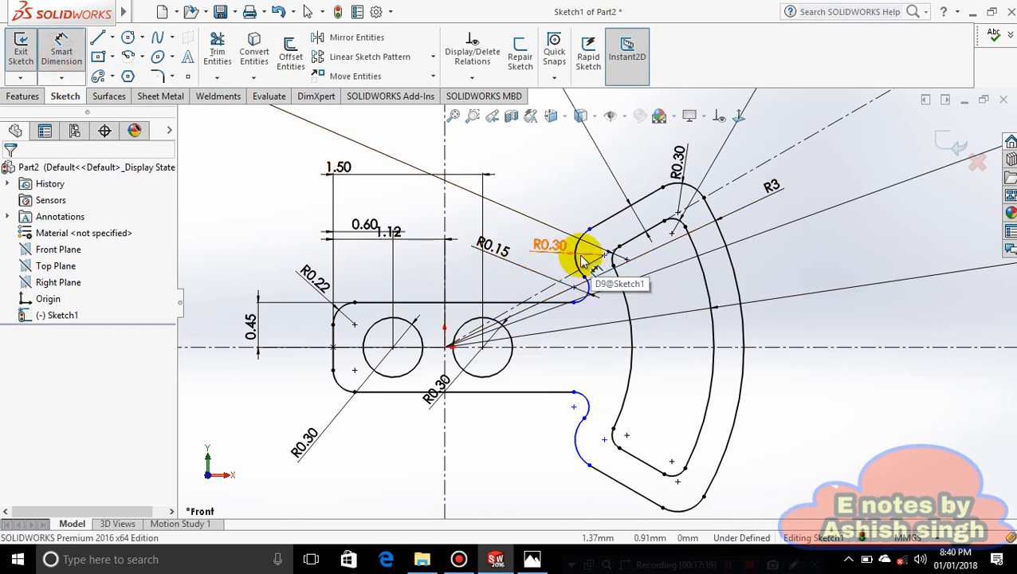
click(578, 253)
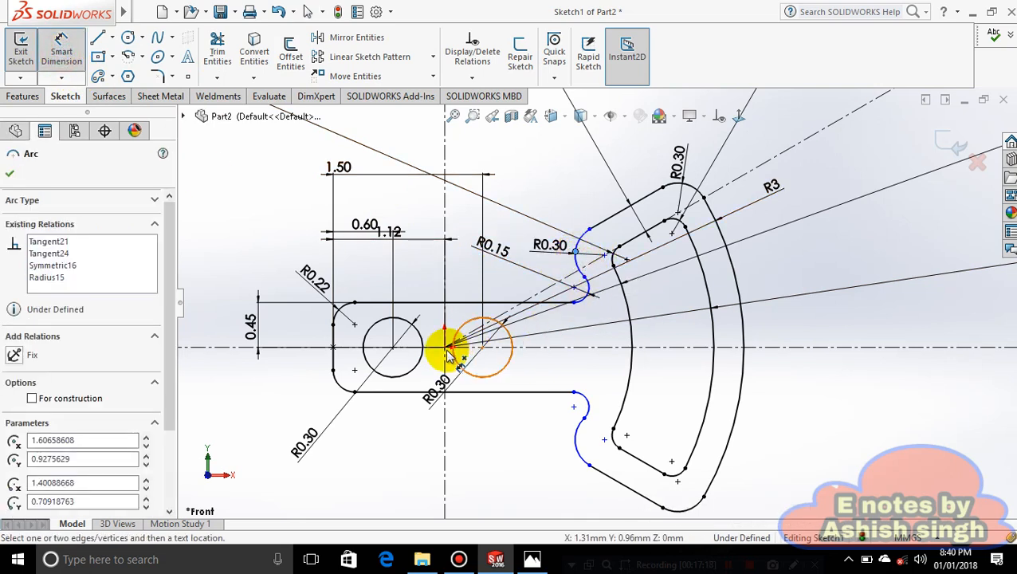
click(446, 347)
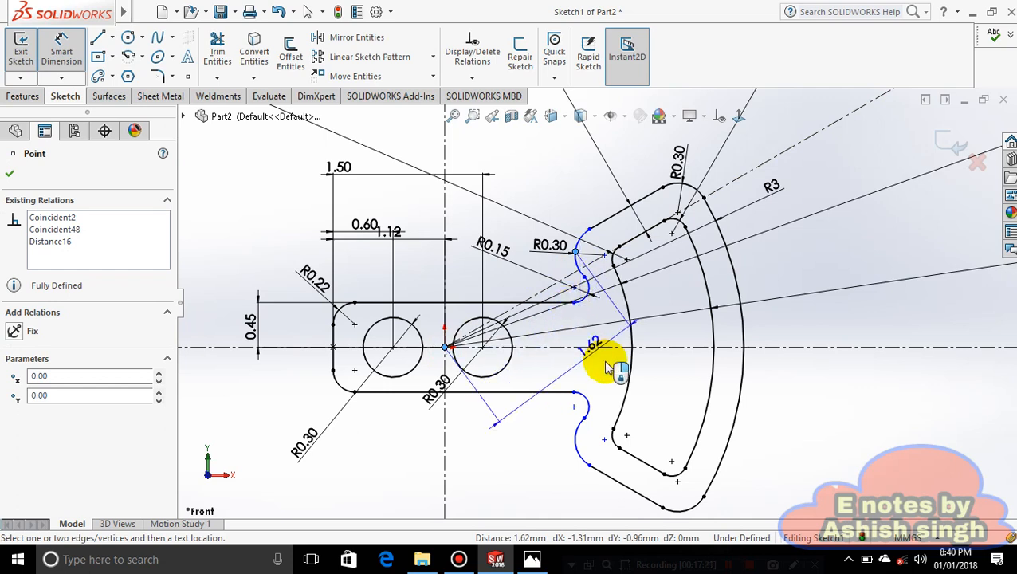
click(634, 396)
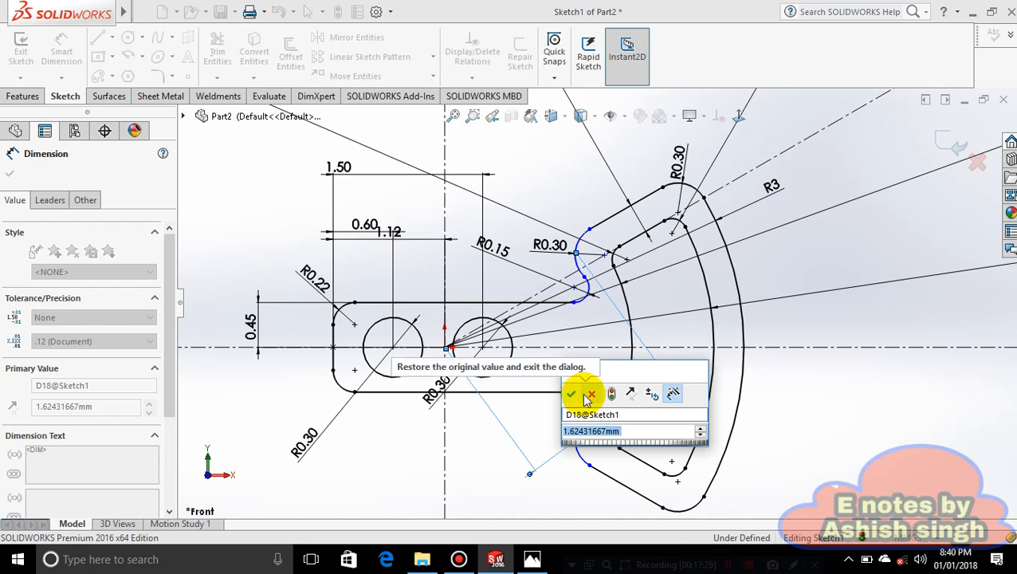
click(591, 396)
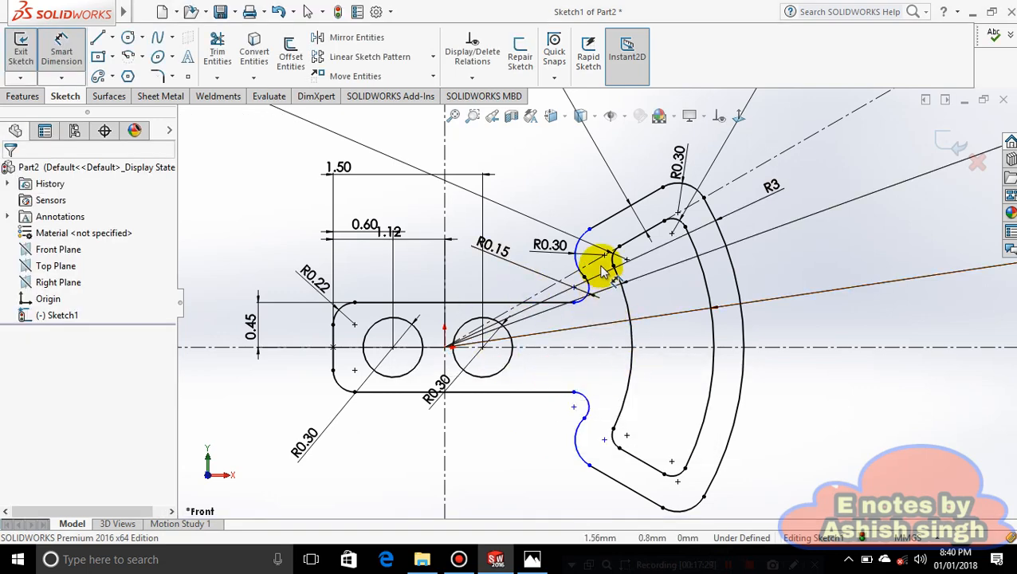
- Dimension the horizontal distance from the origin to the center of the upper R0.30 neck arc, keeping its current value
click(607, 258)
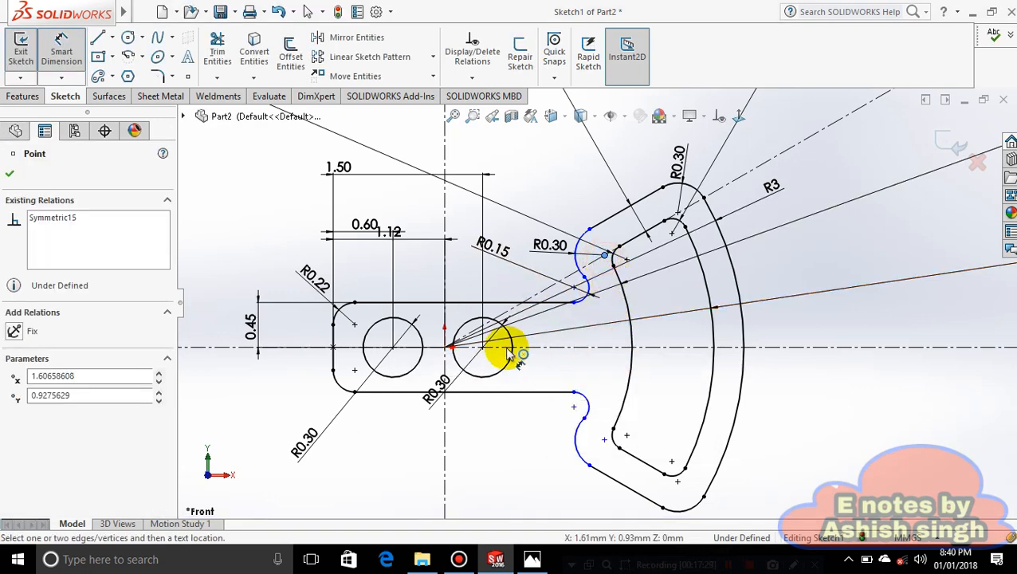
click(447, 348)
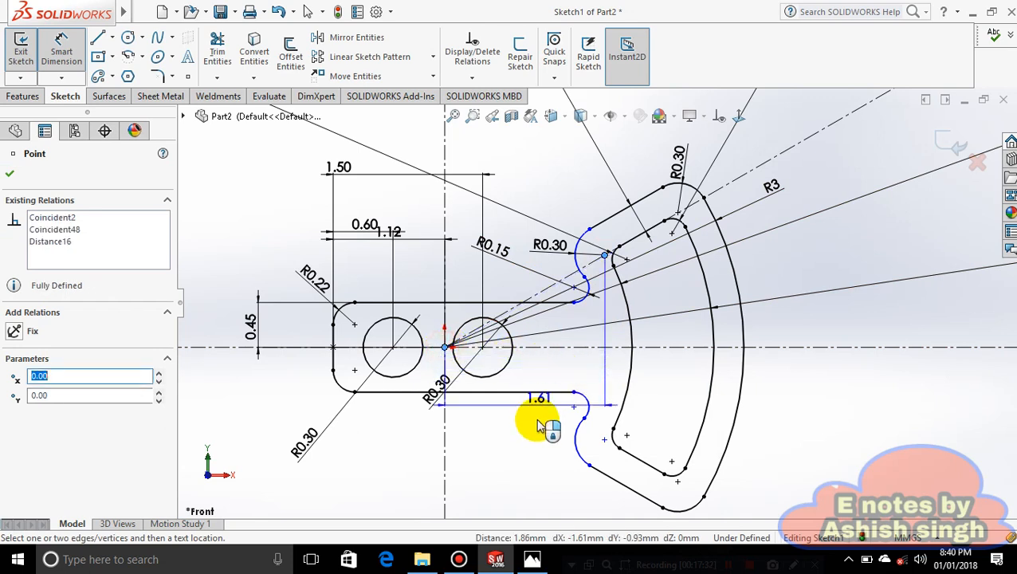
click(539, 498)
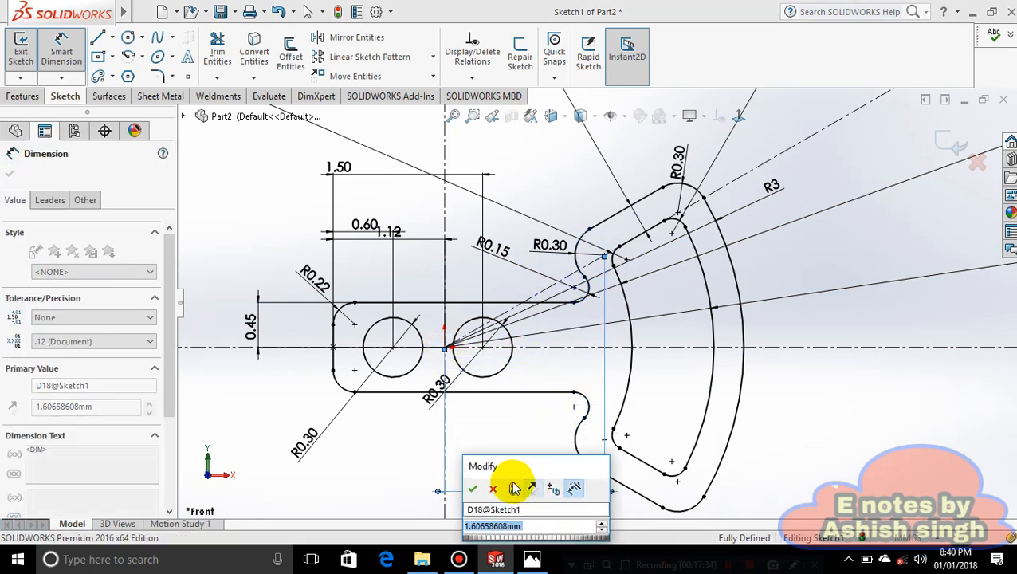
click(469, 490)
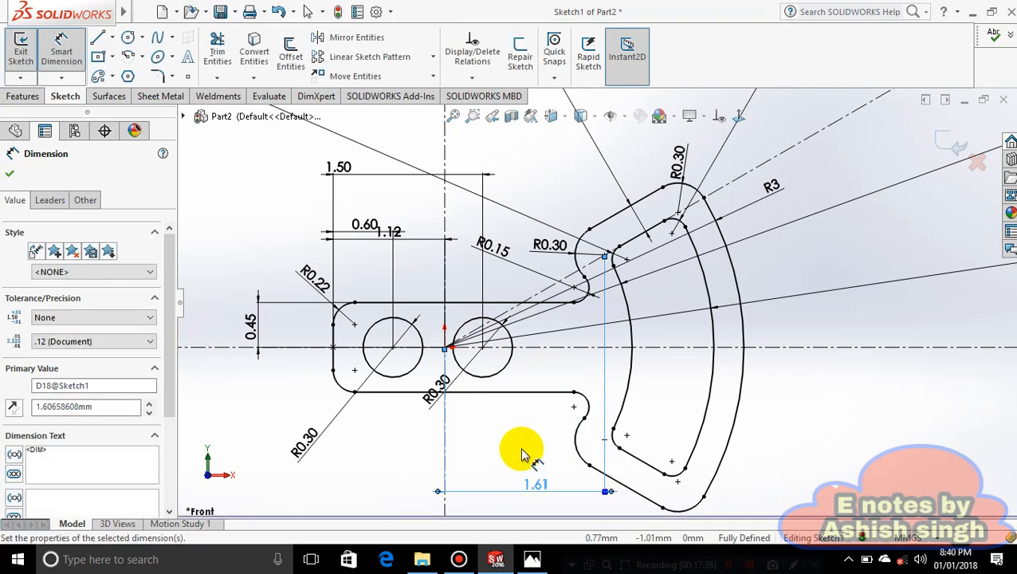
scroll(521, 454, up, 3)
click(729, 385)
scroll(504, 331, down, 4)
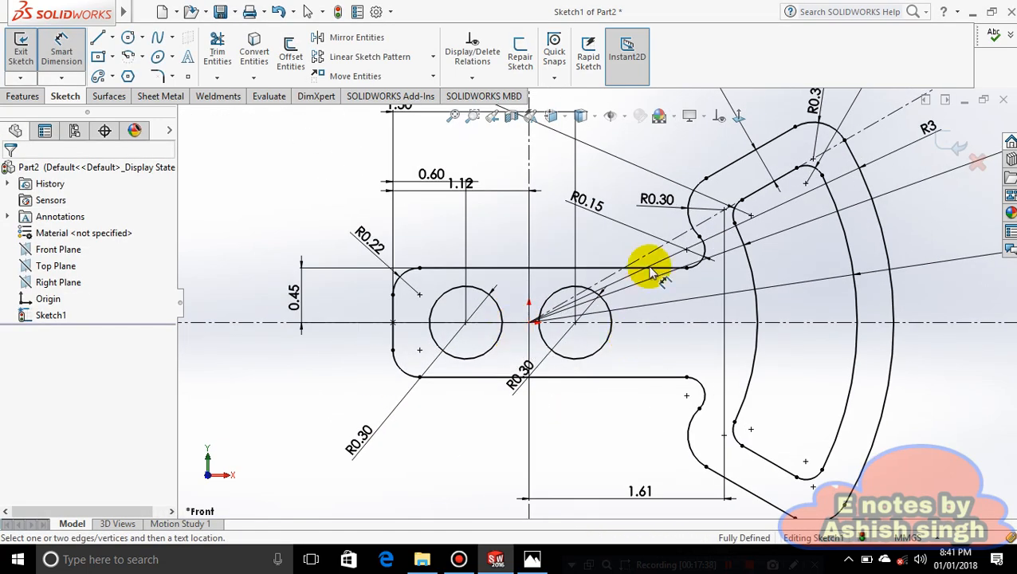
- Compare the dimensioned lever sketch with the pratice1.JPG reference drawing, then put the reference away
click(531, 561)
mouse_move(785, 126)
mouse_down()
mouse_move(363, 160)
mouse_move(215, 129)
mouse_move(201, 140)
mouse_move(206, 133)
mouse_up()
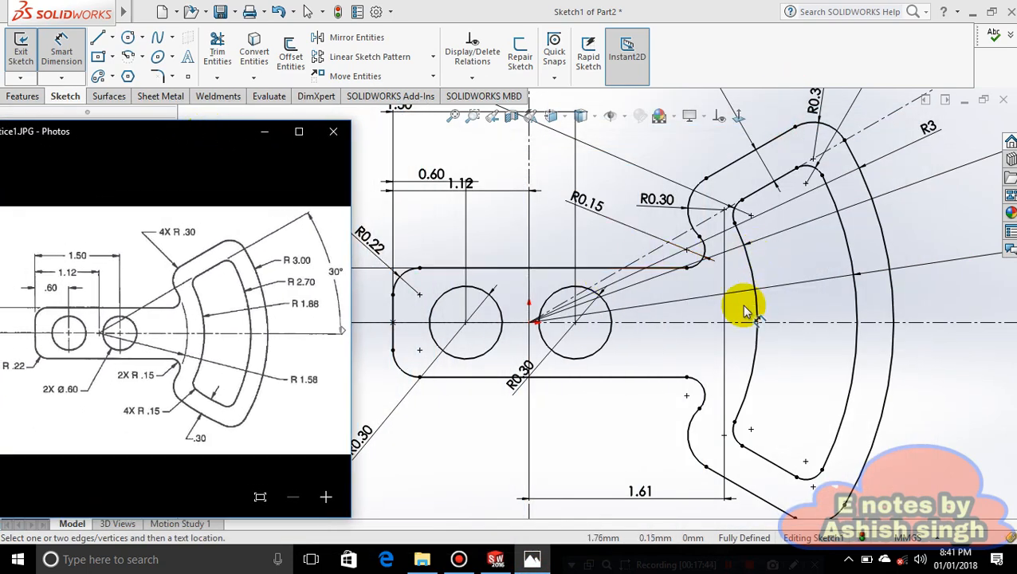
scroll(744, 310, up, 1)
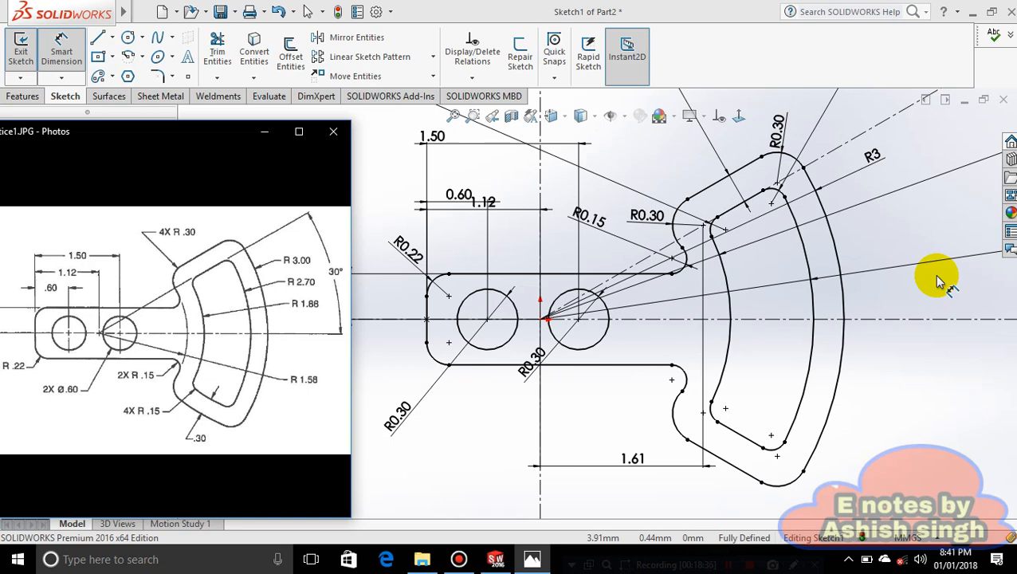
click(264, 131)
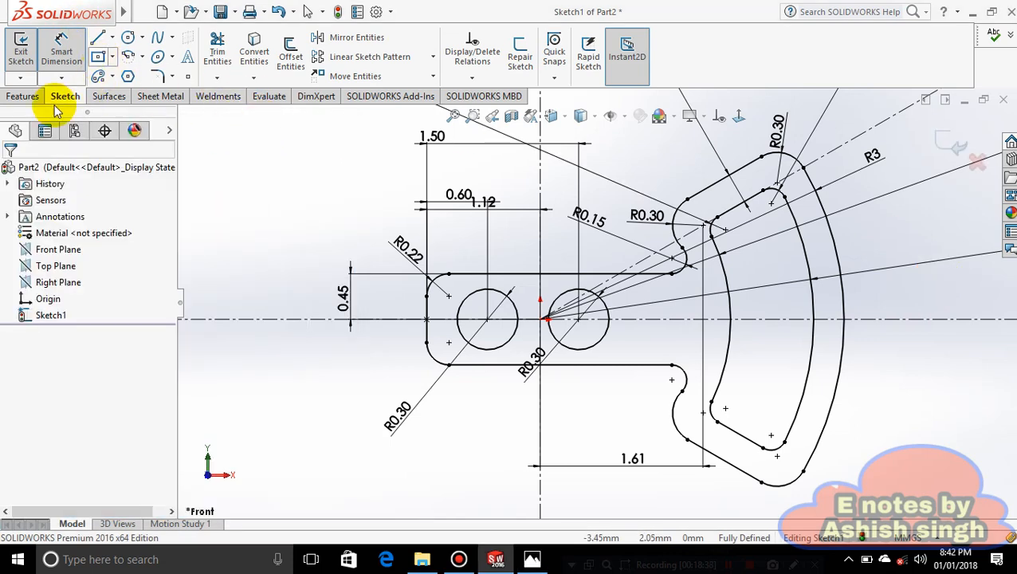
- Extrude the lever sketch as a blind boss with a depth of 2 mm
click(22, 95)
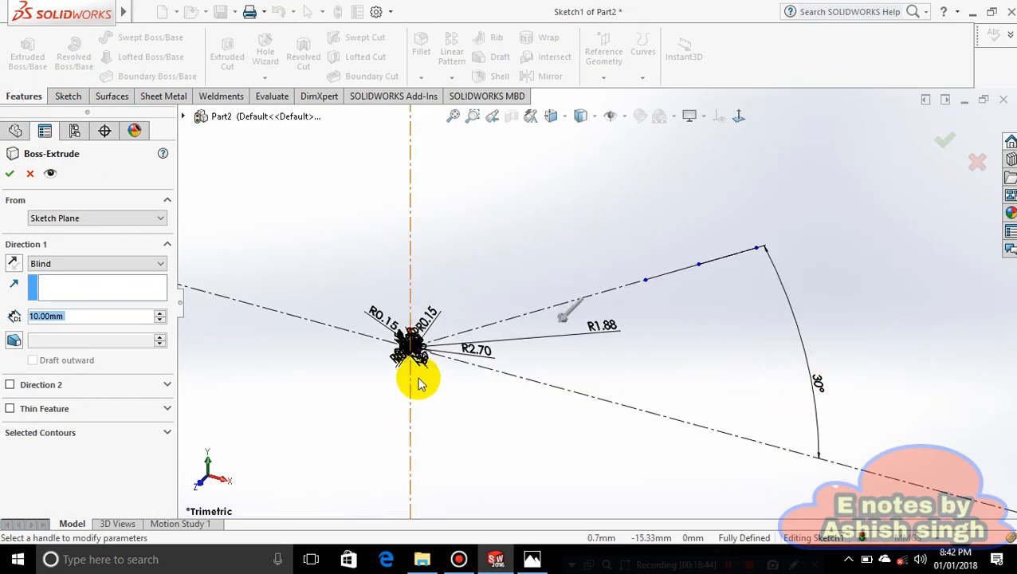
scroll(396, 380, down, 3)
scroll(422, 333, down, 6)
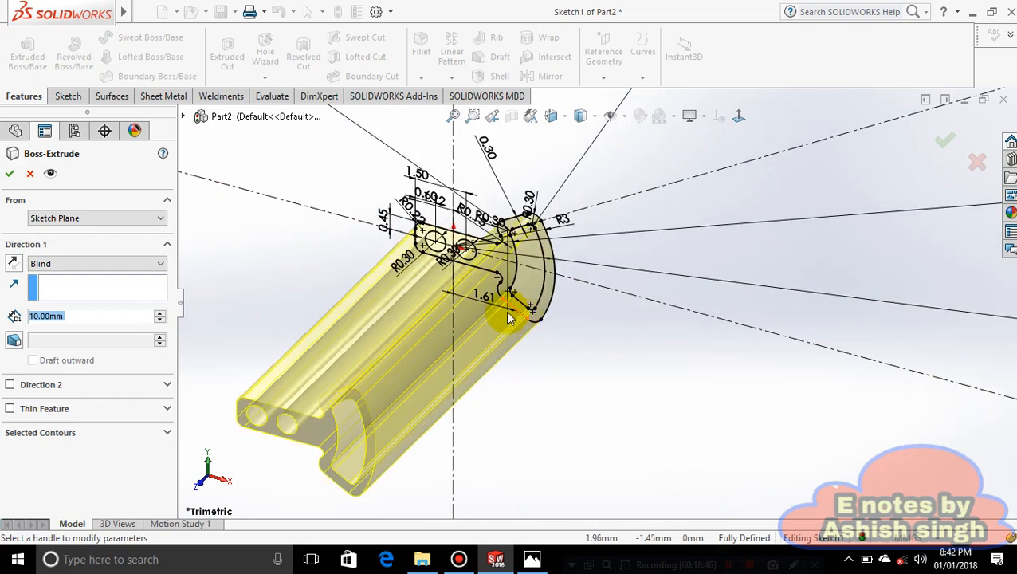
scroll(460, 313, down, 3)
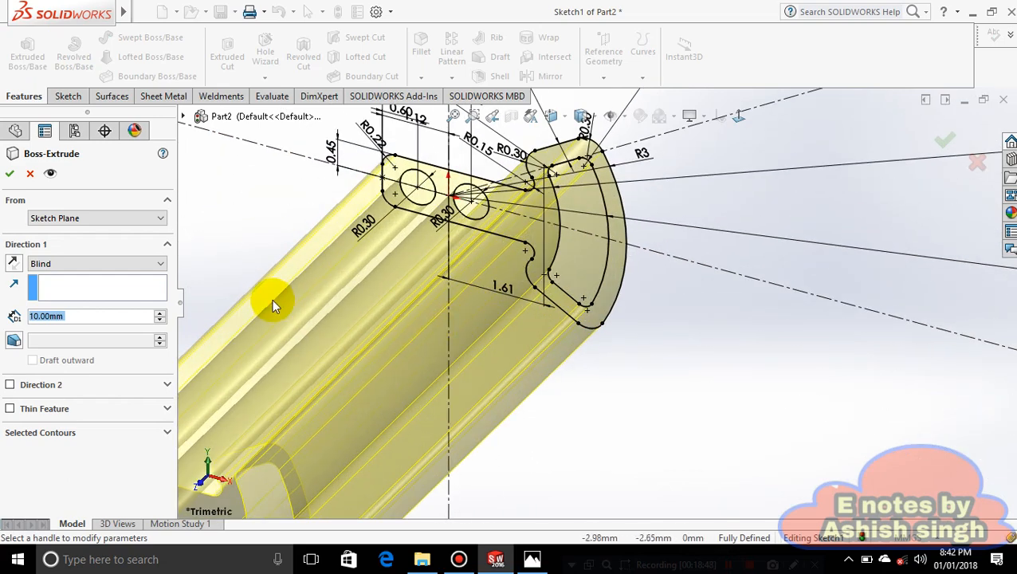
text(2)
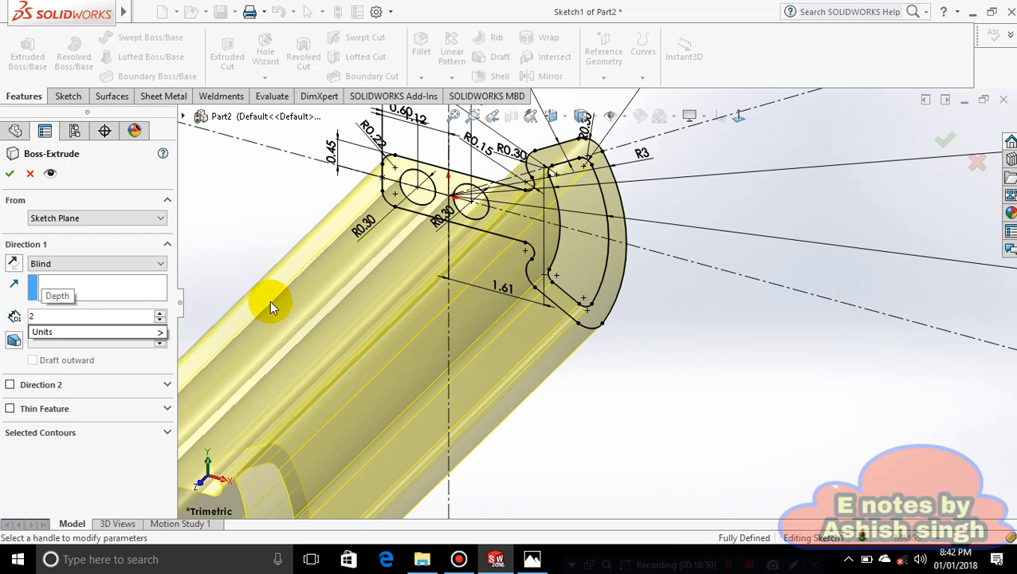
key(Return)
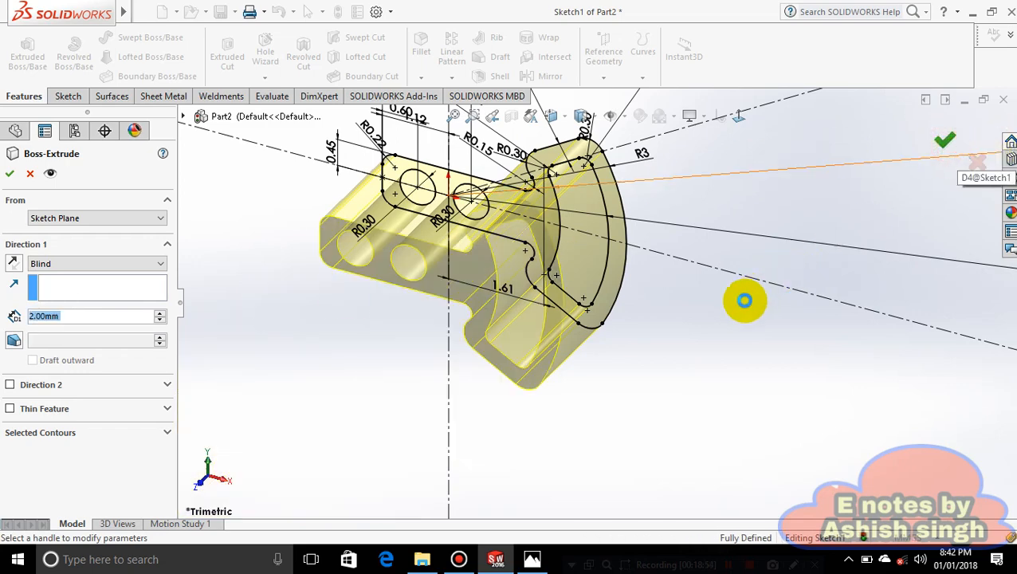
right_click(729, 325)
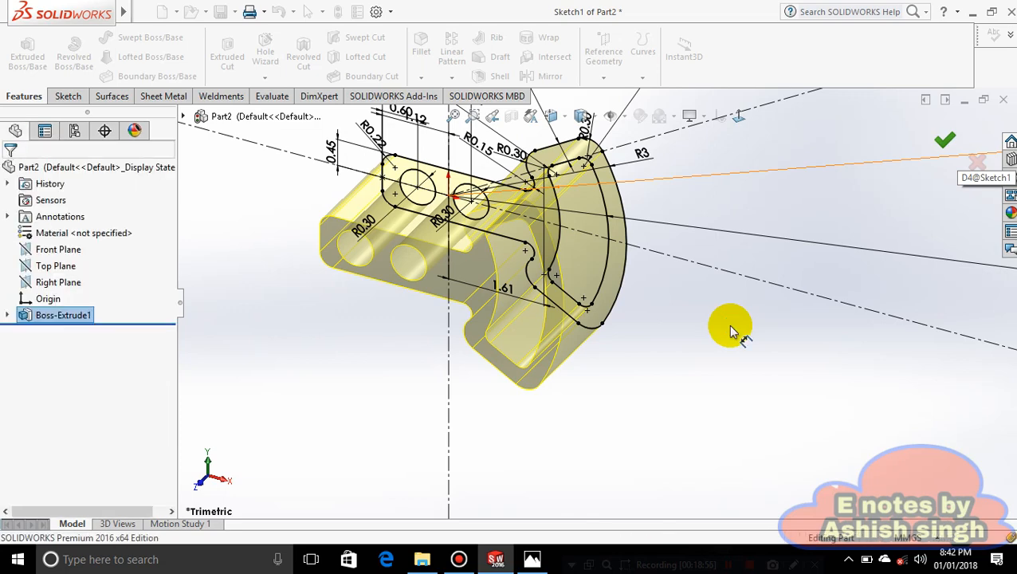
- Open the appearance settings for the whole extruded lever feature, using the plain color appearance
middle_drag(702, 319, 602, 322)
scroll(696, 258, up, 3)
click(549, 302)
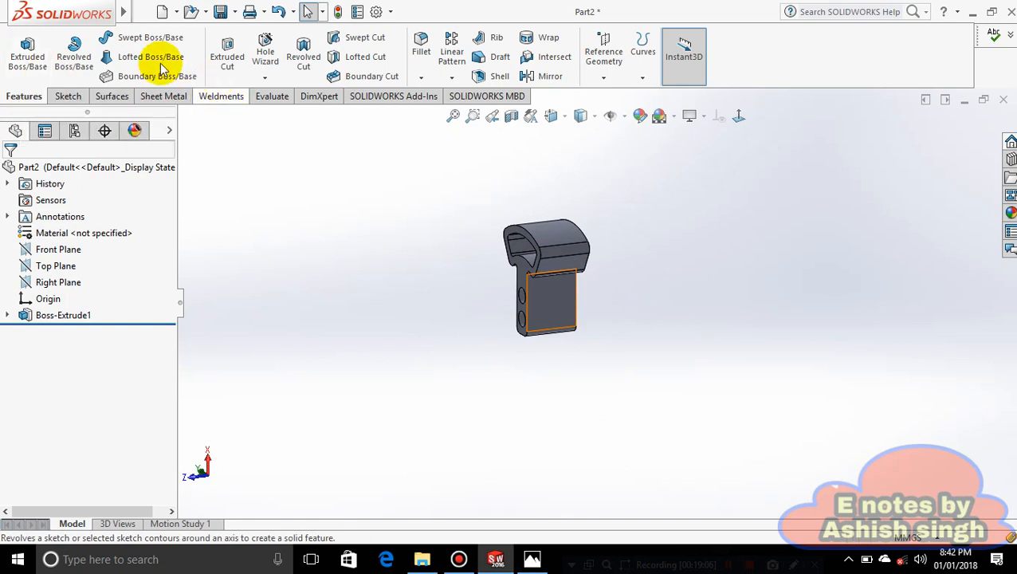
middle_drag(680, 322, 584, 339)
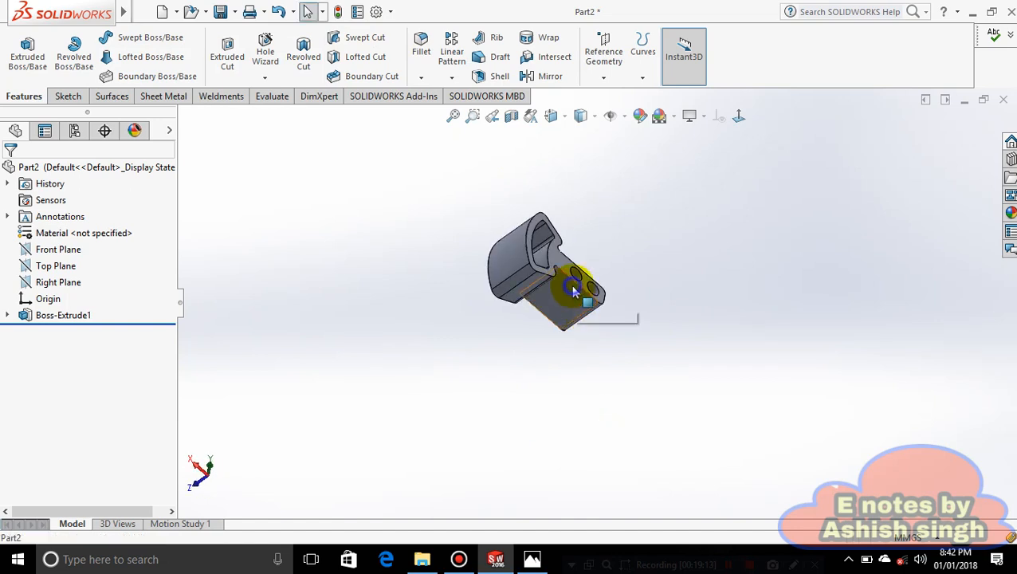
right_click(667, 274)
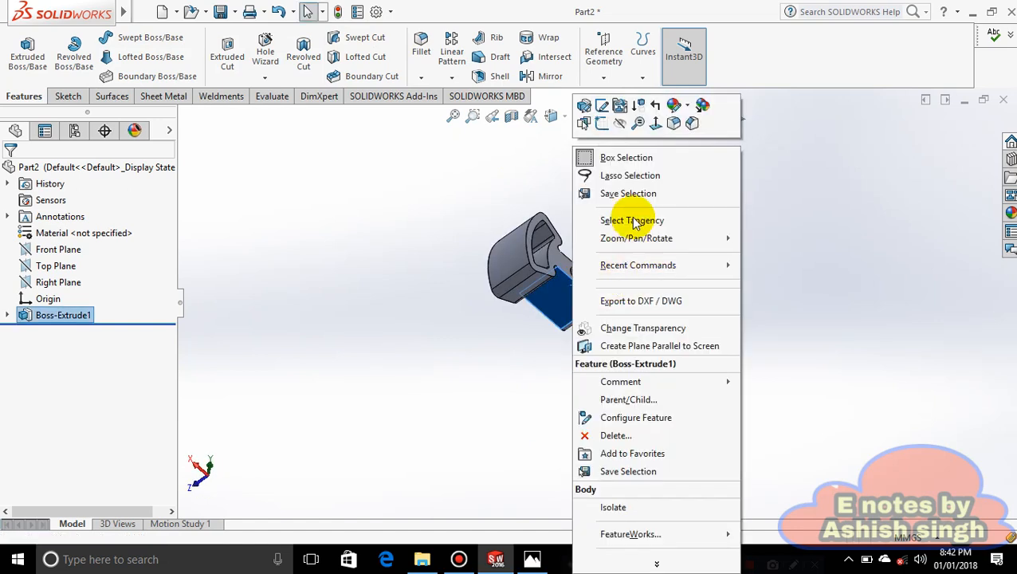
click(688, 107)
click(698, 176)
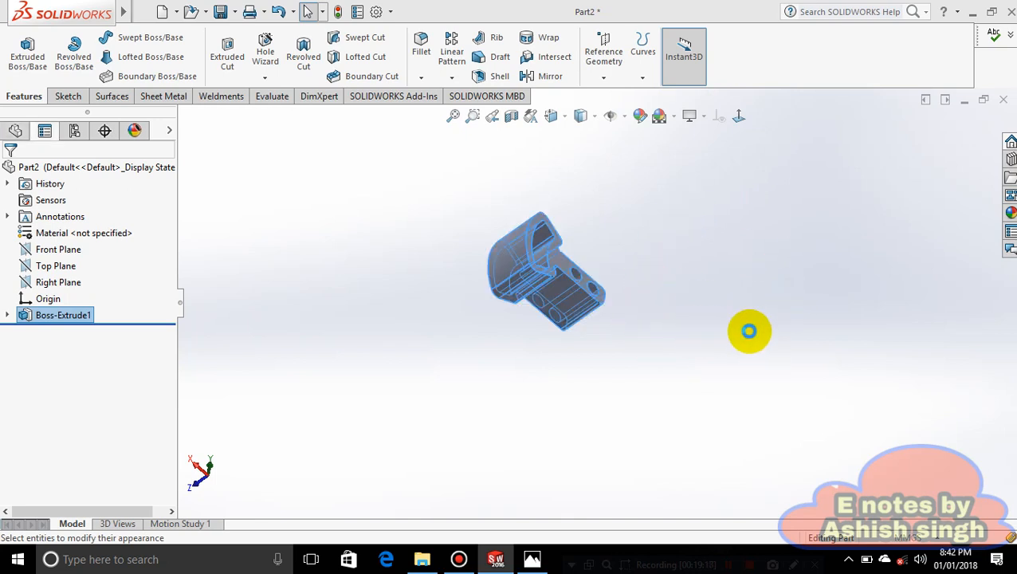
click(820, 382)
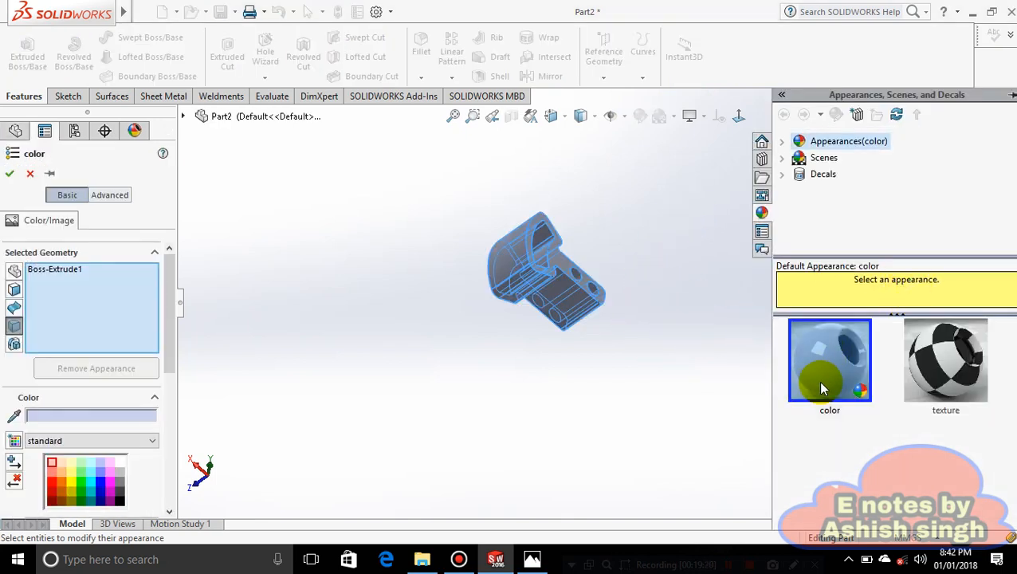
- Try several standard palette colors and the checkered texture on the extruded lever, and return to the plain color appearance
click(51, 488)
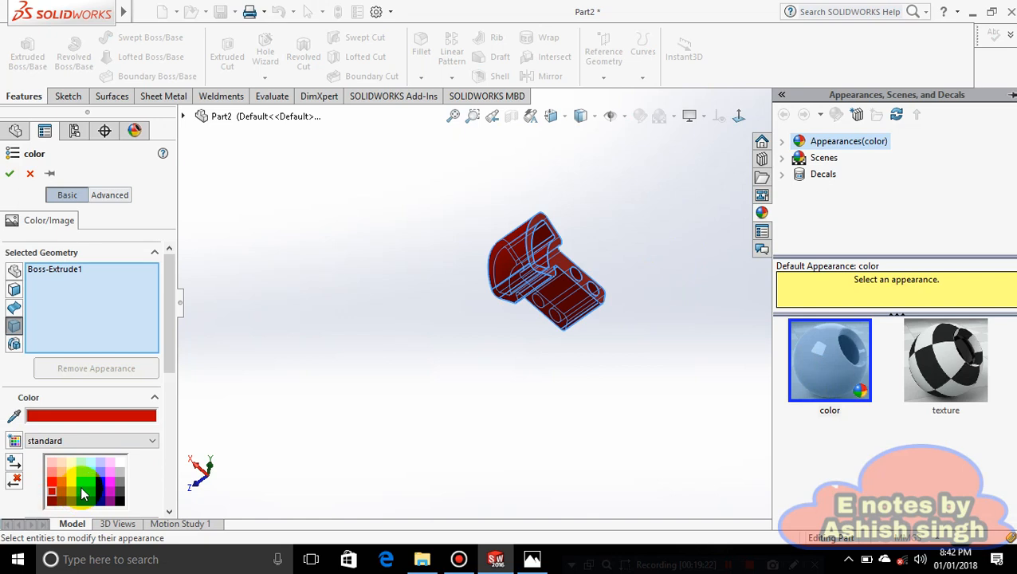
click(77, 491)
click(51, 500)
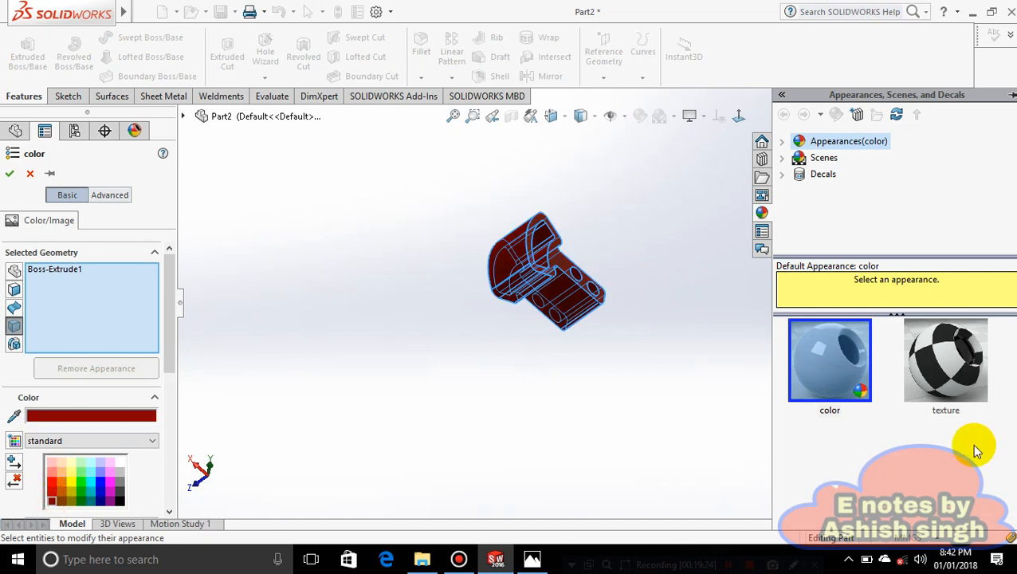
click(941, 386)
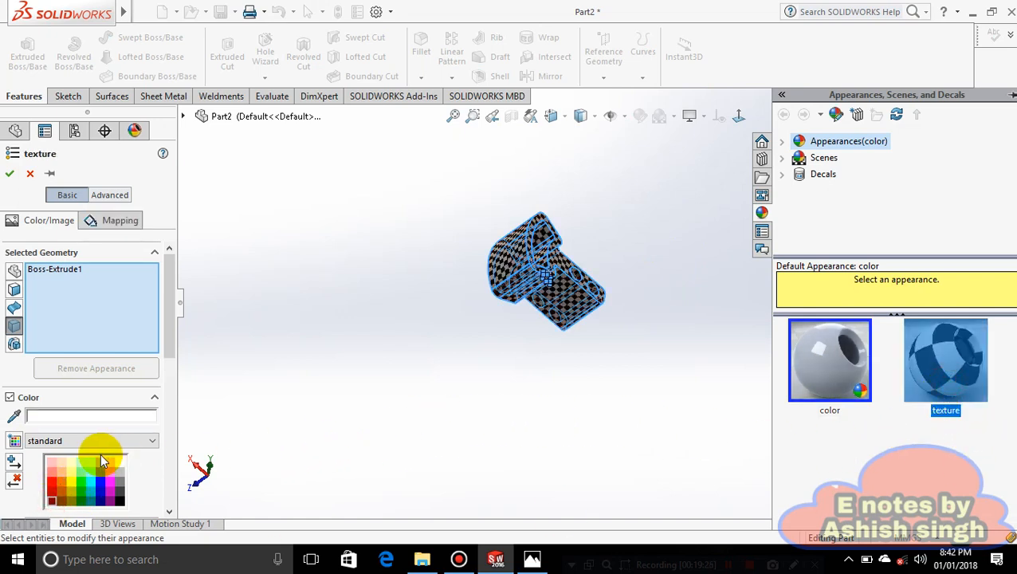
click(846, 363)
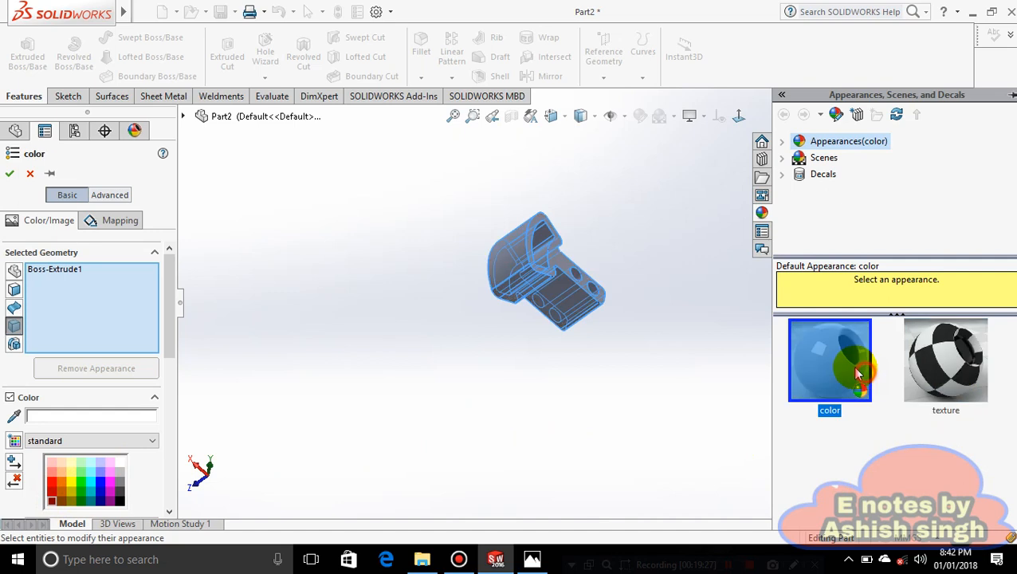
- Apply the bright red from the standard palette's dark shades row to the extruded lever feature
click(51, 494)
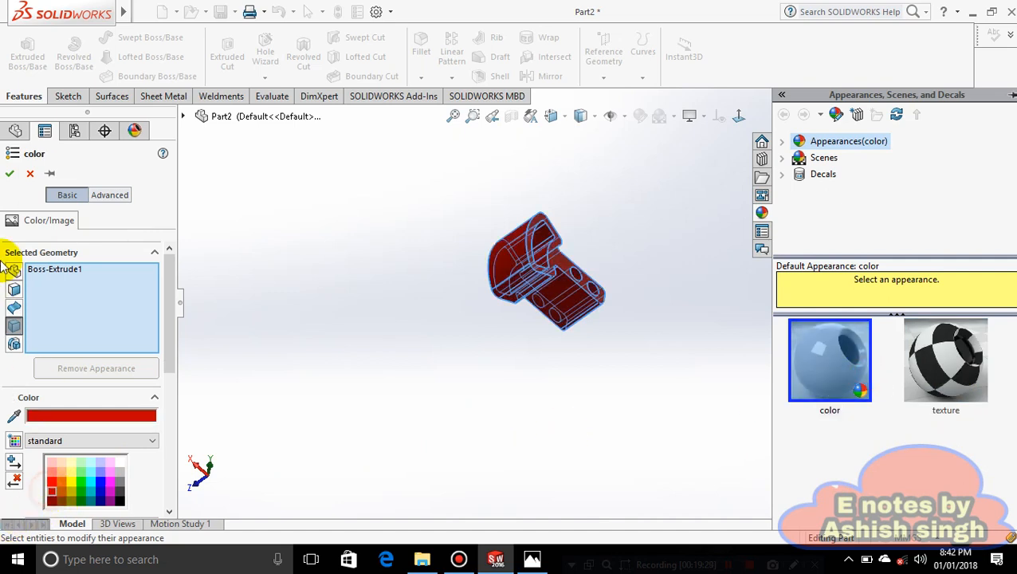
click(9, 173)
middle_drag(595, 424, 635, 256)
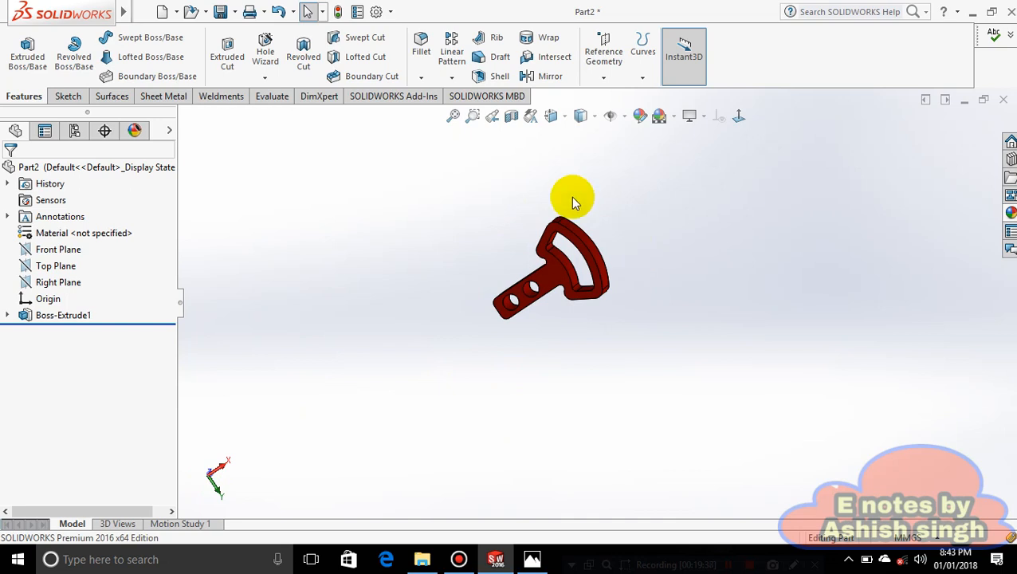